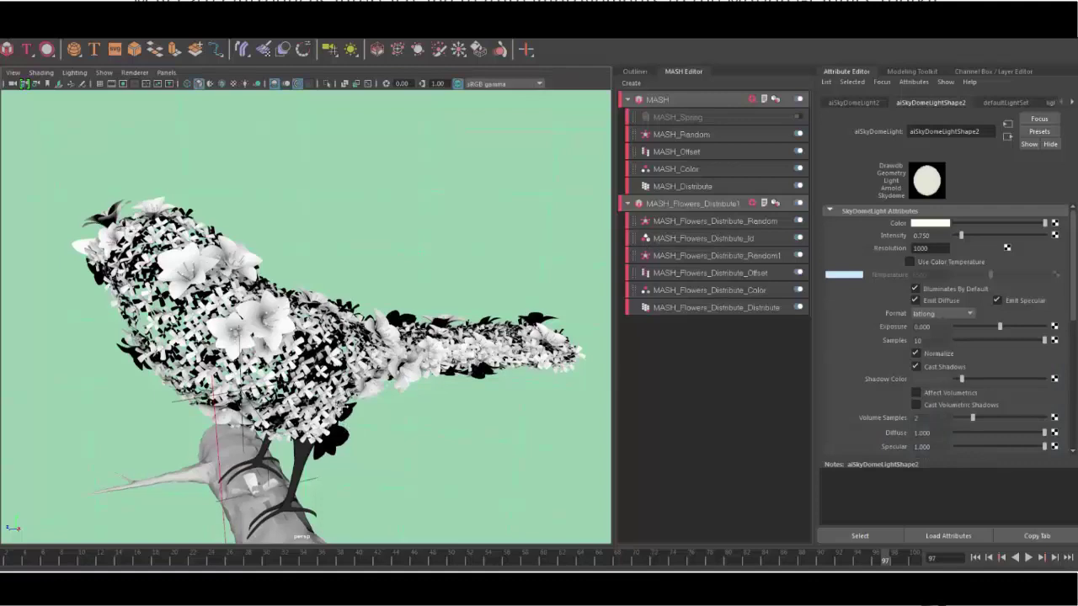
# - Switch the MASH and MASH_Flowers_Distribute1 networks off and back on to see what each contributes to the bird
pyautogui.scroll(-4, 340, 409)
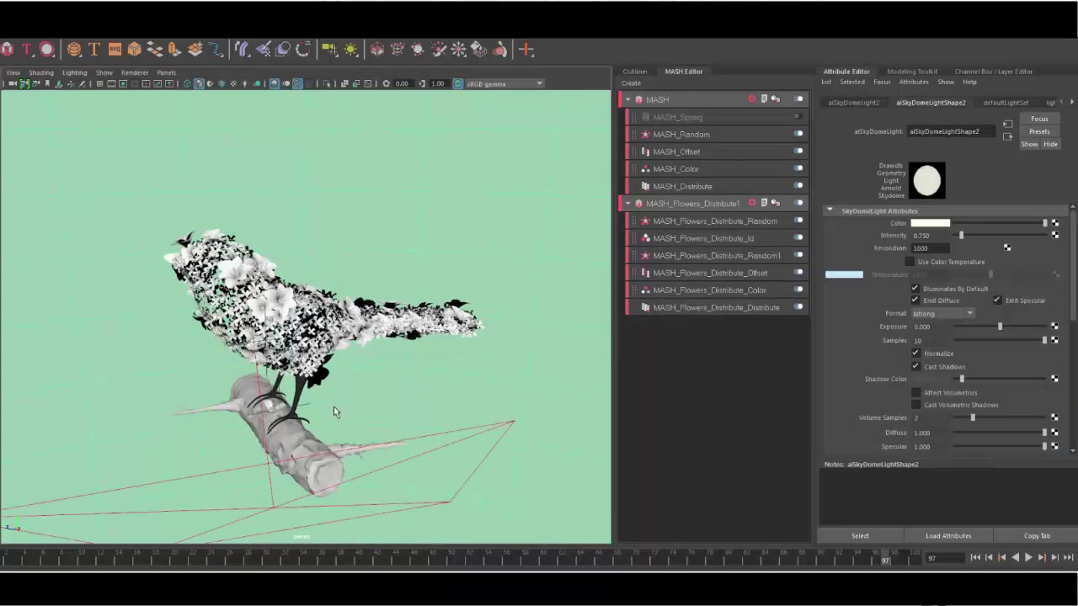
pyautogui.scroll(5, 334, 407)
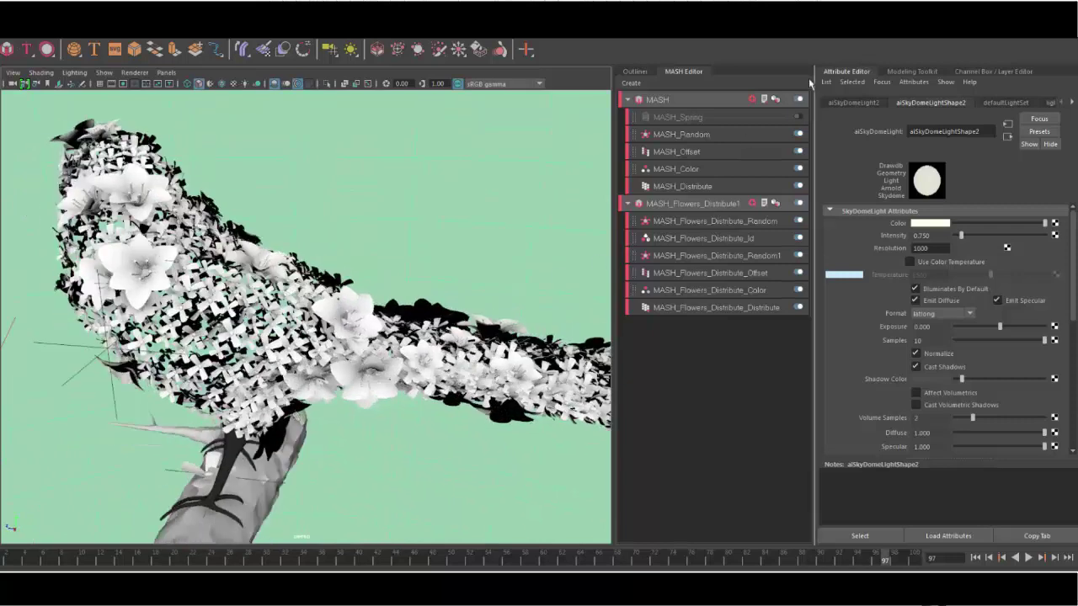
pyautogui.click(799, 100)
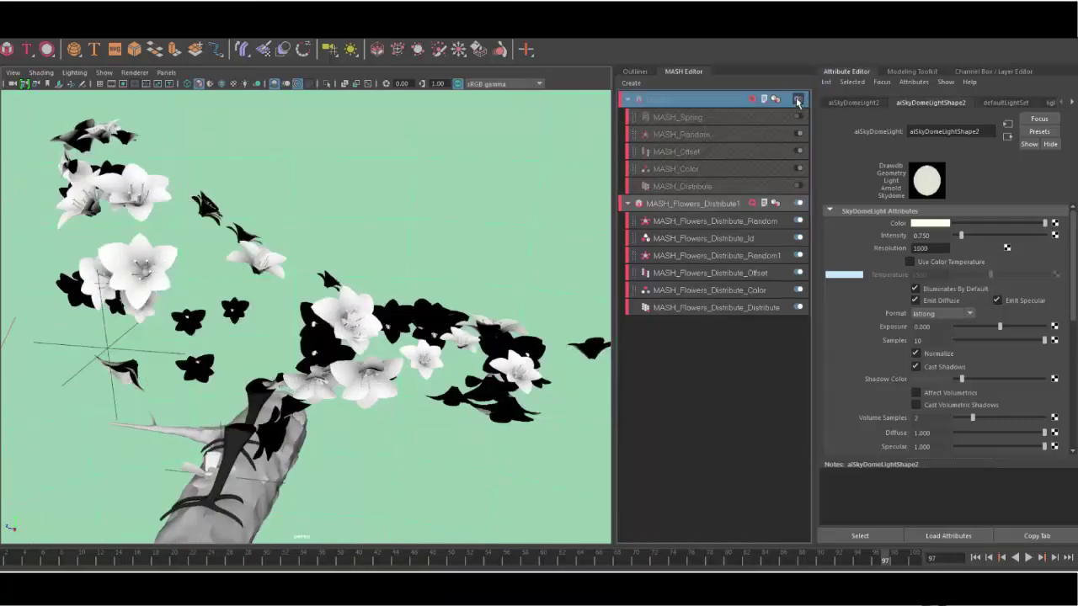
pyautogui.click(799, 202)
pyautogui.click(798, 203)
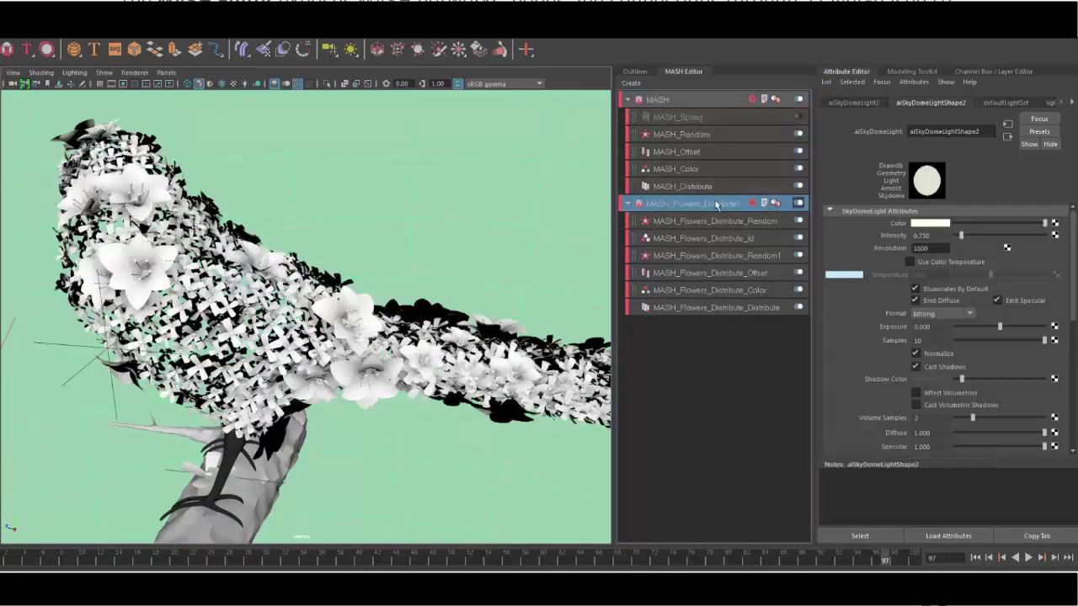
# - Select the MASH_Flowers_Distribute_Random1 node and switch it off and back on to compare its effect
pyautogui.rightClick(715, 206)
pyautogui.click(826, 213)
pyautogui.click(748, 259)
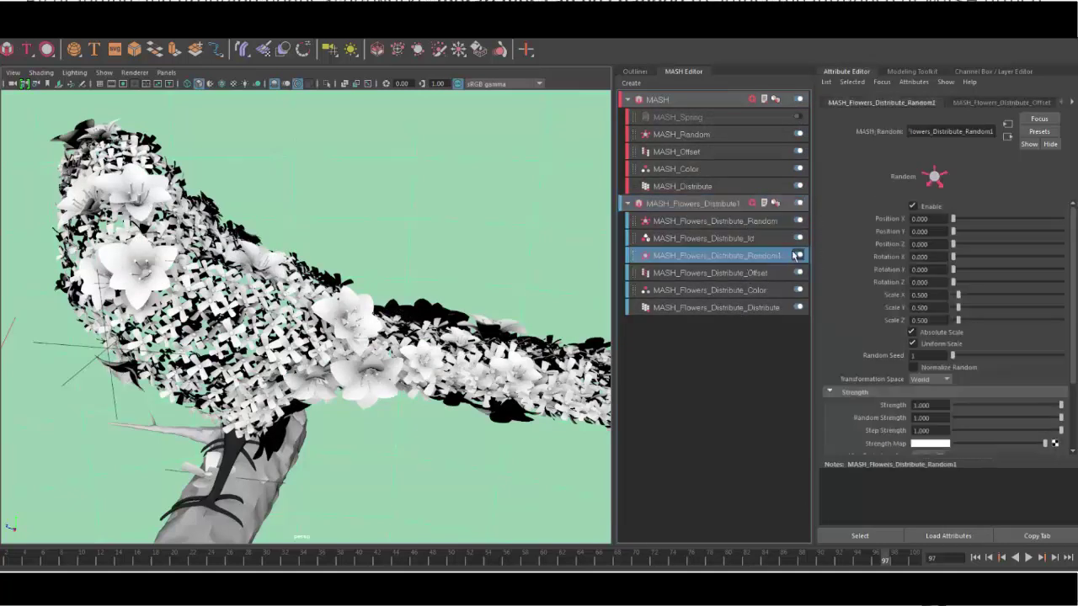
pyautogui.click(799, 256)
pyautogui.click(802, 257)
pyautogui.moveTo(742, 272); pyautogui.dragTo(747, 252)
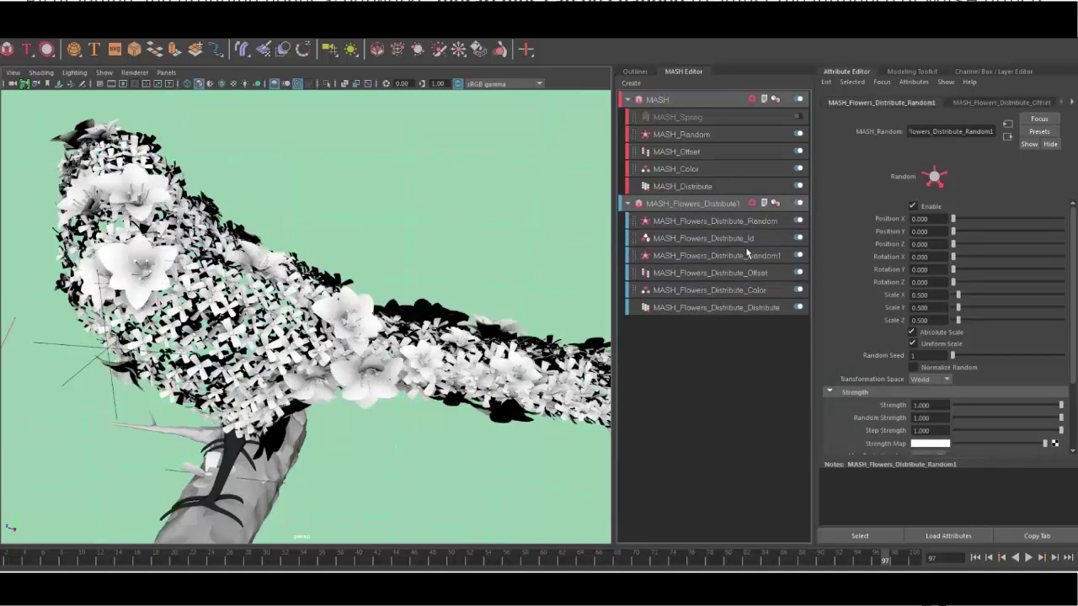
# - Disable MASH_Flowers_Distribute_Random, add a new Random node to the flowers network, and set its Scale X, Y and Z to 0.5
pyautogui.click(797, 220)
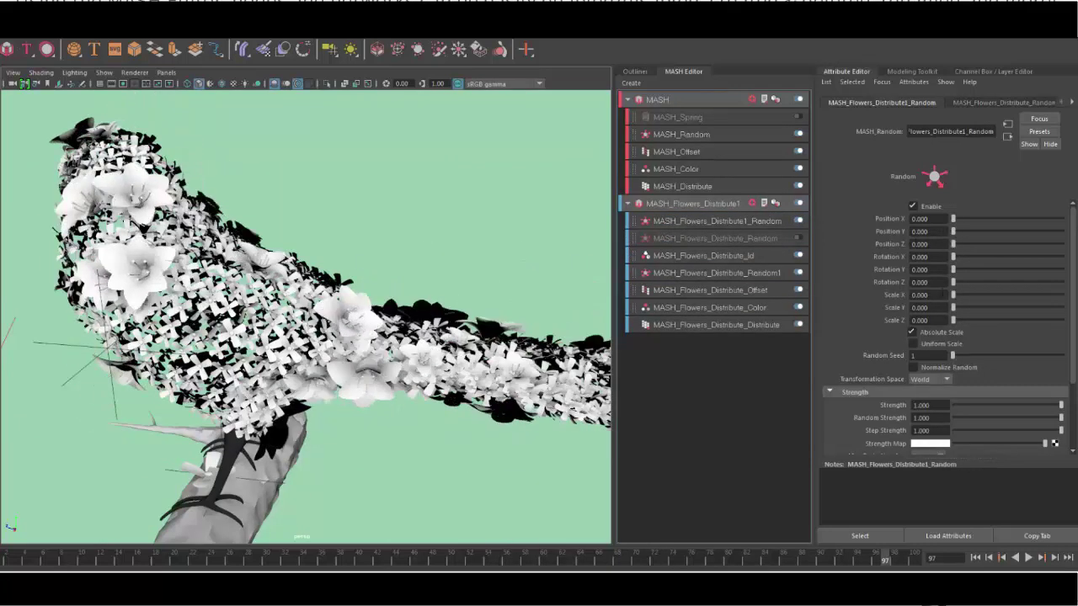
pyautogui.click(920, 295)
pyautogui.write('.5')
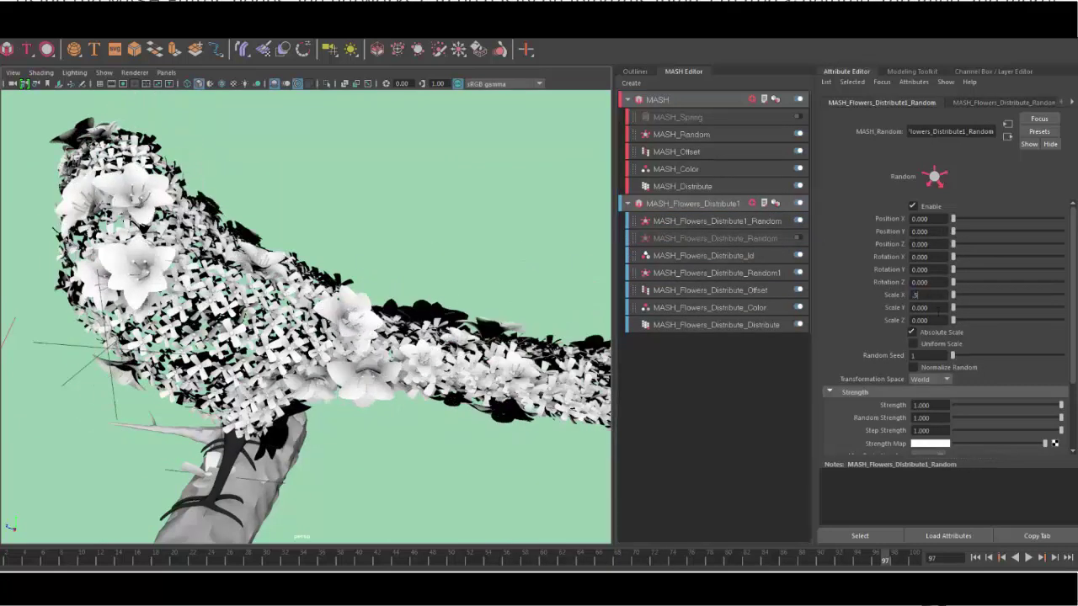
pyautogui.press('Tab')
pyautogui.write('.5')
pyautogui.press('Tab')
pyautogui.write('.5')
pyautogui.press('Return')
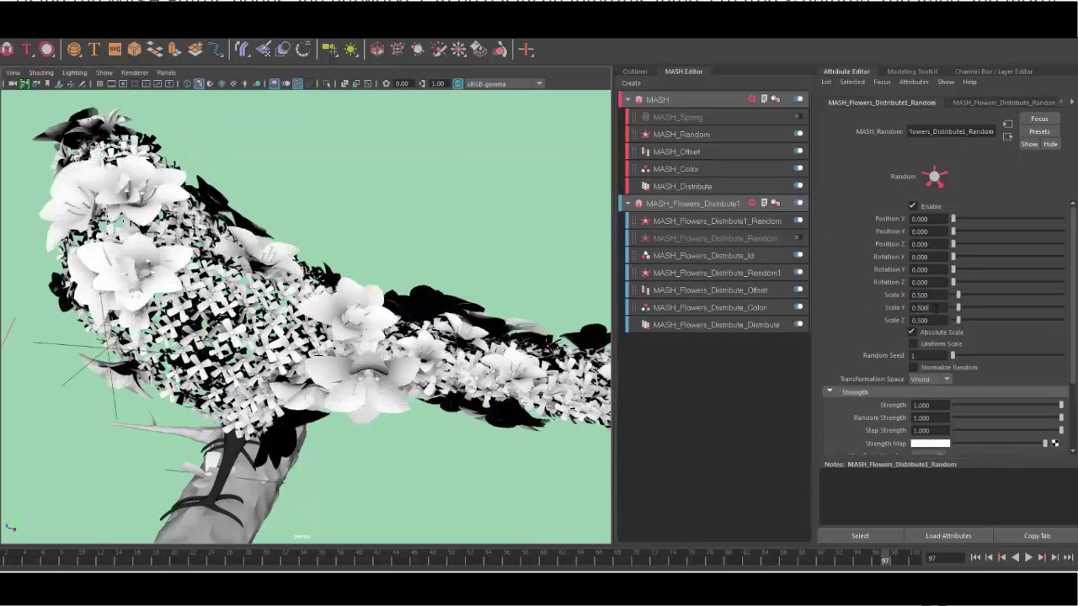
# - Disable the MASH_Flowers_Distribute1_Random node and toggle MASH_Flowers_Distribute_Random1 to compare the flower sizes on the bird
pyautogui.click(798, 273)
pyautogui.keyDown('alt'); pyautogui.moveTo(337, 344); pyautogui.dragTo(452, 317); pyautogui.keyUp('alt')
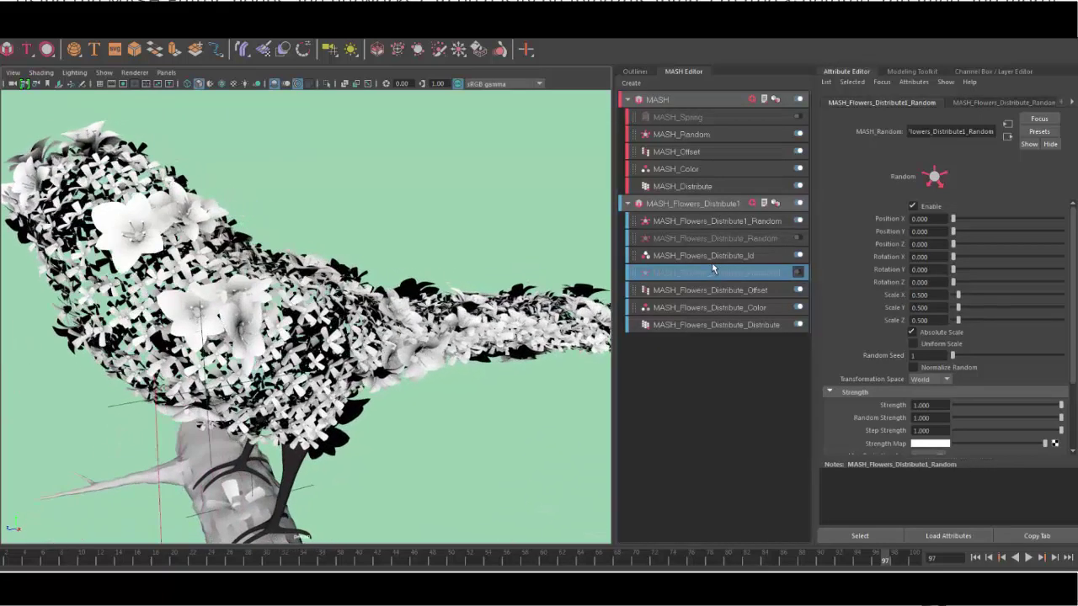
pyautogui.click(799, 221)
pyautogui.click(802, 274)
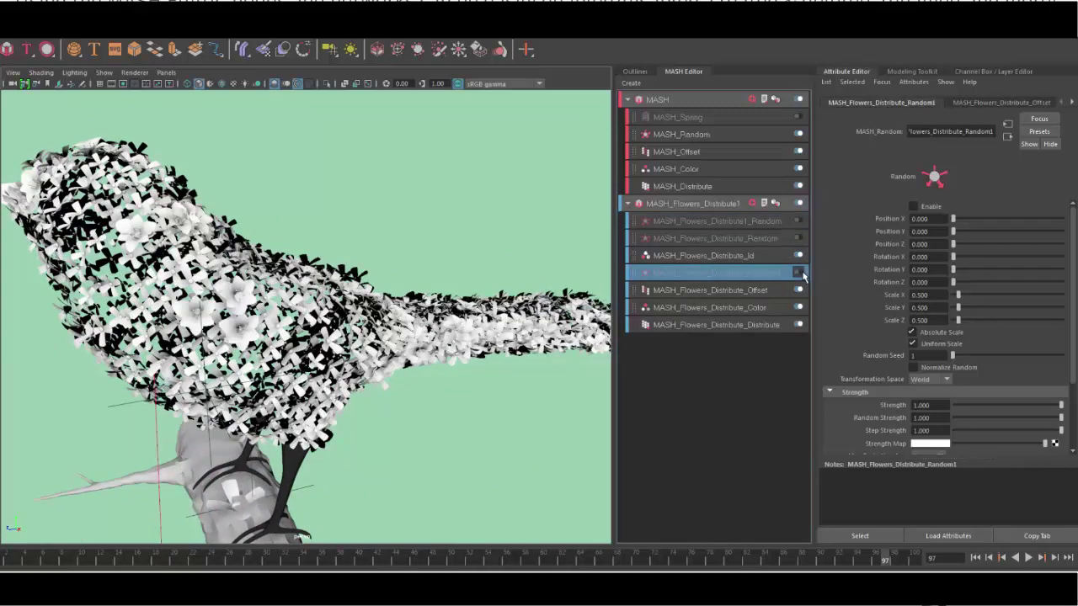
pyautogui.click(799, 273)
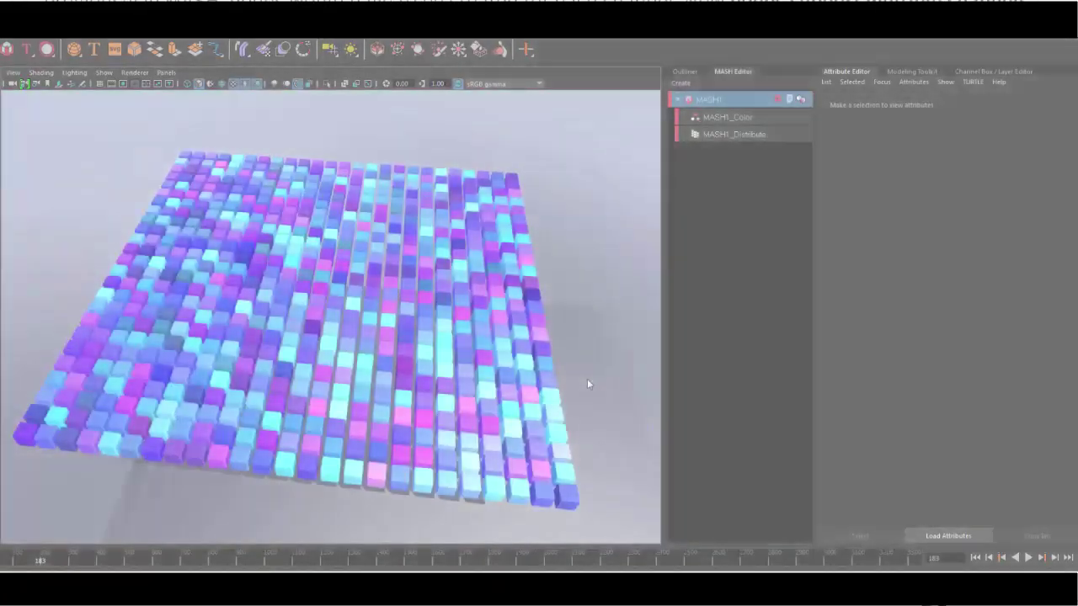
# - Add a Signal node to the MASH1 cube network and collapse the MASH Editor
pyautogui.keyDown('alt'); pyautogui.moveTo(587, 379); pyautogui.dragTo(434, 280); pyautogui.keyUp('alt')
pyautogui.click(754, 105)
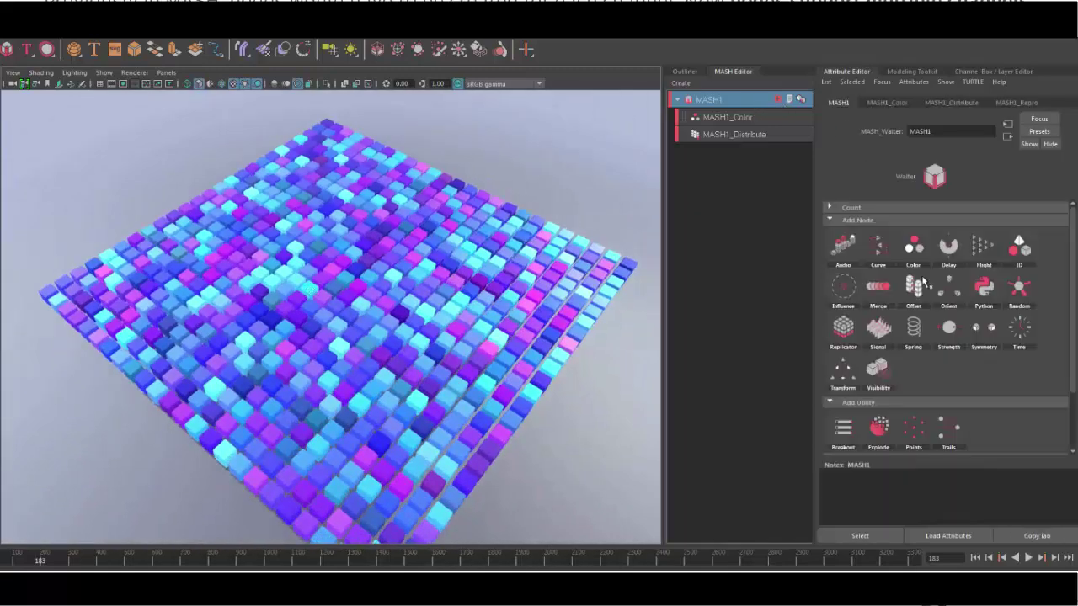
pyautogui.click(897, 334)
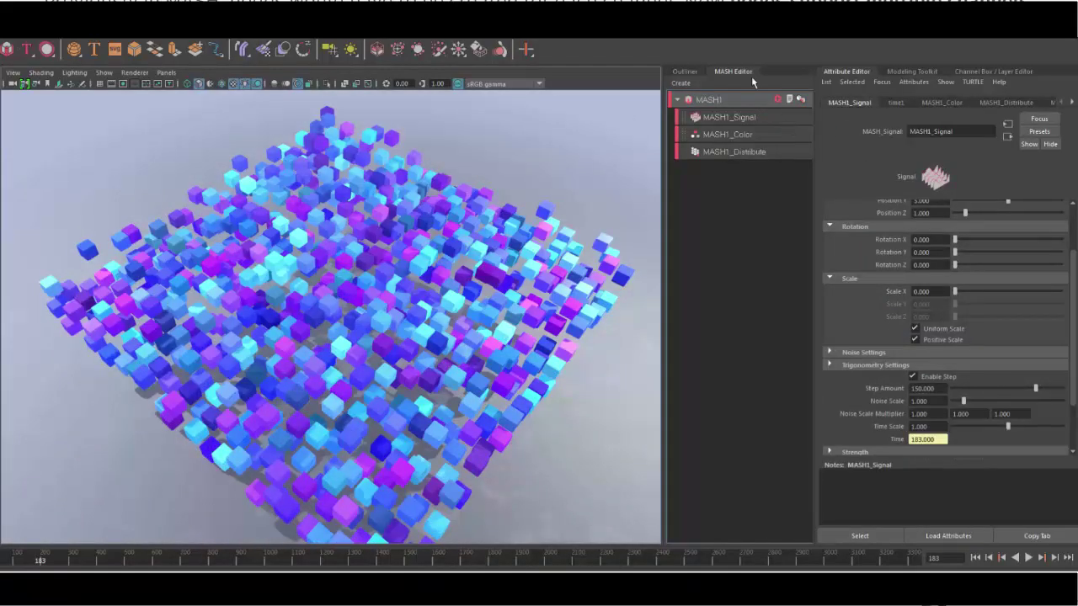
pyautogui.click(751, 75)
# - Set the Signal node's Position X to 4.56, Position Z to 5.44, Rotation to 84.066, 92.967, 77.143 and Scale X to 4.066, and play the animation
pyautogui.scroll(2, 963, 282)
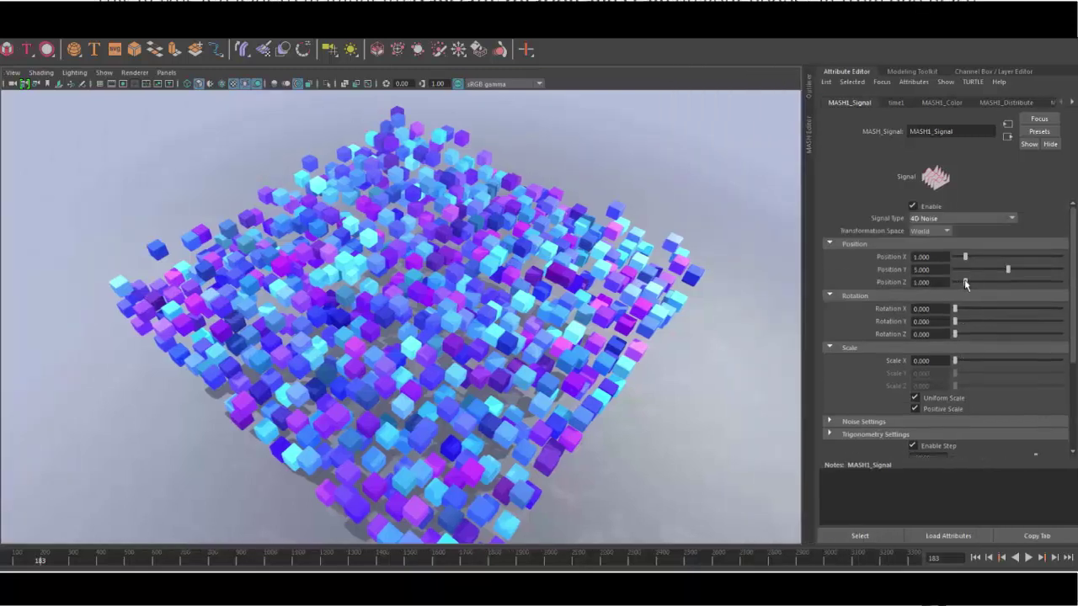
pyautogui.moveTo(966, 283); pyautogui.dragTo(1012, 282)
pyautogui.moveTo(965, 257); pyautogui.dragTo(1008, 263)
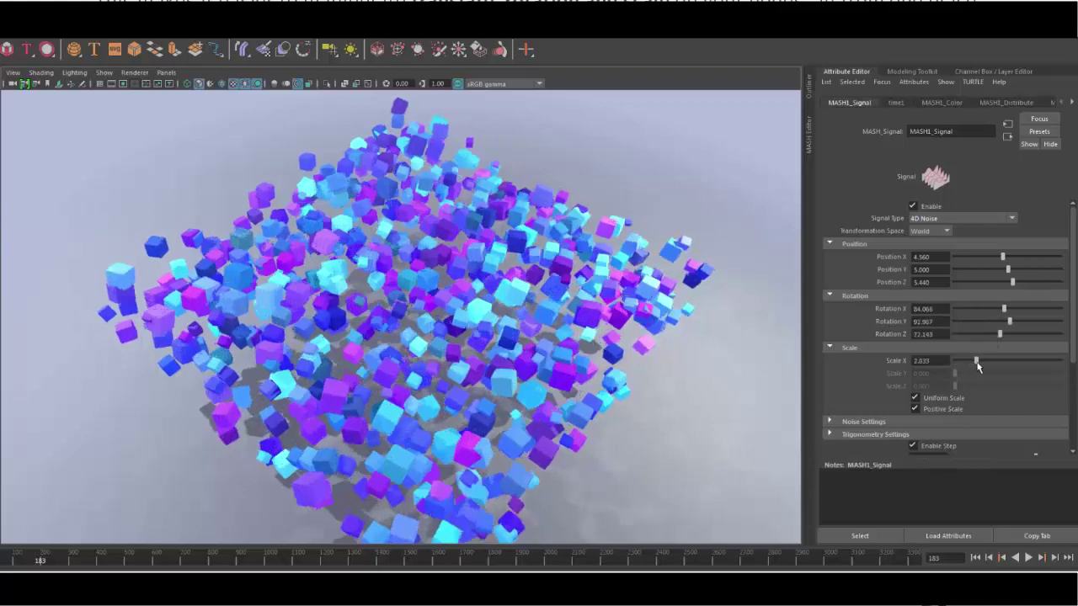
pyautogui.moveTo(974, 362); pyautogui.dragTo(997, 362)
pyautogui.hotkey('alt', 'v')
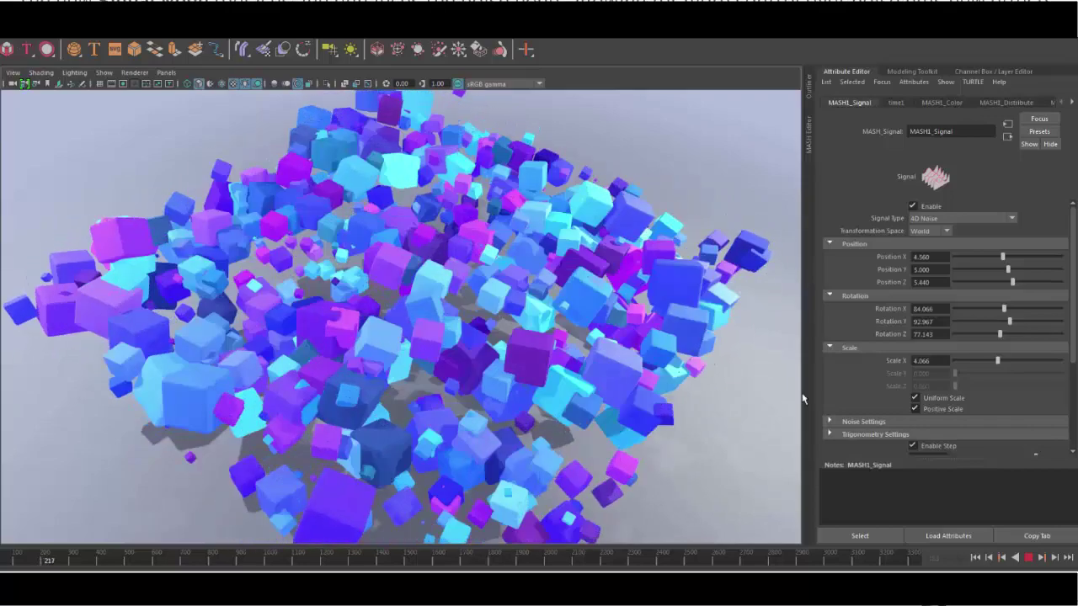
# - Reset the Signal node's rotation and scale to 0, turn off Enable Step, and play the animation
pyautogui.moveTo(997, 361); pyautogui.dragTo(956, 361)
pyautogui.hotkey('alt', 'v')
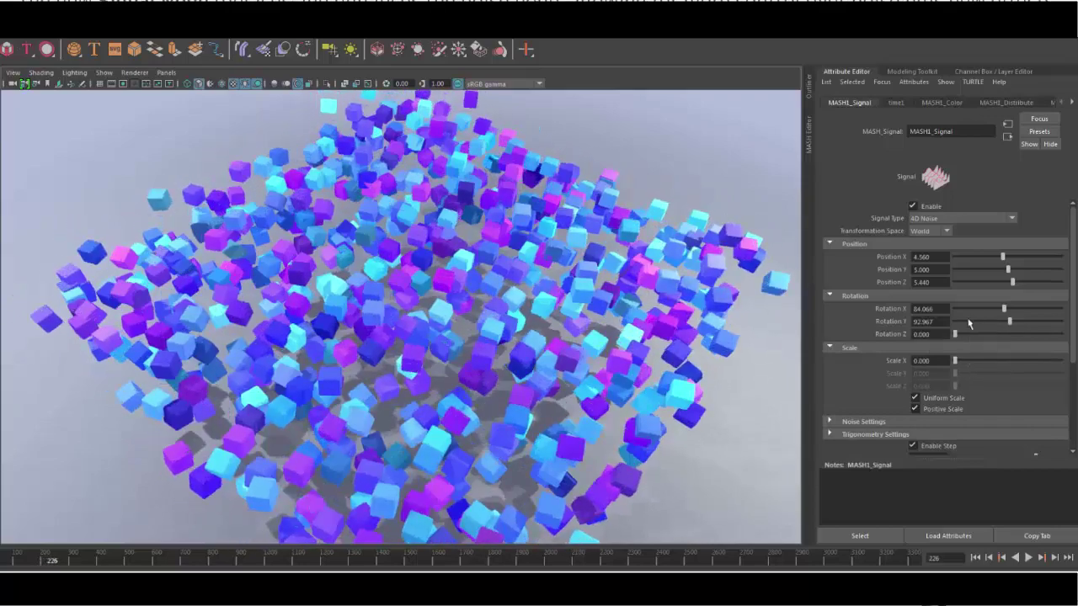
pyautogui.scroll(-3, 969, 353)
pyautogui.click(914, 377)
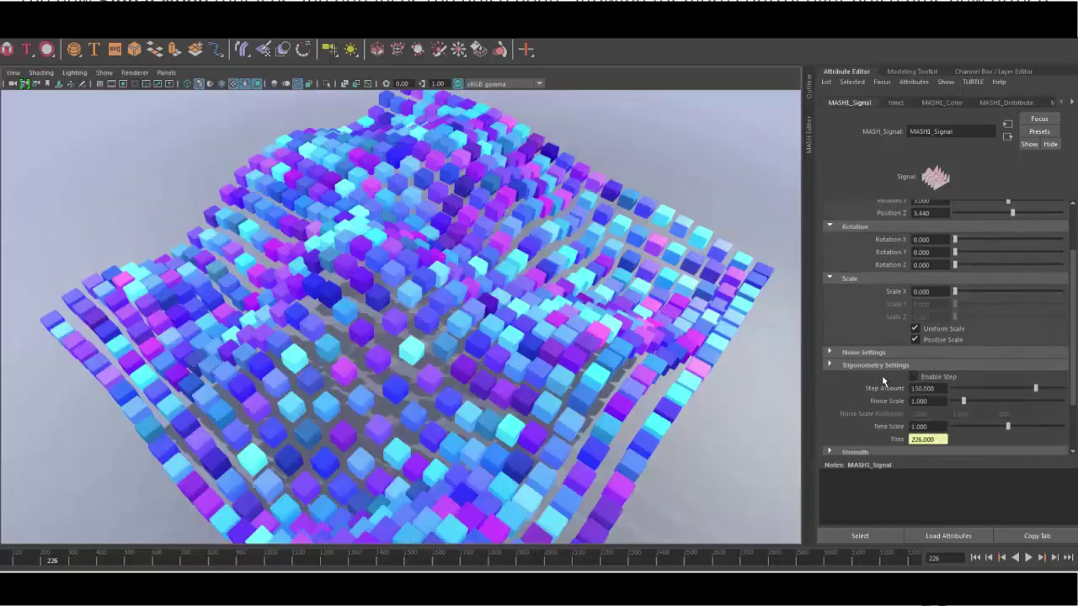
pyautogui.hotkey('alt', 'v')
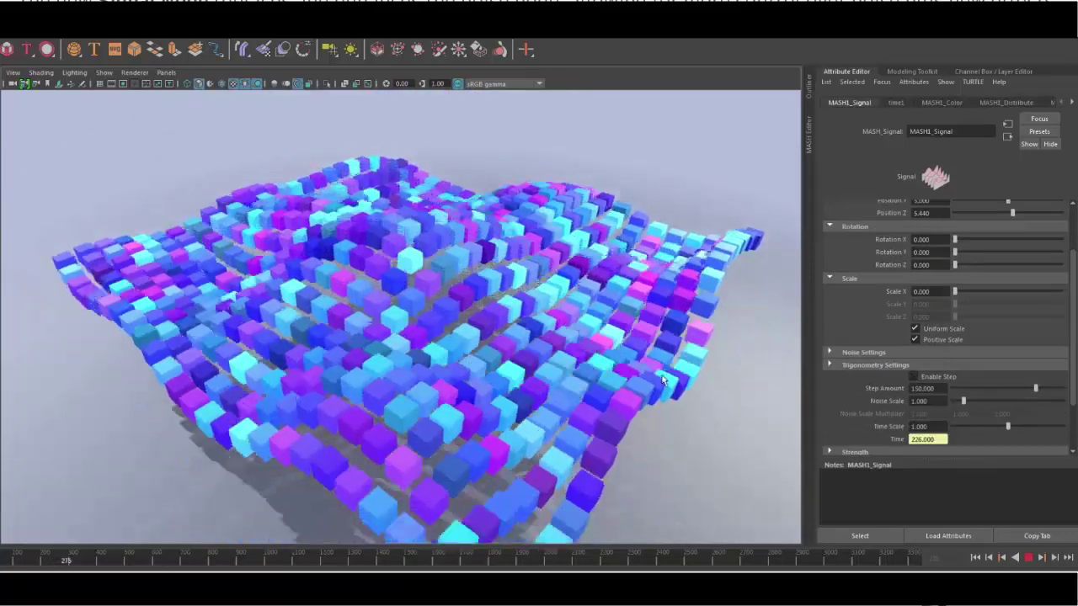
pyautogui.hotkey('alt', 'v')
# - Increase the Persistence in the Signal node's noise settings and play the animation
pyautogui.click(908, 354)
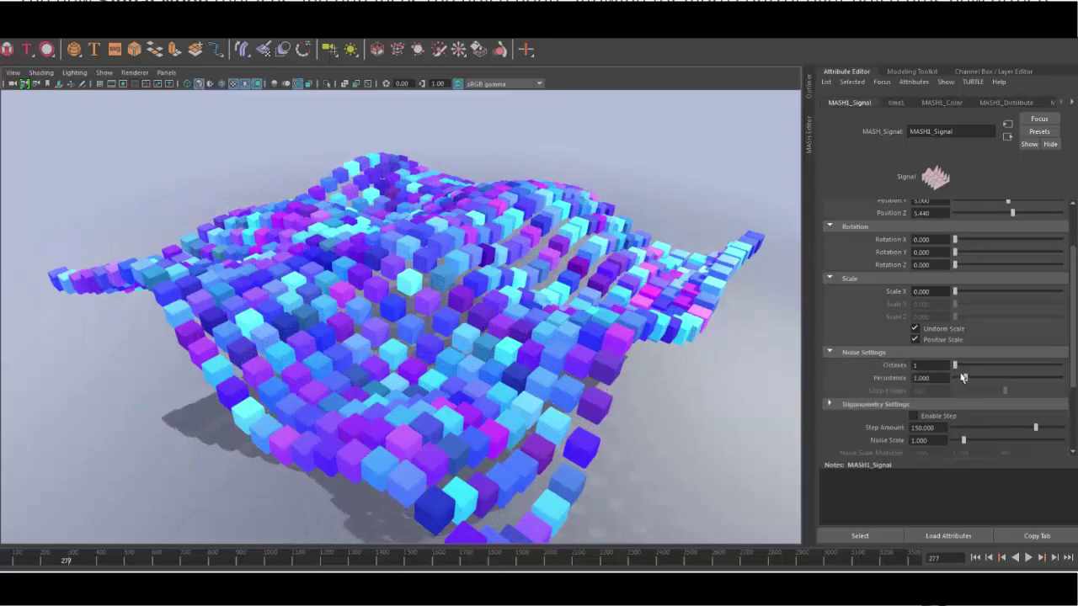
pyautogui.moveTo(965, 378); pyautogui.dragTo(979, 380)
pyautogui.hotkey('alt', 'v')
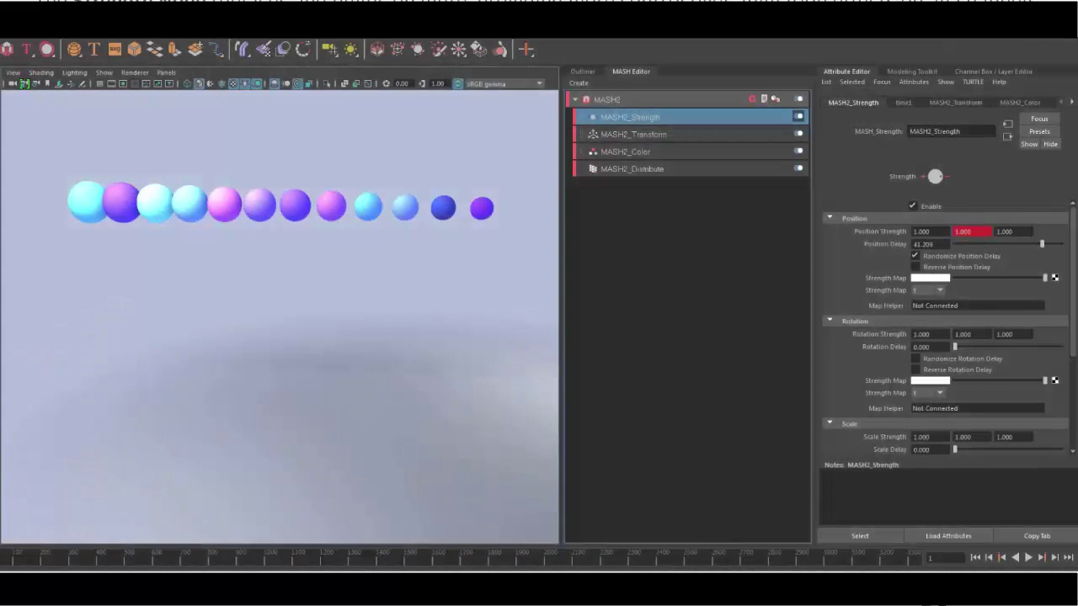
# - Enable Reverse Position Delay on MASH2_Strength, play it back, and key all three Scale Strength values at 0.2 on frame 1
pyautogui.hotkey('alt', 'v')
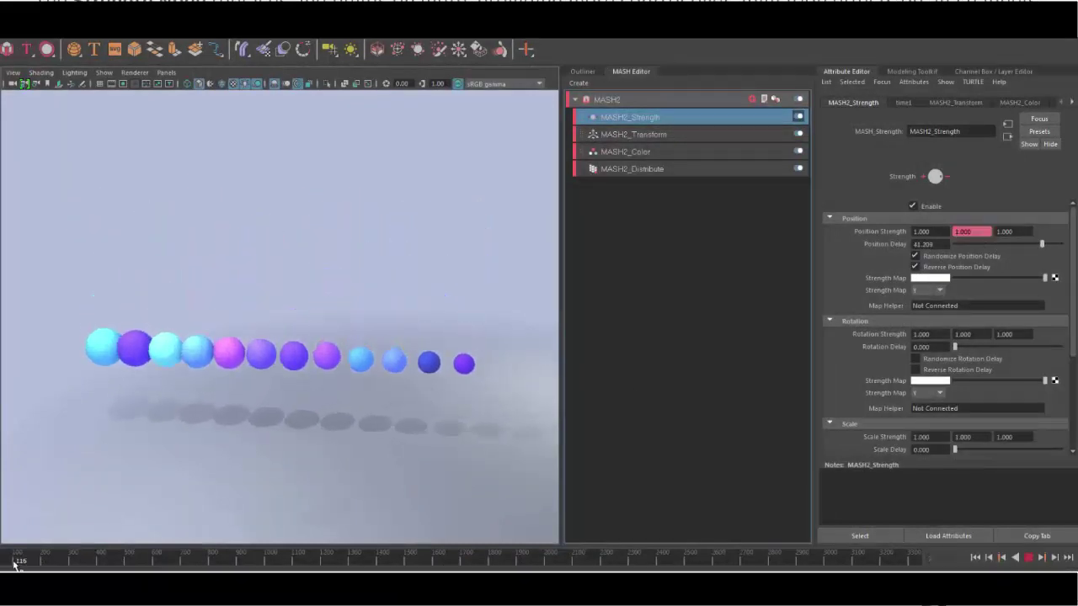
pyautogui.scroll(-1, 890, 405)
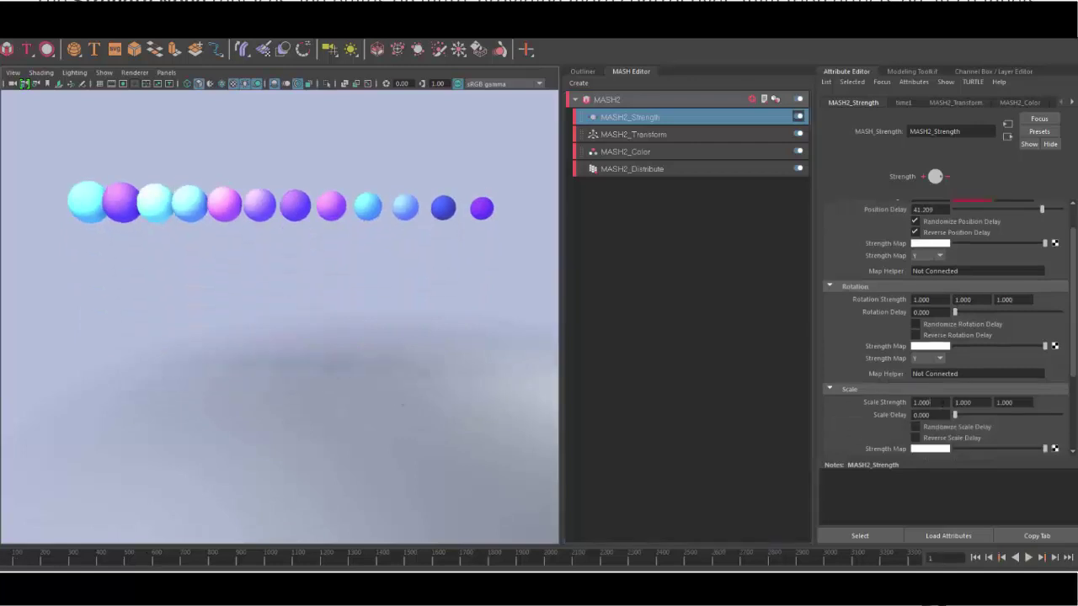
pyautogui.write('0.2')
pyautogui.press('Tab')
pyautogui.write('0.2')
pyautogui.press('Tab')
pyautogui.write('0.2')
pyautogui.press('Return')
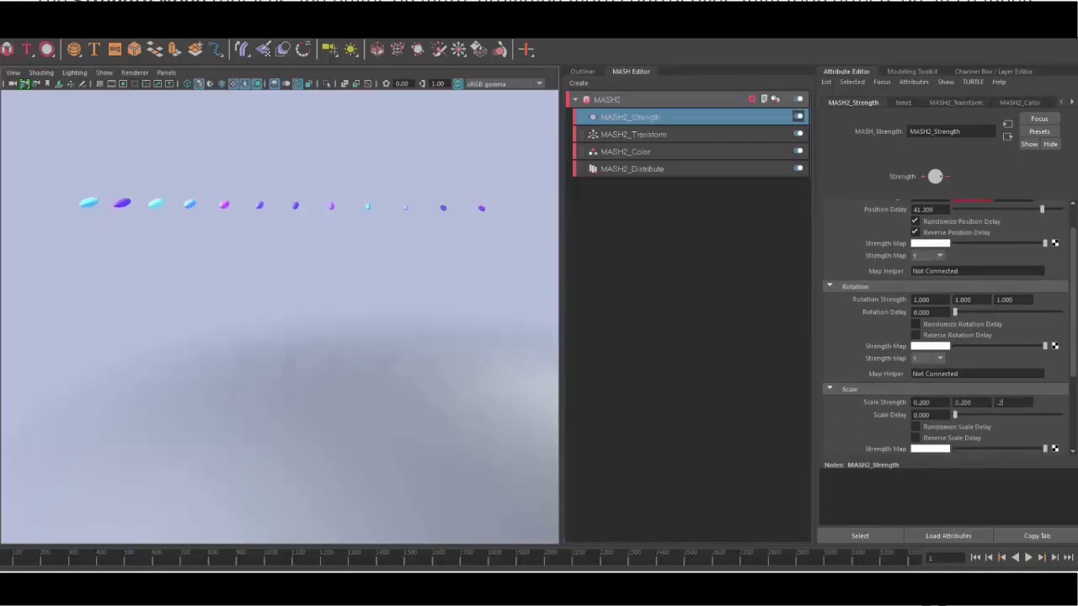
pyautogui.rightClick(1002, 402)
pyautogui.click(989, 413)
# - Advance the animation to frame 99 and key all three Scale Strength values at 1
pyautogui.hotkey('alt', 'v')
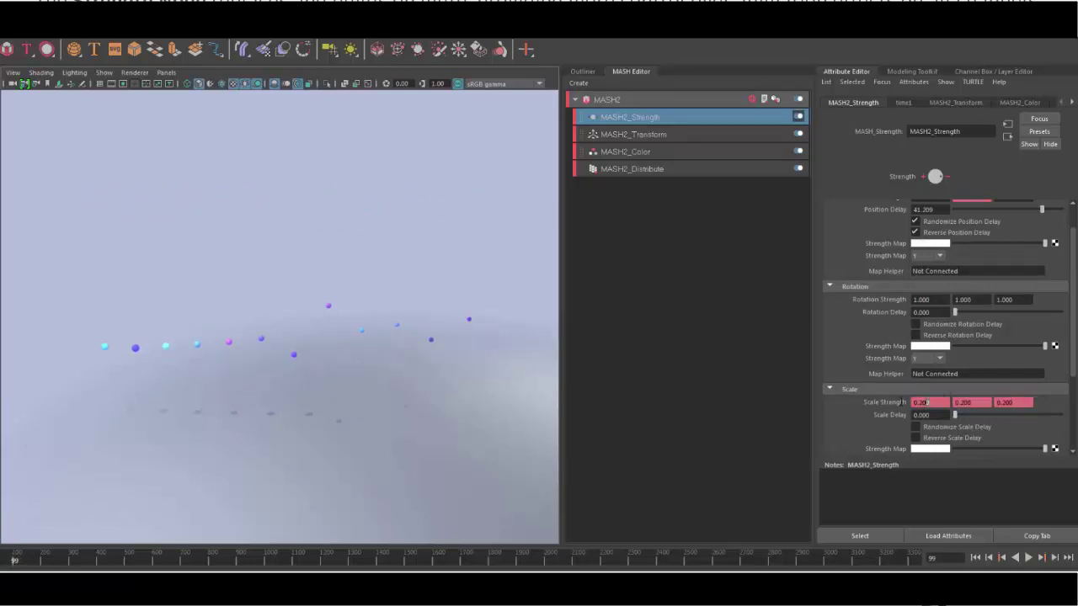
pyautogui.rightClick(924, 402)
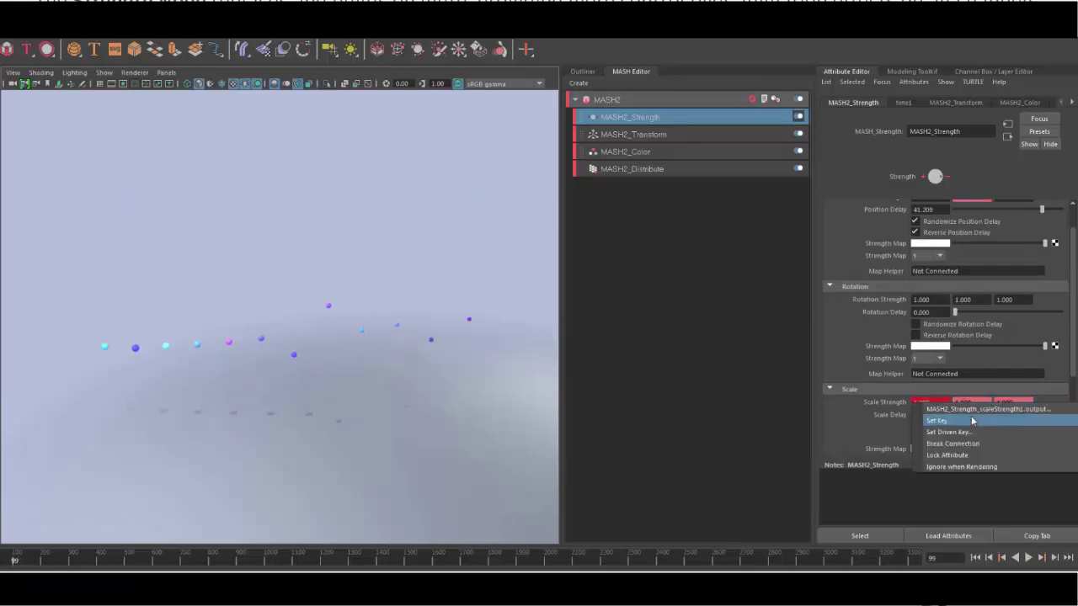
pyautogui.click(968, 417)
# - Set the Scale Delay of MASH2_Strength to 30.895 and play the sphere animation from the first frame
pyautogui.moveTo(955, 415); pyautogui.dragTo(1010, 419)
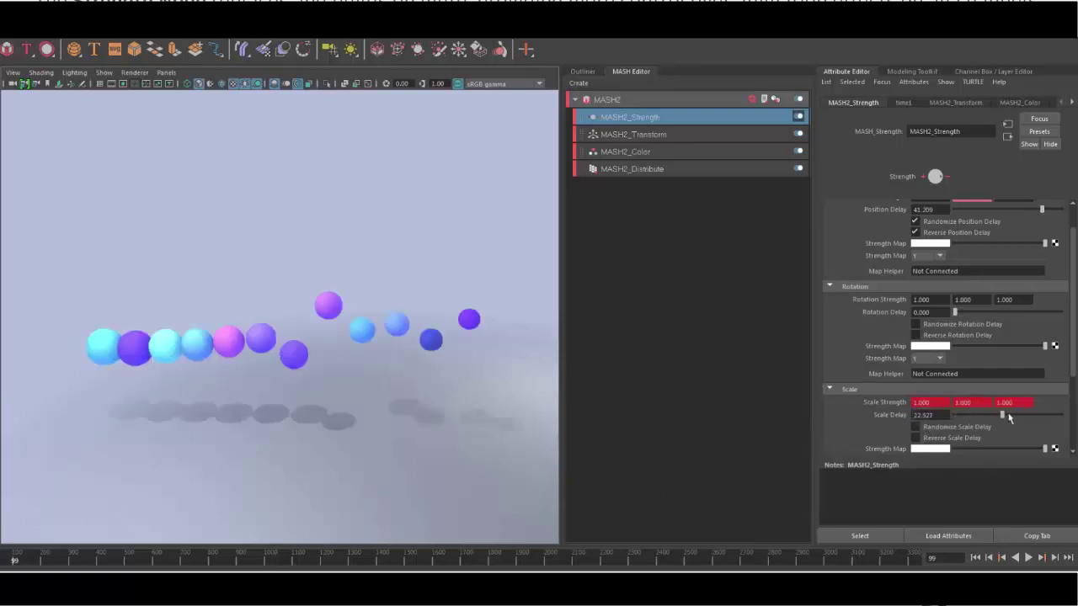
pyautogui.hotkey('alt', 'v')
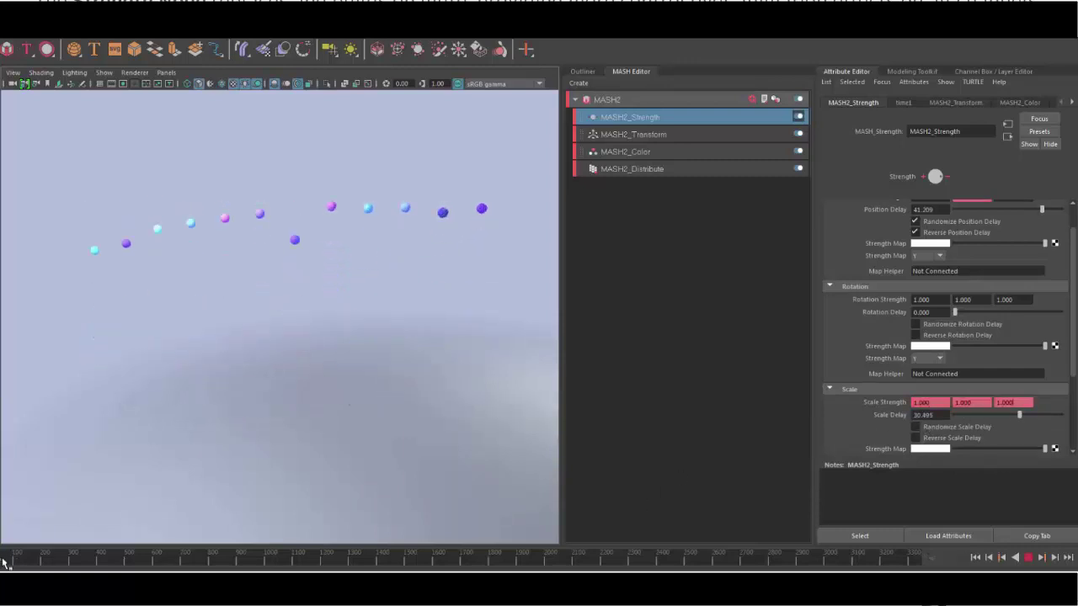
pyautogui.click(4, 564)
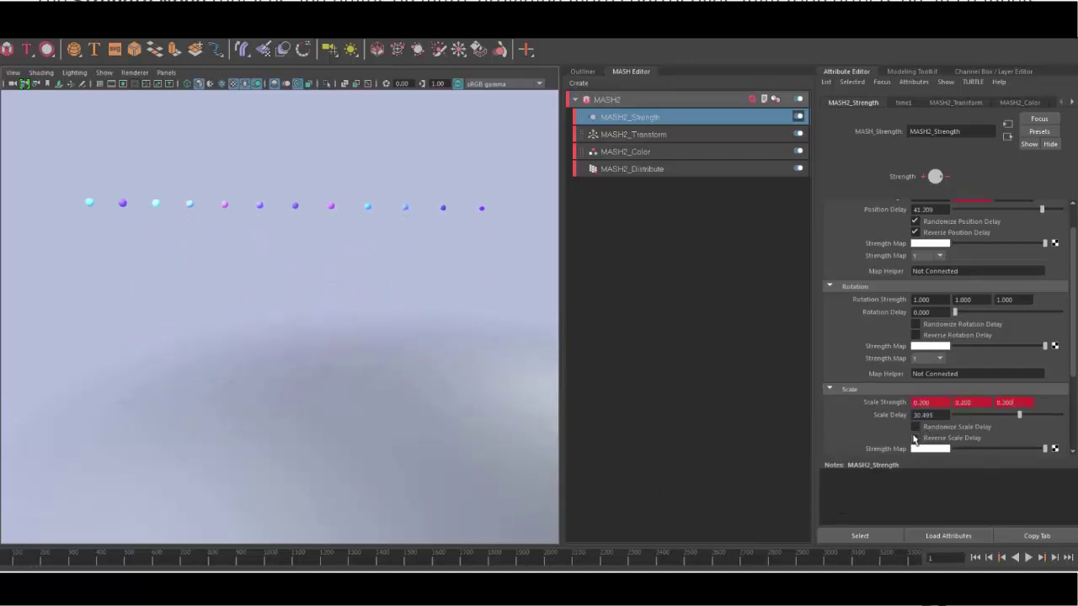
pyautogui.hotkey('alt', 'v')
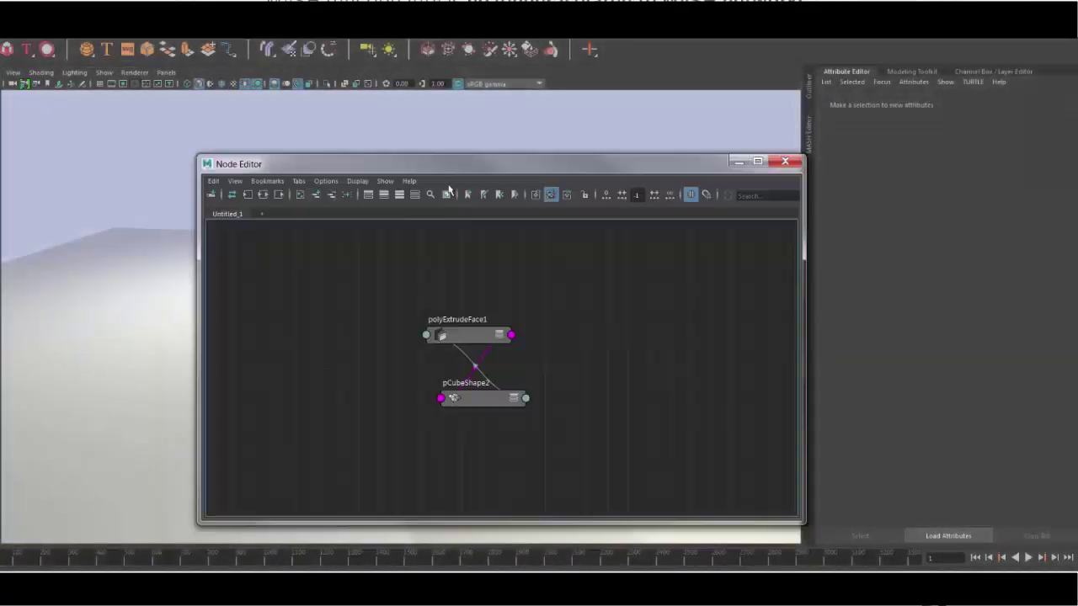
# - Dock the Node Editor below the viewport and create a MASH_Signal node beside polyExtrudeFace1
pyautogui.moveTo(448, 163); pyautogui.dragTo(349, 548)
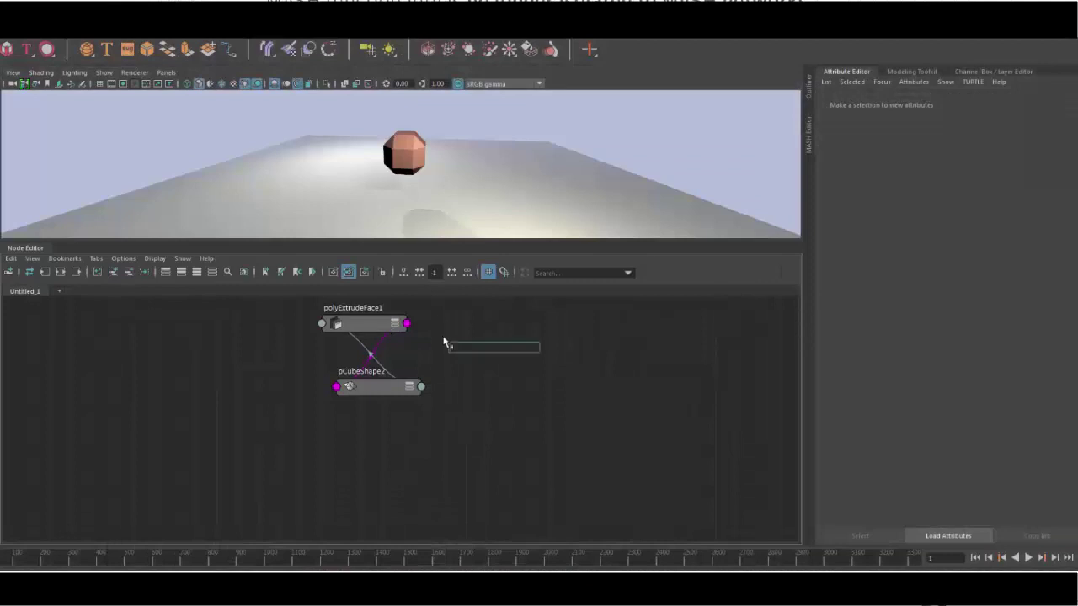
pyautogui.write('MASH_Sig')
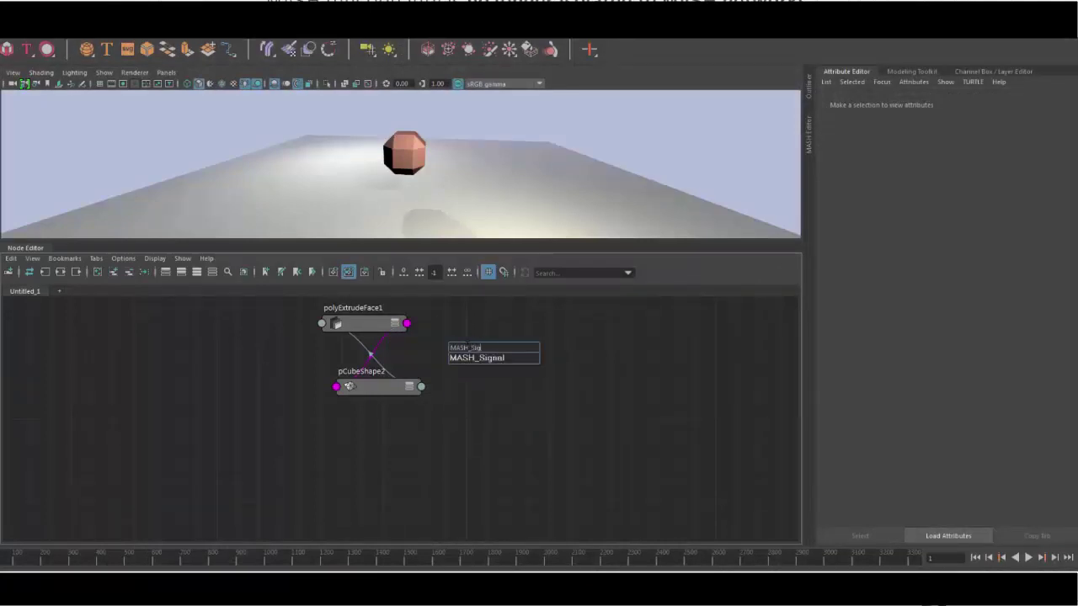
pyautogui.press('Return')
pyautogui.moveTo(475, 356); pyautogui.dragTo(152, 323)
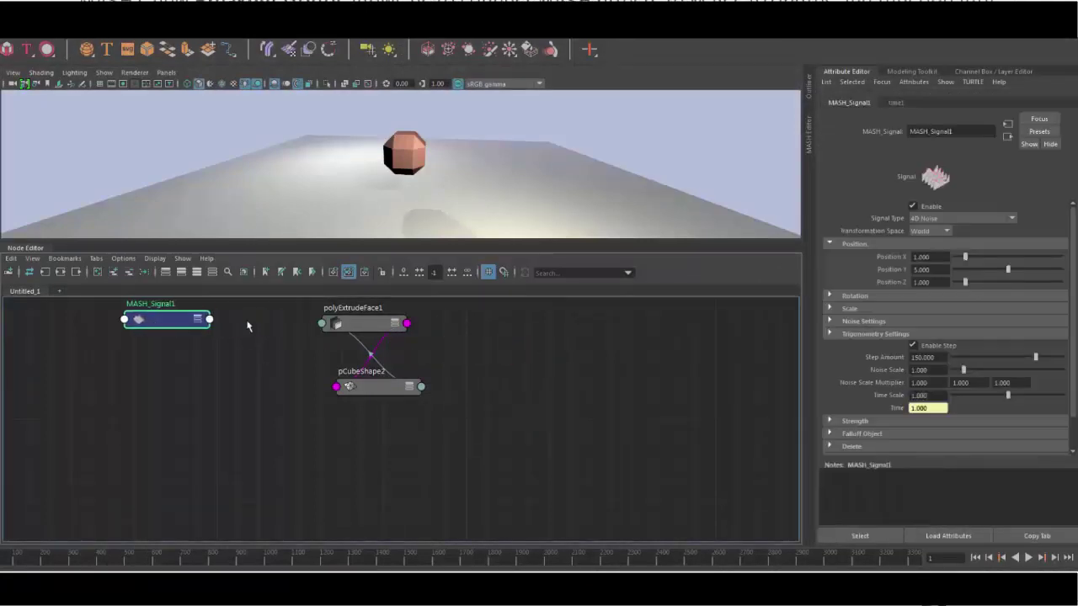
# - Connect an output of the MASH_Signal node to an input of polyExtrudeFace1
pyautogui.click(209, 320)
pyautogui.click(269, 93)
pyautogui.click(321, 328)
pyautogui.click(355, 509)
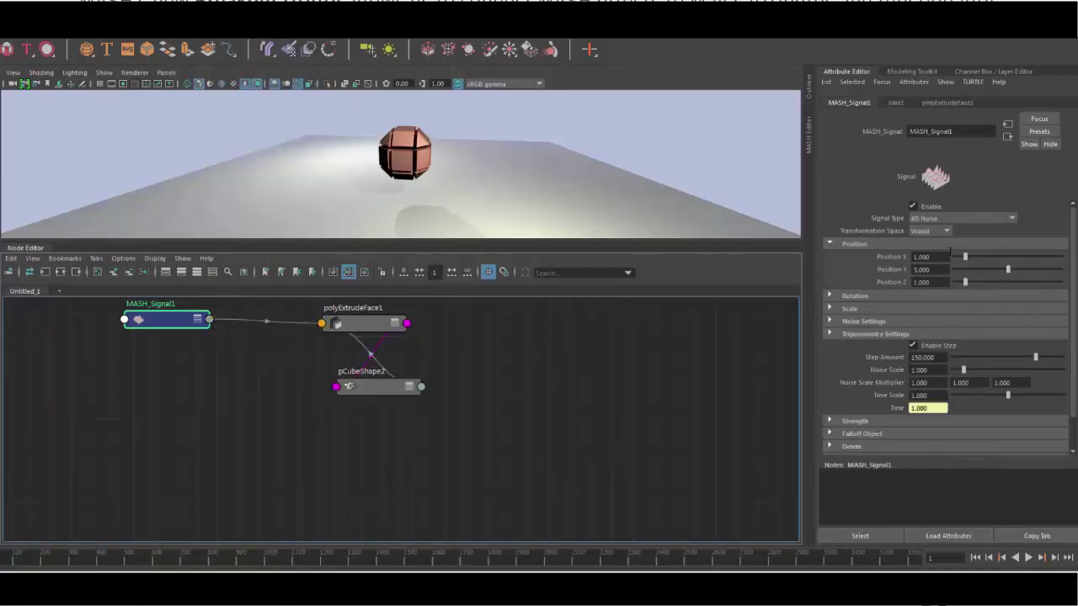
# - Raise the Position X value of the MASH_Signal1 node driving polyExtrudeFace1
pyautogui.click(46, 248)
pyautogui.moveTo(965, 256); pyautogui.dragTo(1036, 259)
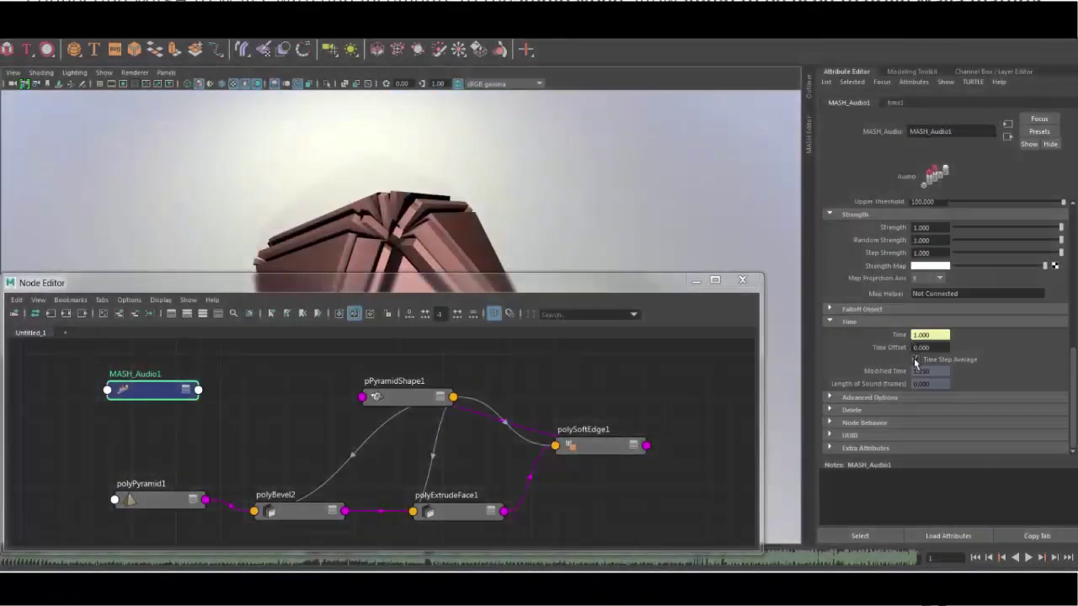
# - Connect the Out Volume of MASH_Audio1 to an input of polyExtrudeFace1 in the Node Editor
pyautogui.click(197, 391)
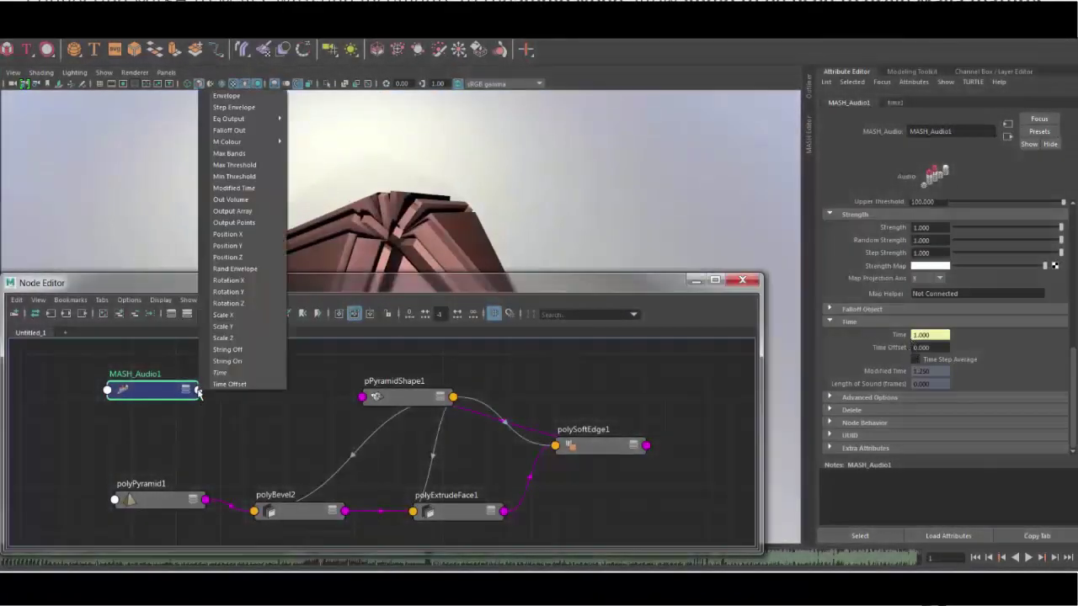
pyautogui.click(236, 202)
pyautogui.click(412, 512)
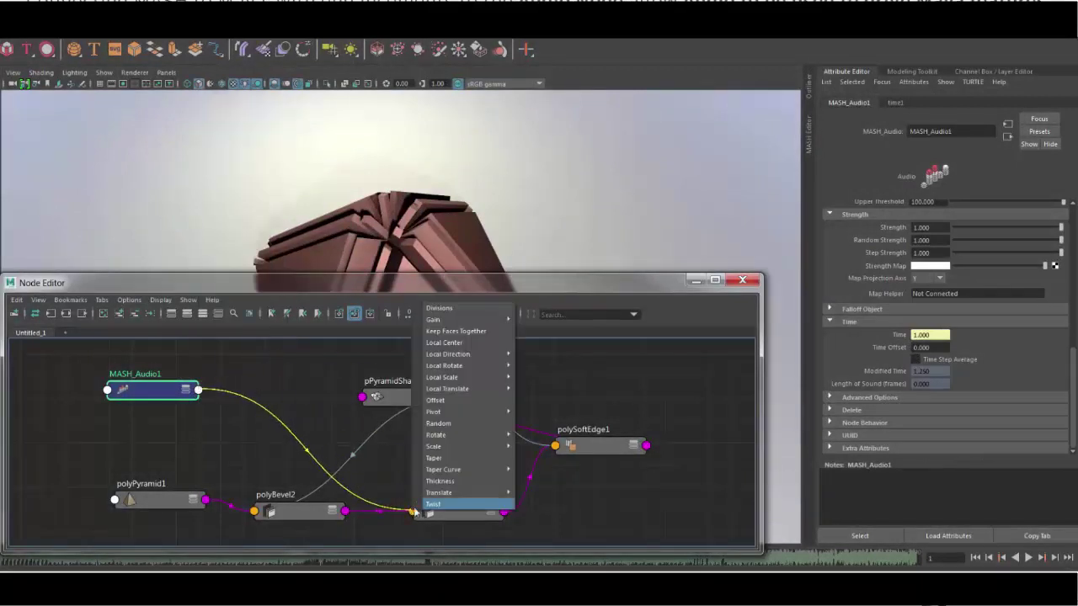
pyautogui.moveTo(469, 481)
pyautogui.click(548, 485)
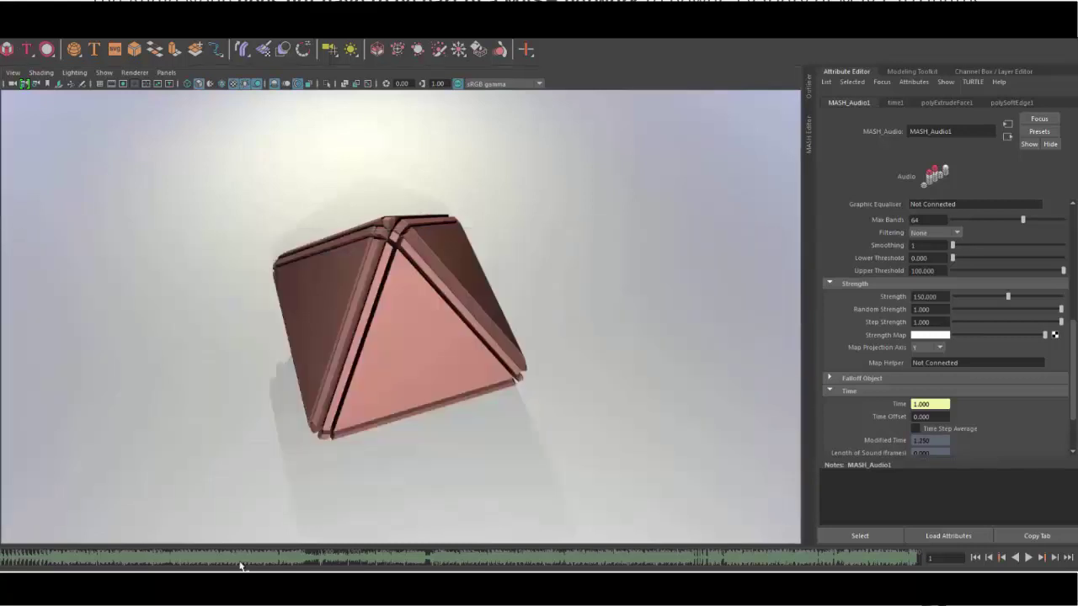
# - Play the audio-driven pyramid animation and stop it at frame 854
pyautogui.hotkey('alt', 'v')
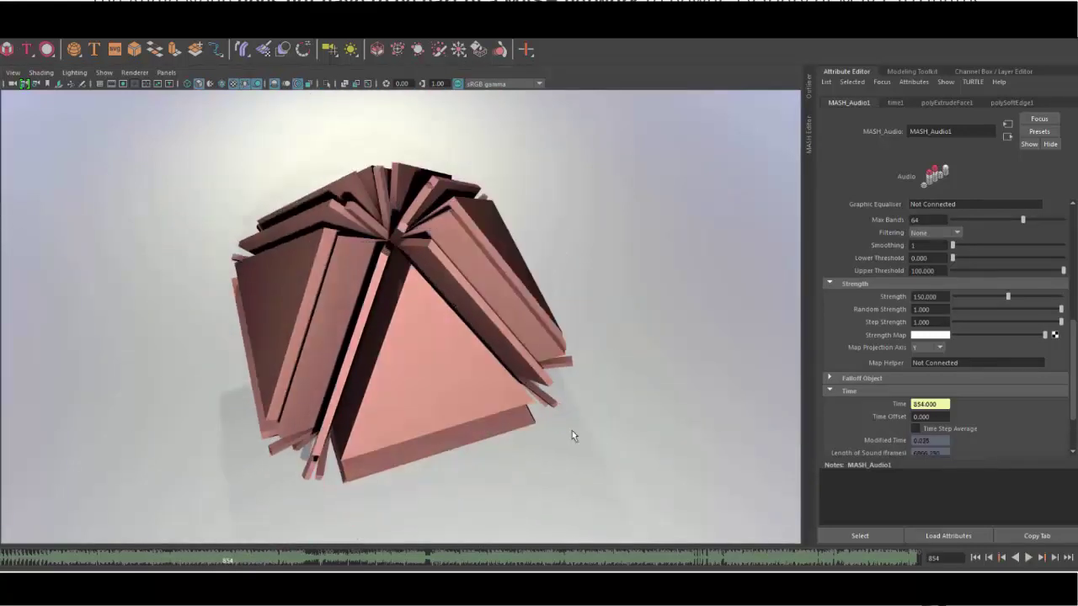
pyautogui.hotkey('alt', 'v')
# - Place a point in MASH_Audio1's Frequency Graph at position 0.252 with value 0 and scrub through the animation
pyautogui.scroll(5, 941, 356)
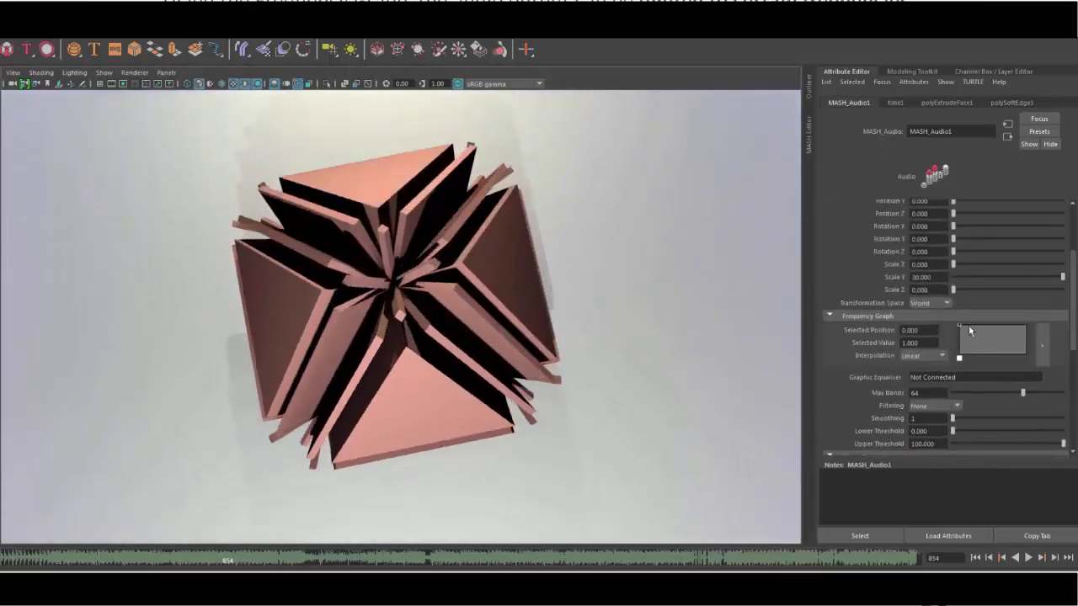
pyautogui.moveTo(969, 329); pyautogui.dragTo(979, 354)
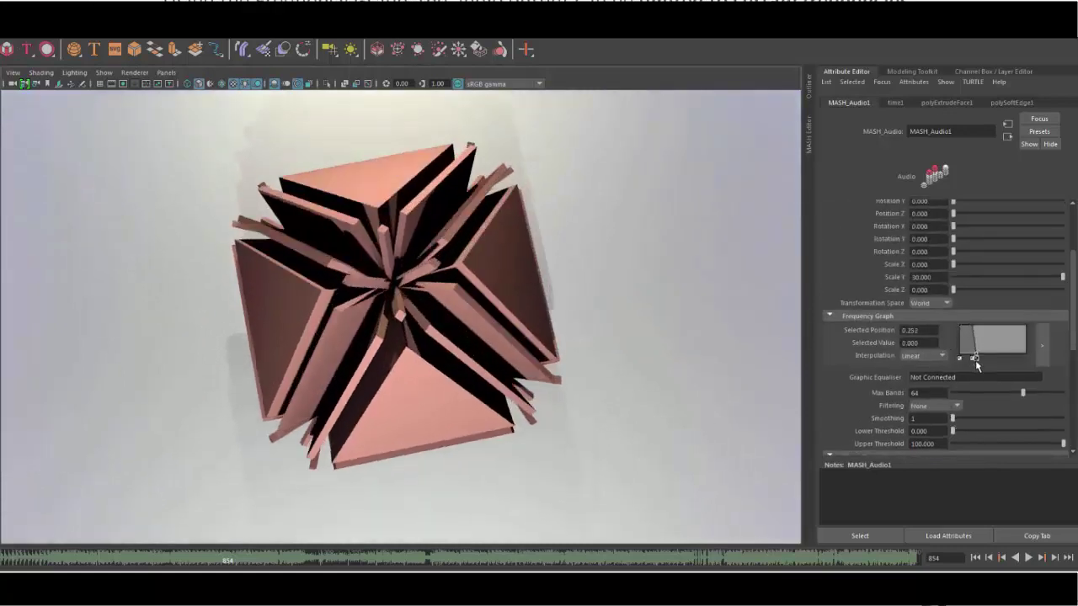
pyautogui.moveTo(21, 562); pyautogui.dragTo(281, 564)
pyautogui.click(934, 455)
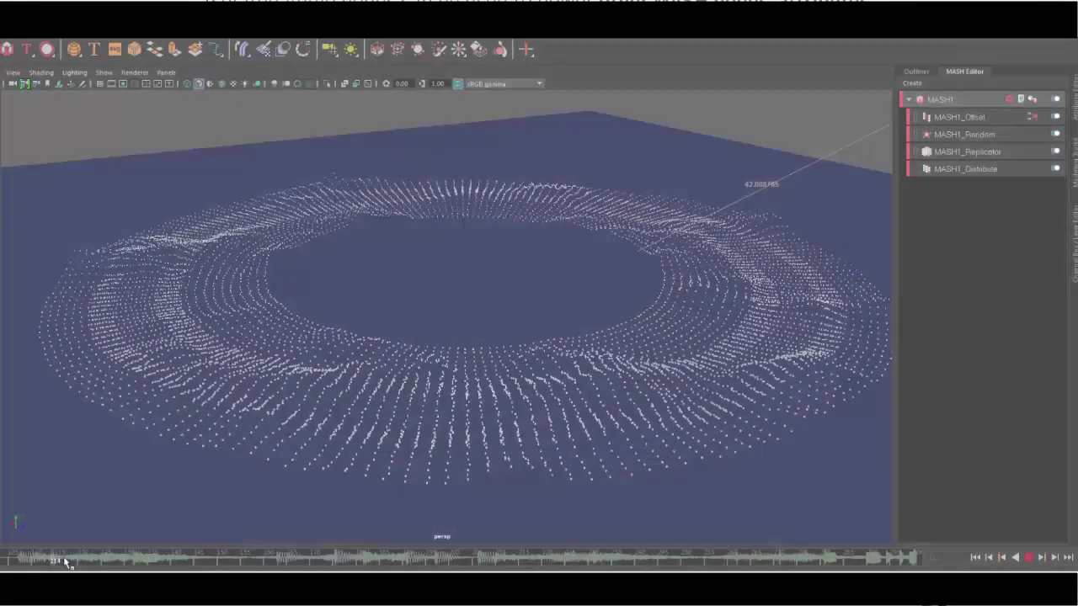
# - Run the MASH1 point-ring animation from its current frame to frame 236
pyautogui.moveTo(67, 564); pyautogui.dragTo(621, 568)
pyautogui.click(139, 30)
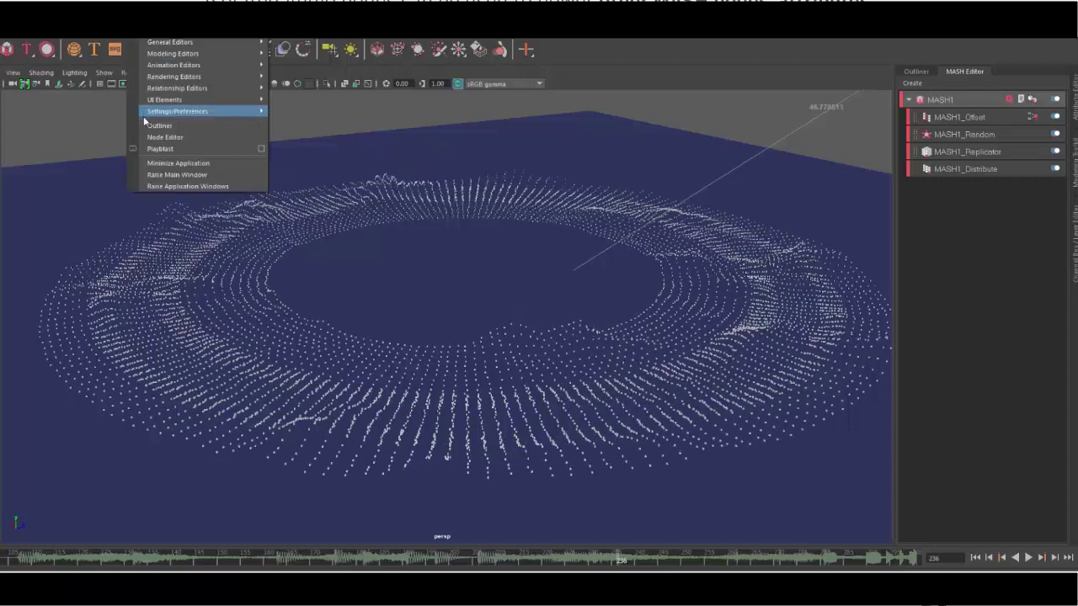
pyautogui.click(151, 148)
pyautogui.moveTo(279, 197); pyautogui.dragTo(249, 173)
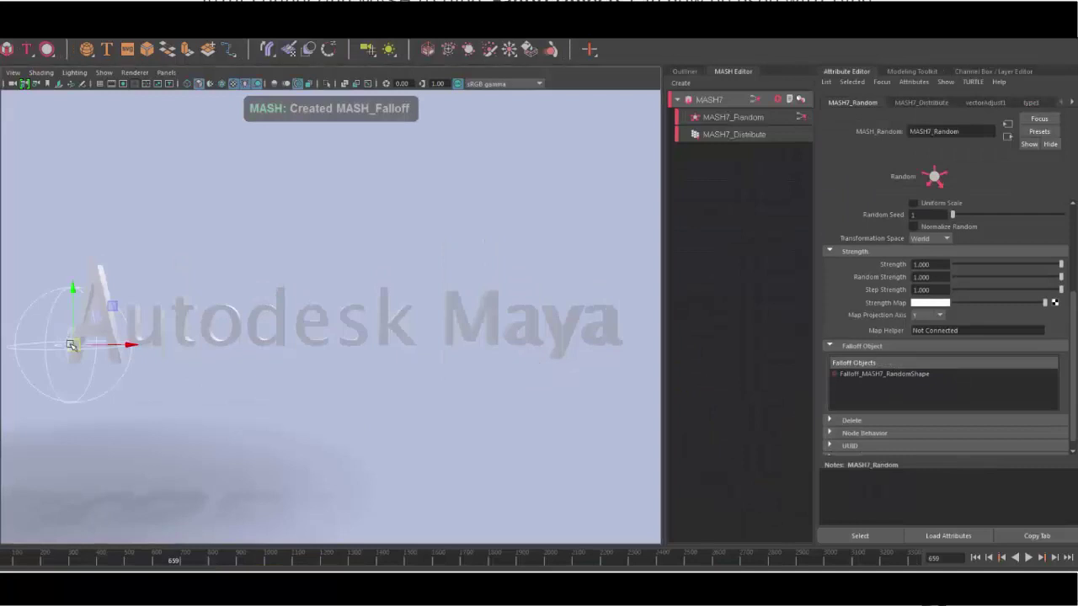
# - Move the MASH7_Random falloff sphere from the letter A across to the middle of the Autodesk Maya text
pyautogui.moveTo(72, 346); pyautogui.dragTo(400, 329)
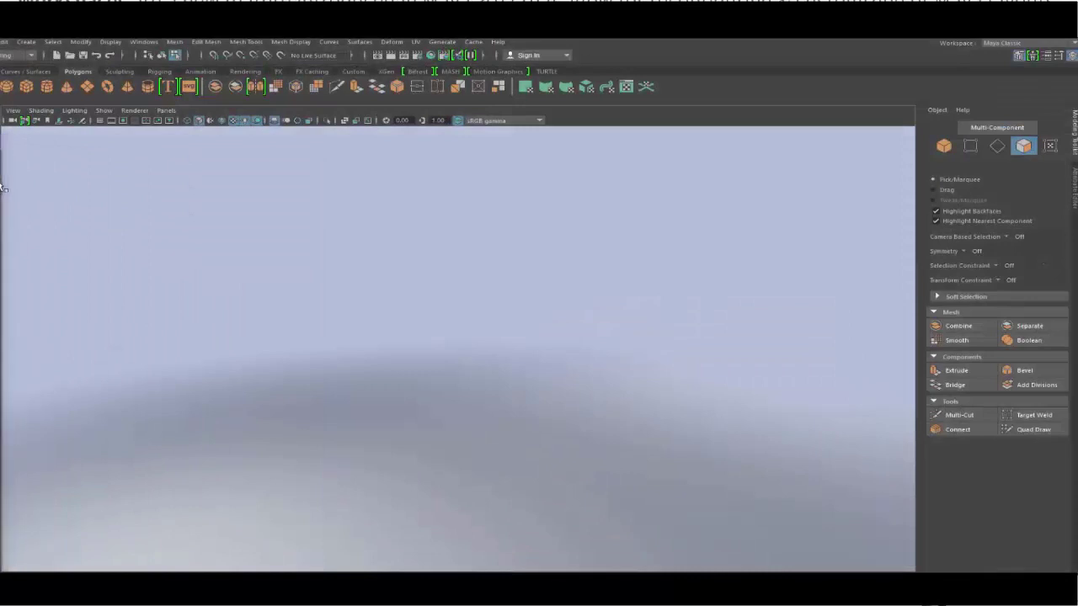
# - Open the Graph Editor docked below the viewport and narrow the Channel Box panel
pyautogui.click(144, 41)
pyautogui.moveTo(204, 99)
pyautogui.click(289, 108)
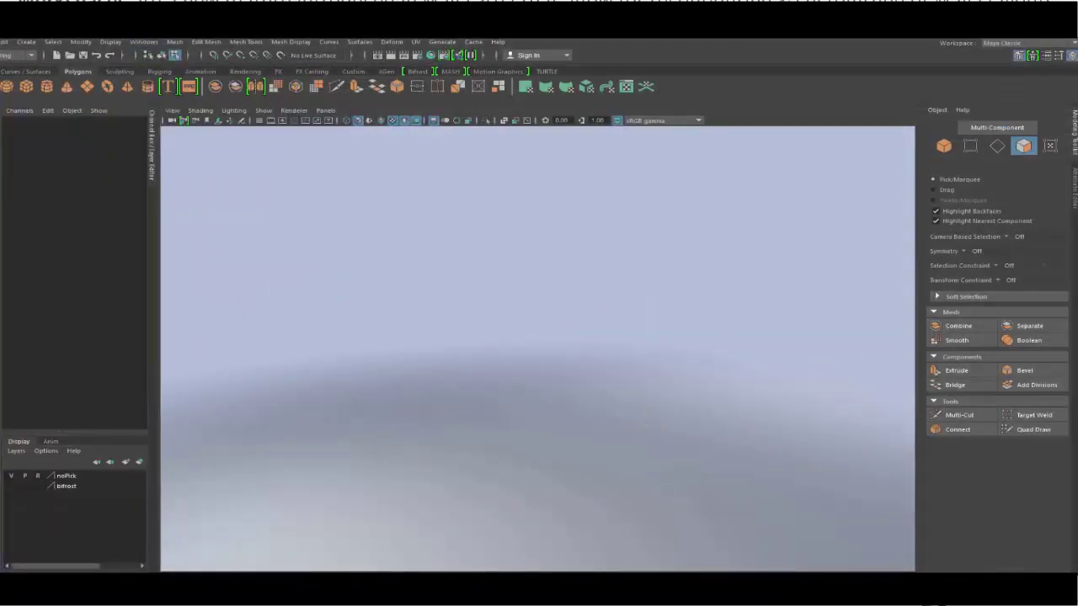
pyautogui.moveTo(373, 525); pyautogui.dragTo(325, 448)
pyautogui.moveTo(156, 157); pyautogui.dragTo(96, 161)
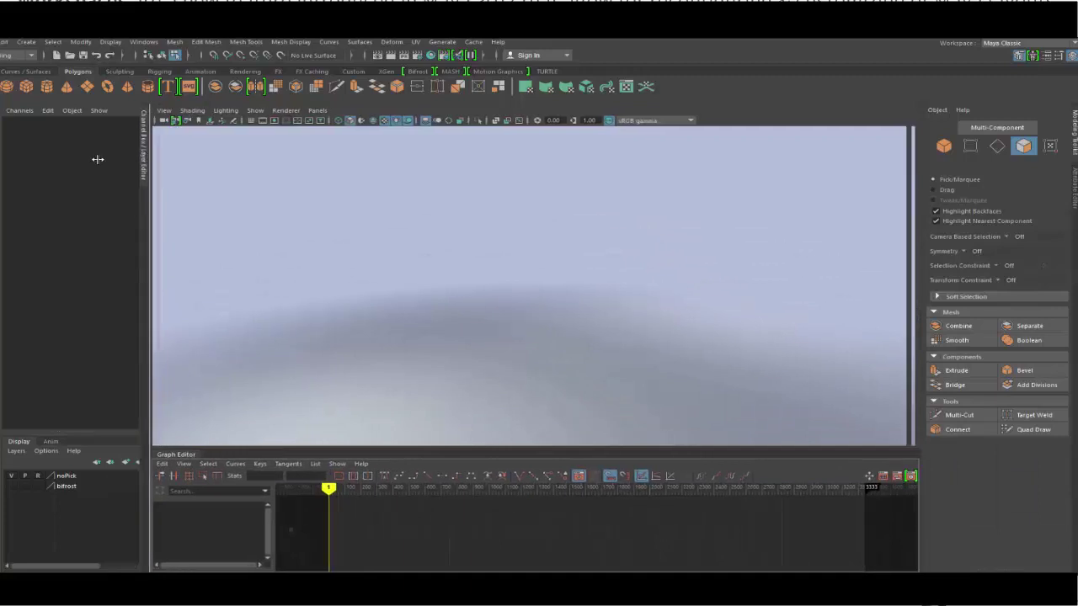
# - Switch the workspace from Maya Classic to MASH
pyautogui.click(991, 43)
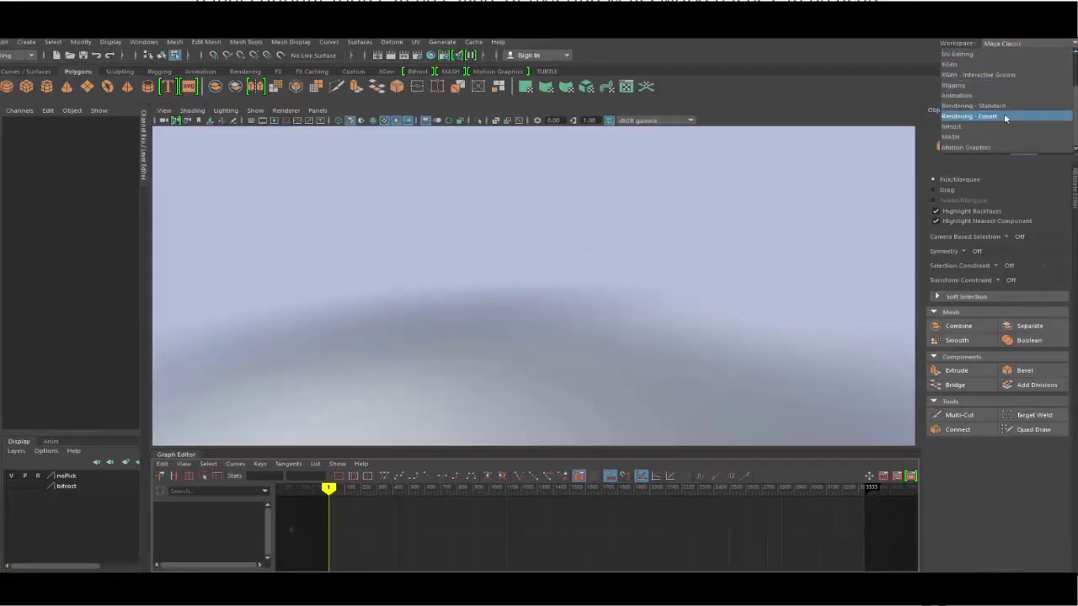
pyautogui.click(988, 137)
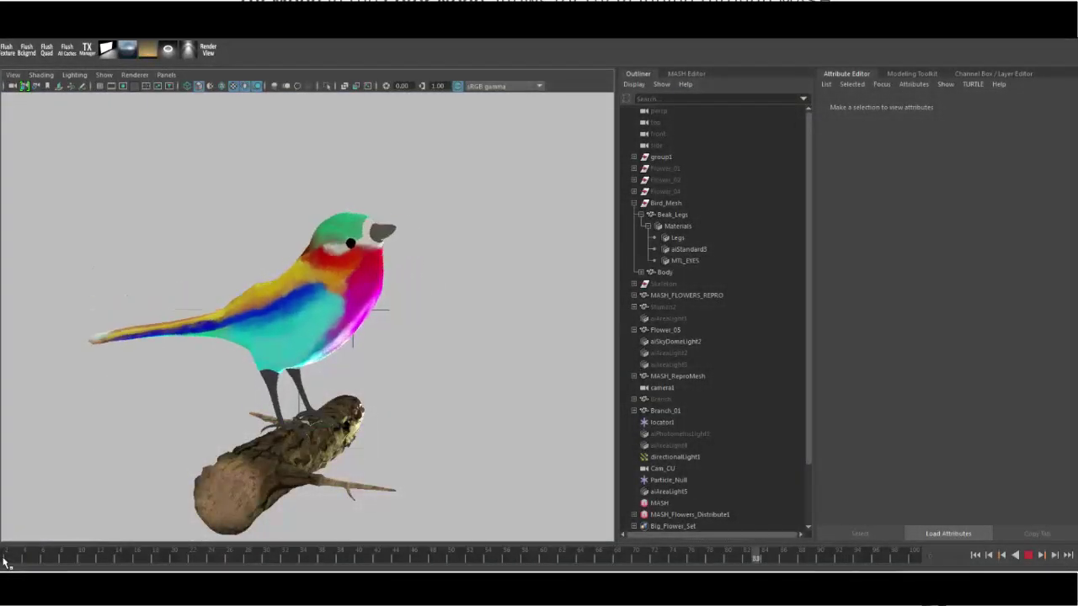
# - Advance the bird animation to frame 28 and hide the Body mesh under Bird_Mesh
pyautogui.moveTo(5, 563); pyautogui.dragTo(248, 563)
pyautogui.click(668, 273)
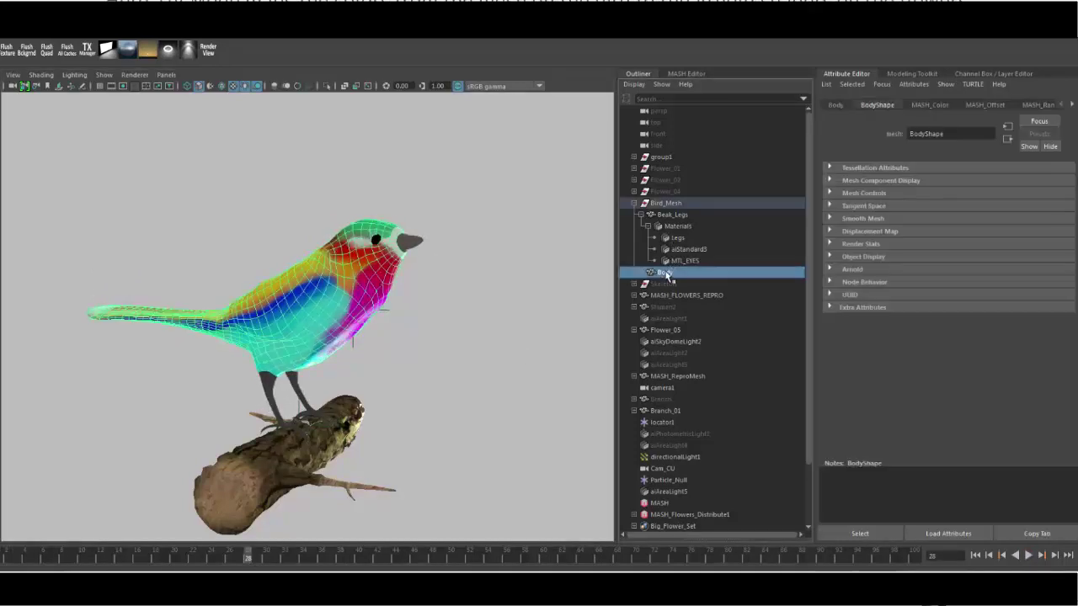
pyautogui.hotkey('ctrl', 'h')
# - Enable the MASH network in the MASH Editor to cover the bird's body with its instances
pyautogui.click(687, 74)
pyautogui.click(800, 102)
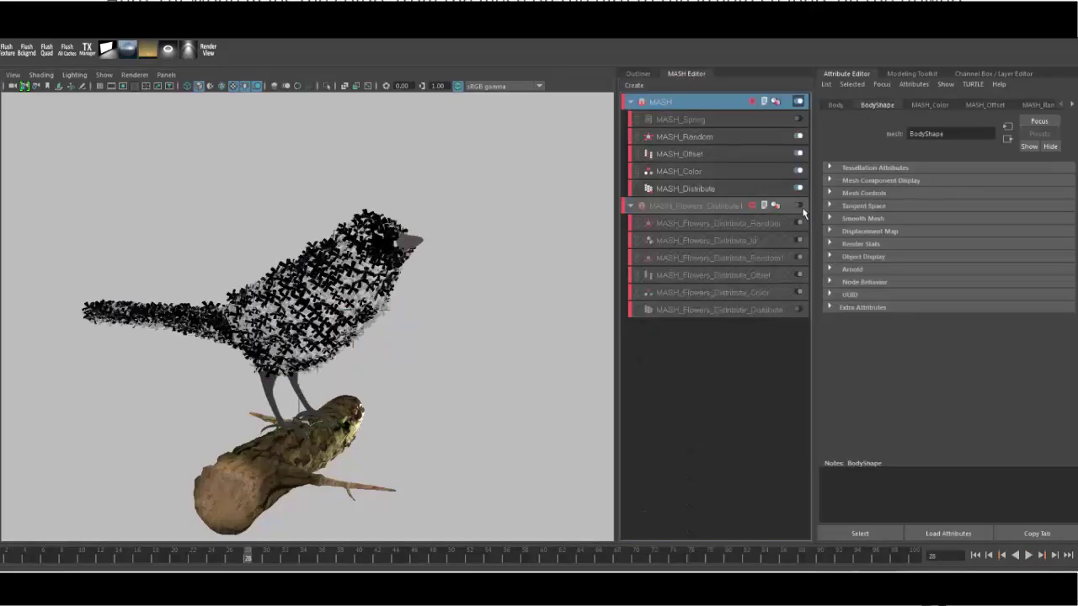
pyautogui.moveTo(427, 377)
pyautogui.keyDown('alt'); pyautogui.mouseDown()
pyautogui.moveTo(447, 369)
pyautogui.moveTo(233, 366)
pyautogui.moveTo(415, 393)
pyautogui.mouseUp(); pyautogui.keyUp('alt')
pyautogui.click(190, 50)
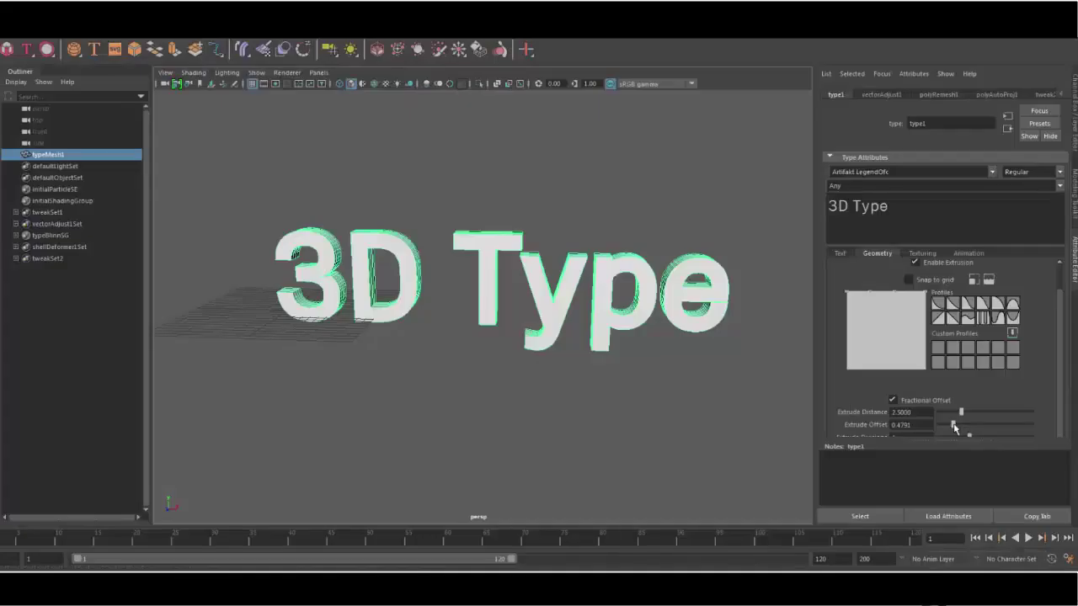
# - Adjust the Extrude Offset of the 3D Type text with Fractional Offset enabled
pyautogui.moveTo(958, 422)
pyautogui.mouseDown()
pyautogui.moveTo(1055, 433)
pyautogui.moveTo(950, 432)
pyautogui.mouseUp()
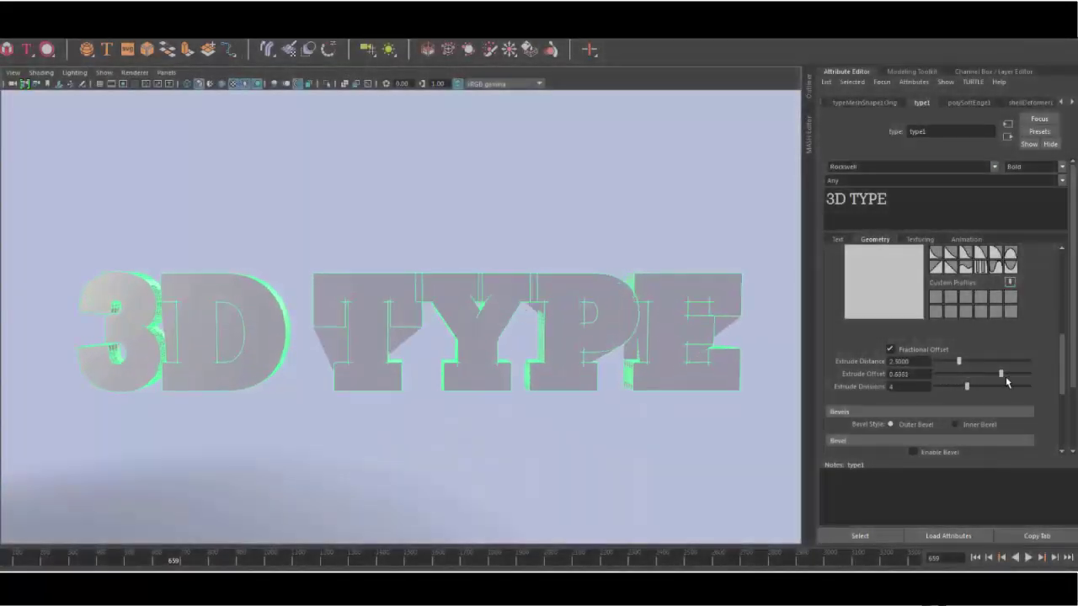
# - Raise the Extrude Offset of the bold Rockwell 3D TYPE text to 1.0 and inspect the overlapping letters
pyautogui.moveTo(1007, 382); pyautogui.dragTo(1052, 385)
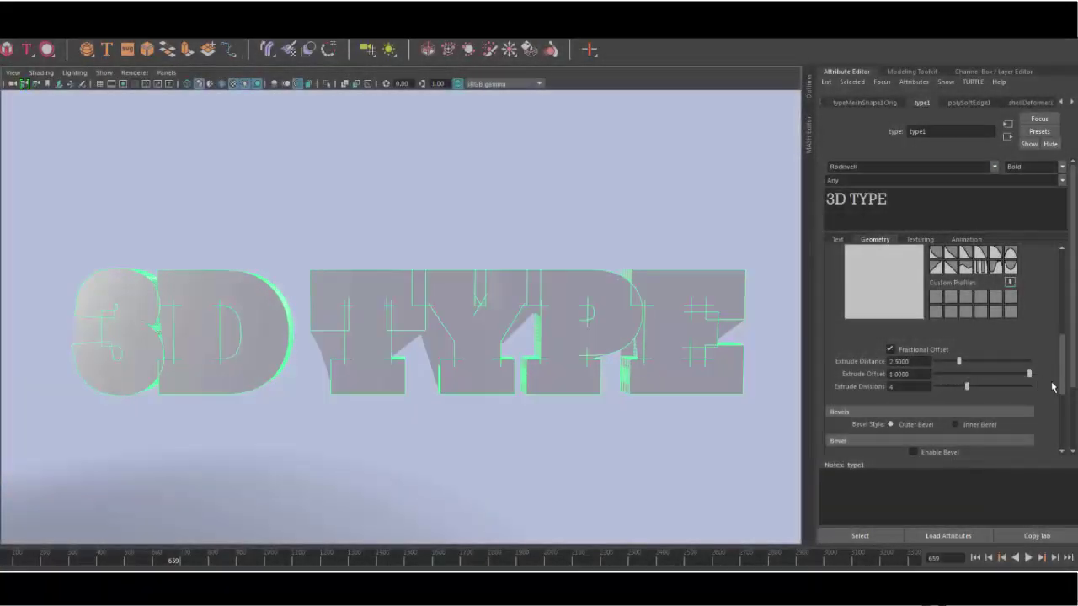
pyautogui.scroll(5, 241, 378)
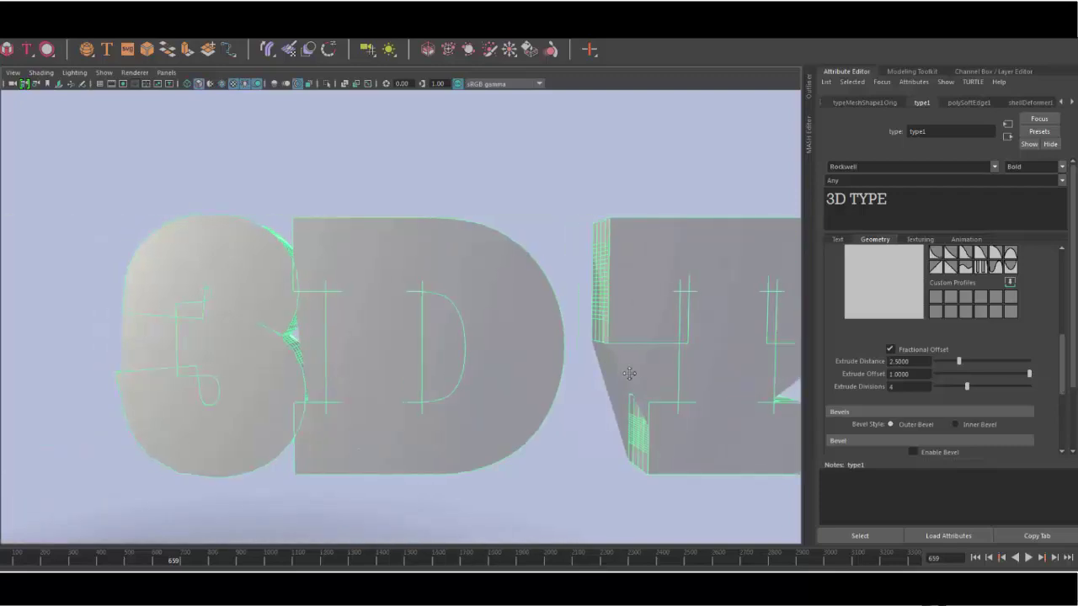
pyautogui.keyDown('alt'); pyautogui.moveTo(630, 373); pyautogui.dragTo(512, 369, button='middle'); pyautogui.keyUp('alt')
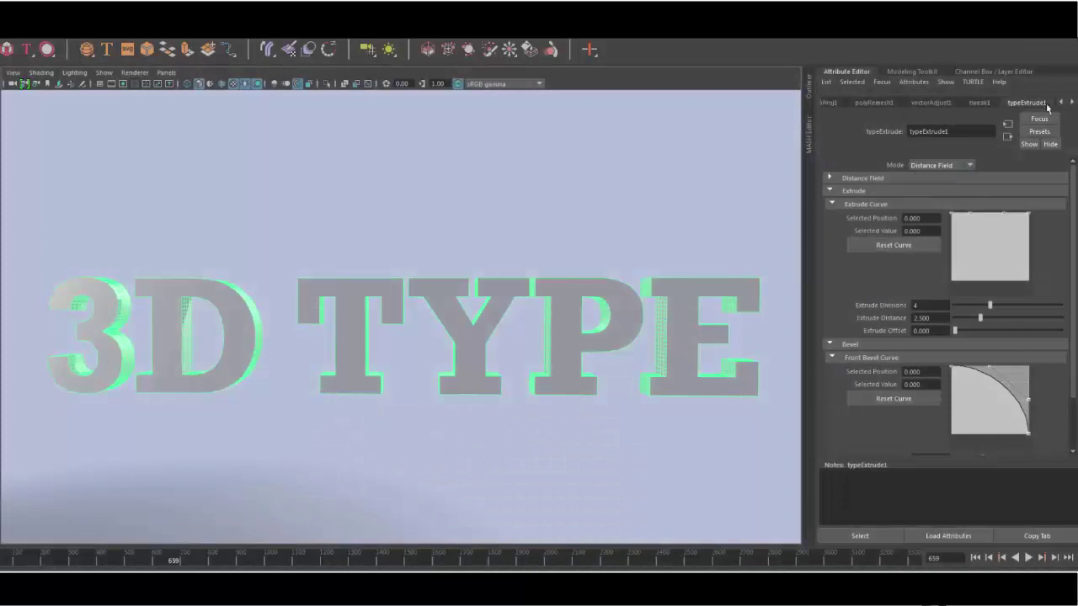
# - Return to the type1 node's geometry settings, raise its Extrude Offset to the maximum, and inspect the letters up close
pyautogui.click(1061, 102)
pyautogui.click(922, 102)
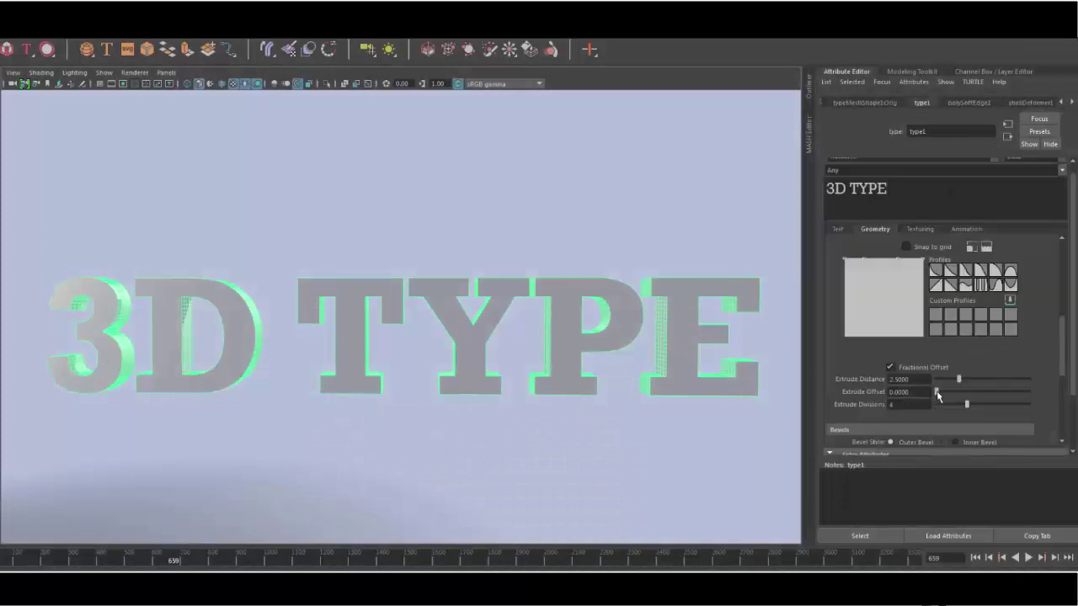
pyautogui.moveTo(951, 395); pyautogui.dragTo(1041, 399)
pyautogui.keyDown('alt'); pyautogui.moveTo(636, 402); pyautogui.dragTo(517, 380, button='middle'); pyautogui.keyUp('alt')
pyautogui.scroll(5, 517, 380)
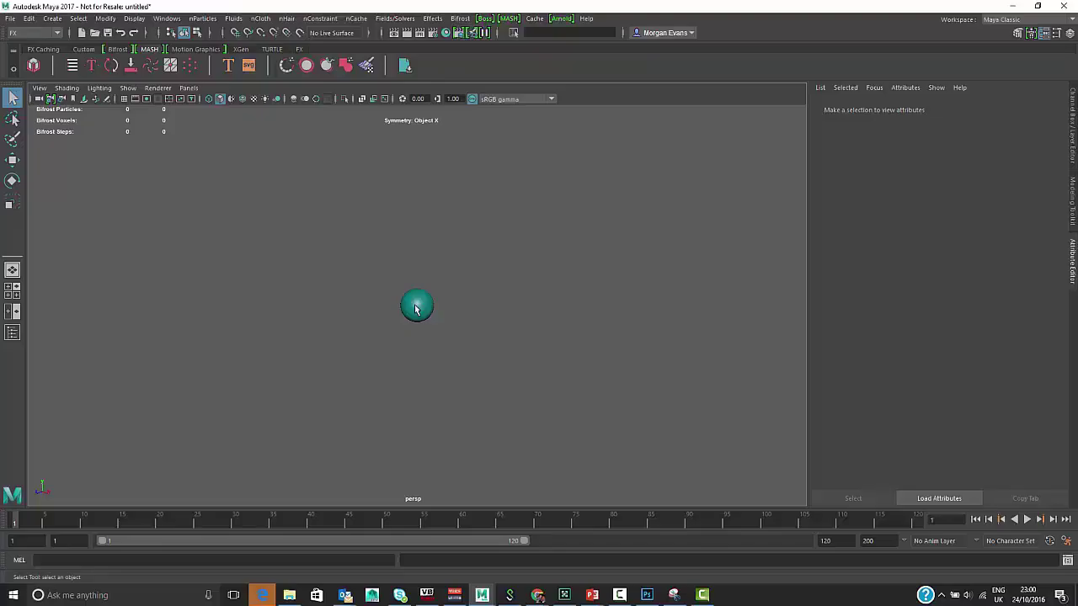
# - Select the teal sphere and create a MASH network from it
pyautogui.click(416, 309)
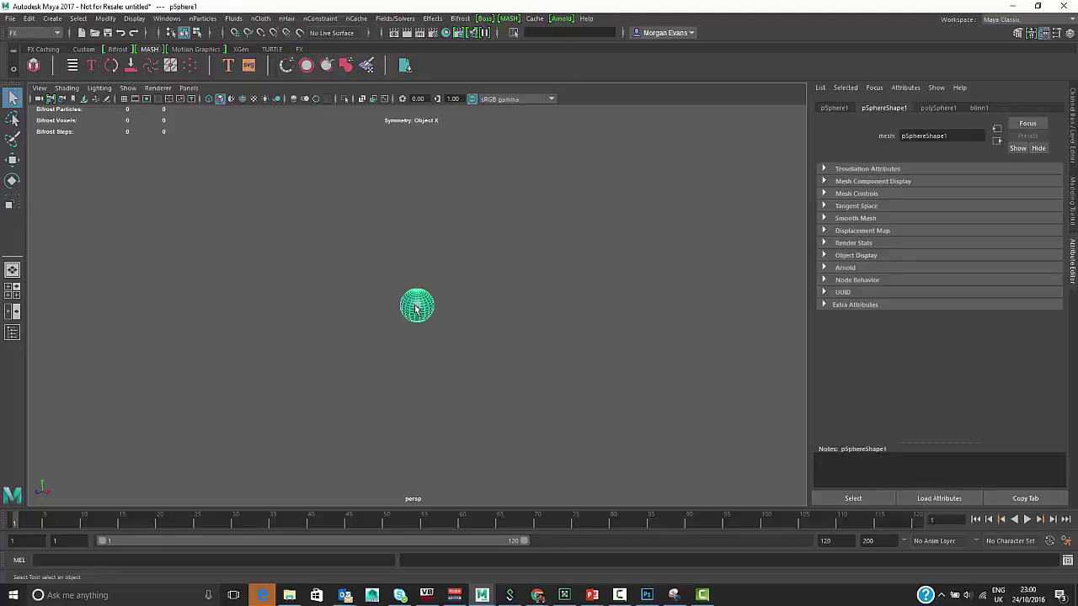
pyautogui.click(32, 67)
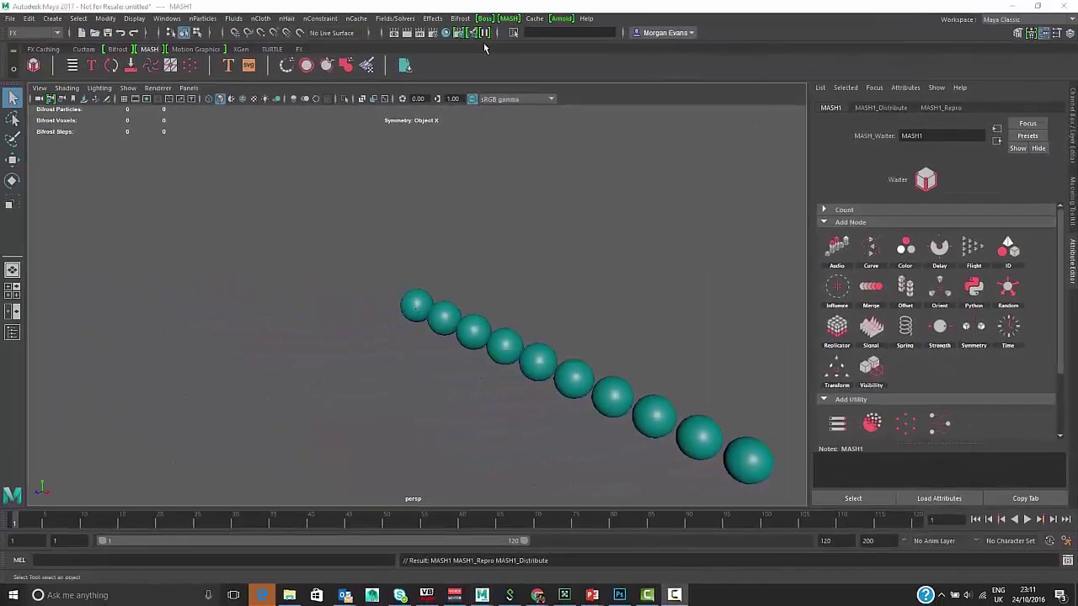
pyautogui.click(508, 18)
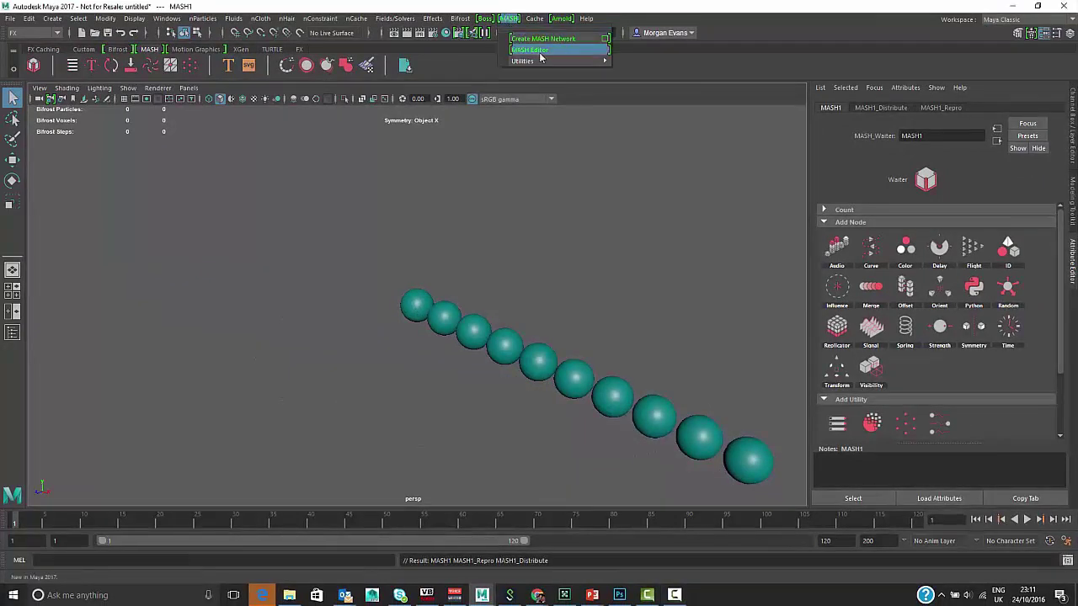
pyautogui.moveTo(543, 59)
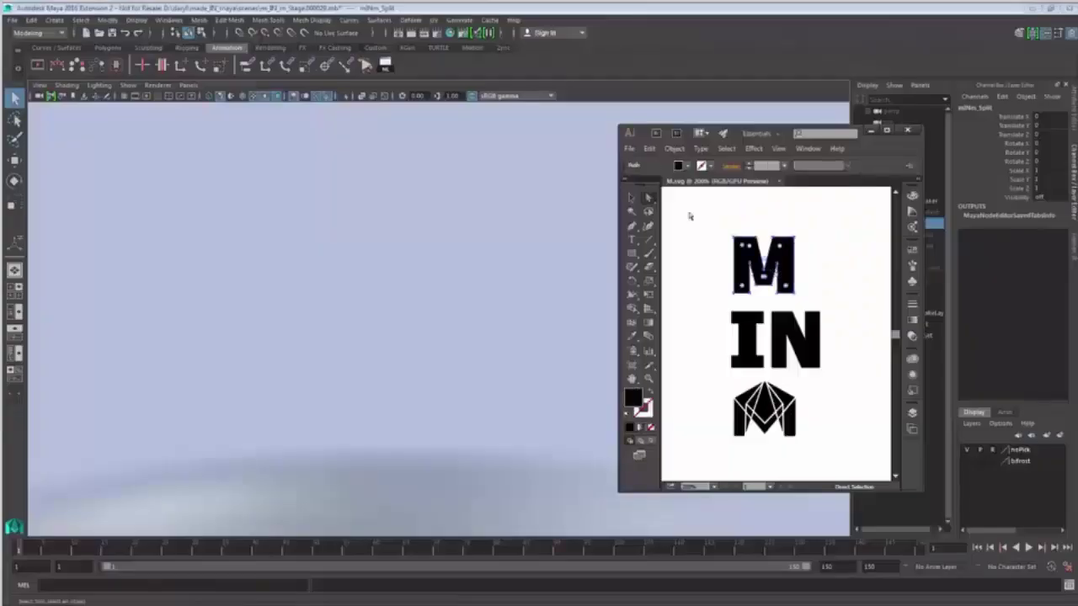
# - Copy the selected M shape from the Illustrator document and switch to Maya
pyautogui.click(630, 148)
pyautogui.moveTo(650, 148)
pyautogui.click(674, 208)
pyautogui.click(440, 194)
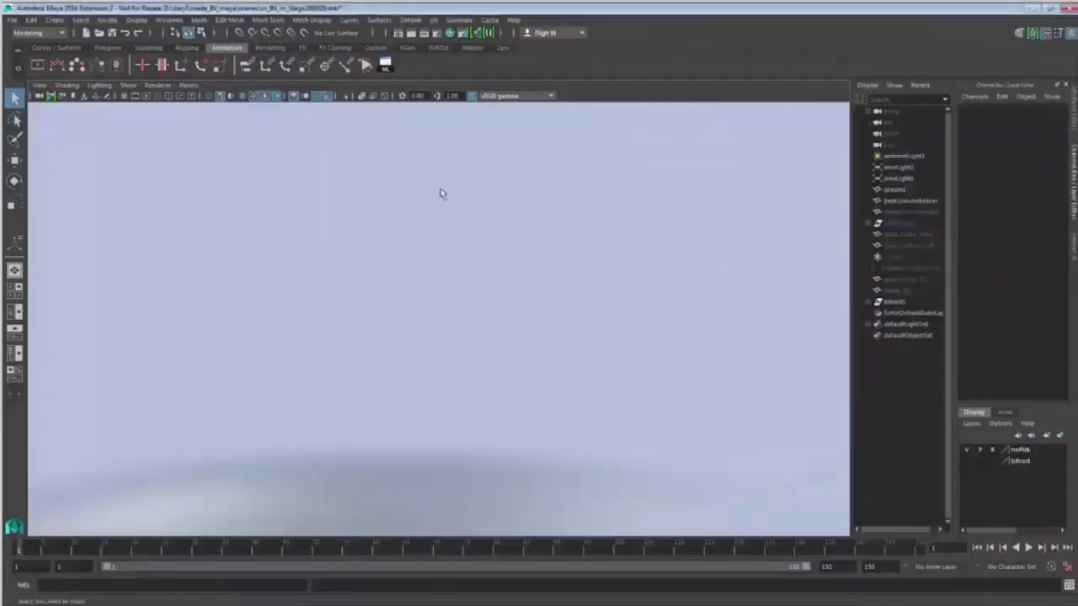
# - Create an SVG object, paste the copied M shape into it, and set its SVG Size to 10
pyautogui.click(54, 20)
pyautogui.click(84, 138)
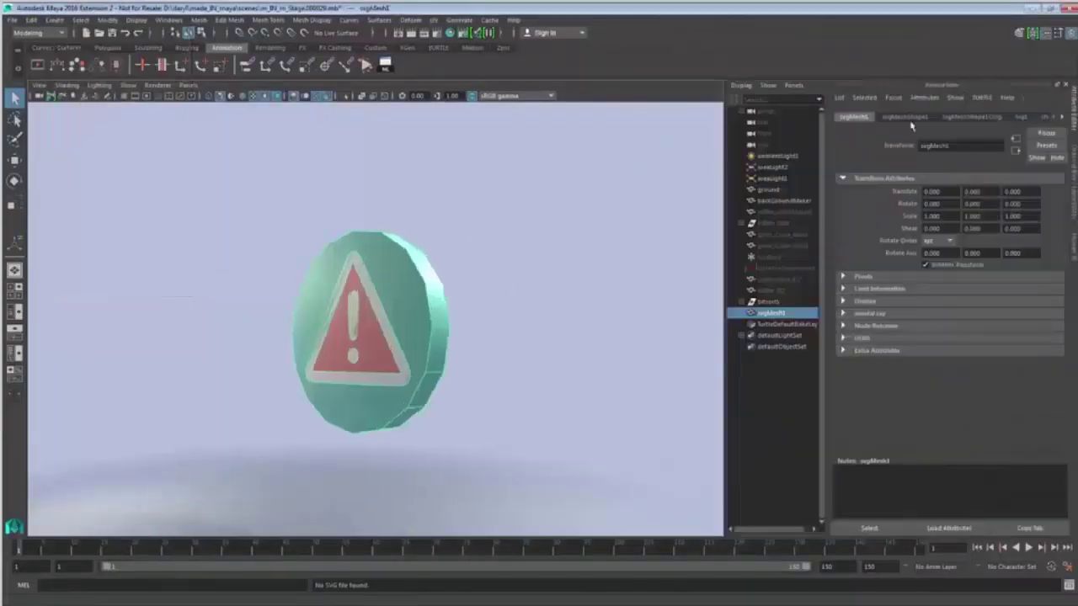
pyautogui.click(1020, 116)
pyautogui.click(871, 192)
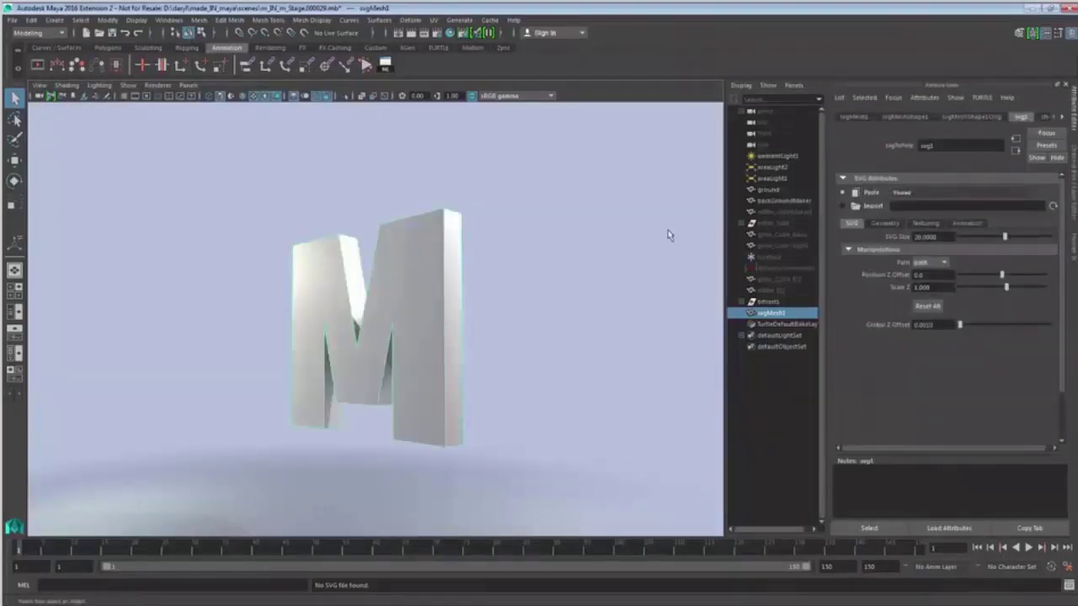
pyautogui.doubleClick(931, 237)
pyautogui.write('10')
pyautogui.press('Return')
pyautogui.click(477, 181)
# - Switch to Illustrator, copy the IN letter shapes, and return to Maya
pyautogui.hotkey('alt', 'Tab')
pyautogui.click(746, 337)
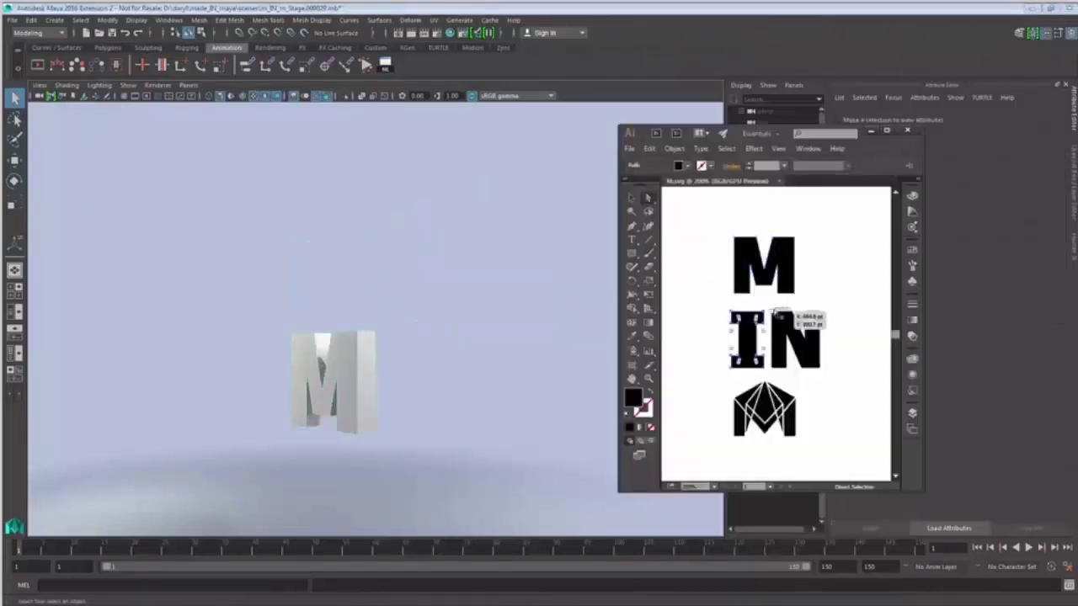
pyautogui.click(649, 148)
pyautogui.click(670, 203)
pyautogui.hotkey('alt', 'Tab')
# - Create a second SVG object from the copied IN letters and set its SVG Size to 10
pyautogui.click(54, 20)
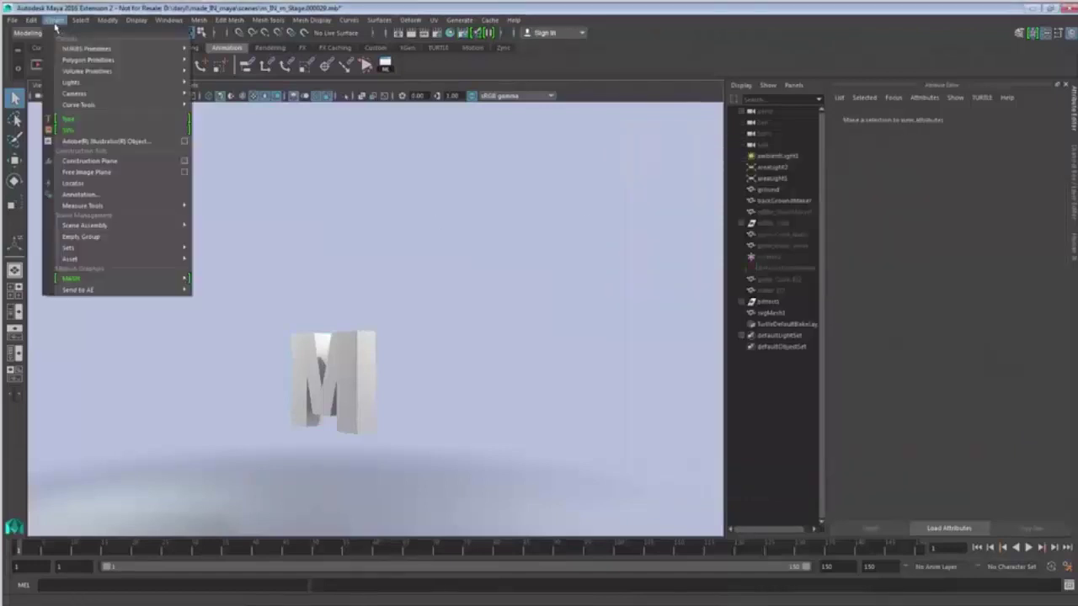
pyautogui.click(91, 133)
pyautogui.click(871, 192)
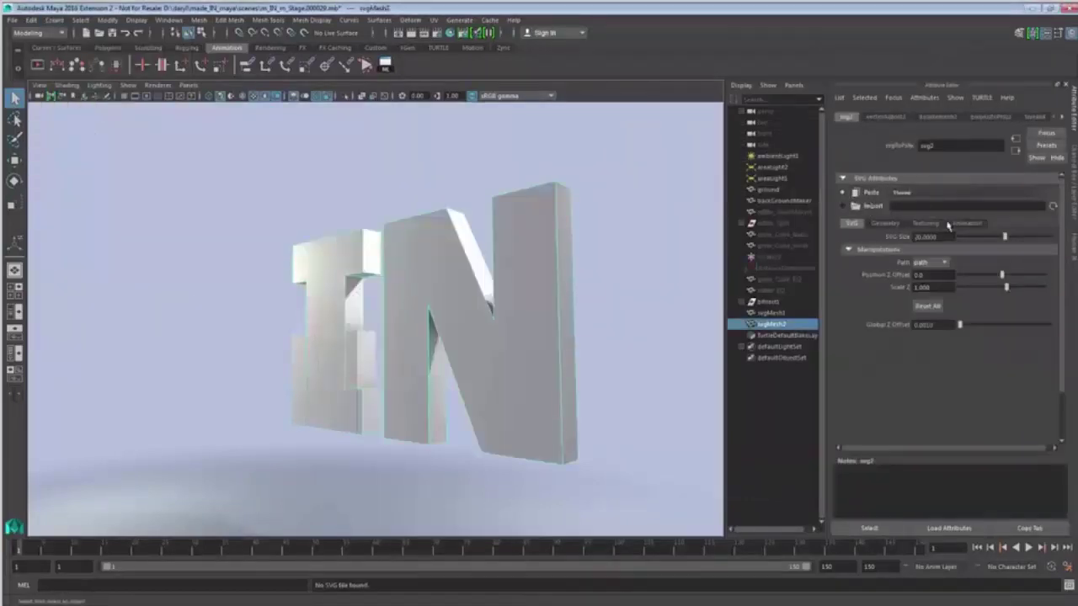
pyautogui.write('10')
pyautogui.press('Return')
# - Rotate the IN letter mesh so that it stands perpendicular to the M mesh
pyautogui.keyDown('alt'); pyautogui.moveTo(395, 292); pyautogui.dragTo(440, 294); pyautogui.keyUp('alt')
pyautogui.press('t')
pyautogui.press('e')
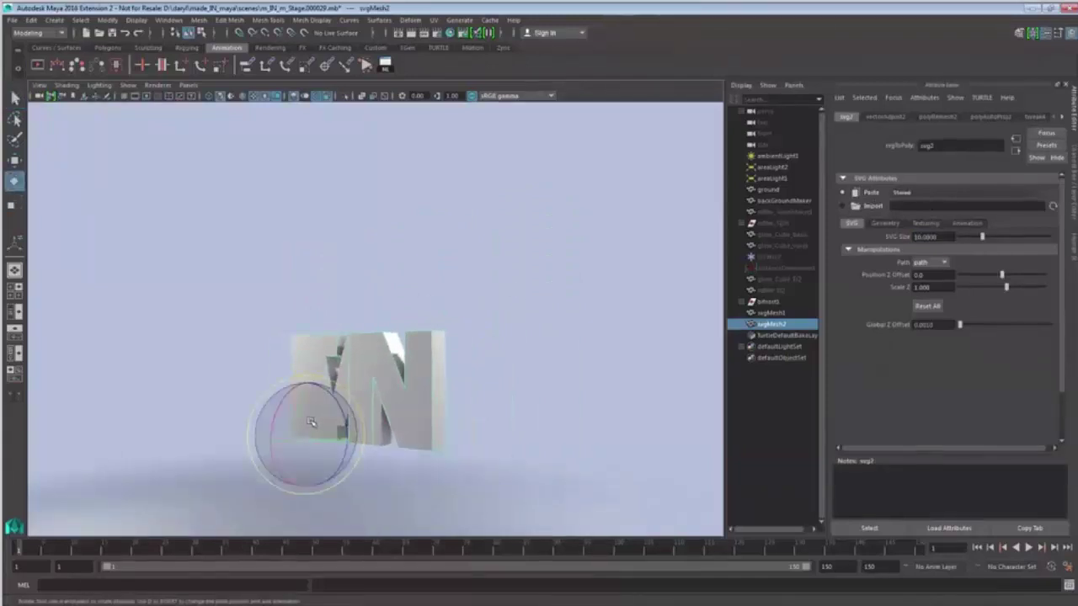
pyautogui.moveTo(284, 447)
pyautogui.mouseDown()
pyautogui.moveTo(220, 446)
pyautogui.moveTo(377, 451)
pyautogui.moveTo(559, 501)
pyautogui.moveTo(352, 431)
pyautogui.mouseUp()
# - Move the M mesh into the middle of the IN letters and stretch its depth to span their full width
pyautogui.press('r')
pyautogui.click(352, 431)
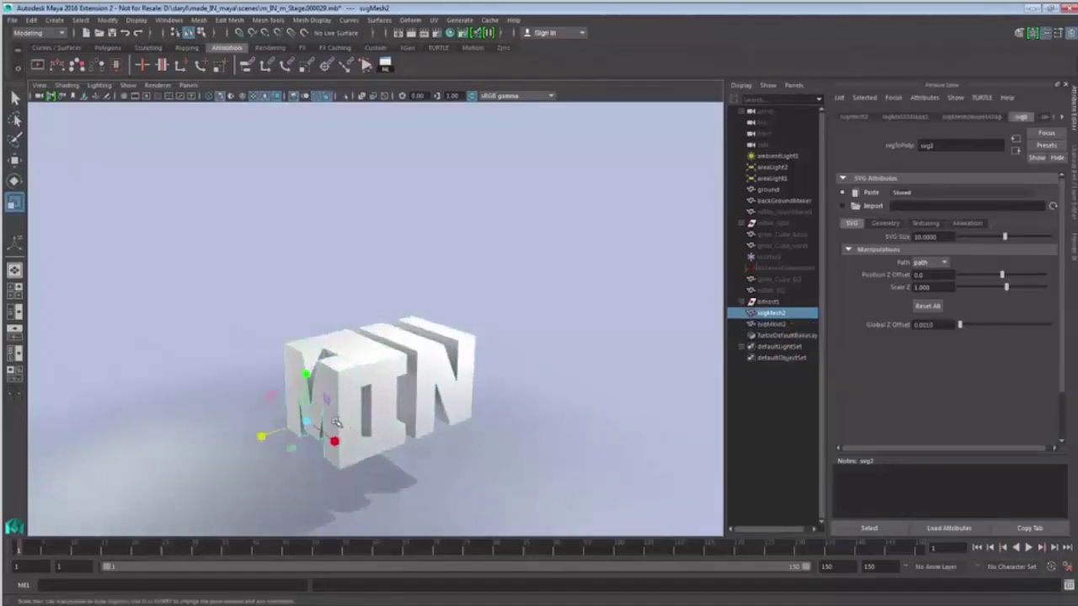
pyautogui.press('w')
pyautogui.press('r')
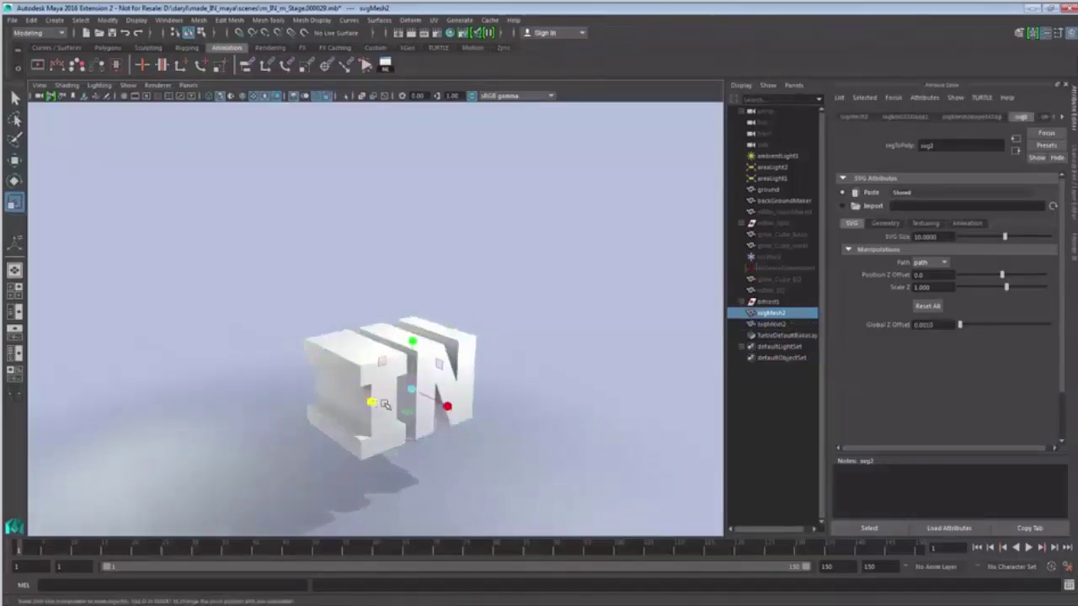
pyautogui.moveTo(371, 404); pyautogui.dragTo(39, 506)
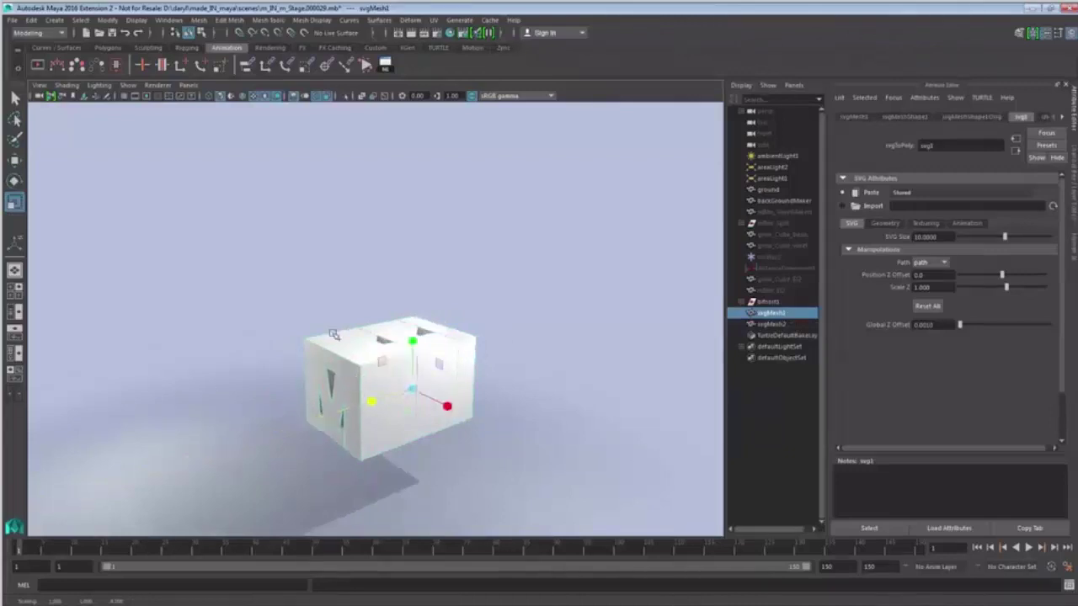
# - Select the IN mesh together with the M mesh and combine them with a Boolean Intersection
pyautogui.keyDown('alt'); pyautogui.moveTo(88, 444); pyautogui.dragTo(278, 421); pyautogui.keyUp('alt')
pyautogui.keyDown('shift'); pyautogui.click(320, 413); pyautogui.keyUp('shift')
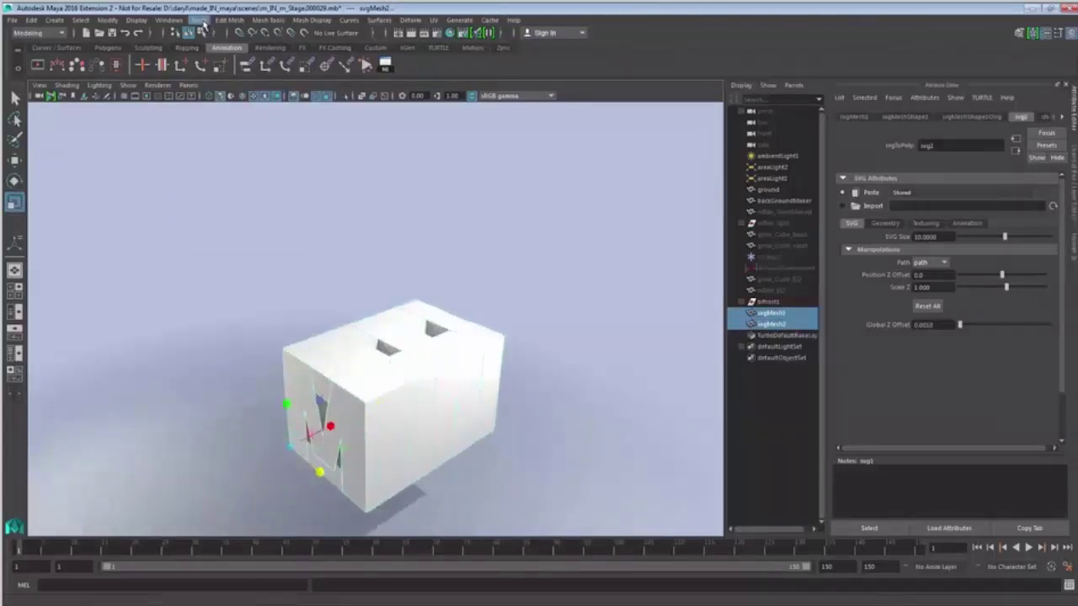
pyautogui.click(199, 19)
pyautogui.moveTo(245, 48)
pyautogui.click(338, 80)
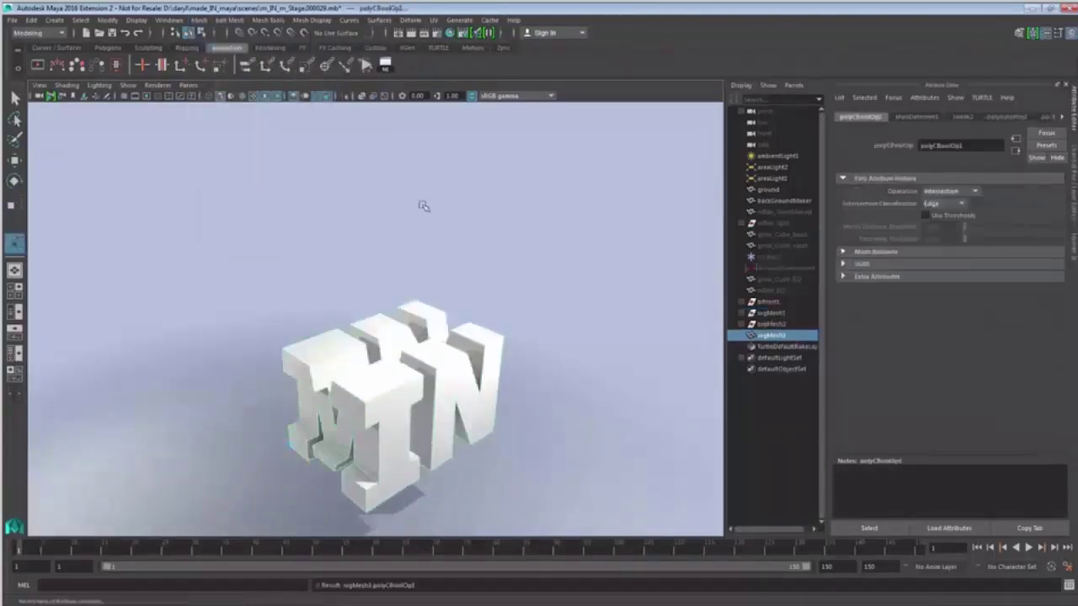
pyautogui.keyDown('alt'); pyautogui.moveTo(423, 207); pyautogui.dragTo(486, 309); pyautogui.keyUp('alt')
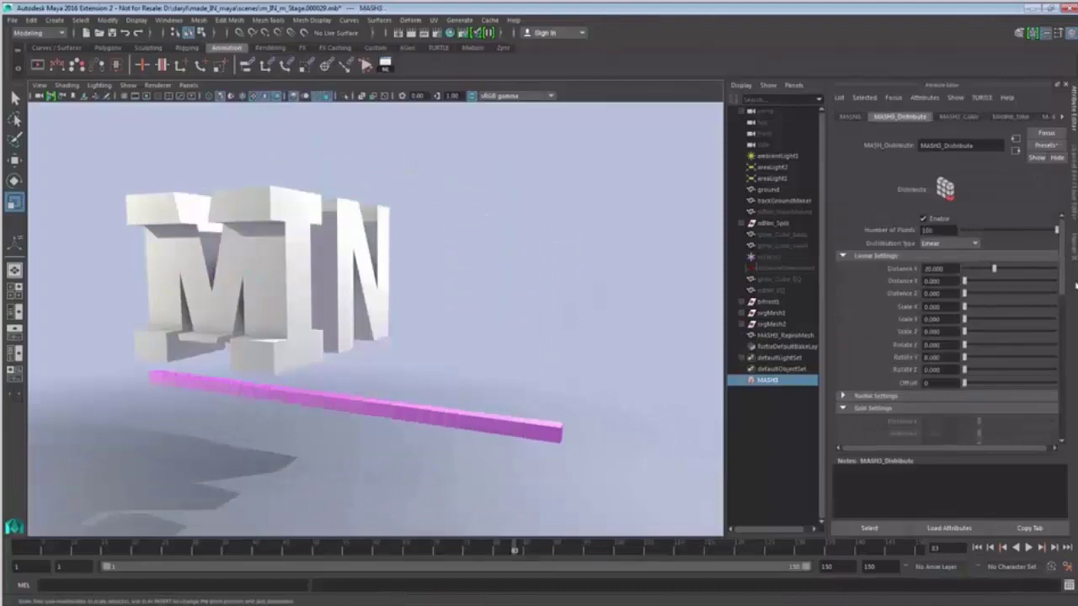
pyautogui.scroll(-10, 968, 337)
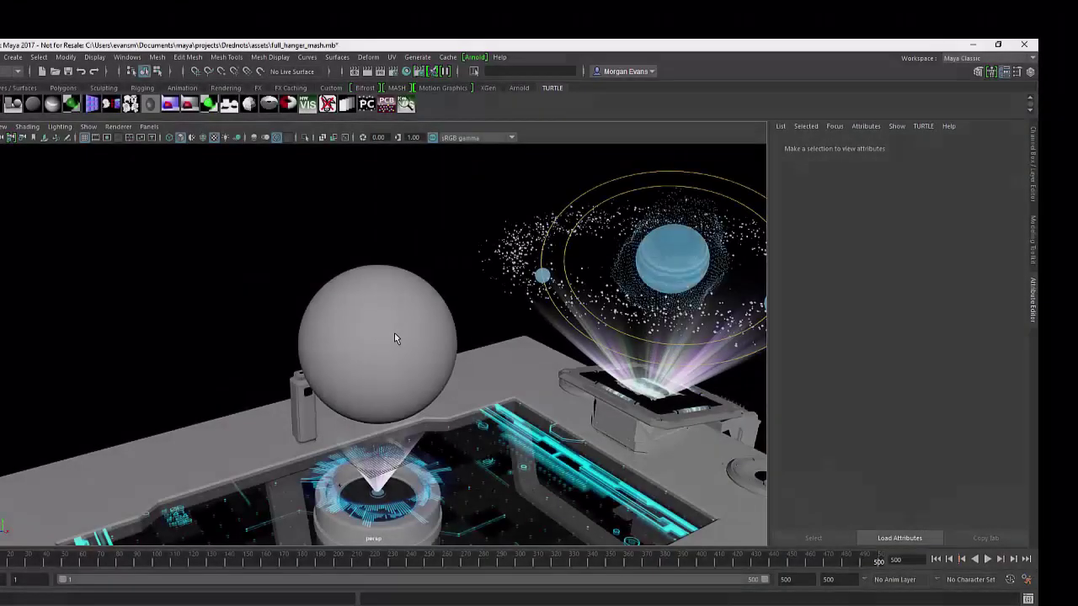
# - Select the small cube above the table's hologram projector and create a MASH network from it with Mesh geometry and linear distribution
pyautogui.keyDown('alt'); pyautogui.moveTo(394, 332); pyautogui.dragTo(172, 334); pyautogui.keyUp('alt')
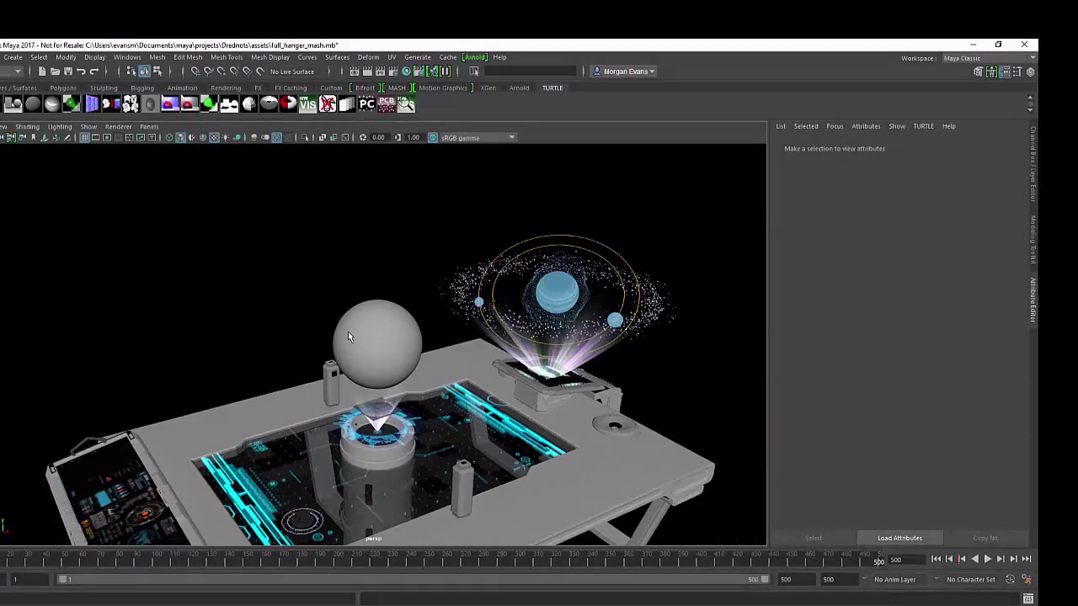
pyautogui.keyDown('alt'); pyautogui.moveTo(348, 335); pyautogui.dragTo(302, 332); pyautogui.keyUp('alt')
pyautogui.click(396, 424)
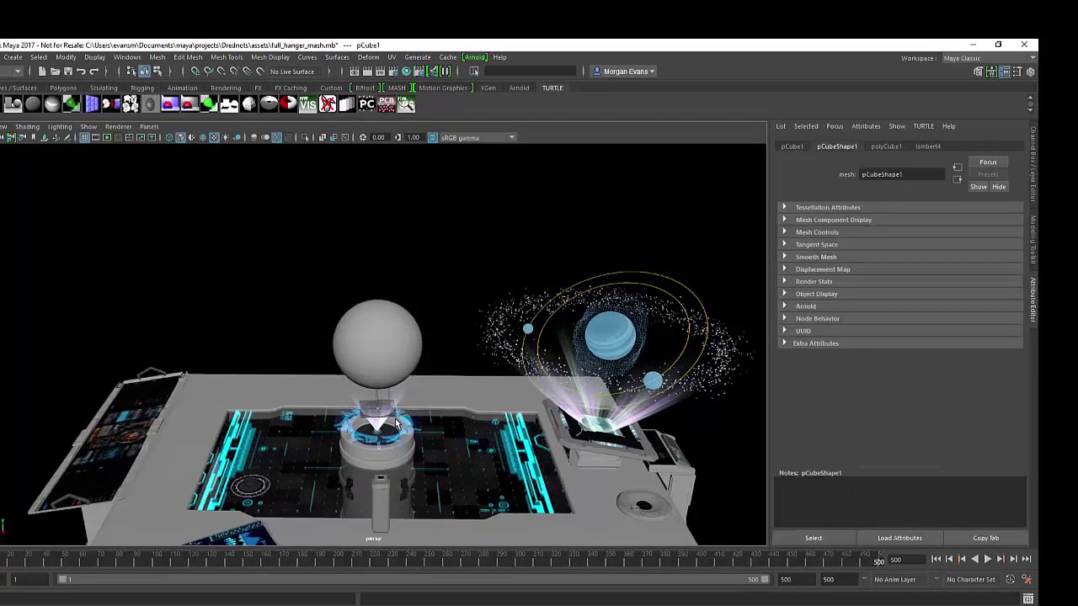
pyautogui.press('f')
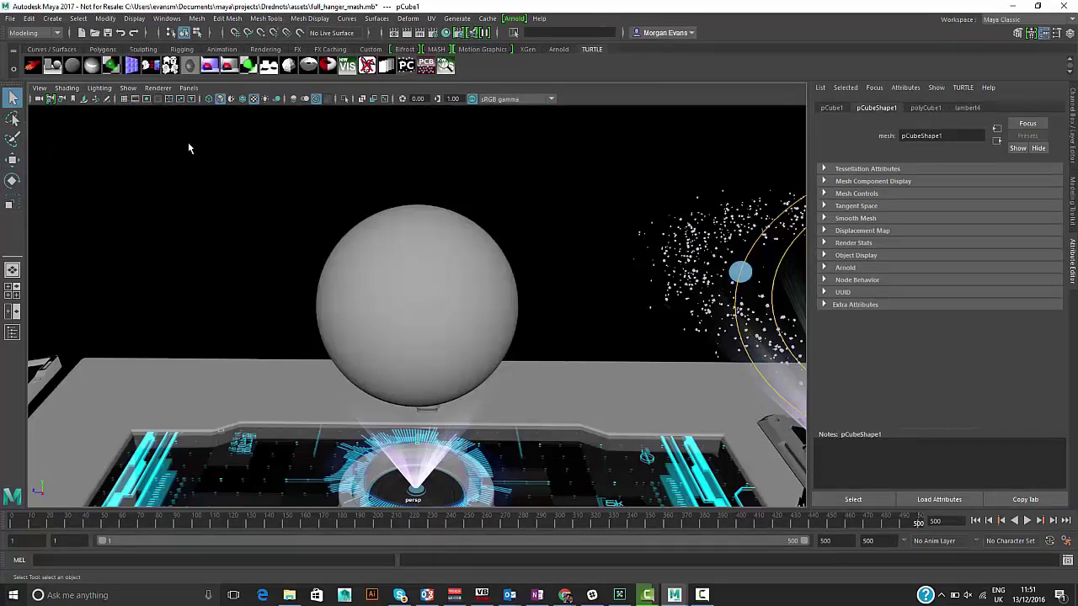
pyautogui.press('F4')
pyautogui.click(349, 19)
pyautogui.click(445, 40)
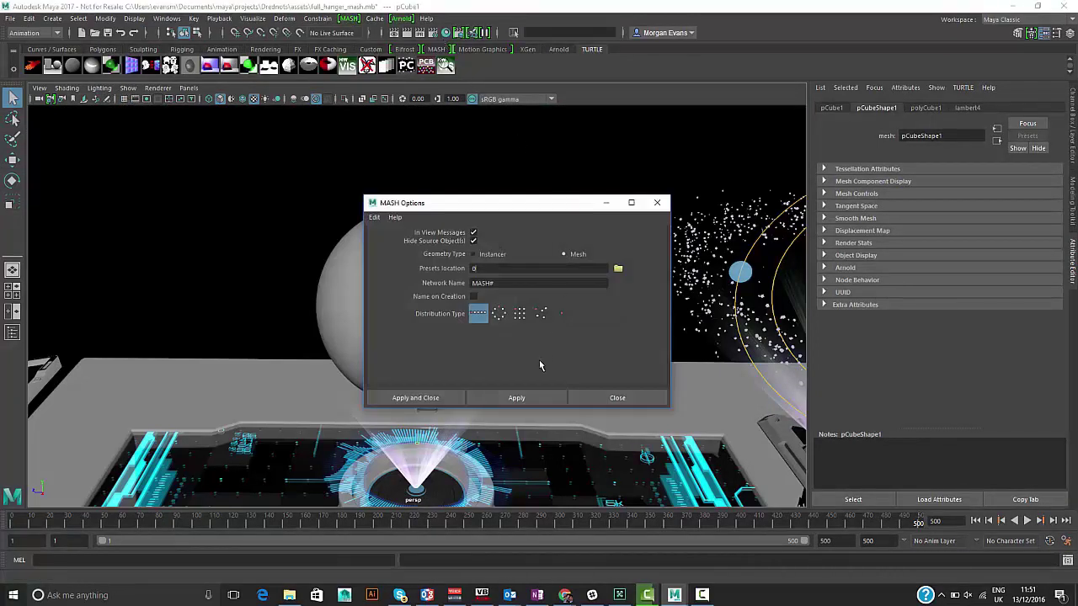
pyautogui.click(521, 399)
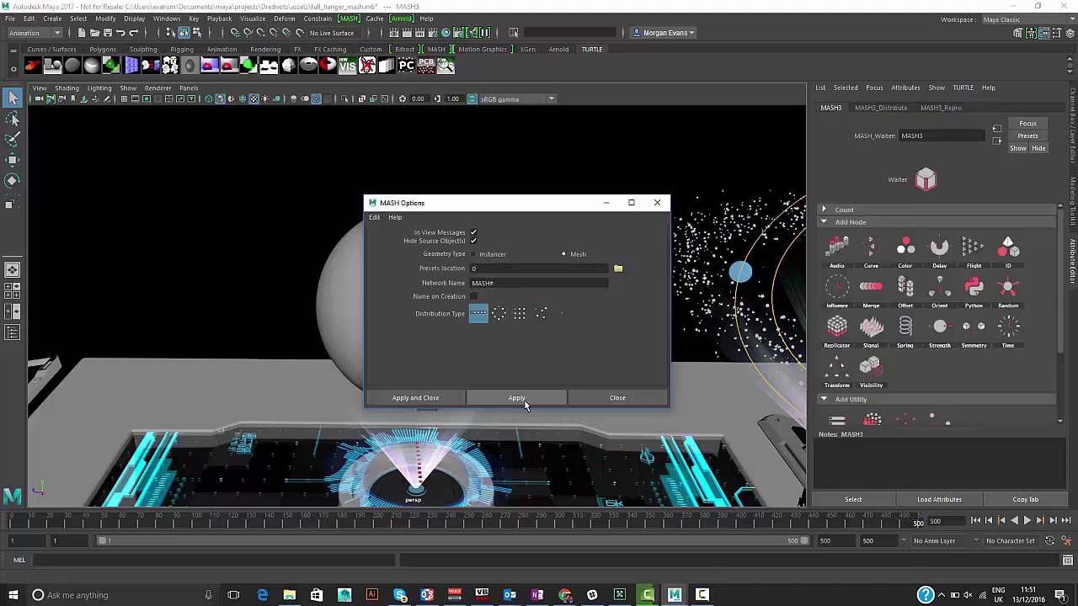
pyautogui.click(658, 203)
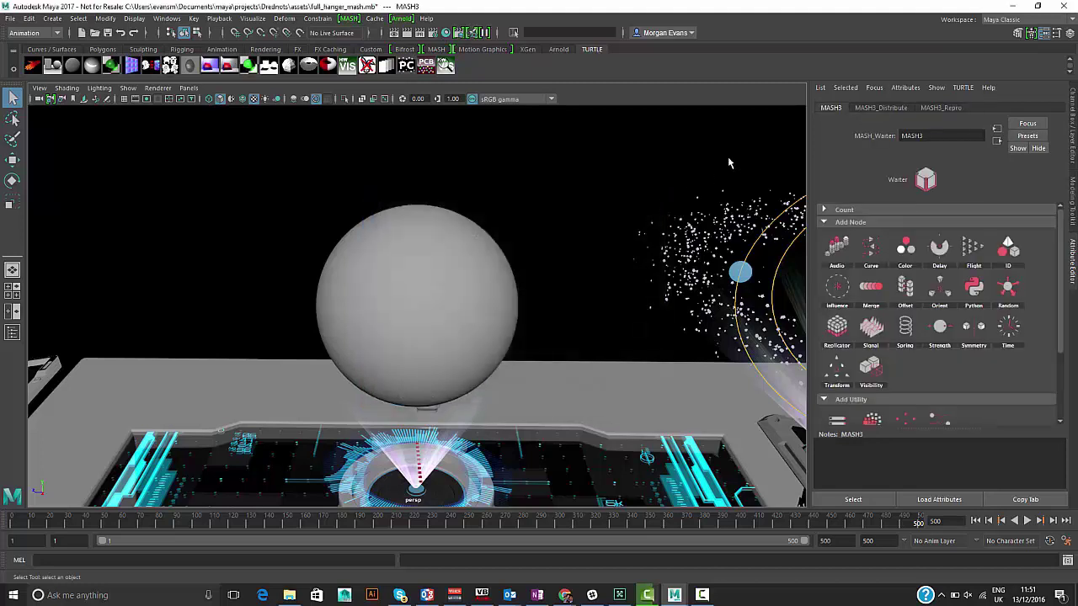
# - Select the MASH3 row of red tiles, isolate it in the viewport, and keep it selected
pyautogui.click(876, 108)
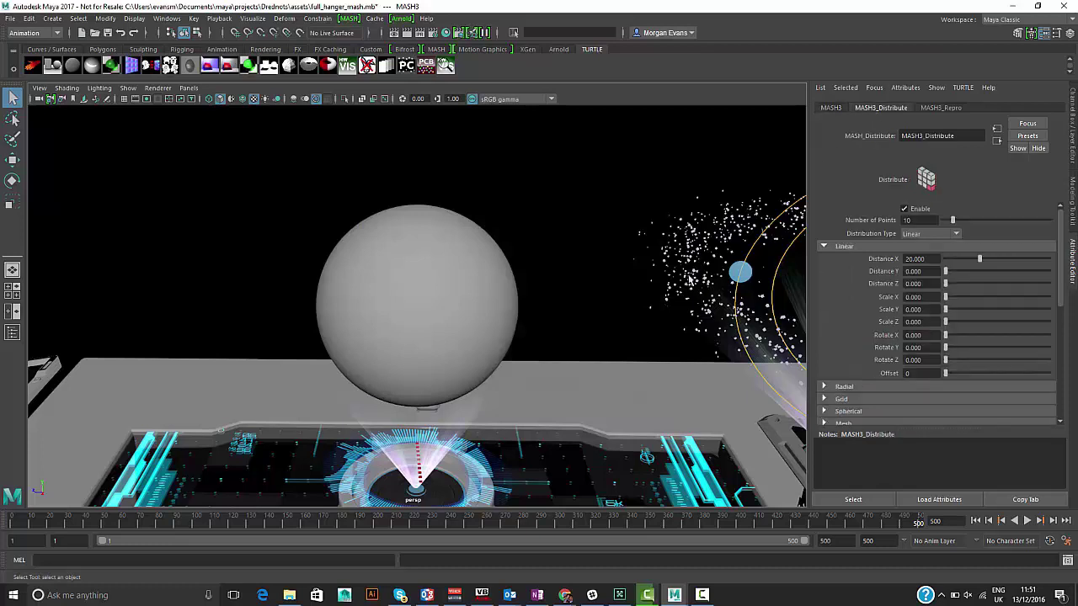
pyautogui.click(417, 452)
pyautogui.press('f')
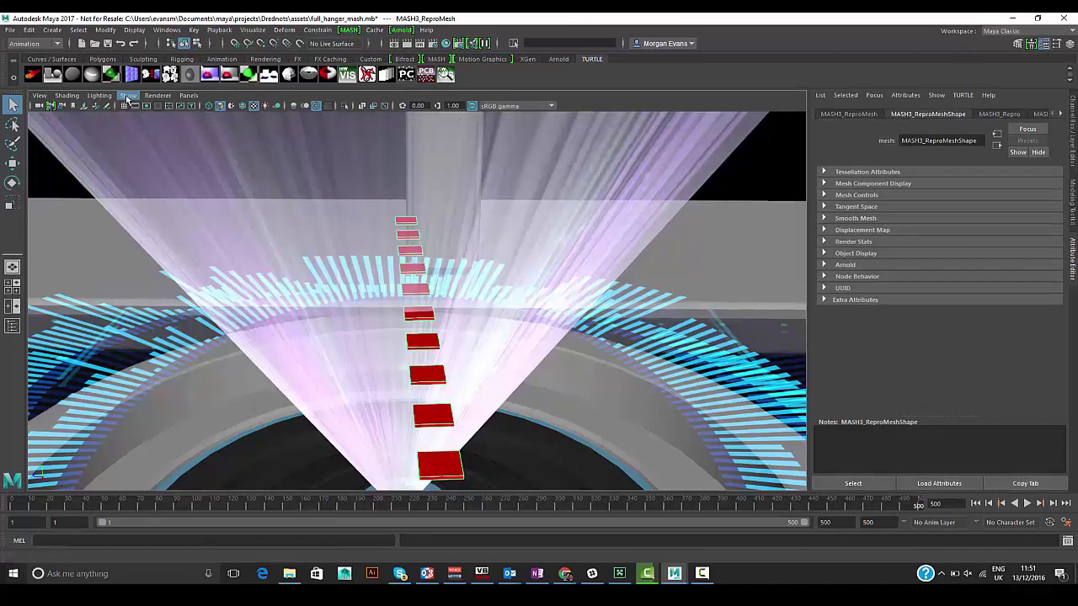
pyautogui.hotkey('ctrl', '1')
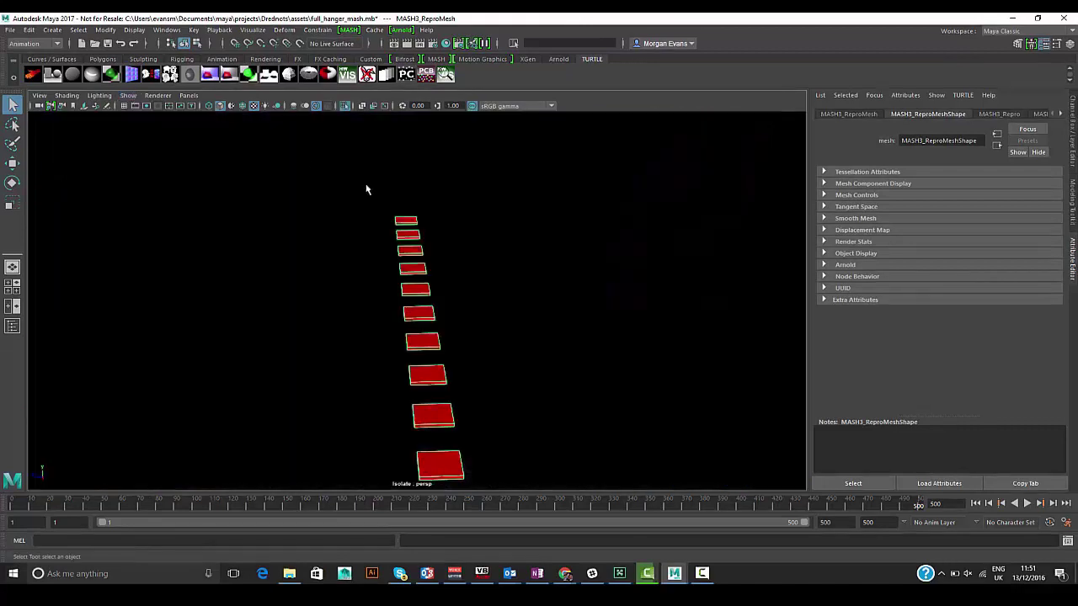
pyautogui.click(427, 235)
pyautogui.scroll(-5, 427, 235)
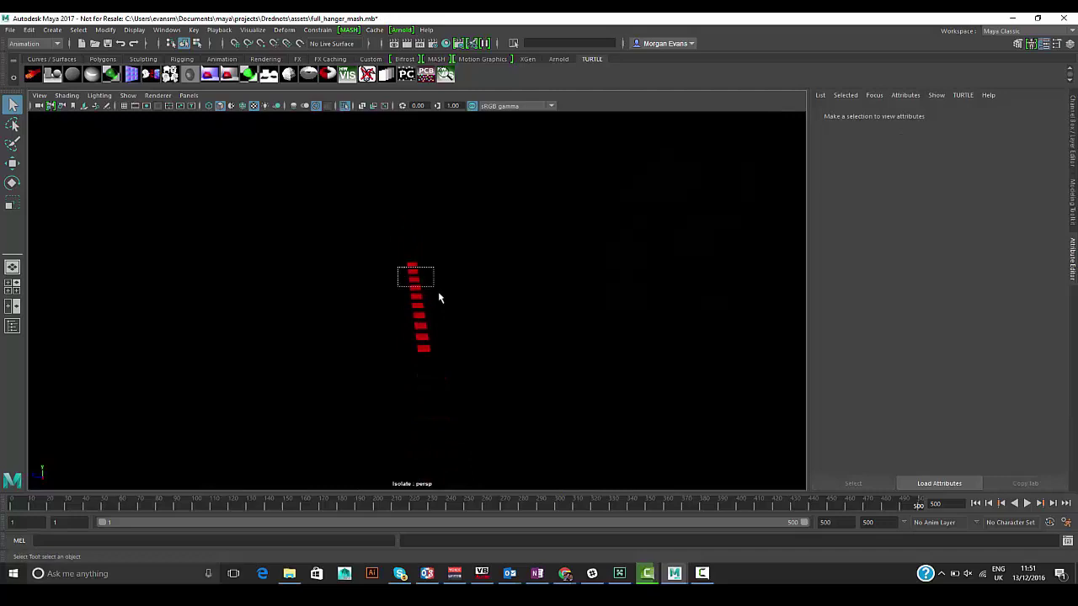
pyautogui.moveTo(438, 293); pyautogui.dragTo(439, 293)
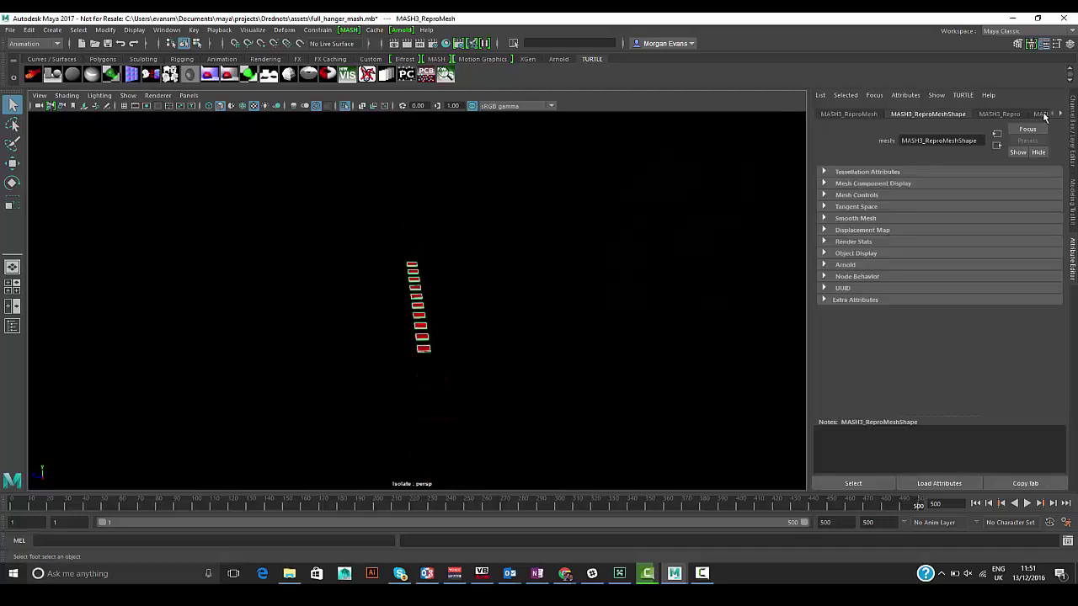
# - Open the MASH3_Distribute attributes, set Distribution Type to Radial with 30 points, and show only the Radial settings instead of the Linear ones
pyautogui.click(1061, 114)
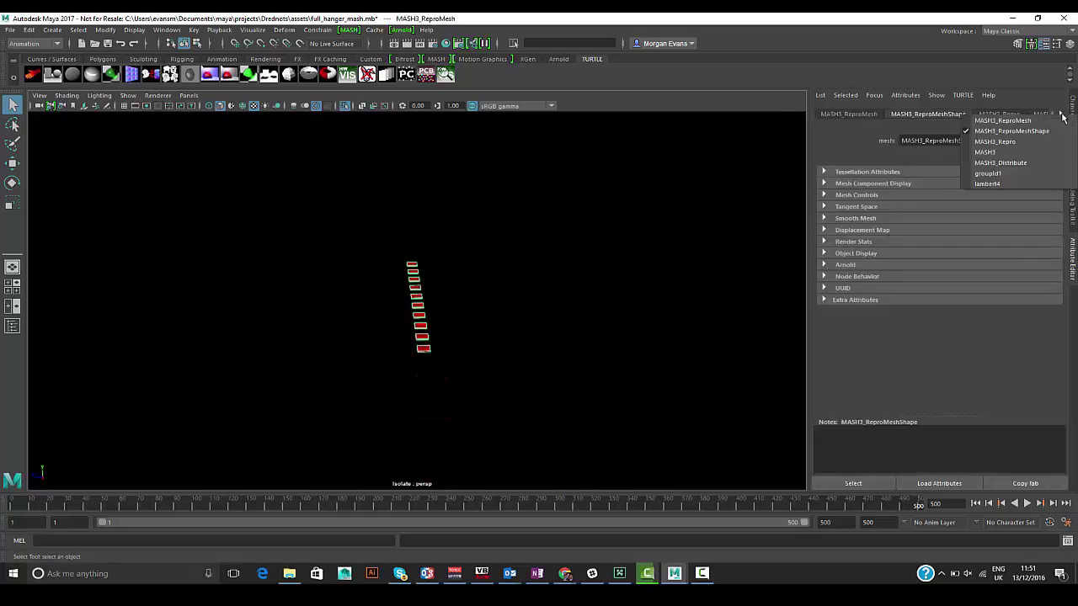
pyautogui.click(1002, 163)
pyautogui.click(931, 232)
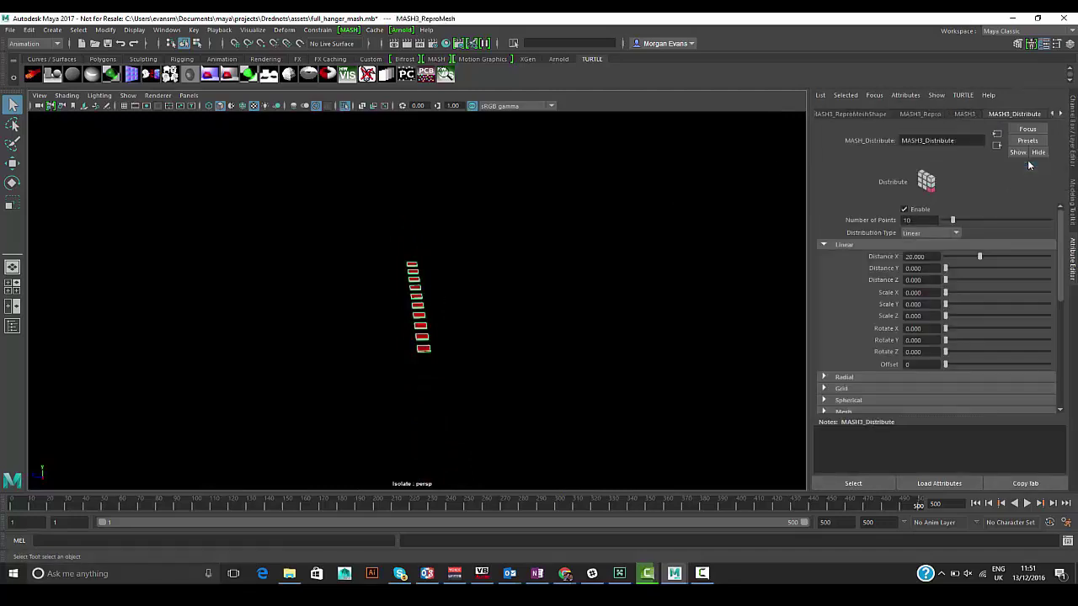
pyautogui.click(926, 244)
pyautogui.click(823, 245)
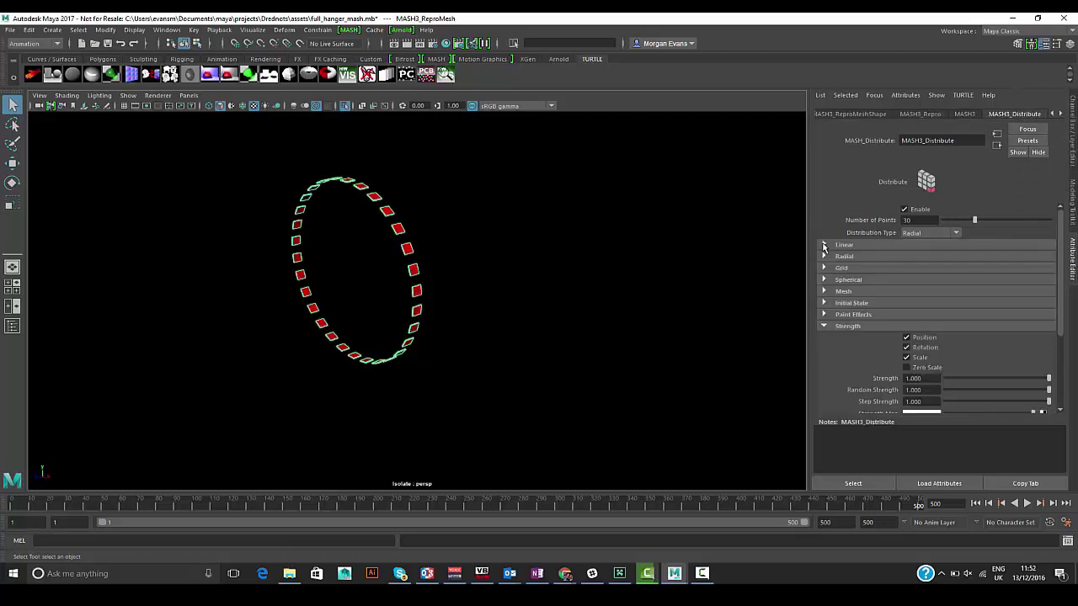
pyautogui.click(824, 257)
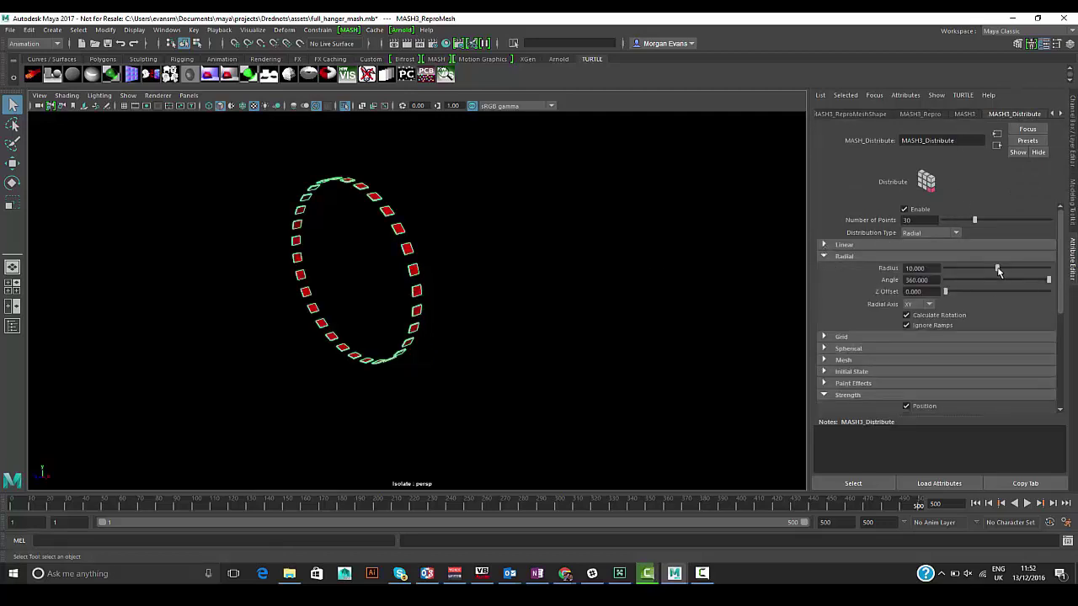
# - Set the radial distribution's Radius to about 10.22 and its Z Offset to about 15.82
pyautogui.moveTo(998, 270)
pyautogui.mouseDown()
pyautogui.moveTo(1024, 270)
pyautogui.moveTo(998, 271)
pyautogui.mouseUp()
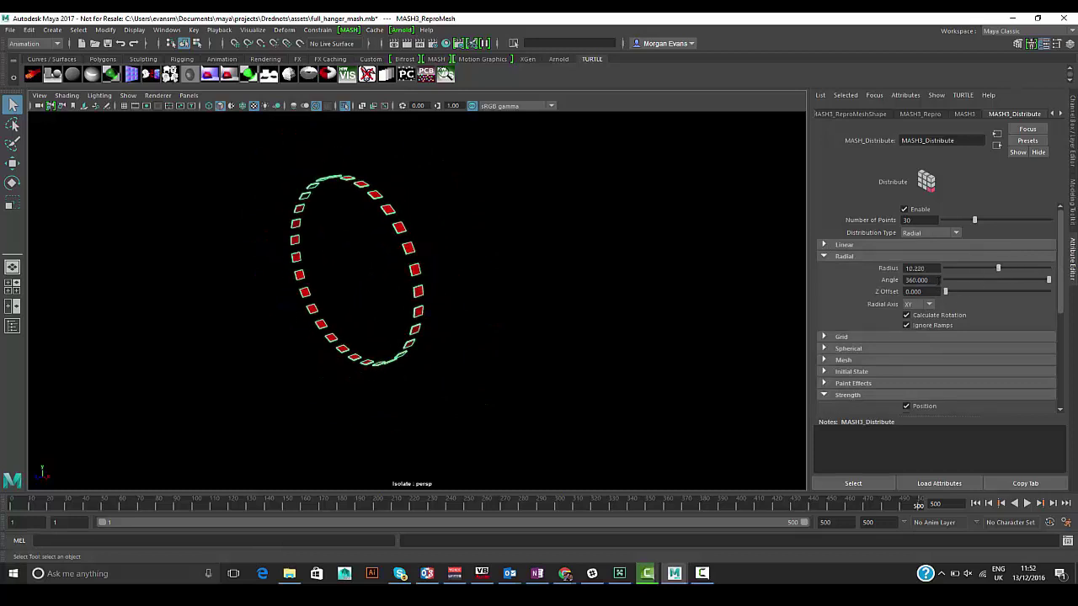
pyautogui.moveTo(947, 292); pyautogui.dragTo(973, 292)
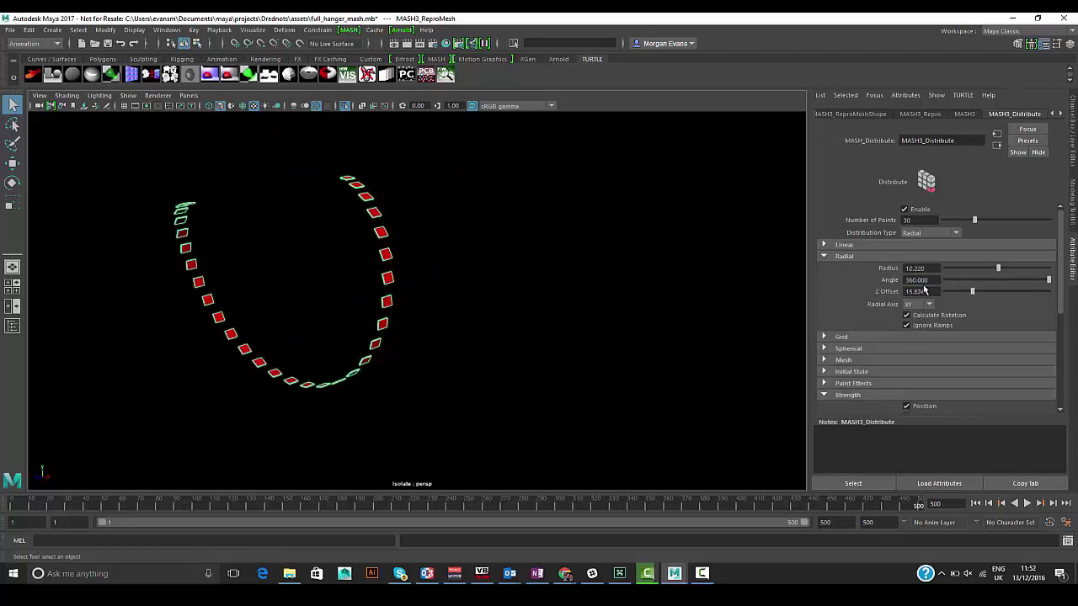
pyautogui.keyDown('alt'); pyautogui.moveTo(417, 295); pyautogui.dragTo(455, 278); pyautogui.keyUp('alt')
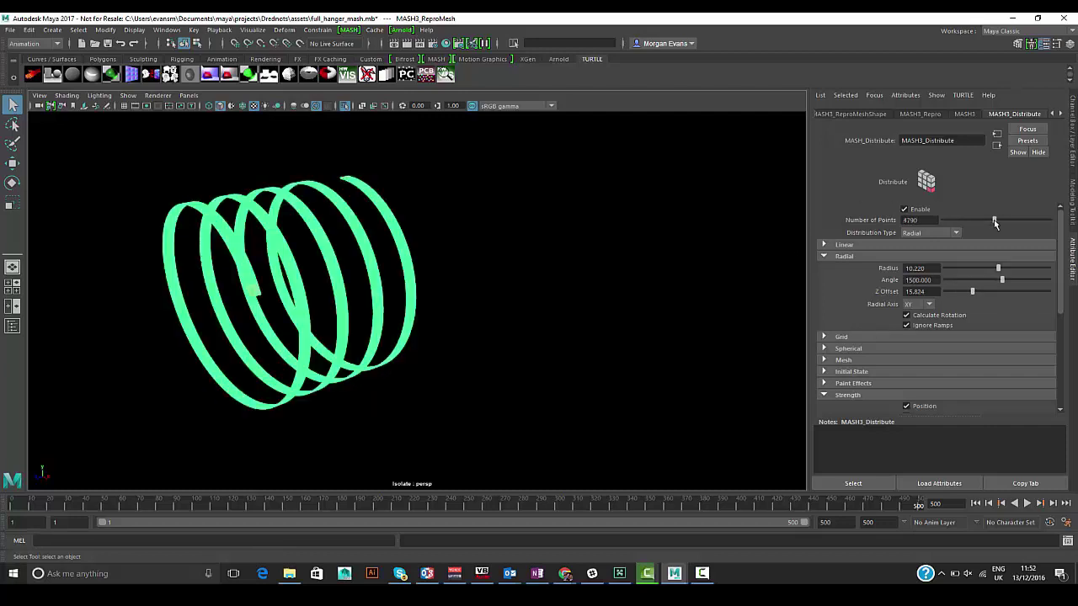
# - Set the radial distribution's Angle to 3000 and the Number of Points to 159
pyautogui.moveTo(995, 222); pyautogui.dragTo(971, 221)
pyautogui.moveTo(1003, 284); pyautogui.dragTo(1073, 284)
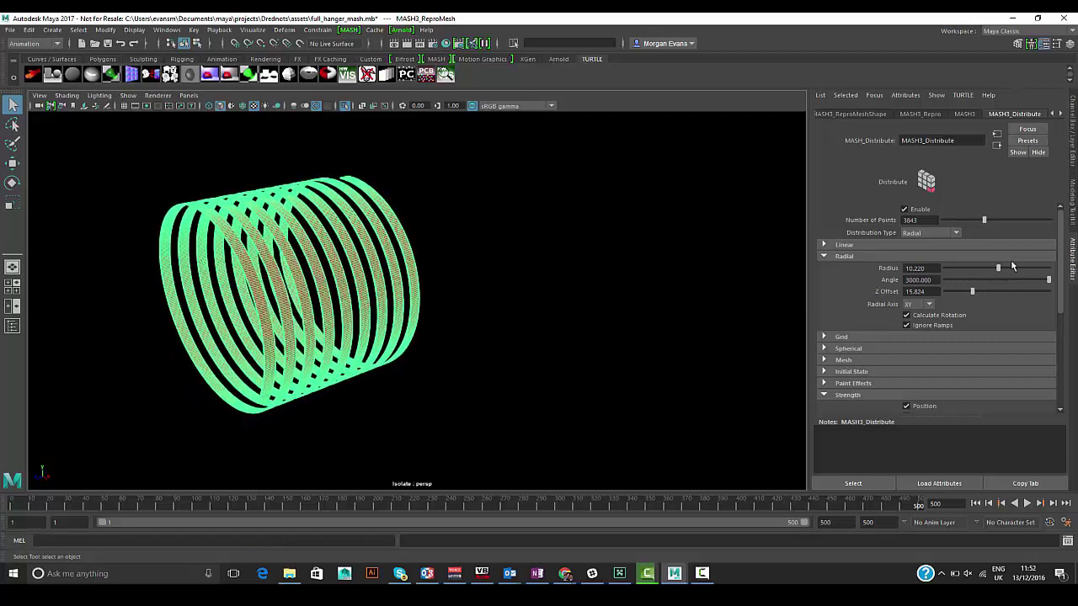
pyautogui.moveTo(985, 222); pyautogui.dragTo(945, 223)
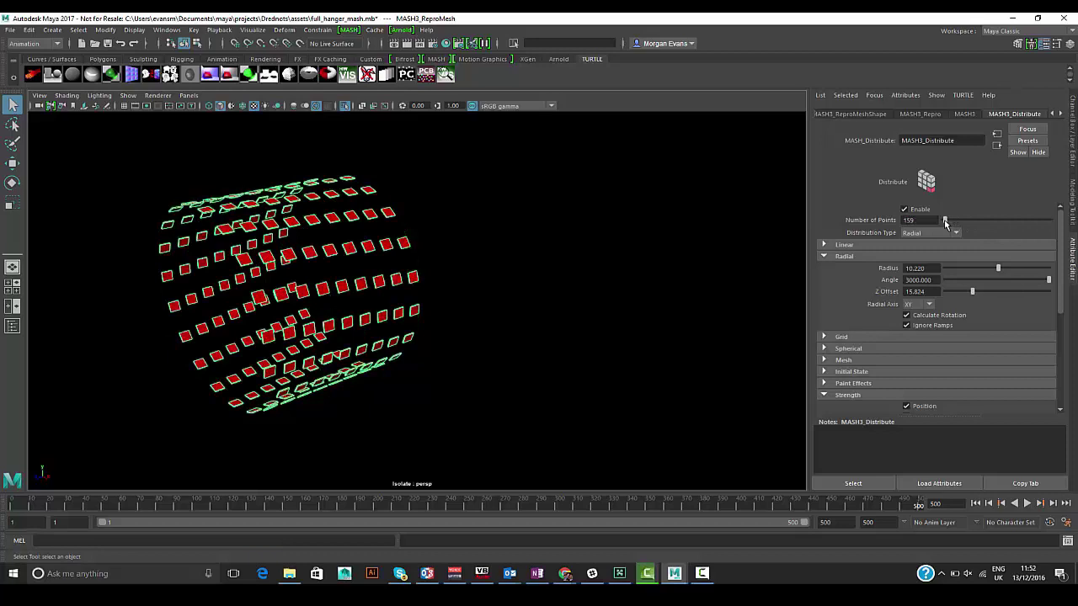
# - Change the Distribution Type to Grid, with Distance X about 5.275 and Grid X set to 4
pyautogui.click(825, 257)
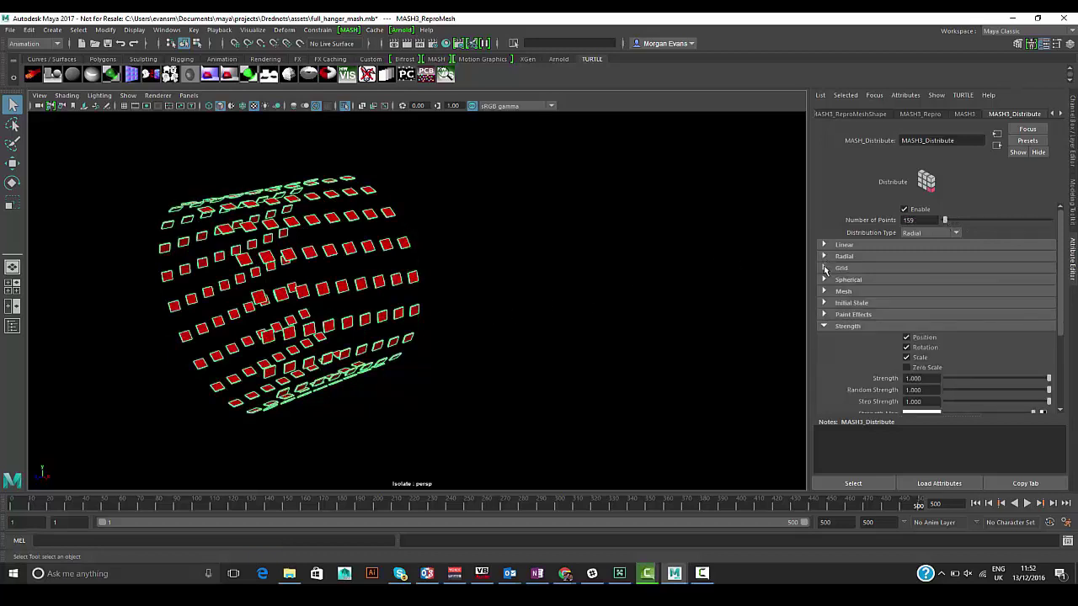
pyautogui.click(825, 268)
pyautogui.click(923, 233)
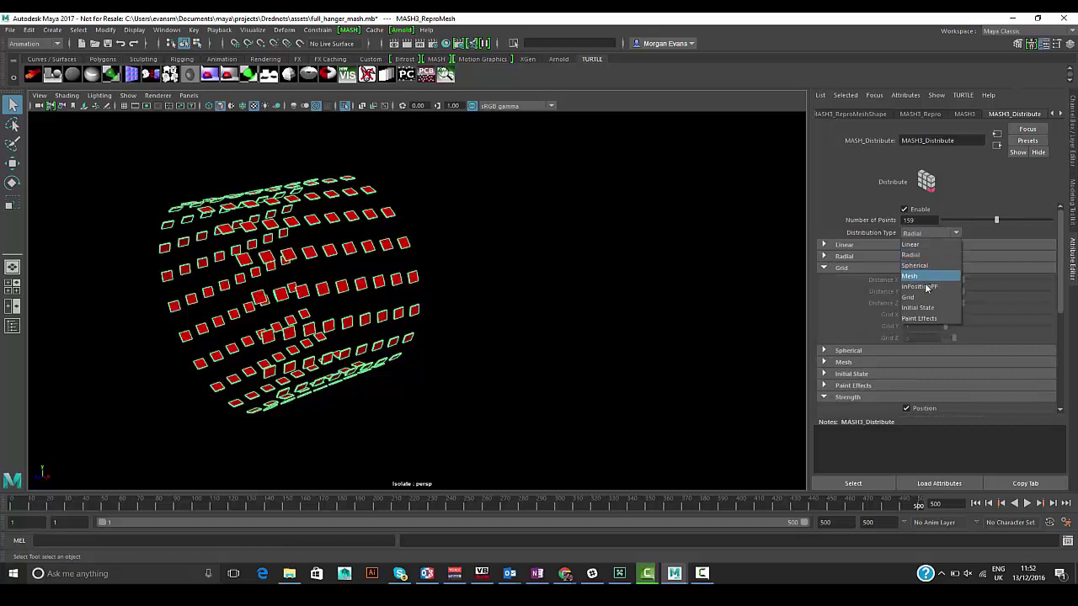
pyautogui.click(924, 295)
pyautogui.moveTo(962, 279); pyautogui.dragTo(955, 320)
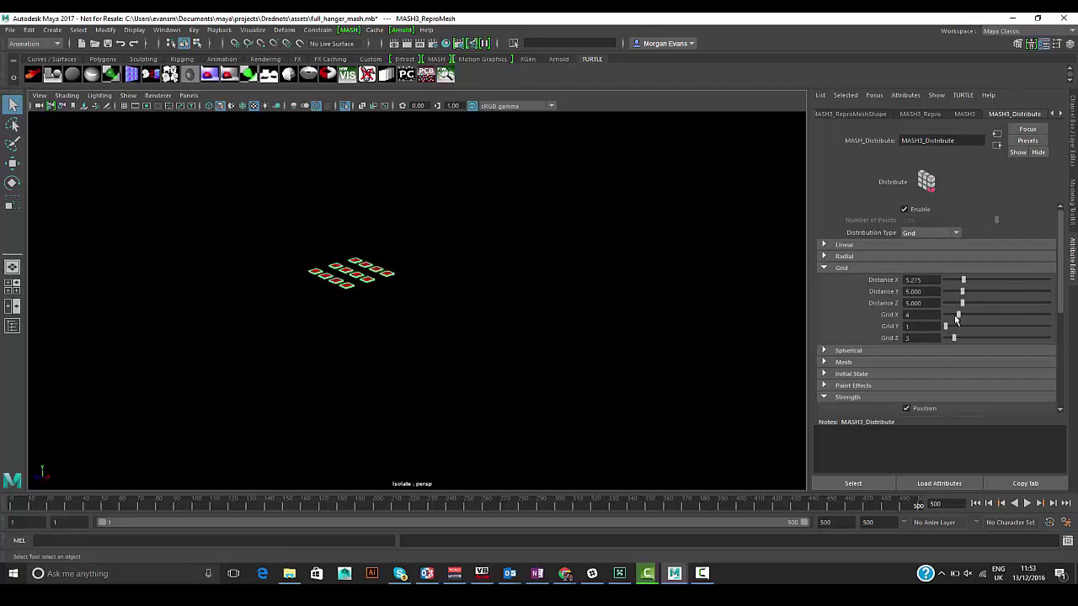
# - Change the Distribution Type to Mesh and connect pSphere1 as the distribution's Input Mesh
pyautogui.click(935, 233)
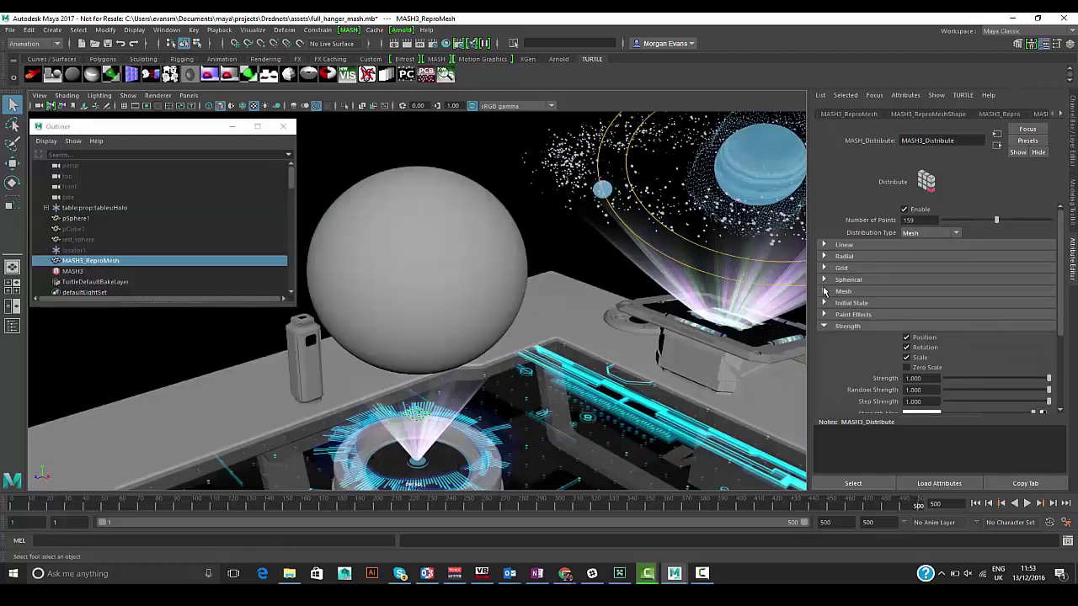
pyautogui.click(825, 292)
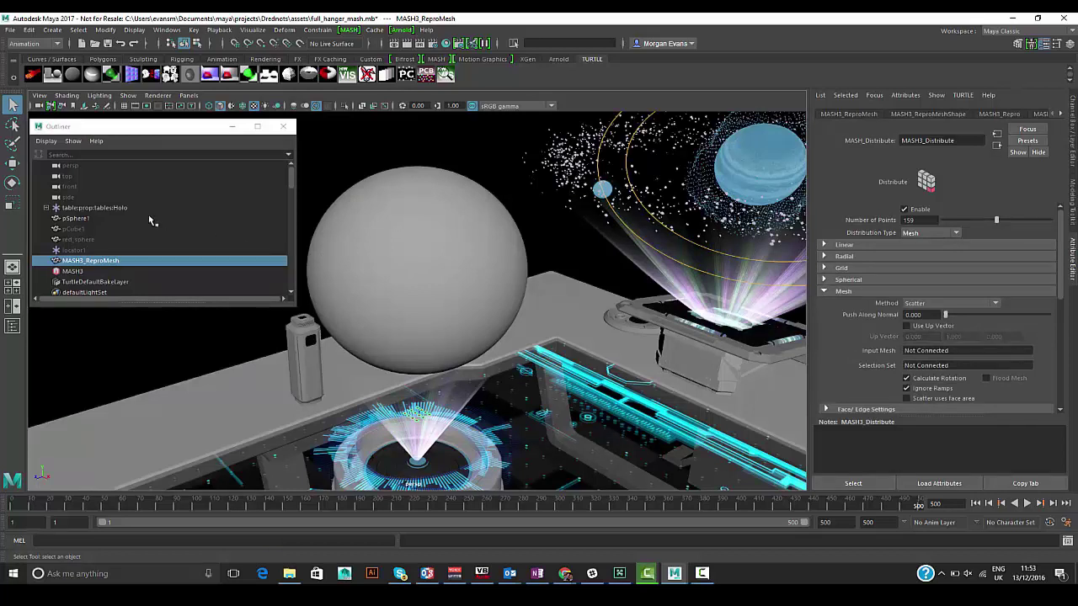
pyautogui.moveTo(74, 221); pyautogui.dragTo(918, 353, button='middle')
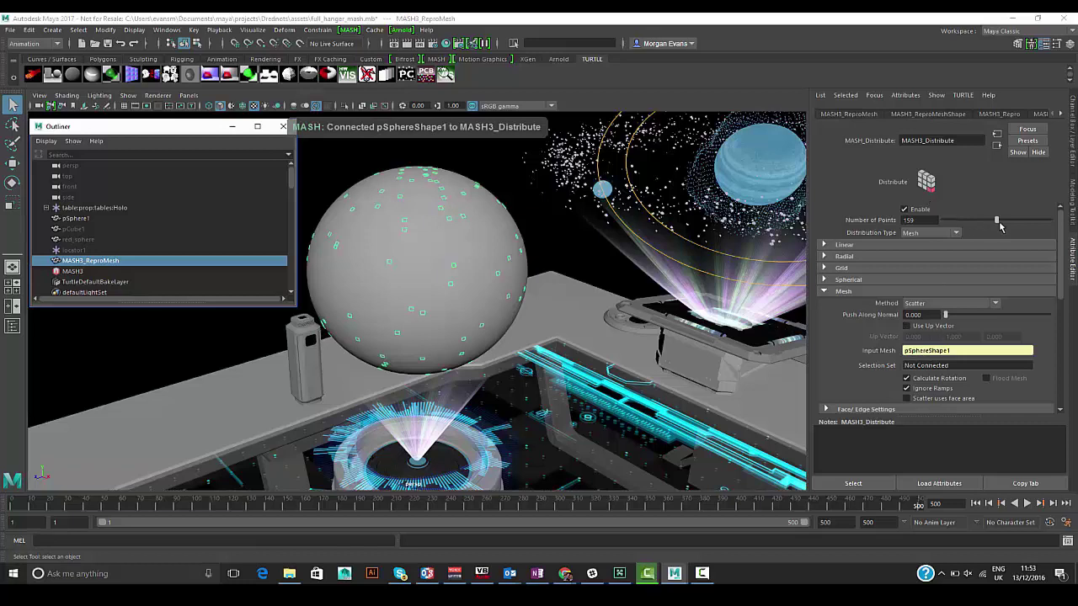
# - Try different point densities on the sphere and set the Number of Points to 5000
pyautogui.moveTo(999, 221); pyautogui.dragTo(1067, 228)
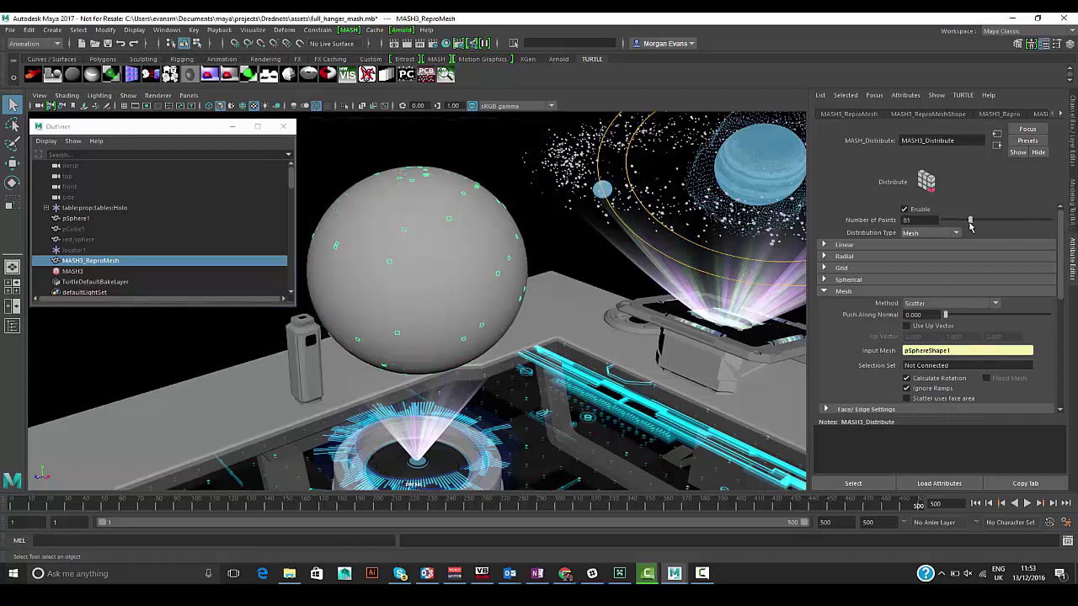
pyautogui.moveTo(915, 220); pyautogui.dragTo(808, 220)
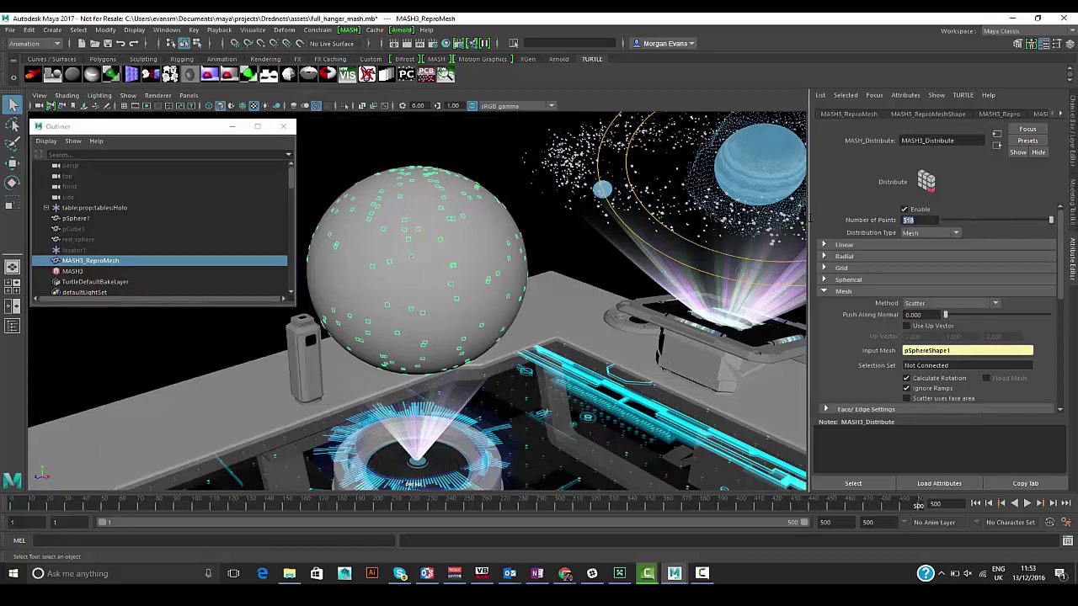
pyautogui.write('5000')
pyautogui.press('Return')
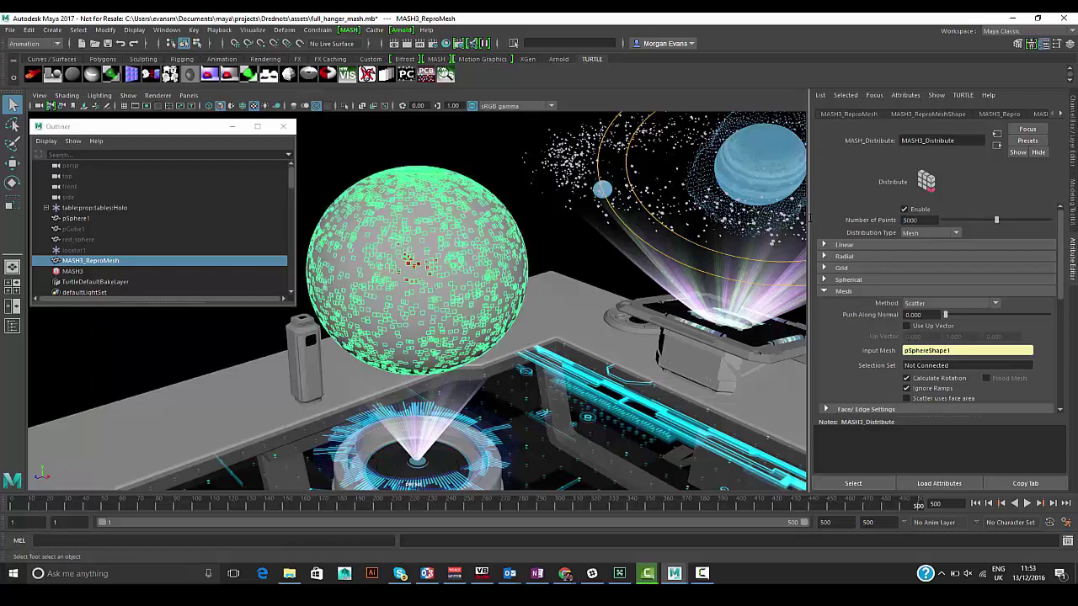
# - Try the Vertex method for the mesh distribution, select the MASH3 network, and raise the Number of Points to 5264
pyautogui.click(945, 304)
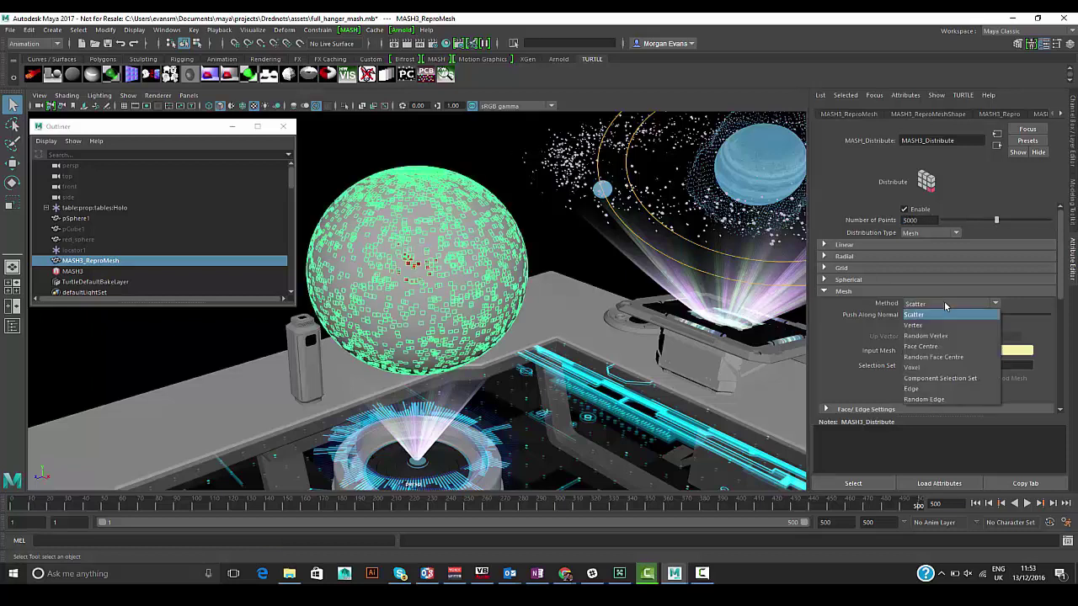
pyautogui.click(943, 325)
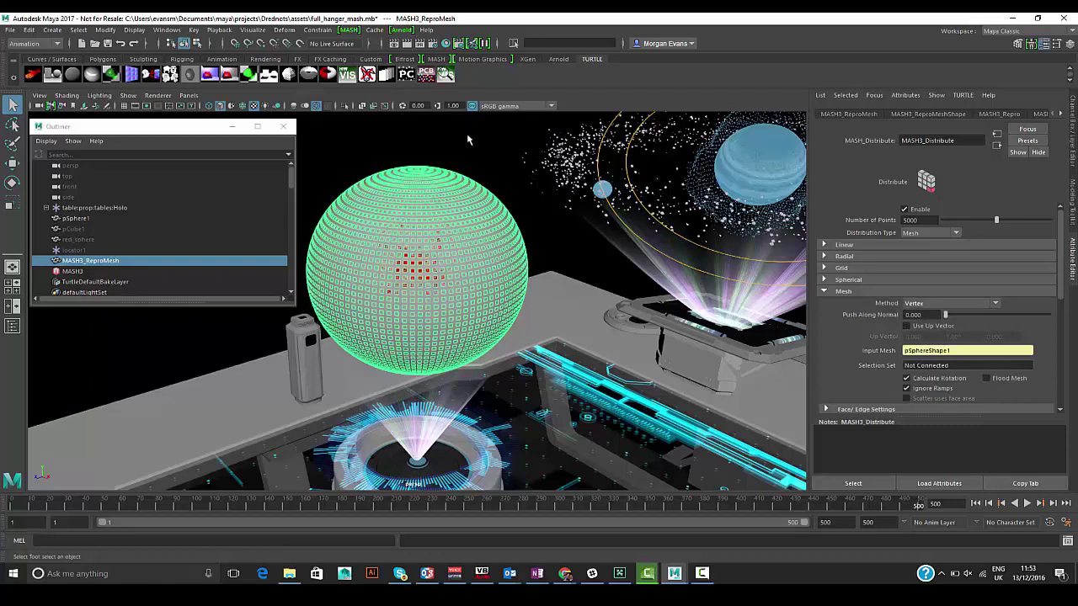
pyautogui.keyDown('ctrl'); pyautogui.click(75, 218); pyautogui.keyUp('ctrl')
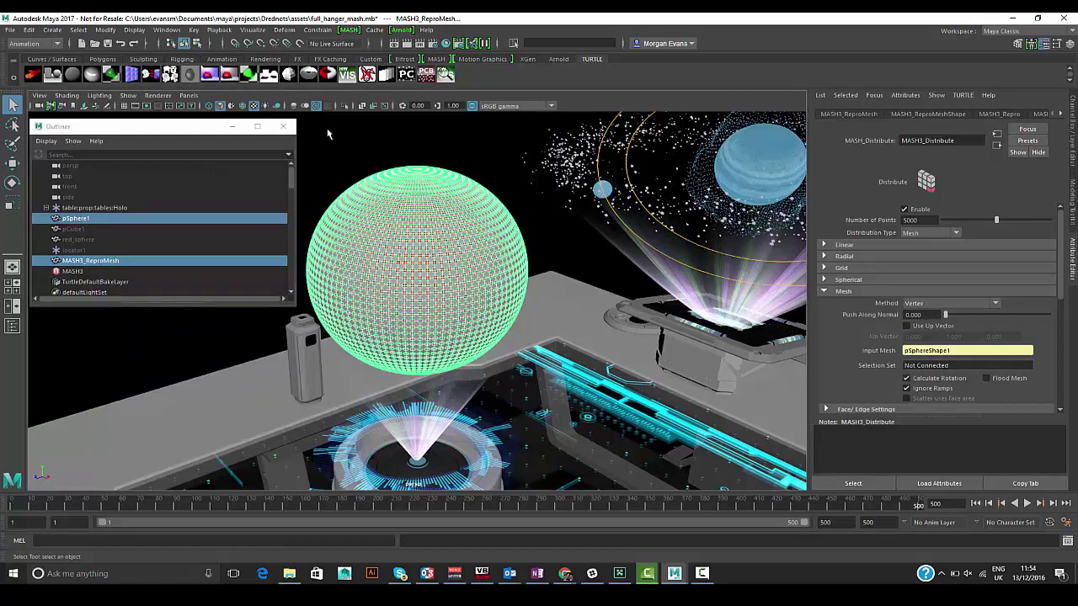
pyautogui.click(74, 271)
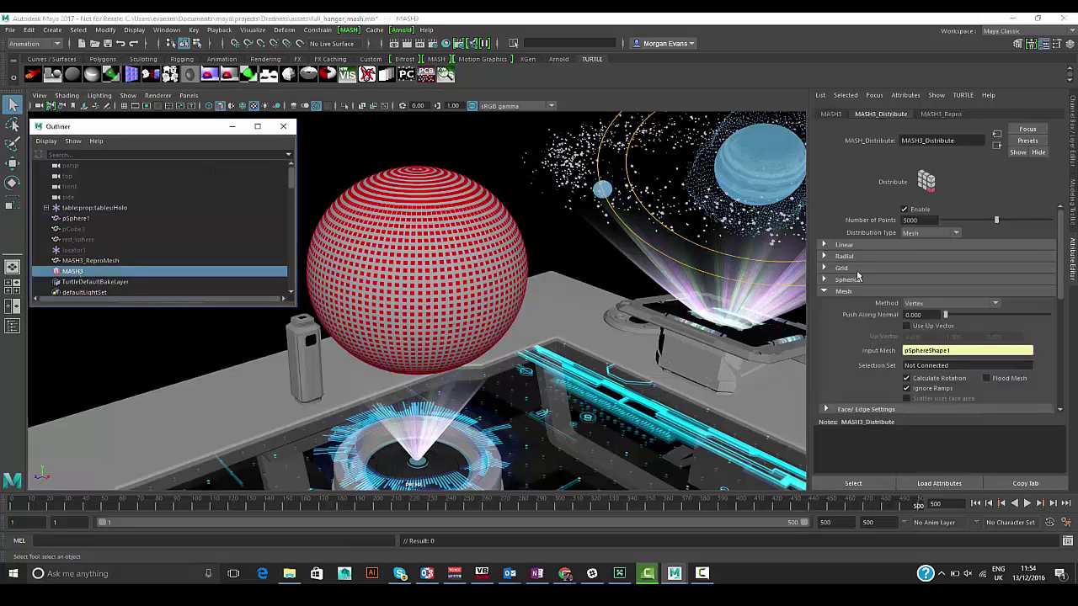
pyautogui.moveTo(997, 222)
pyautogui.mouseDown()
pyautogui.moveTo(966, 223)
pyautogui.moveTo(1001, 224)
pyautogui.mouseUp()
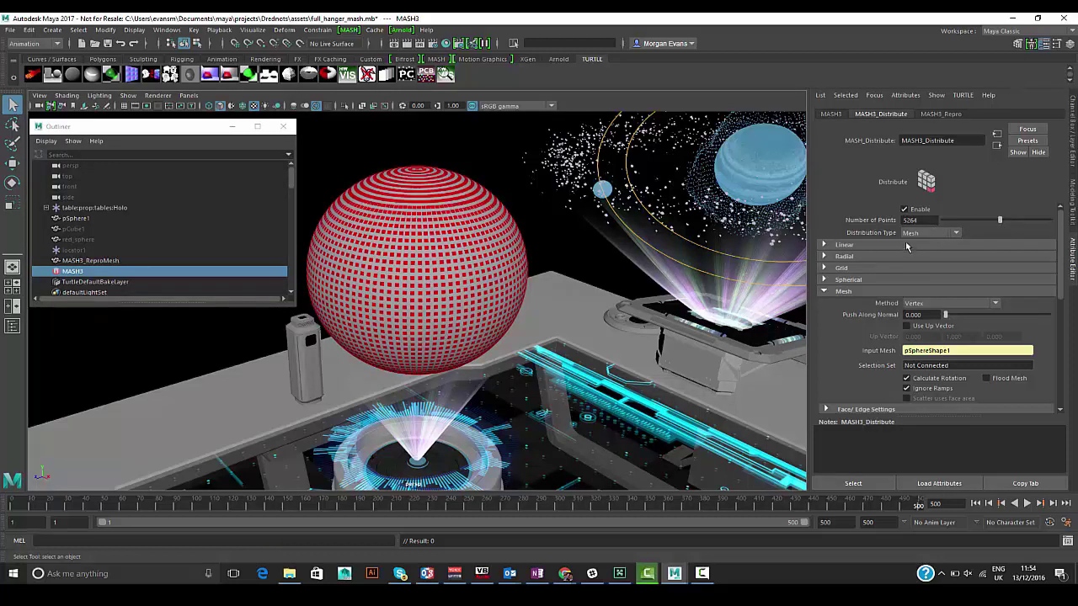
# - Try the Random Vertex method with the Number of Points raised to about 6150
pyautogui.scroll(-1, 925, 239)
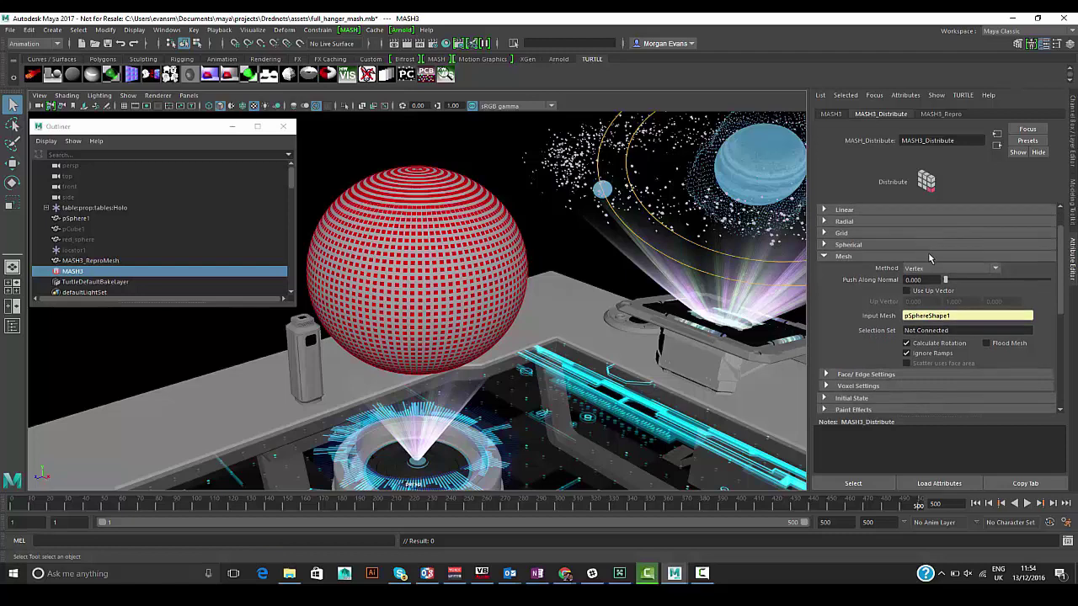
pyautogui.click(933, 267)
pyautogui.click(939, 300)
pyautogui.scroll(1, 946, 222)
pyautogui.moveTo(1002, 221)
pyautogui.mouseDown()
pyautogui.moveTo(988, 221)
pyautogui.moveTo(1009, 221)
pyautogui.mouseUp()
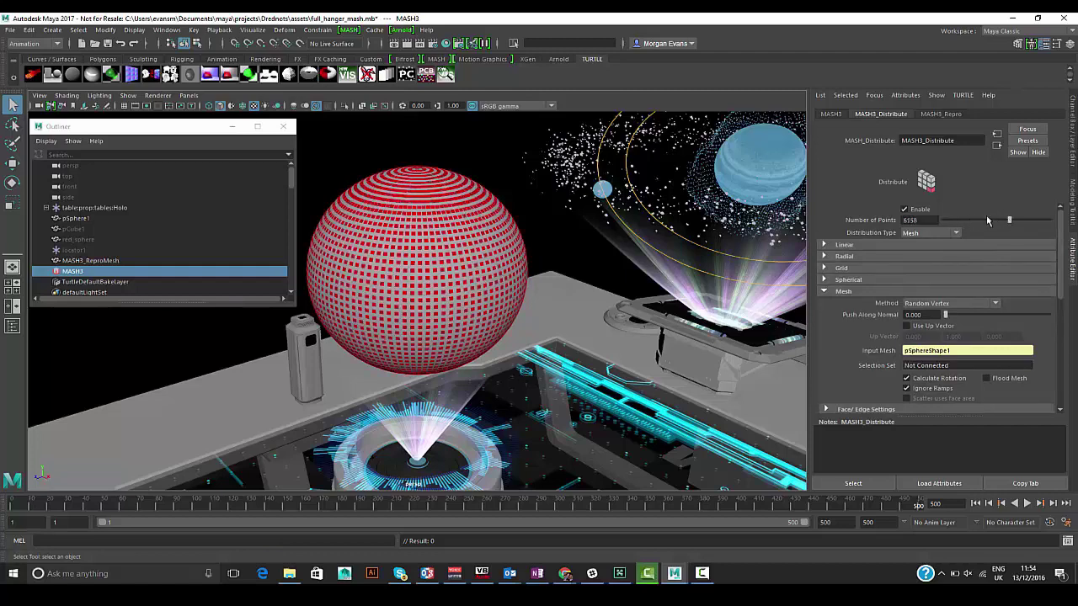
# - Switch the mesh Method through Face Centre to Random Face Centre and lower the Number of Points to 1632
pyautogui.scroll(-1, 965, 314)
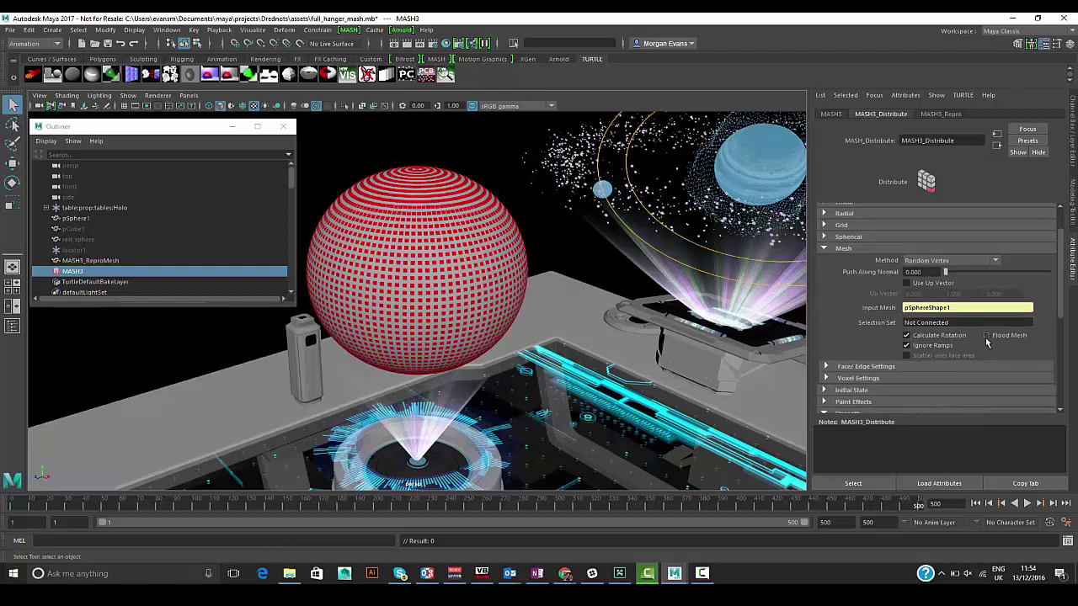
pyautogui.click(944, 262)
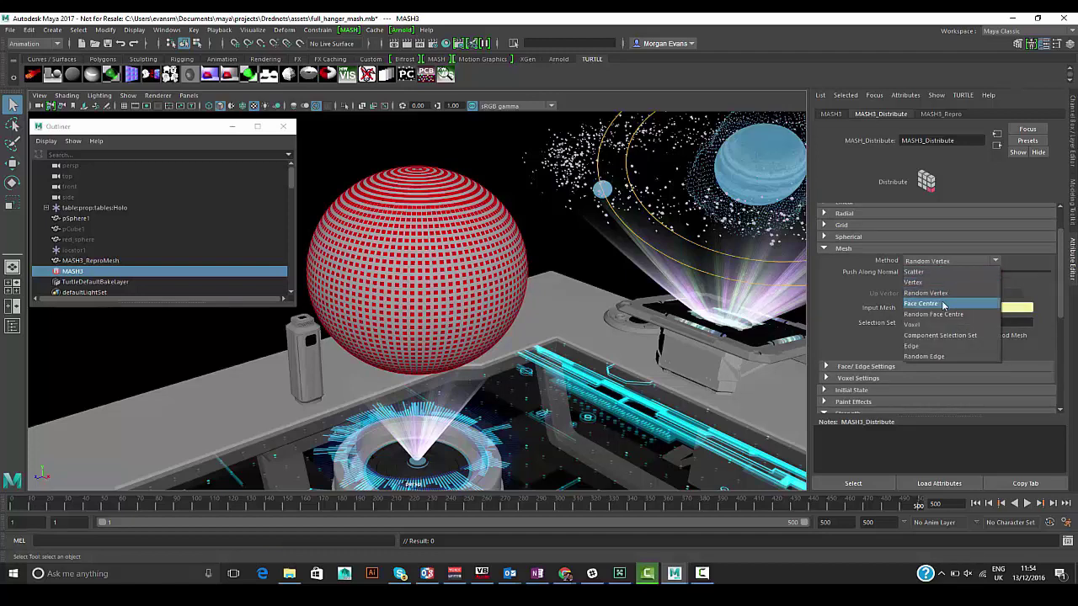
pyautogui.click(943, 304)
pyautogui.click(961, 260)
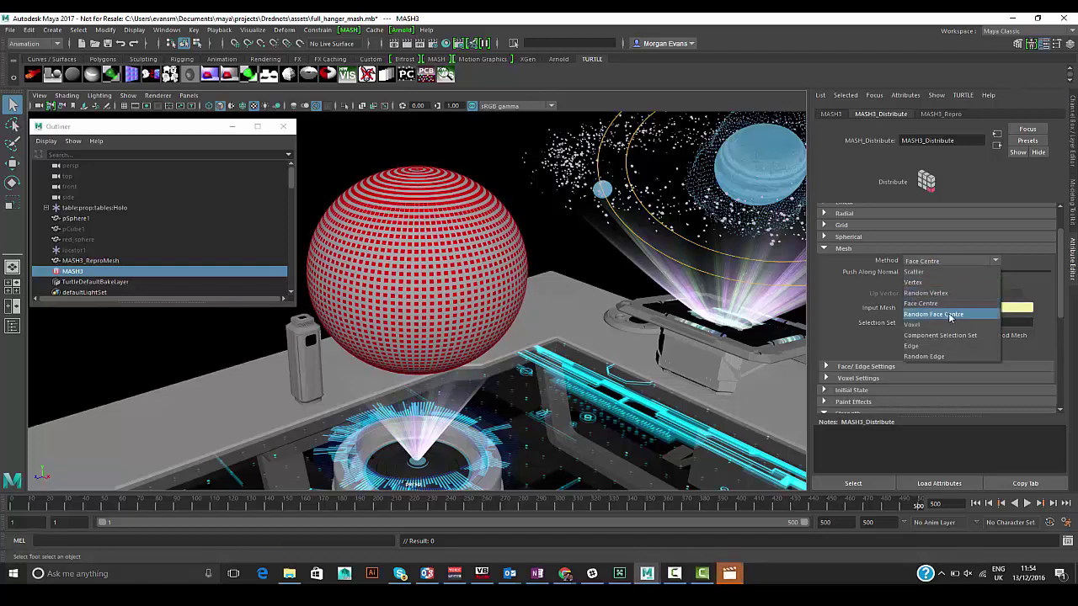
pyautogui.click(951, 315)
pyautogui.scroll(2, 995, 266)
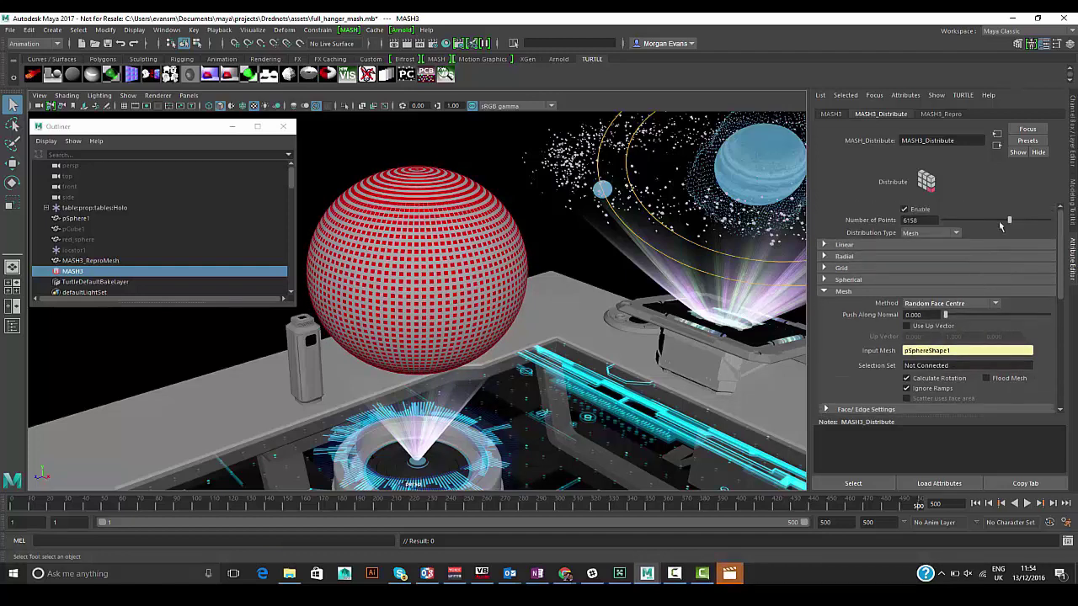
pyautogui.moveTo(999, 220); pyautogui.dragTo(960, 220)
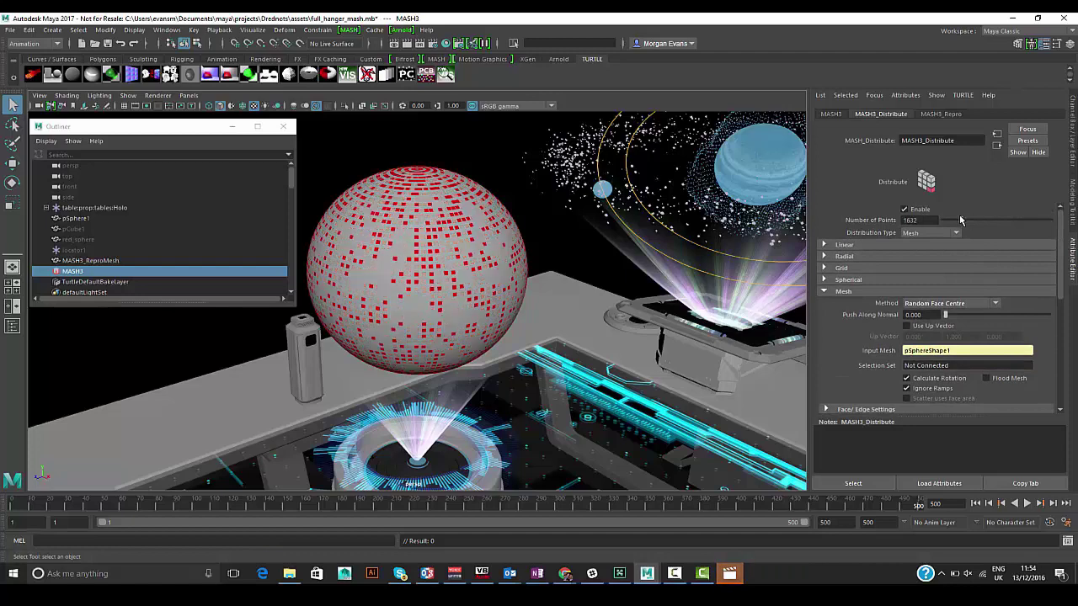
# - Set the mesh Method to Voxel and hide pSphere1 so that only the distributed cubes are shown
pyautogui.click(944, 305)
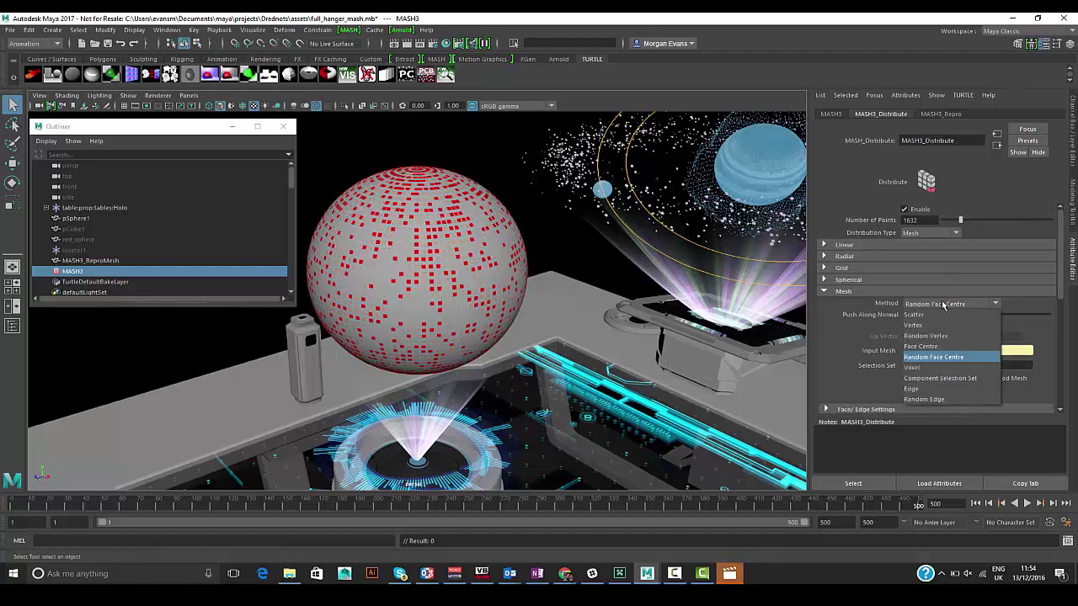
pyautogui.click(927, 369)
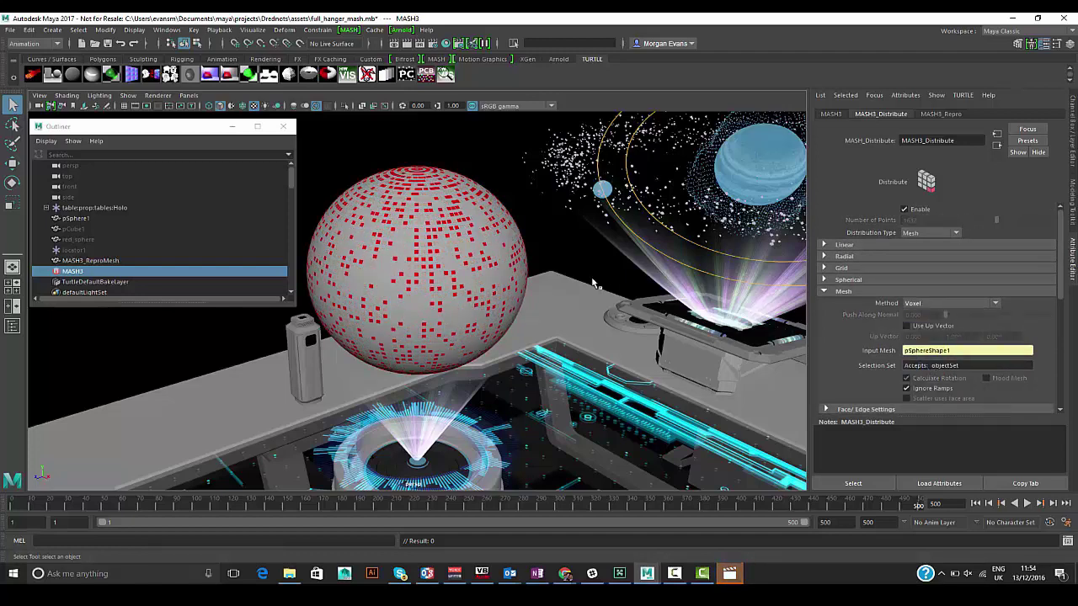
pyautogui.click(381, 251)
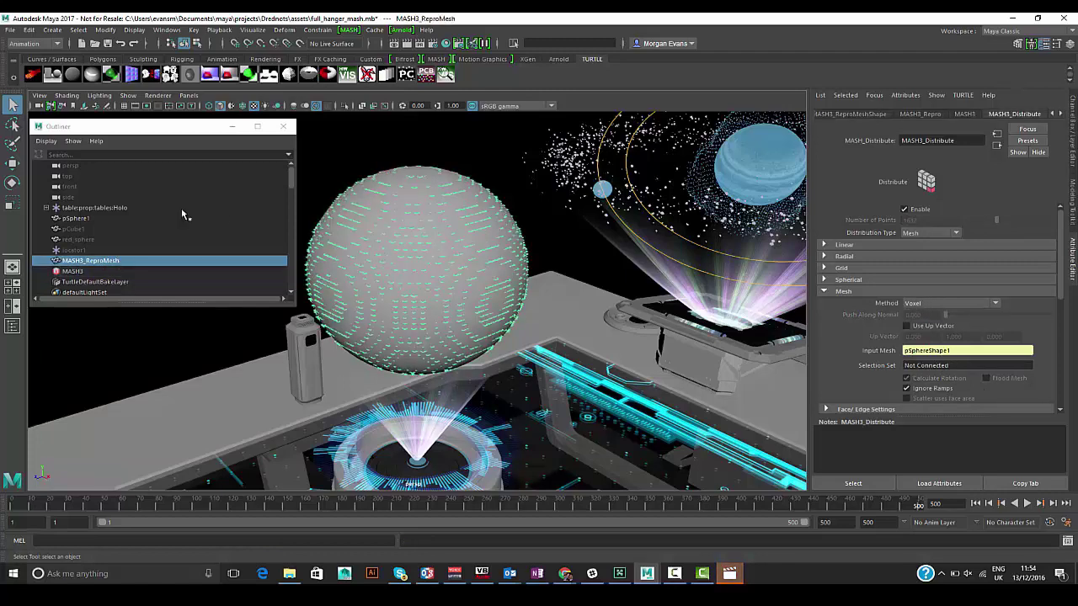
pyautogui.click(76, 219)
pyautogui.hotkey('ctrl', 'h')
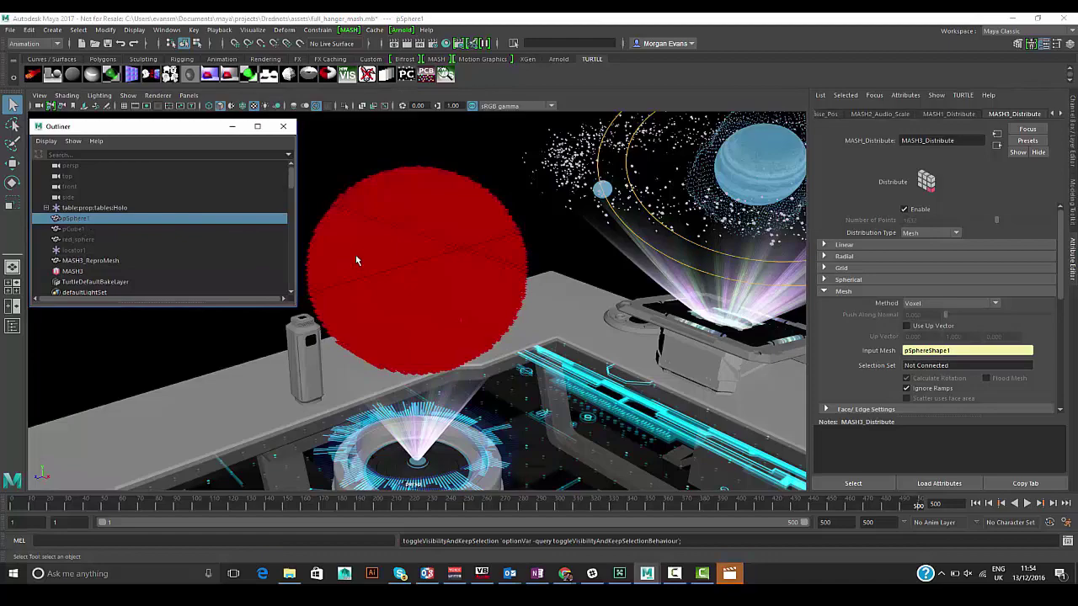
pyautogui.keyDown('alt'); pyautogui.moveTo(356, 260); pyautogui.dragTo(393, 263); pyautogui.keyUp('alt')
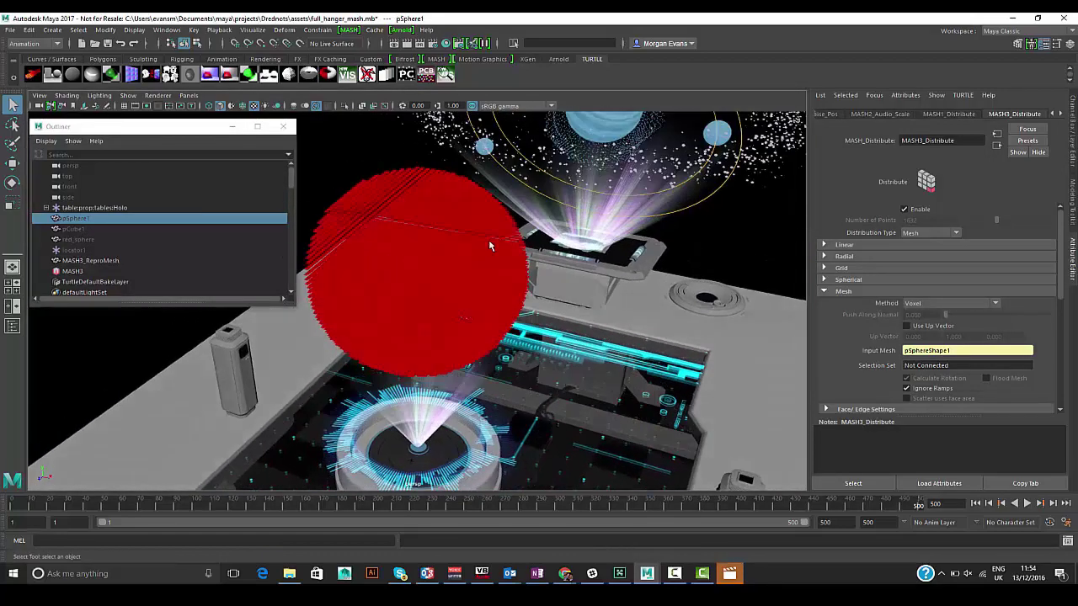
# - Add a Visibility node to the MASH3 network and connect a File texture to its Strength Map
pyautogui.click(393, 263)
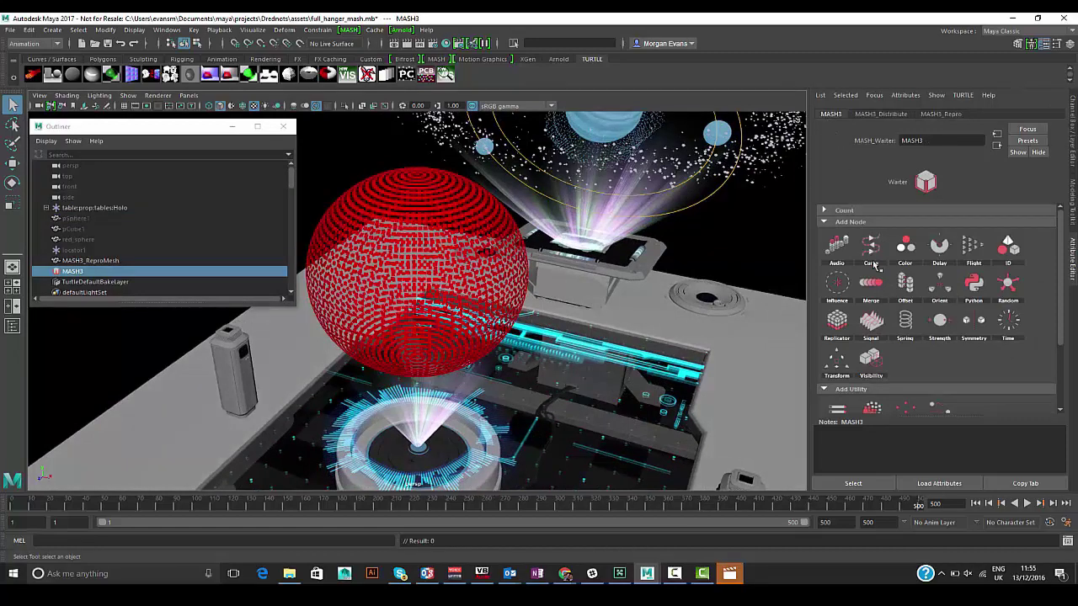
pyautogui.click(902, 369)
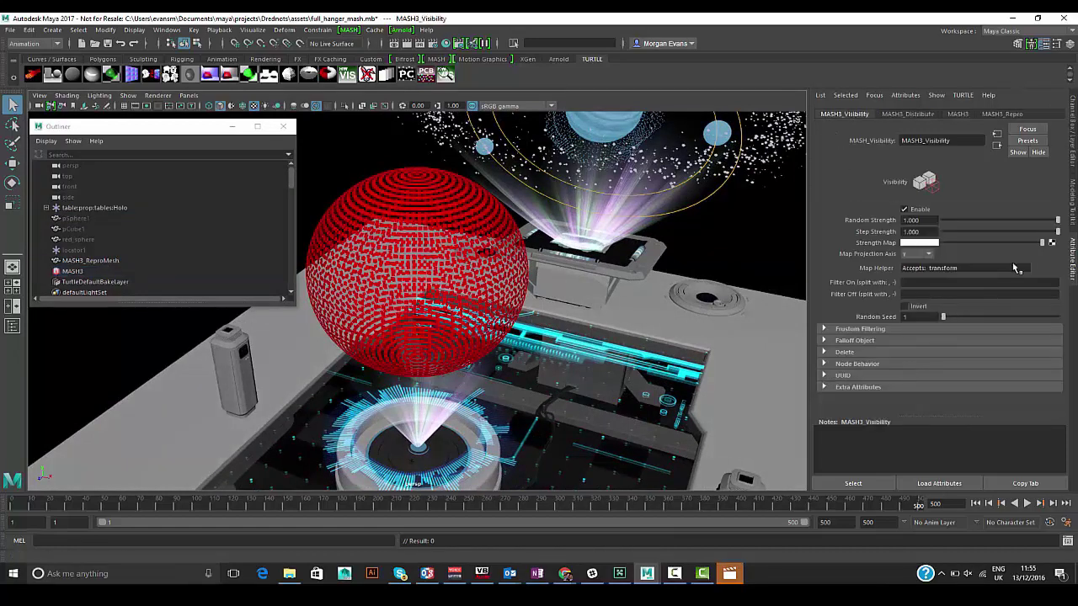
pyautogui.click(1051, 244)
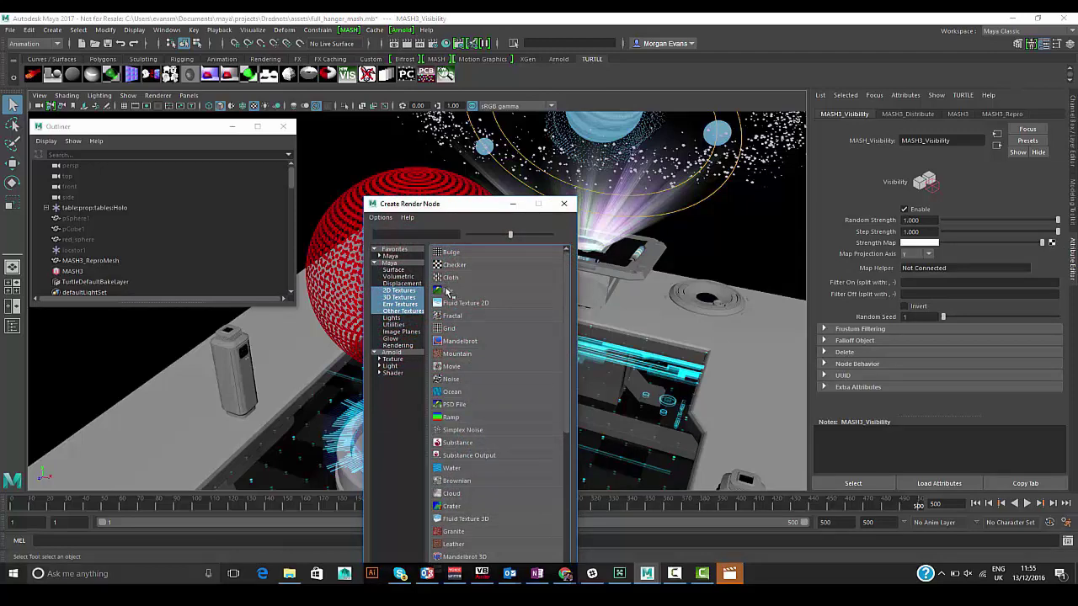
pyautogui.click(446, 293)
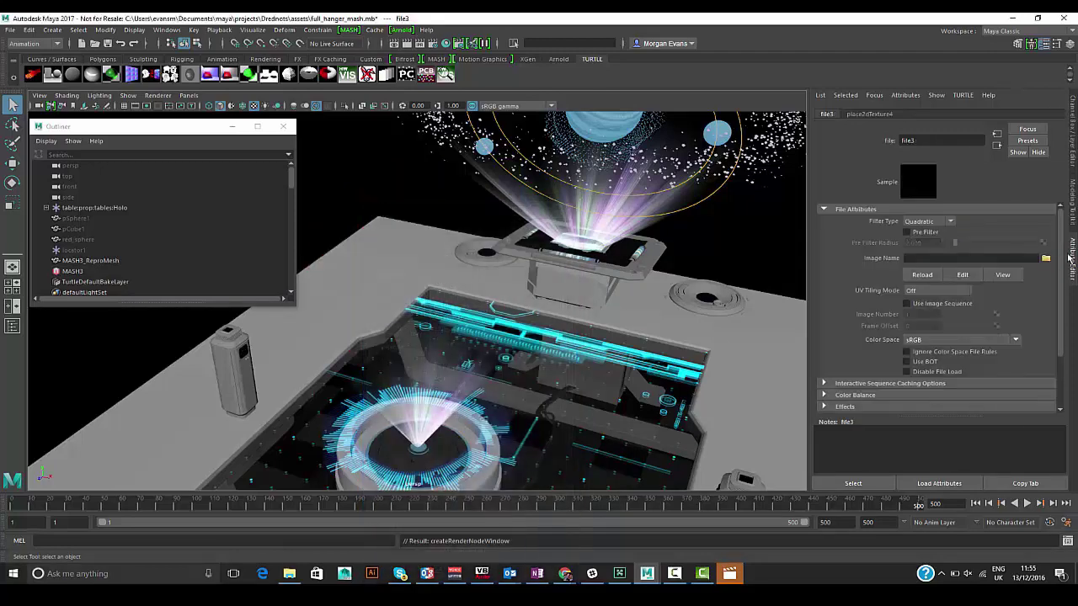
# - Load world_spec.jpg as the file texture's image and view the masked globe from another side
pyautogui.click(1045, 258)
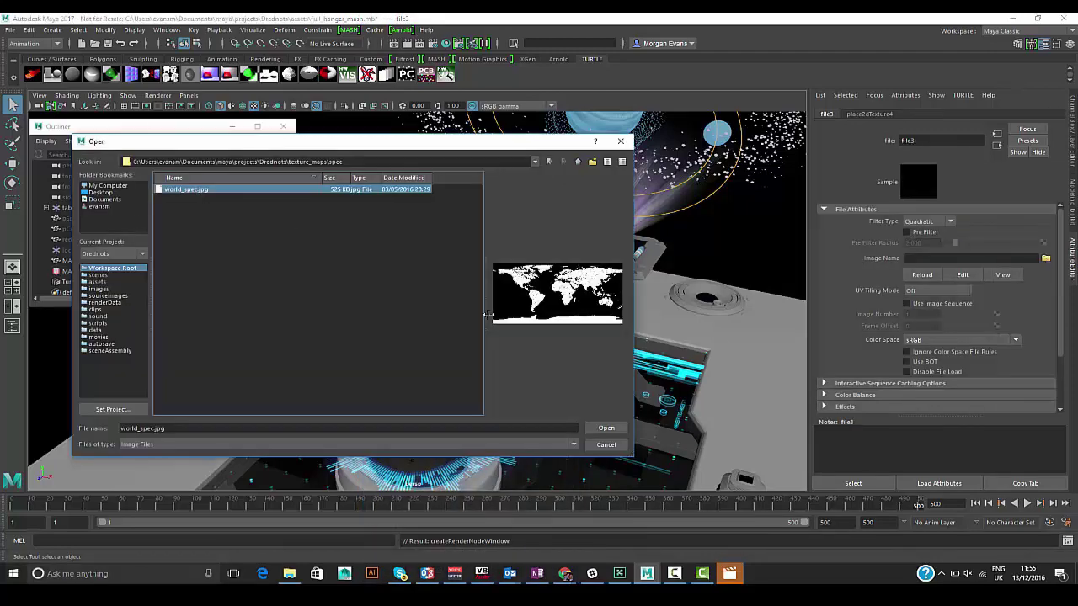
pyautogui.click(606, 428)
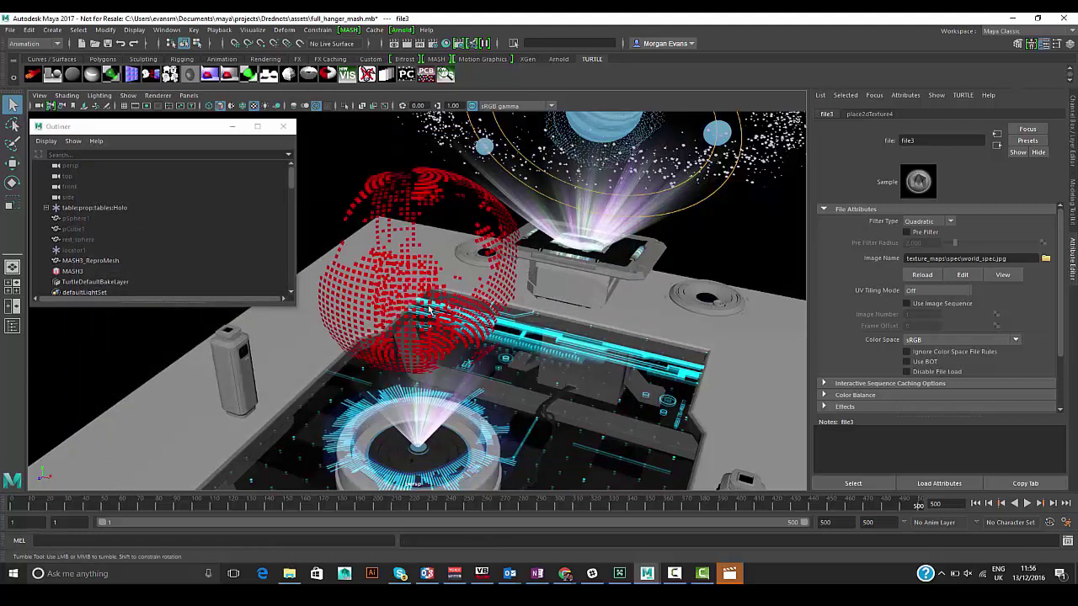
pyautogui.keyDown('alt'); pyautogui.moveTo(429, 310); pyautogui.dragTo(371, 303); pyautogui.keyUp('alt')
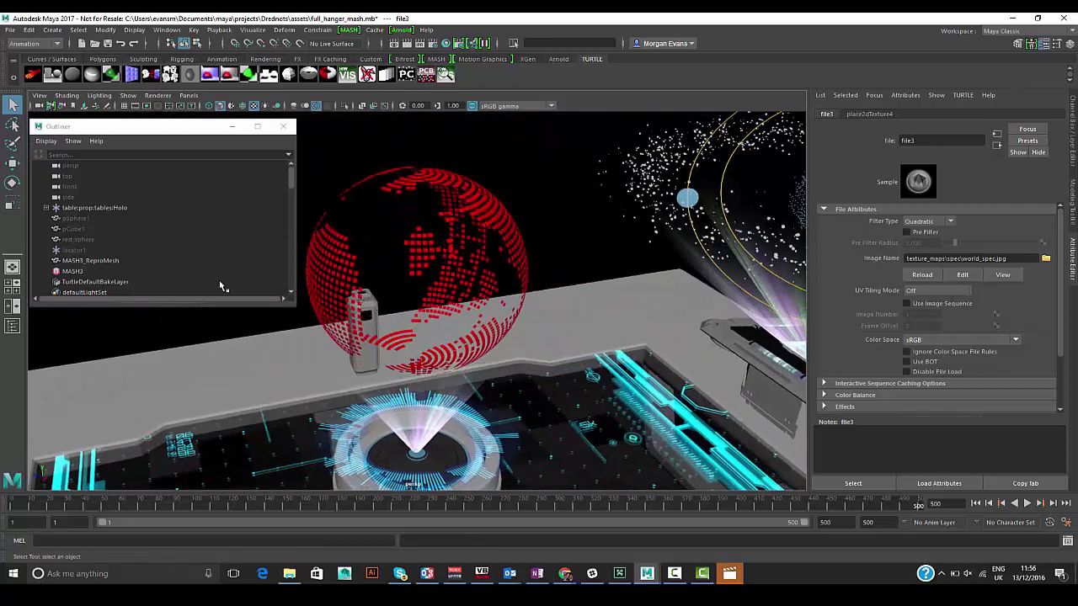
# - Inspect the Map Projection Axis options of the MASH3_Visibility node
pyautogui.click(84, 271)
pyautogui.click(888, 113)
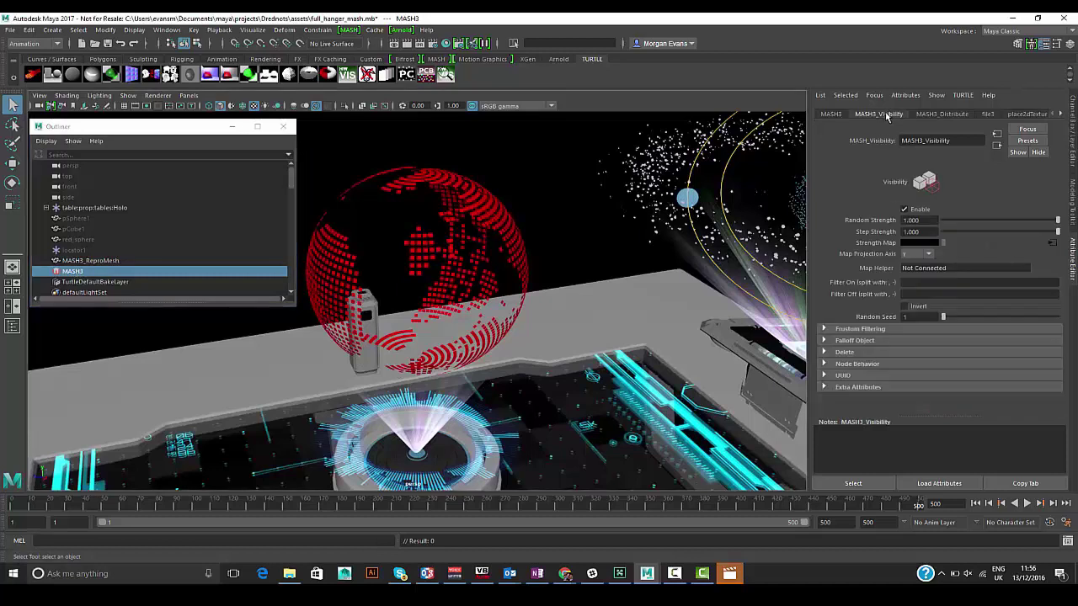
pyautogui.click(917, 254)
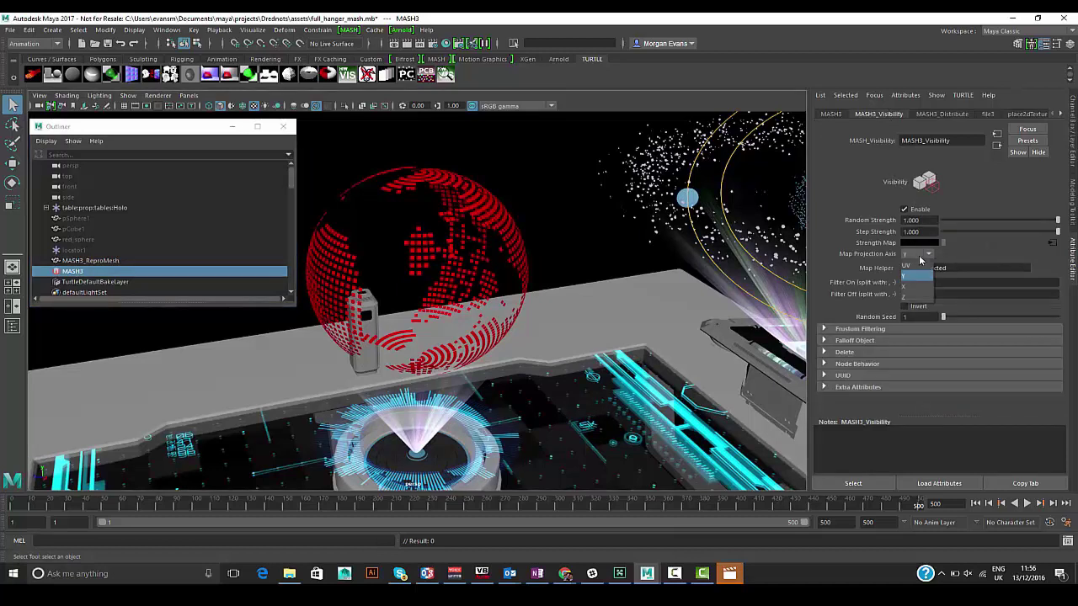
pyautogui.click(921, 259)
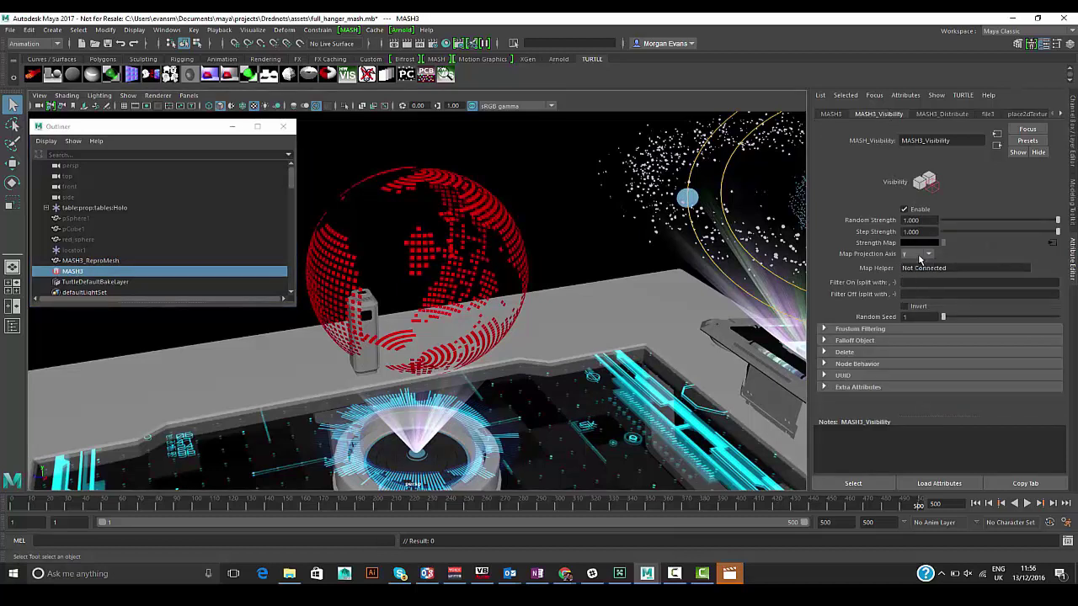
# - Show pSphere1 briefly to compare it with the distributed cubes, and hide it again
pyautogui.click(74, 219)
pyautogui.press('h')
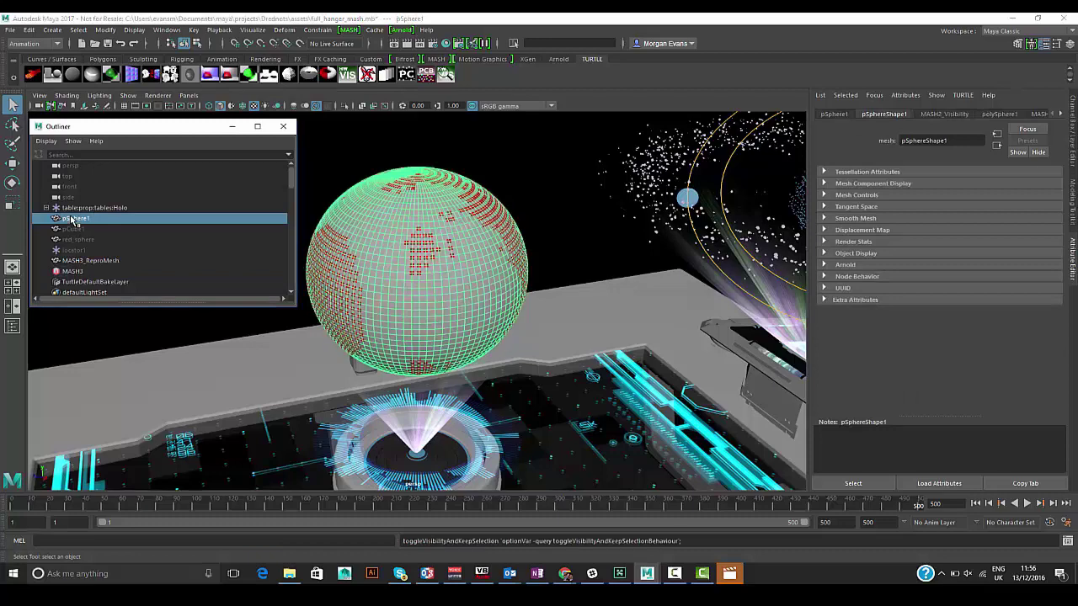
pyautogui.press('h')
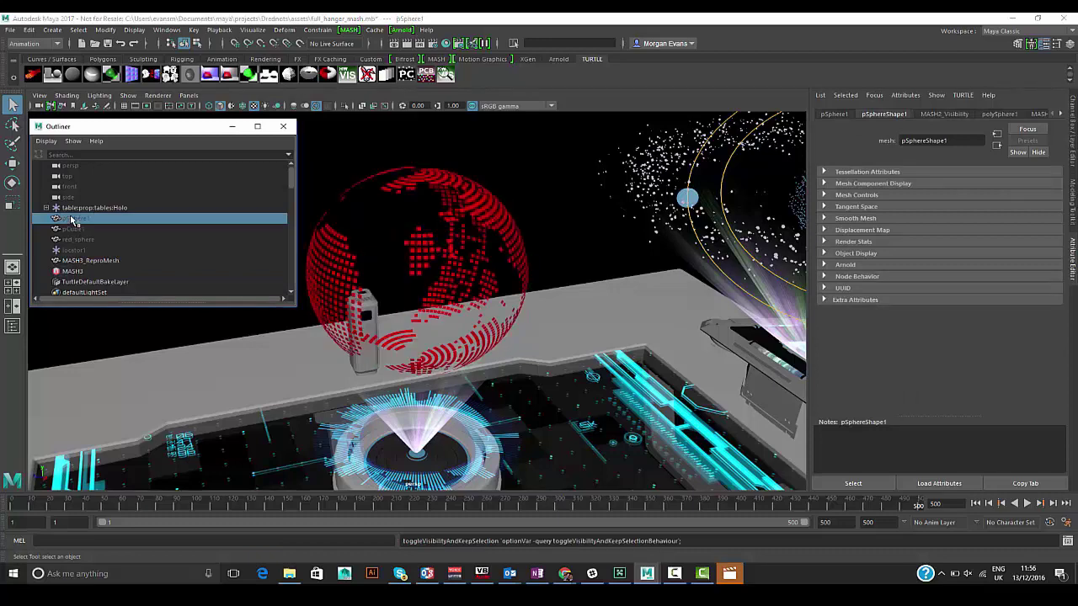
# - Connect pSphere1 as the Map Helper of MASH3_Visibility so the world map projects through its UVs
pyautogui.click(71, 269)
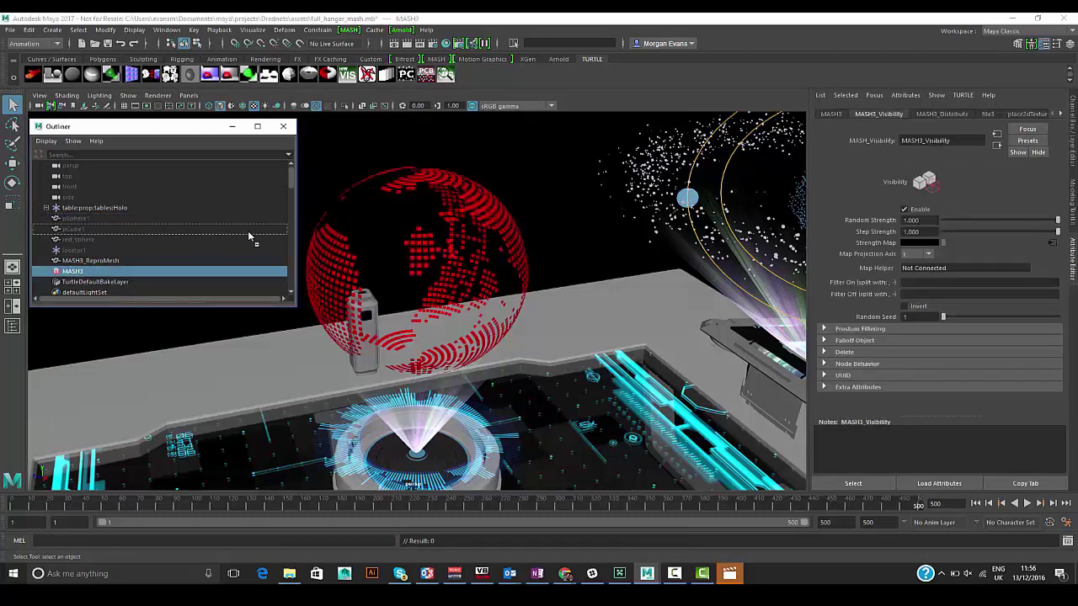
pyautogui.rightClick(913, 268)
pyautogui.click(916, 270)
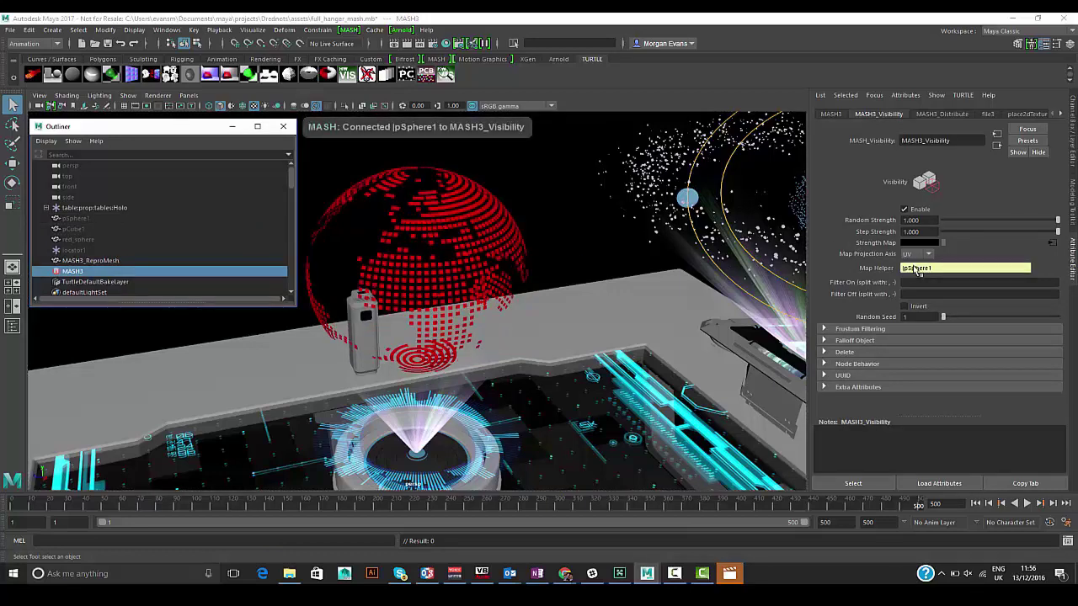
pyautogui.moveTo(543, 266)
pyautogui.keyDown('alt'); pyautogui.mouseDown()
pyautogui.moveTo(722, 258)
pyautogui.moveTo(513, 266)
pyautogui.moveTo(527, 267)
pyautogui.mouseUp(); pyautogui.keyUp('alt')
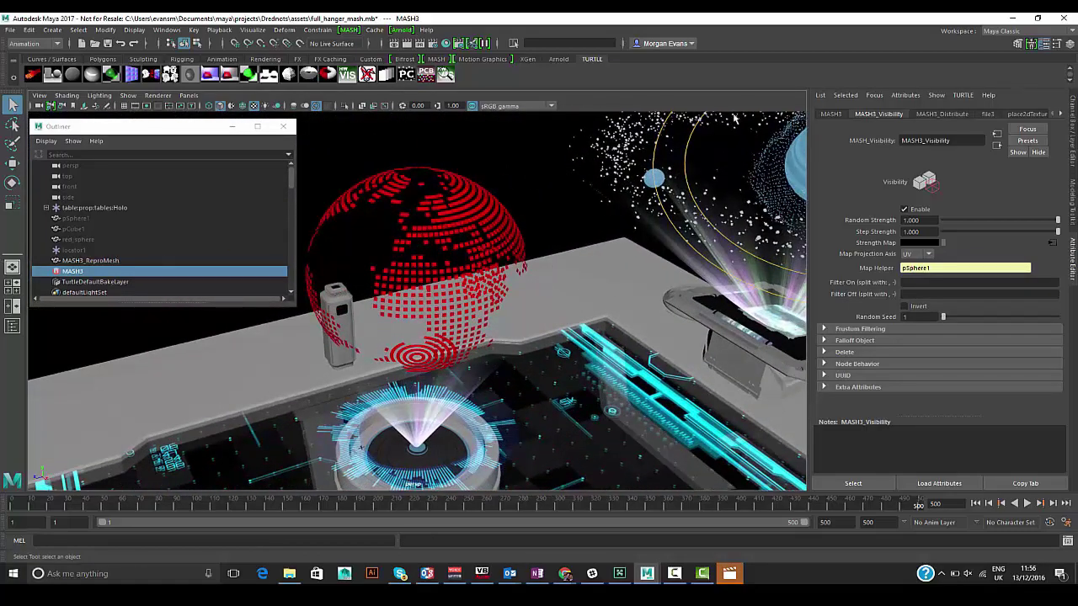
# - Add a Transform node to the MASH3 network with locator1 as its Controller Null, and play the globe's rotation
pyautogui.click(831, 113)
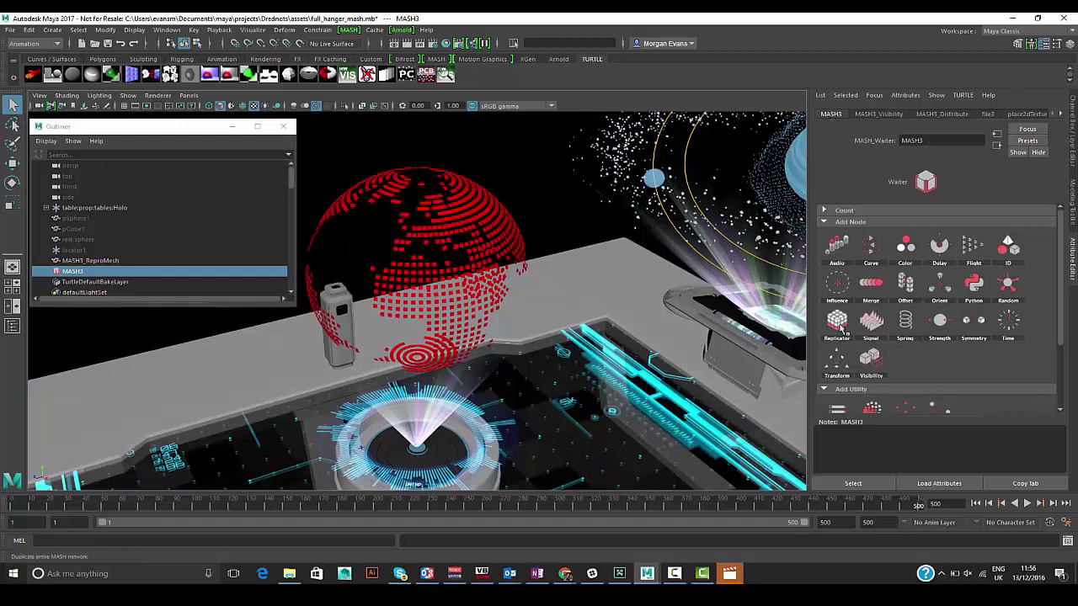
pyautogui.moveTo(841, 364); pyautogui.dragTo(875, 369)
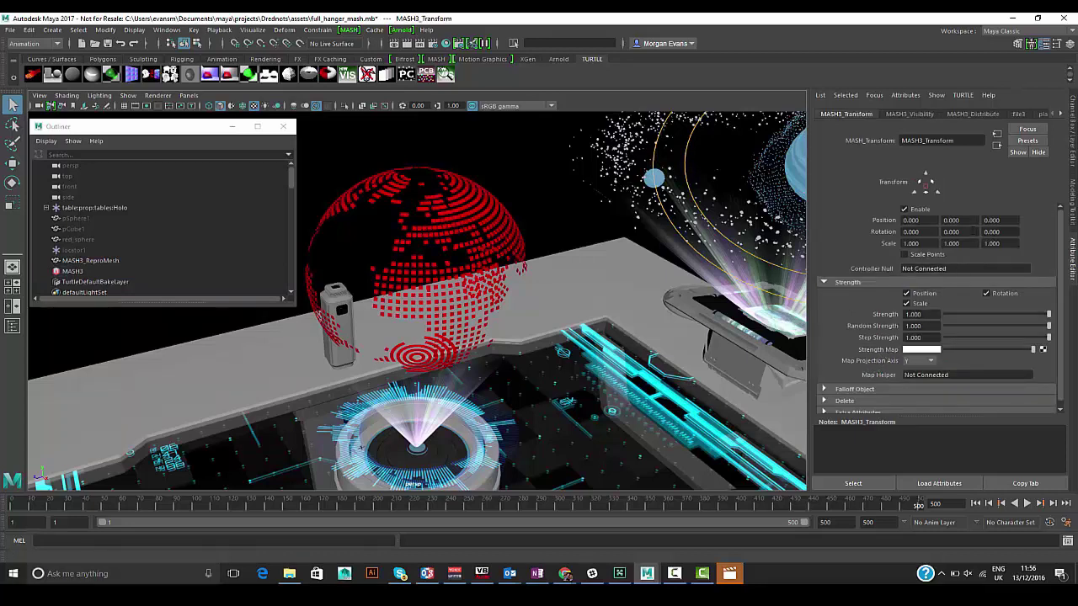
pyautogui.click(956, 232)
pyautogui.write('90')
pyautogui.press('Return')
pyautogui.click(1027, 503)
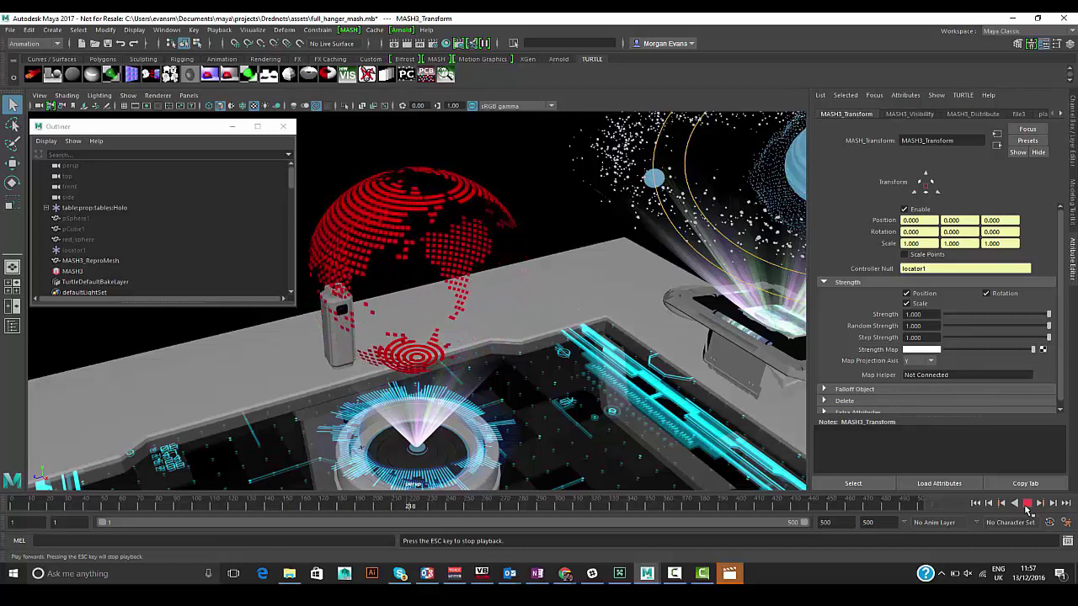
pyautogui.click(1026, 503)
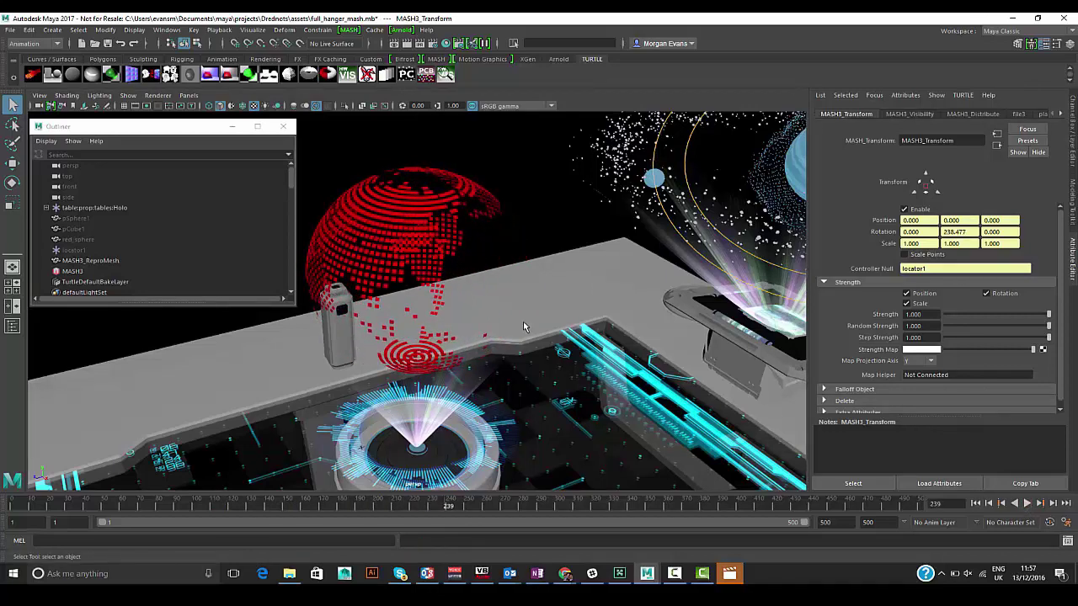
# - Add a Signal node to the MASH3 network and play the noise animation on the globe
pyautogui.click(106, 271)
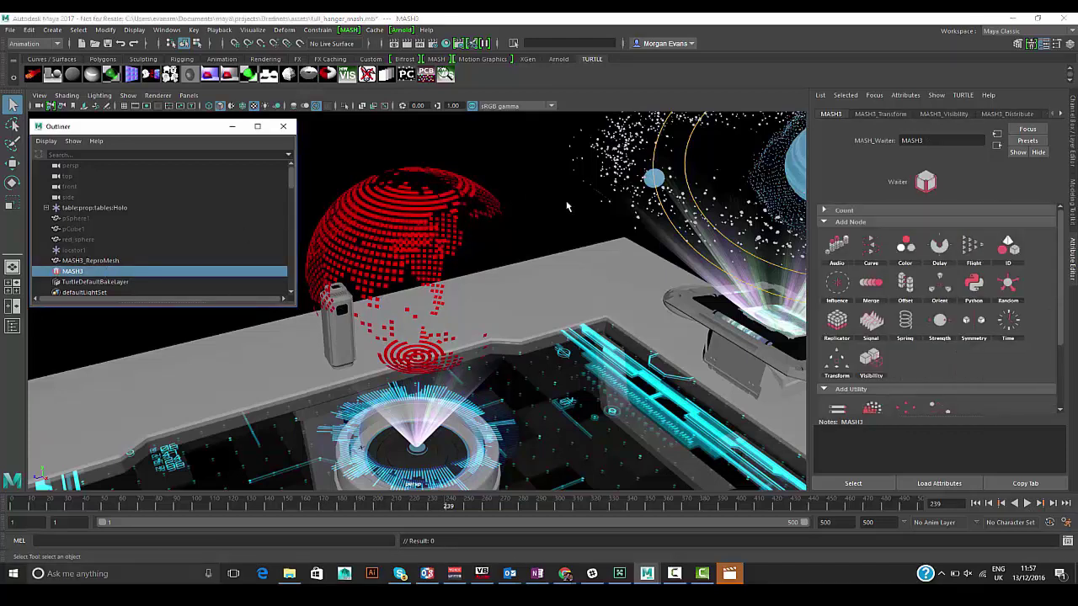
pyautogui.click(870, 322)
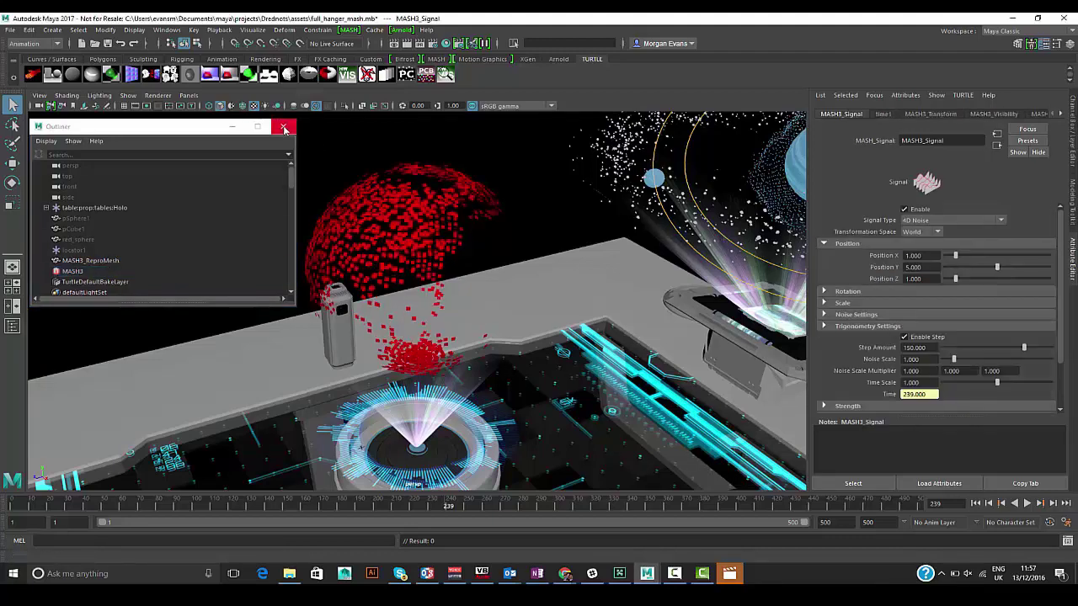
pyautogui.click(283, 127)
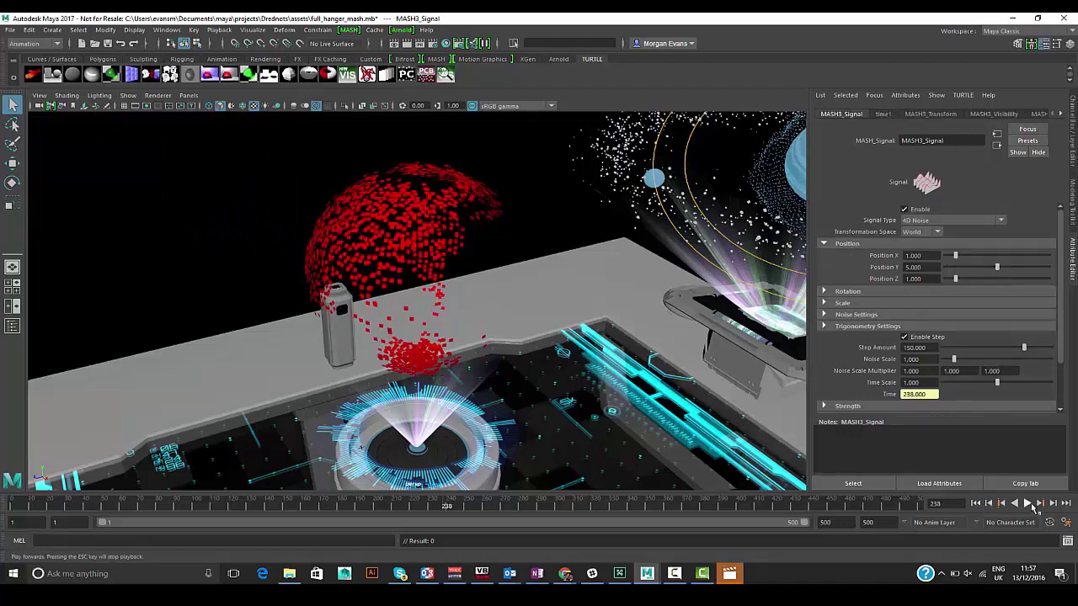
pyautogui.click(1028, 503)
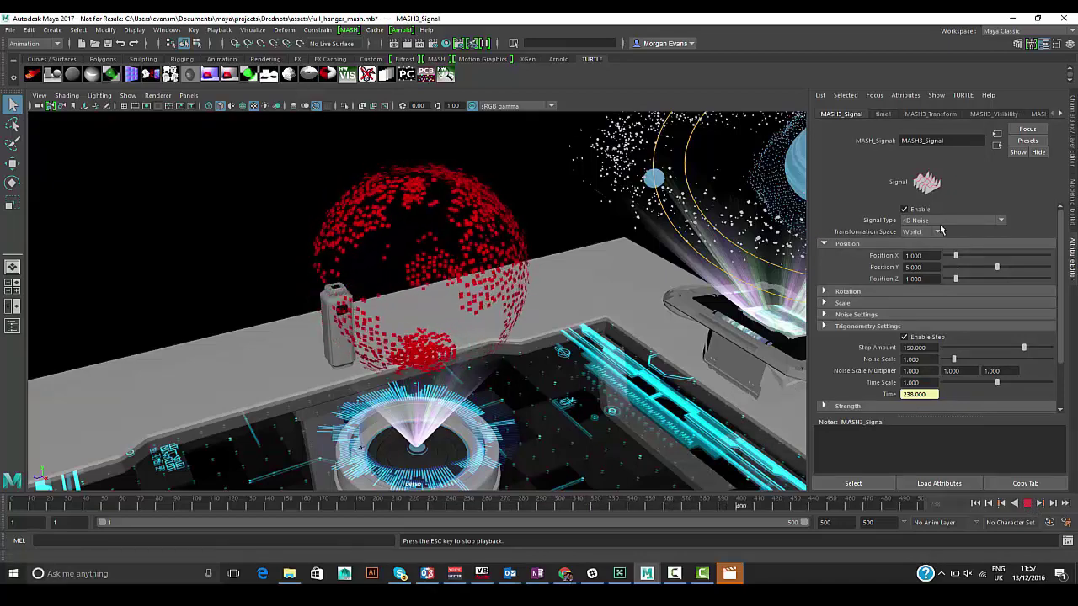
# - Try the Looping Noise and Fractional Brownian Motion signal types on MASH3_Signal during playback
pyautogui.click(930, 221)
pyautogui.click(945, 243)
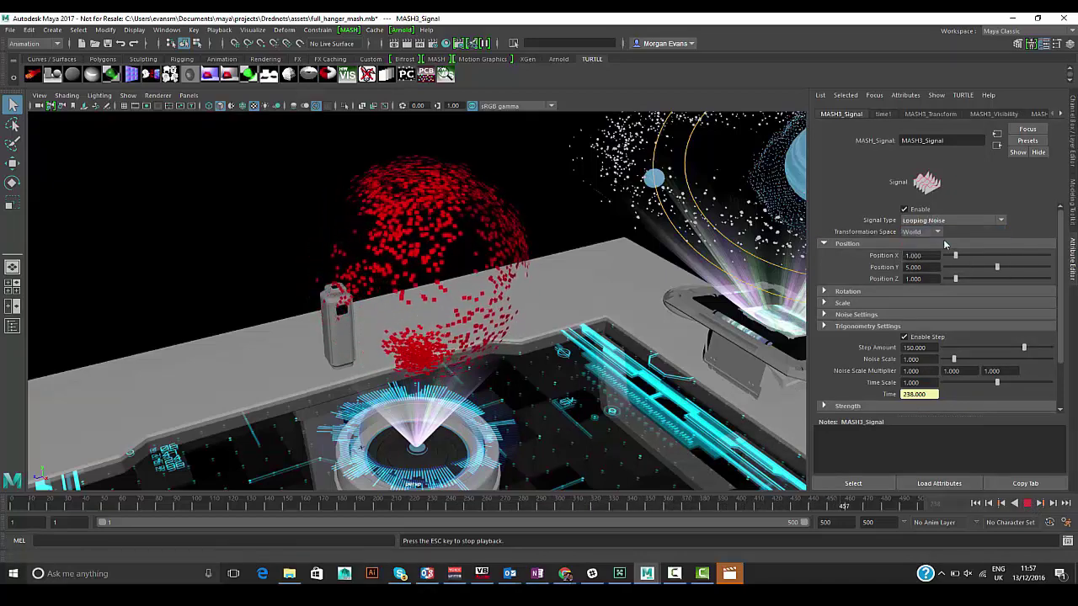
pyautogui.click(943, 222)
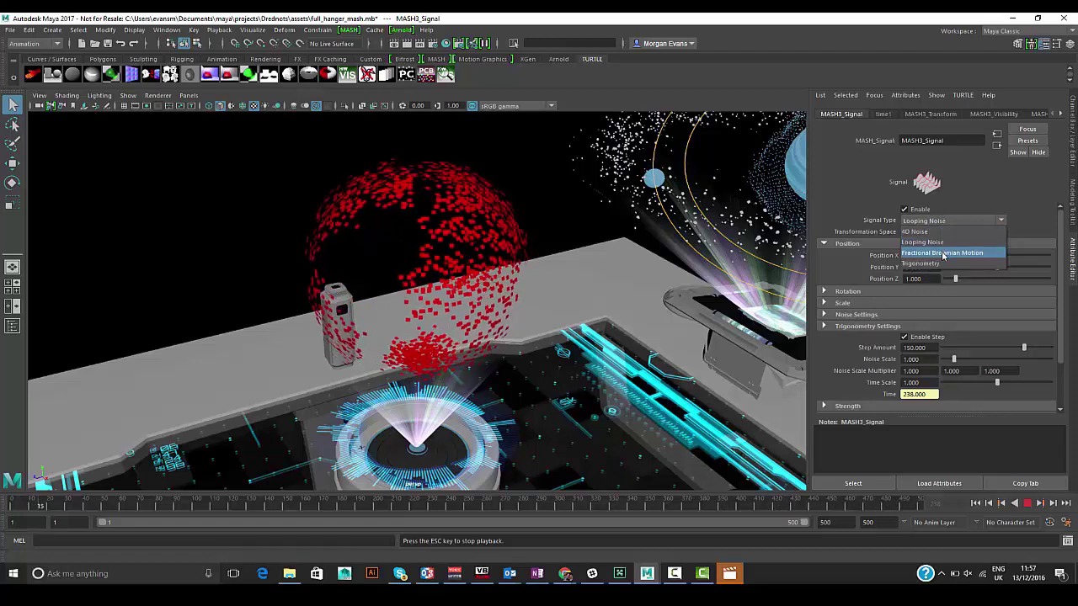
pyautogui.click(942, 253)
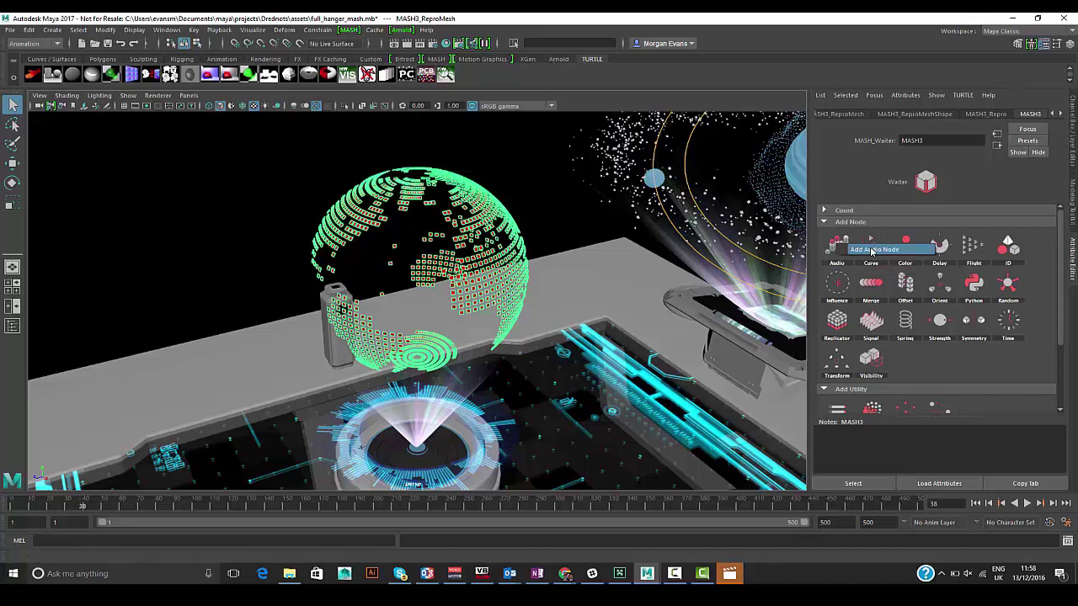
# - Add an Audio node to the MASH3 network and load mash_audio.wav as its sound file
pyautogui.click(838, 246)
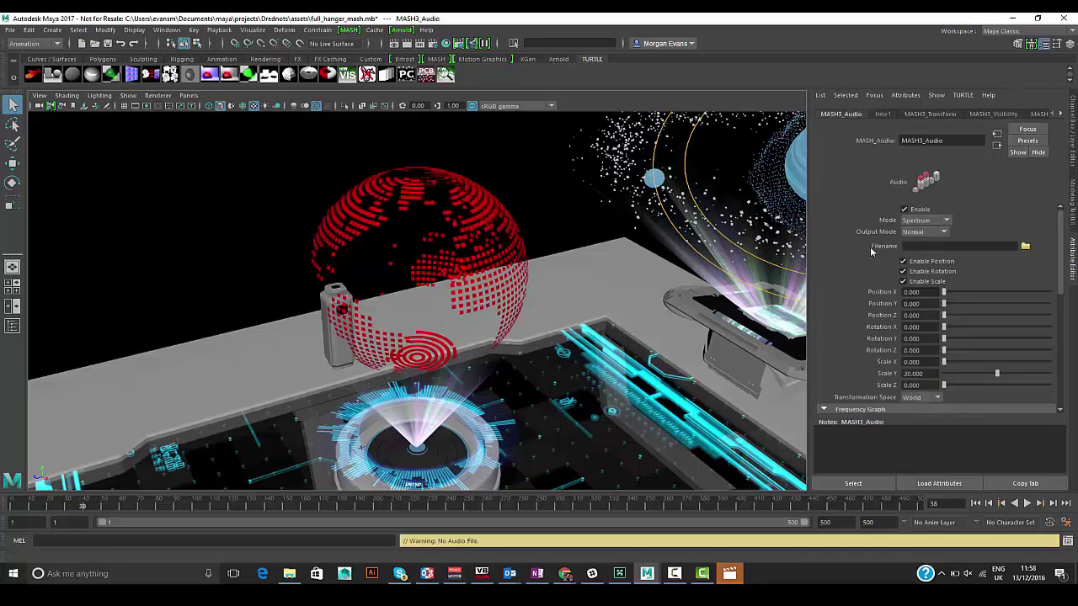
pyautogui.click(1025, 246)
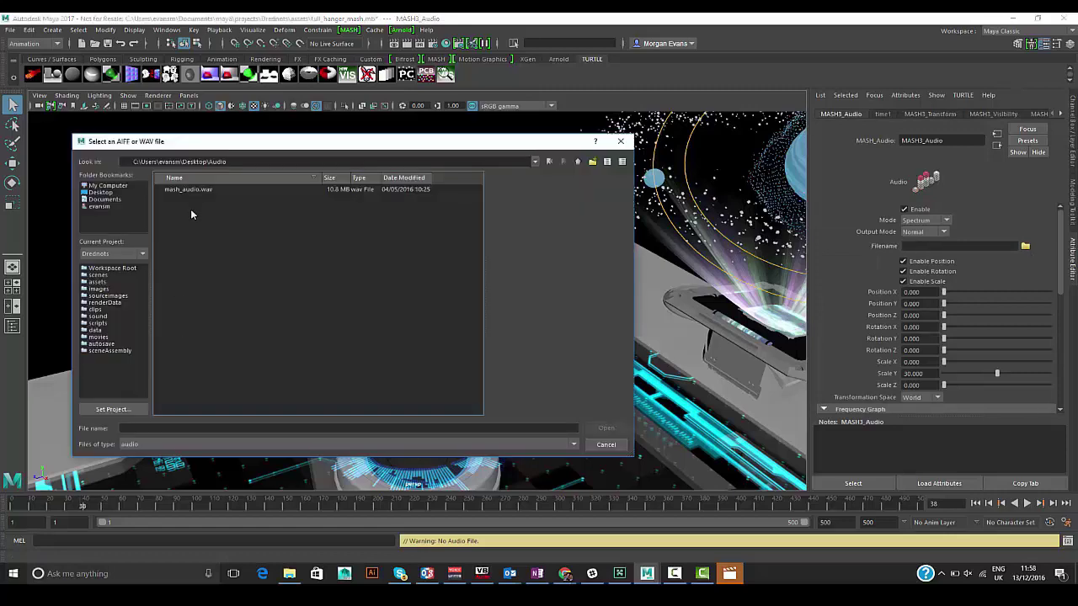
pyautogui.click(194, 190)
pyautogui.click(606, 429)
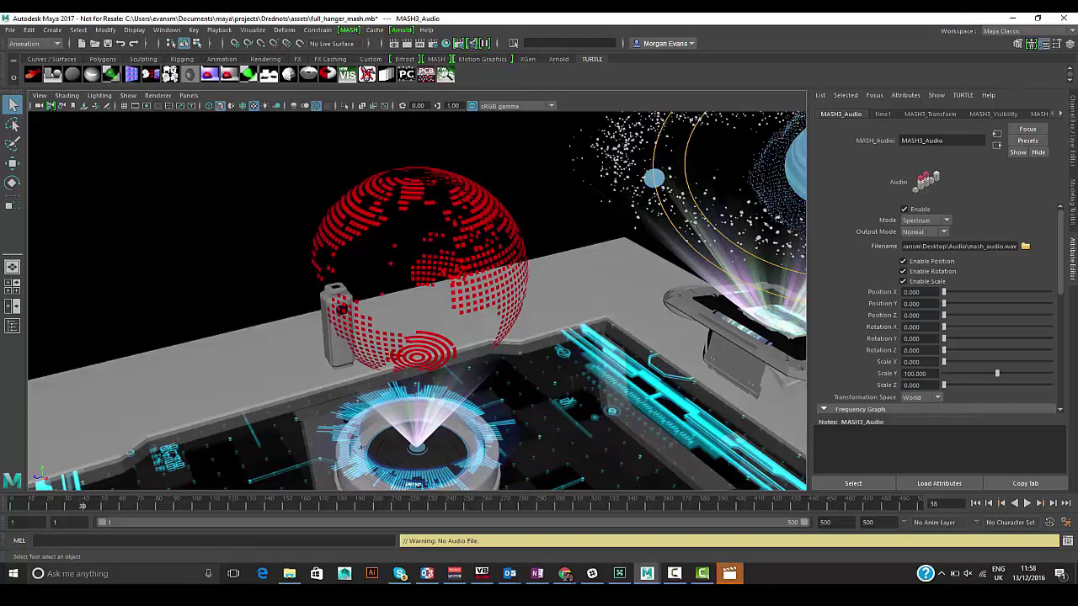
# - Set the audio node's Scale Y to 100, Max Bands to 500 and Strength to 10, and play from the first frame
pyautogui.scroll(-5, 976, 326)
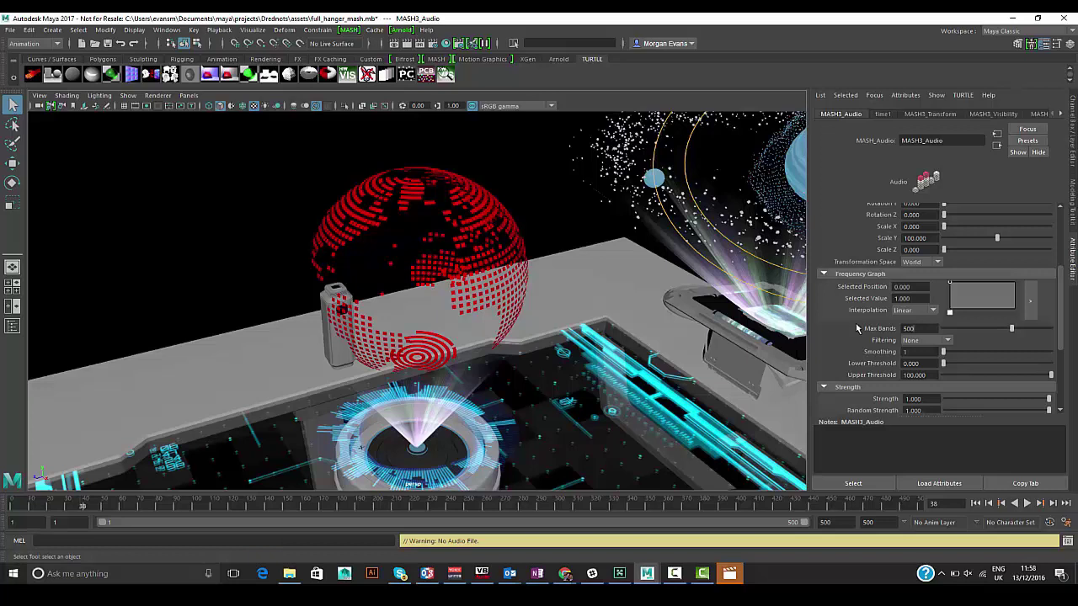
pyautogui.scroll(-4, 857, 329)
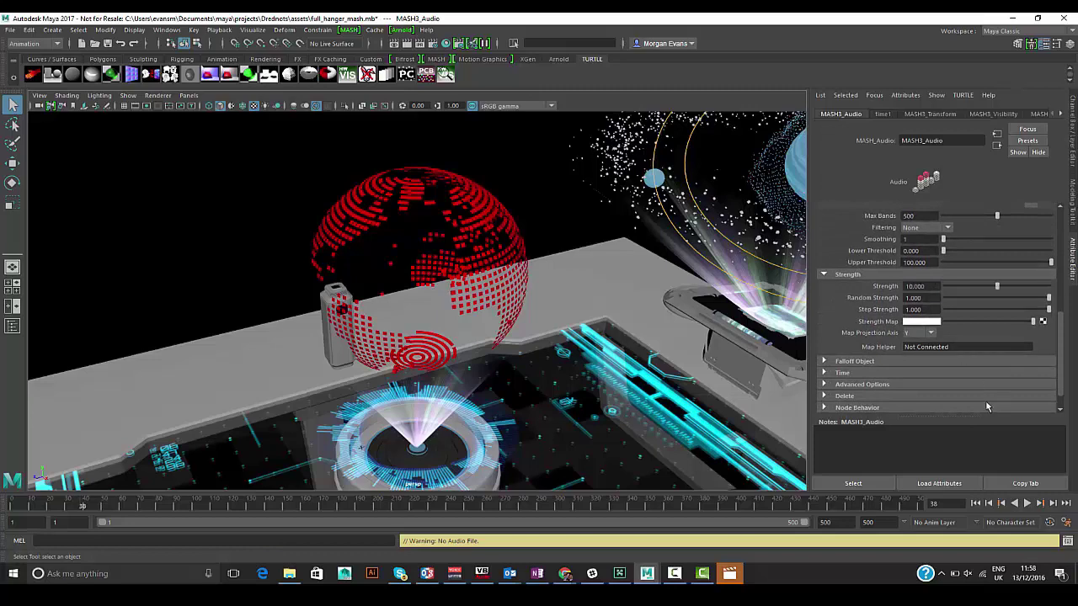
pyautogui.click(974, 503)
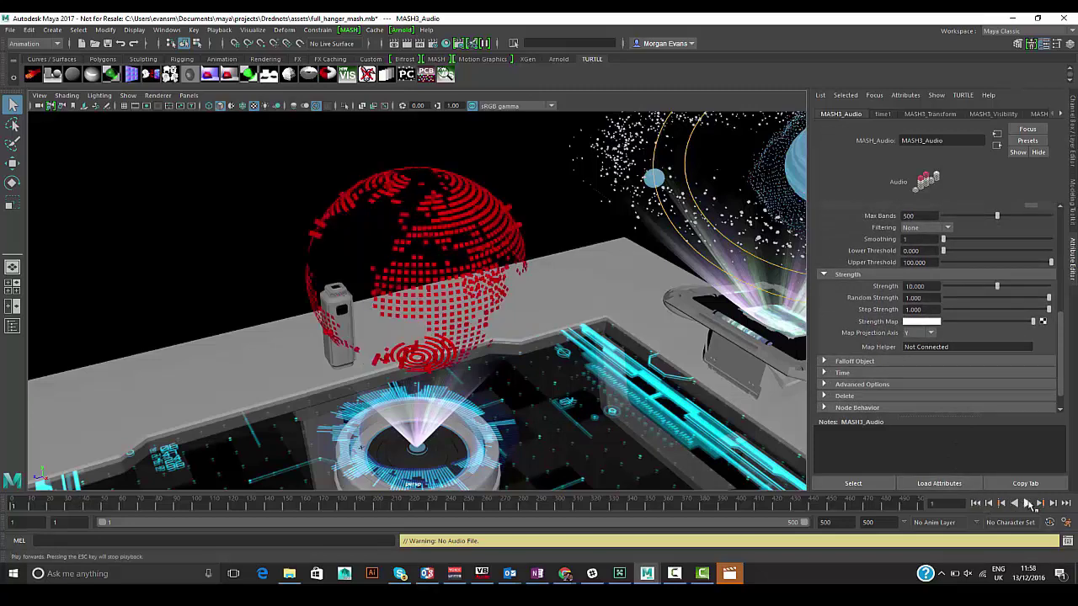
pyautogui.click(1029, 503)
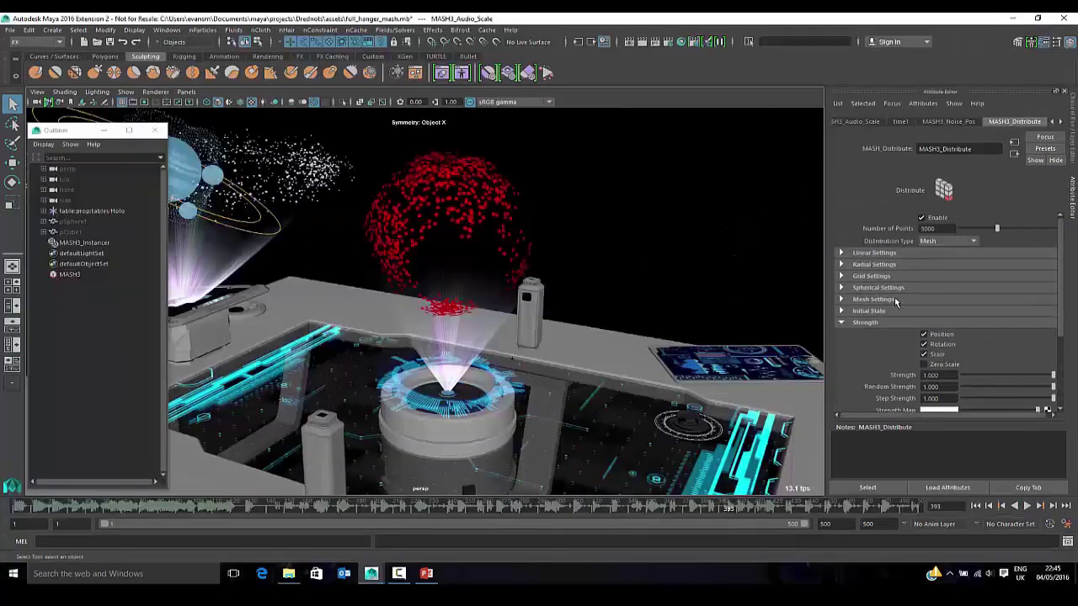
# - Show the MASH Examples in the Content Browser from MASH3's presets and import MASH_FUI.ma into the scene
pyautogui.click(74, 274)
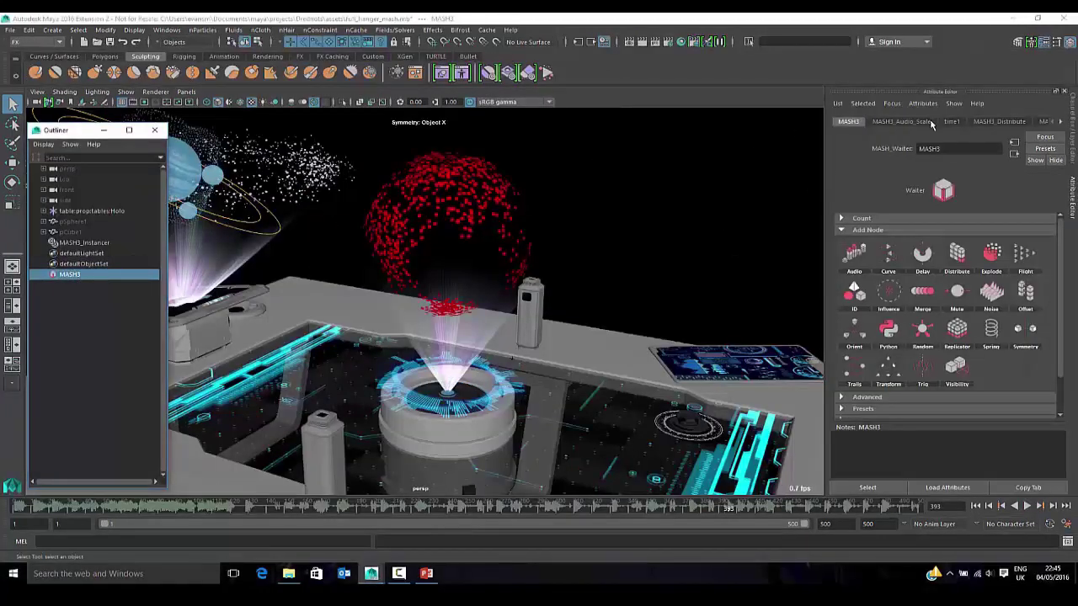
pyautogui.scroll(-2, 927, 253)
pyautogui.click(842, 367)
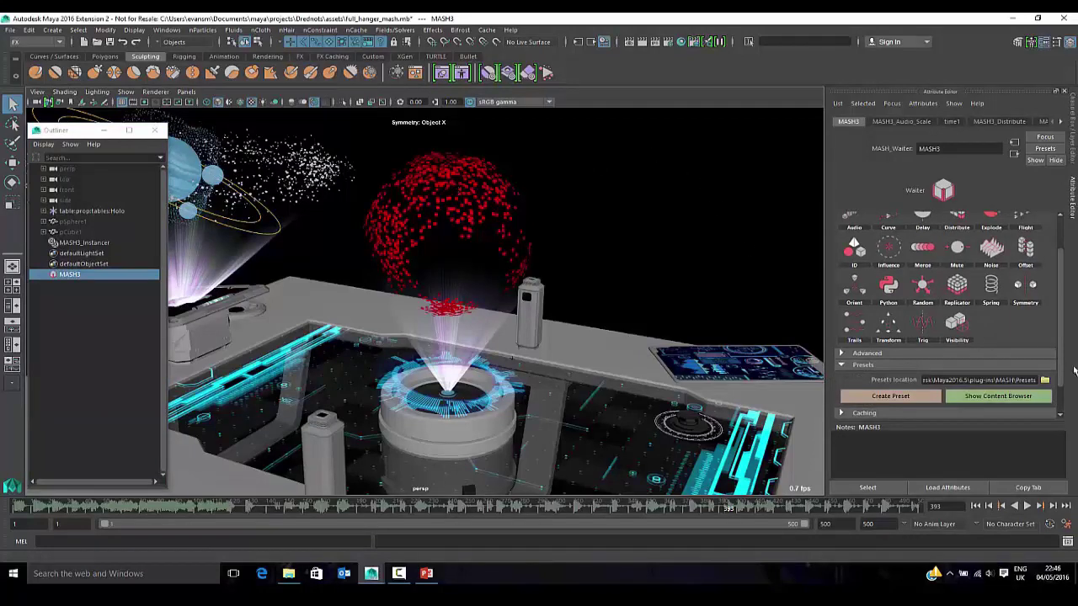
pyautogui.click(998, 396)
pyautogui.moveTo(537, 361); pyautogui.dragTo(570, 314)
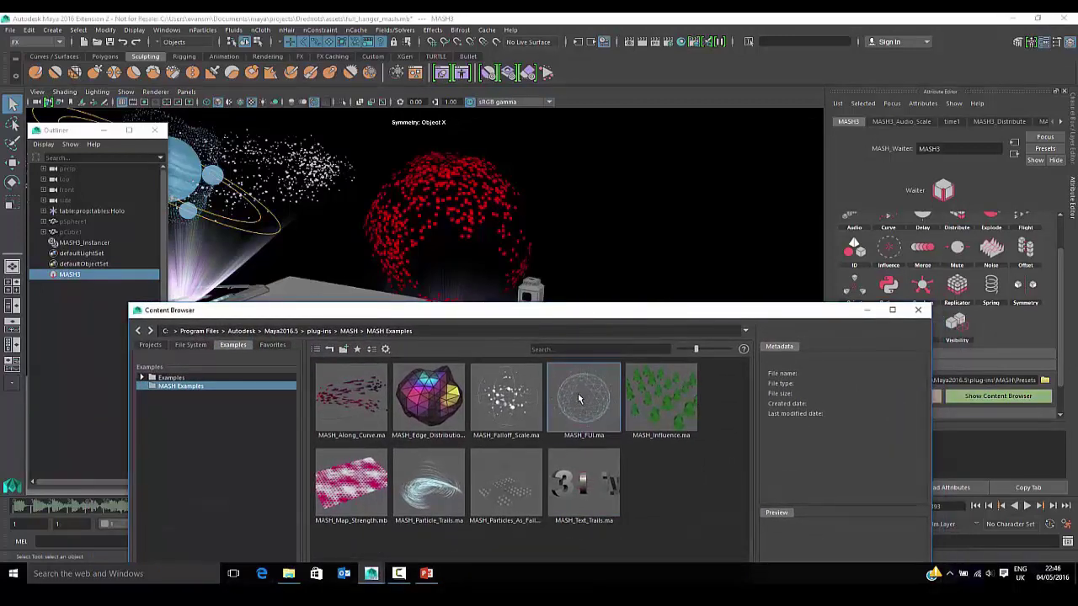
pyautogui.moveTo(577, 399); pyautogui.dragTo(565, 205)
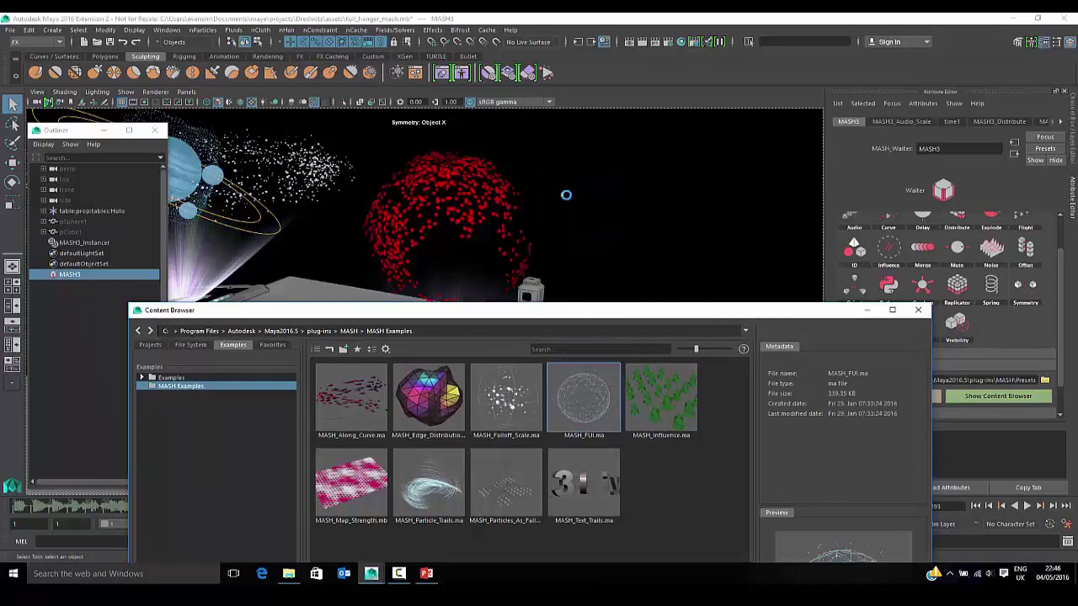
pyautogui.click(869, 311)
# - Move the three MASH_FUI1 instancers up together to the centre of the red globe, at about 47.4 in Y
pyautogui.moveTo(89, 275); pyautogui.dragTo(109, 283)
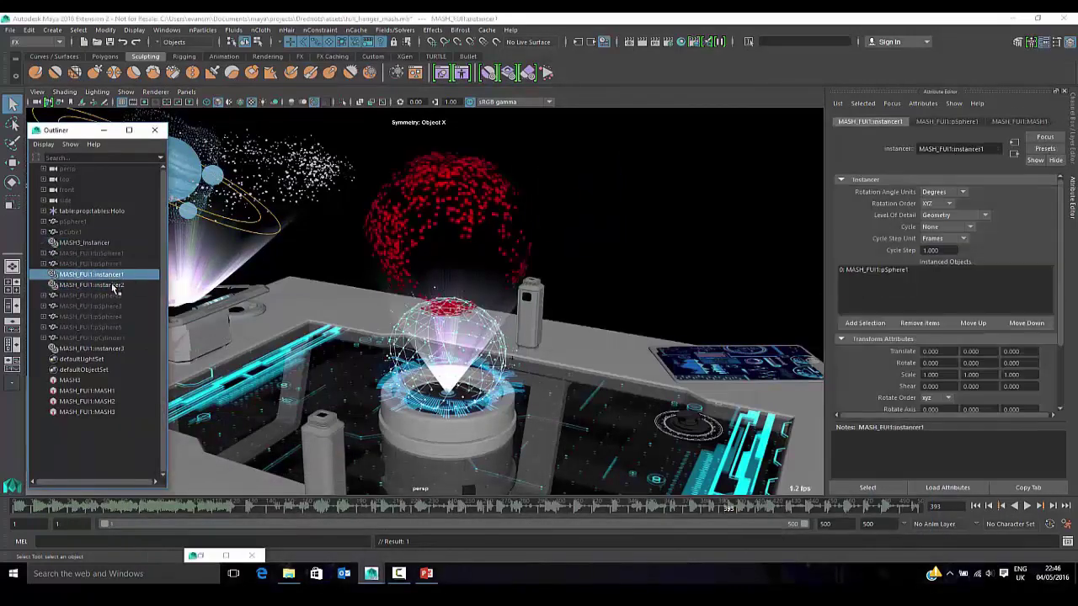
pyautogui.keyDown('ctrl'); pyautogui.click(110, 349); pyautogui.keyUp('ctrl')
pyautogui.press('w')
pyautogui.moveTo(448, 371); pyautogui.dragTo(399, 251)
# - Scale MASH_FUI1:instancer3 down to about 0.18 inside the globe and enlarge the white dots of MASH_FUI1:instancer1 around it
pyautogui.click(109, 349)
pyautogui.press('r')
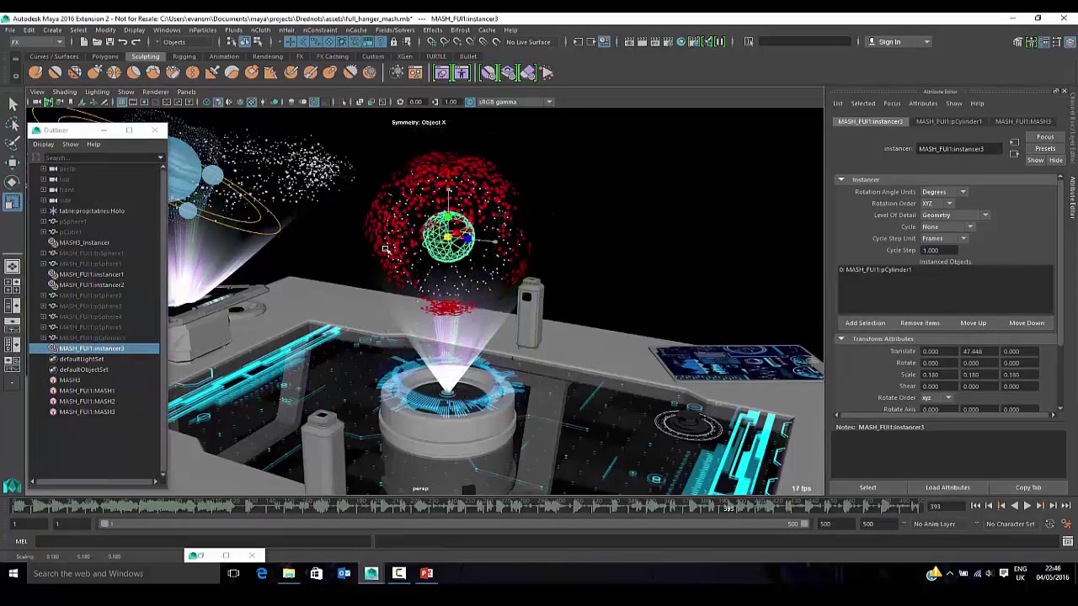
pyautogui.click(99, 278)
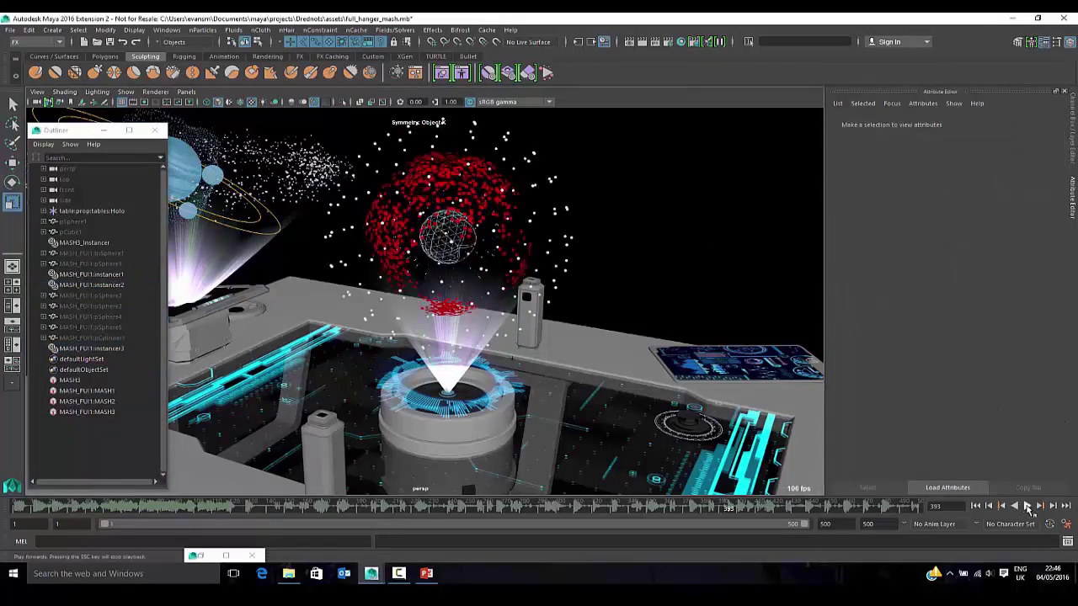
# - Play the combined hologram animation and view it from another side
pyautogui.click(1026, 506)
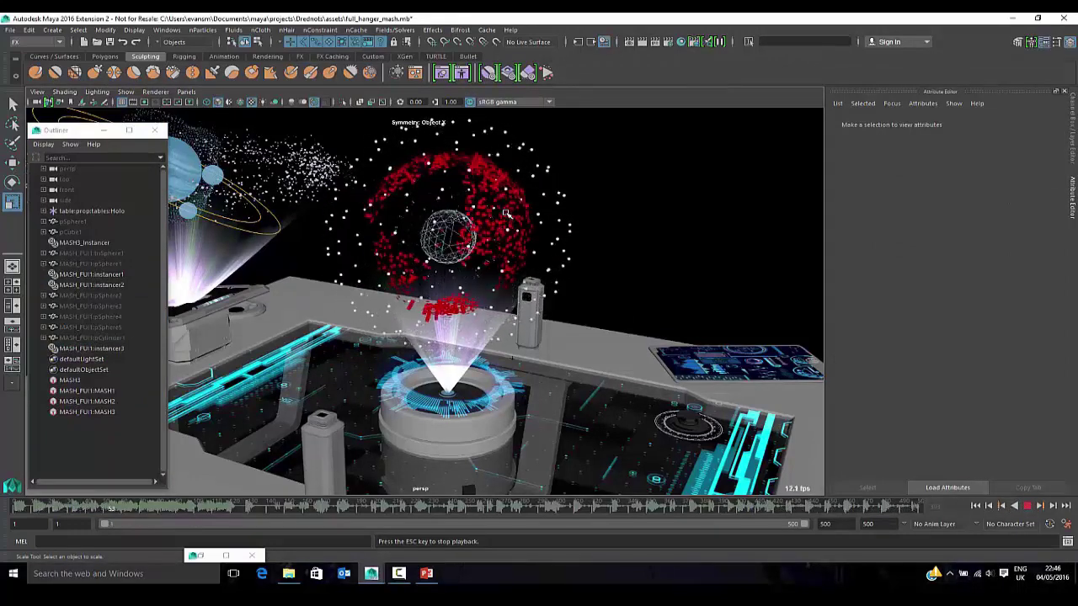
pyautogui.keyDown('alt'); pyautogui.moveTo(507, 214); pyautogui.dragTo(362, 236); pyautogui.keyUp('alt')
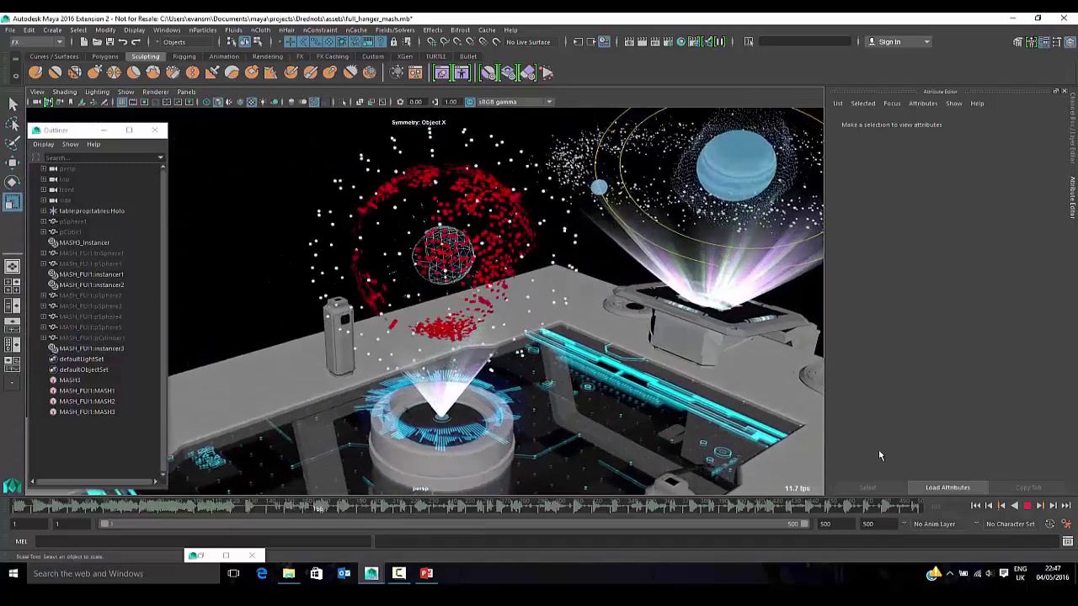
pyautogui.click(1026, 506)
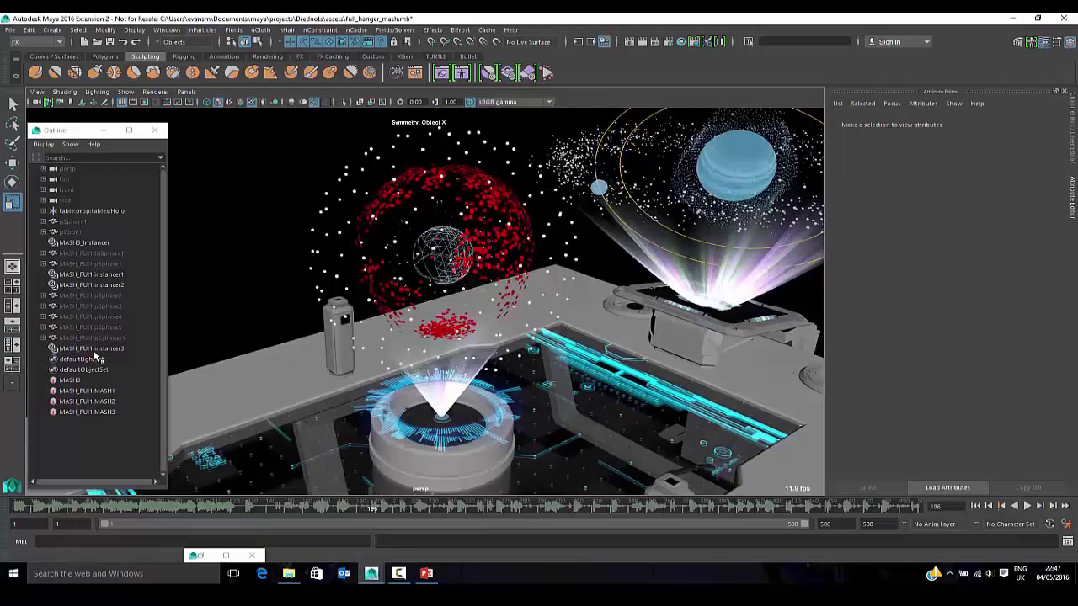
# - Replace pCube1 with a new polygon sphere as the instanced object of MASH3_Instancer
pyautogui.click(90, 243)
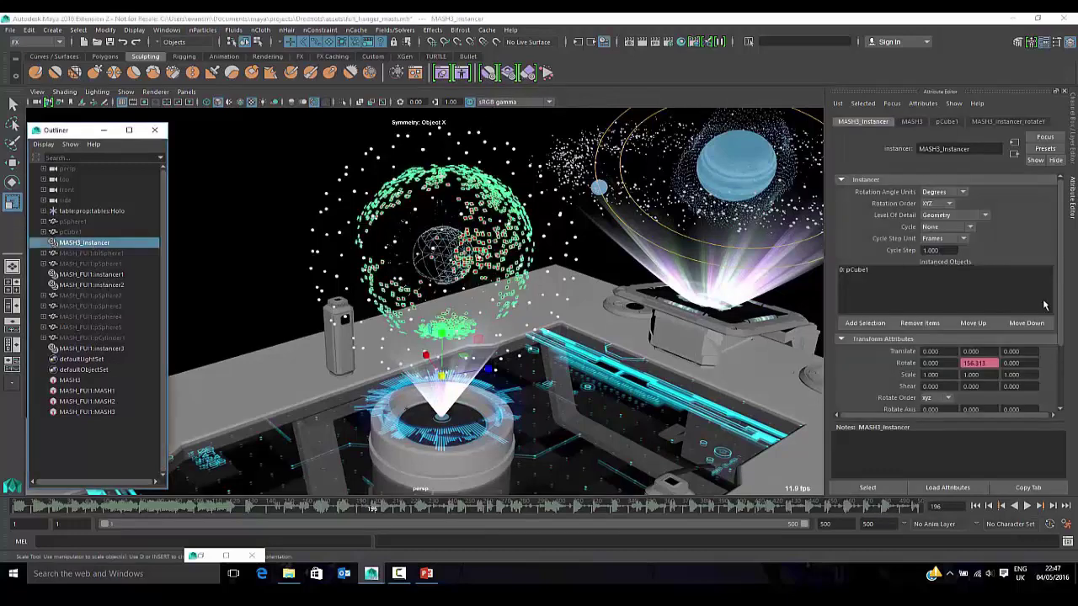
pyautogui.click(861, 273)
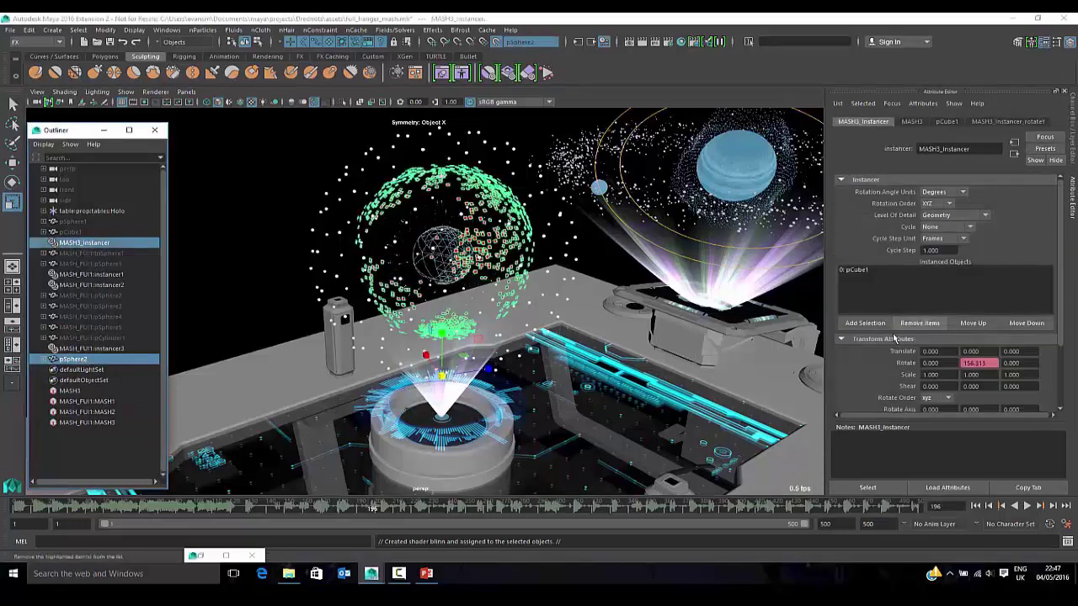
pyautogui.click(865, 323)
pyautogui.click(855, 269)
pyautogui.click(920, 323)
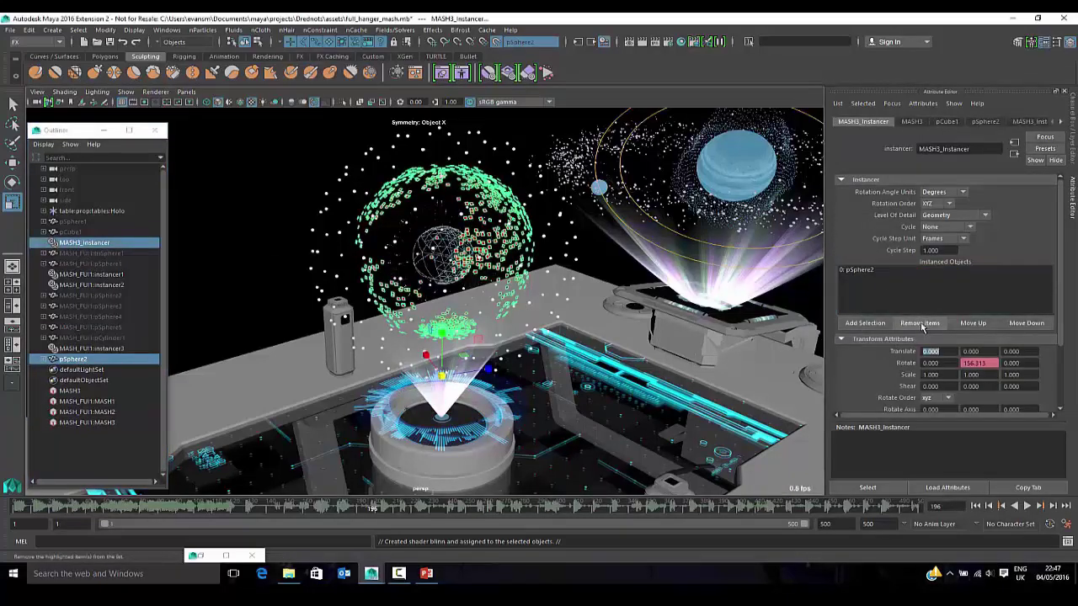
pyautogui.click(252, 178)
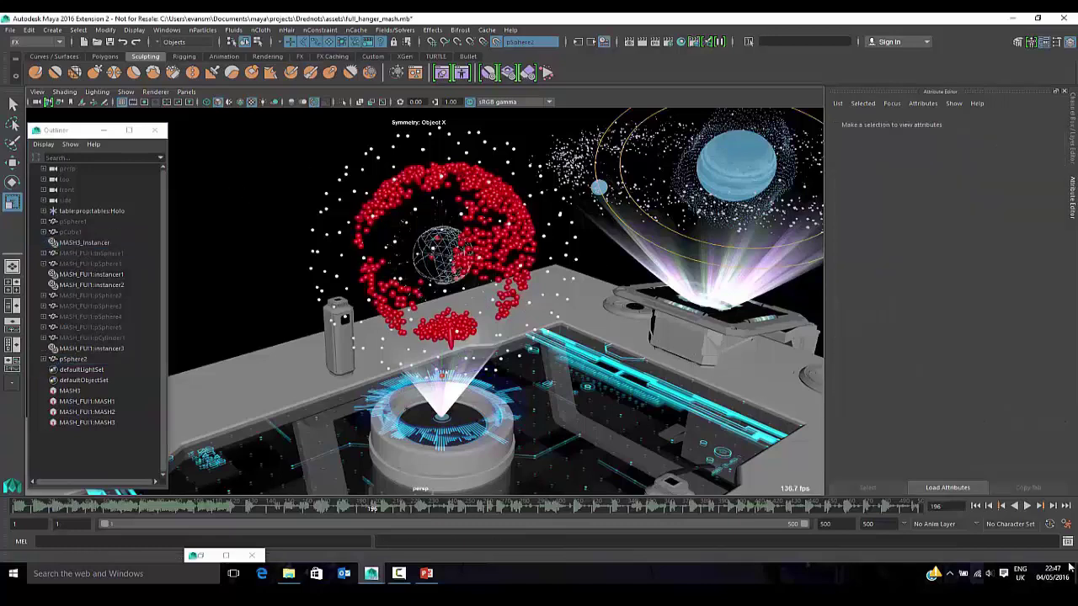
# - Set the mode of the MASH3_Audio_Scale node to Average and play the hologram animation
pyautogui.click(1028, 506)
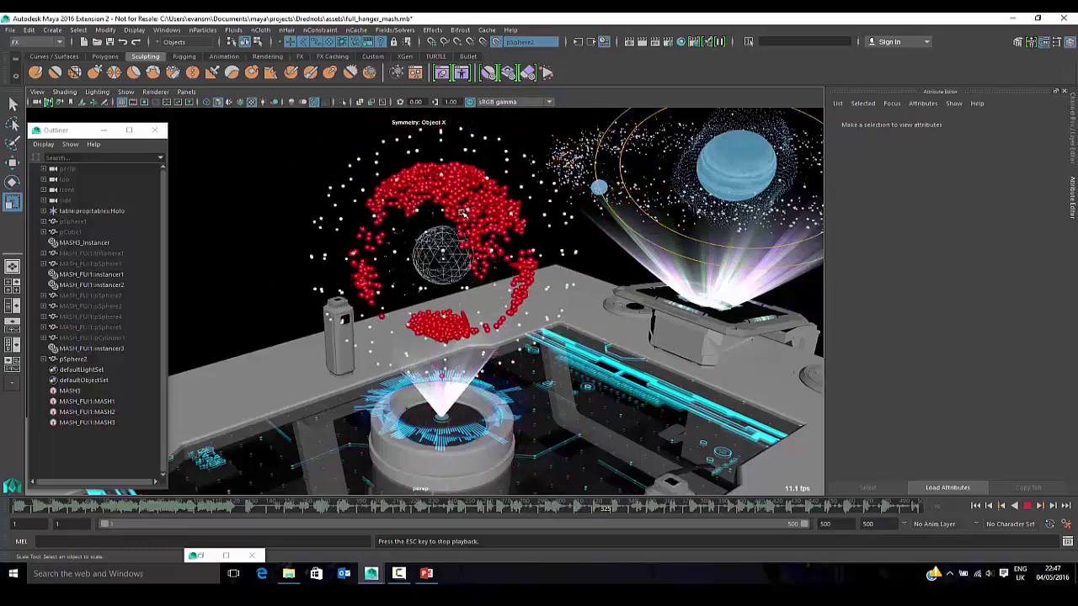
pyautogui.click(1028, 506)
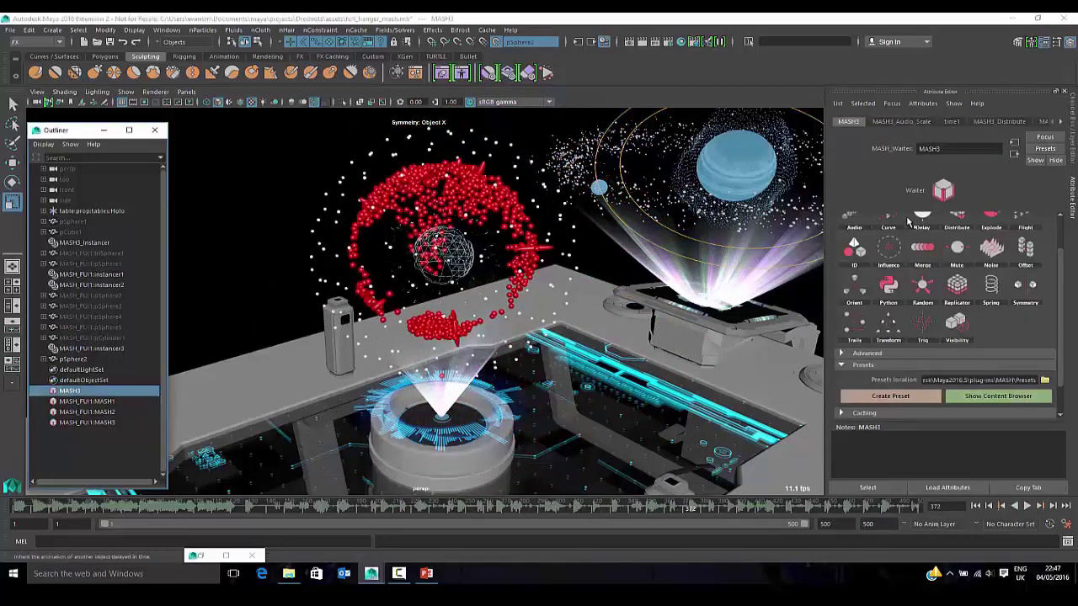
pyautogui.click(901, 121)
pyautogui.click(957, 242)
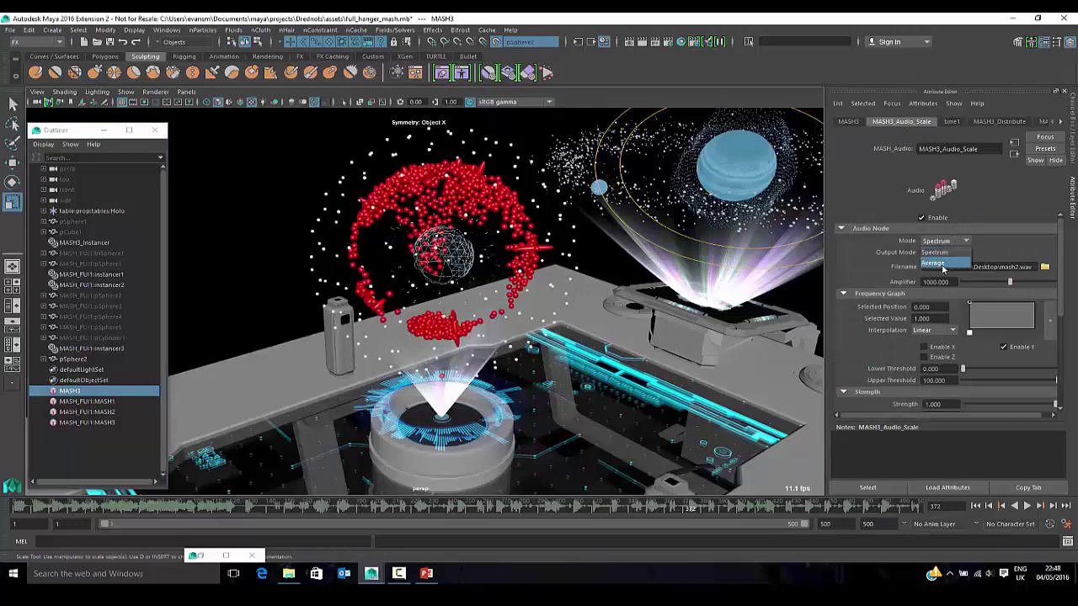
pyautogui.click(942, 265)
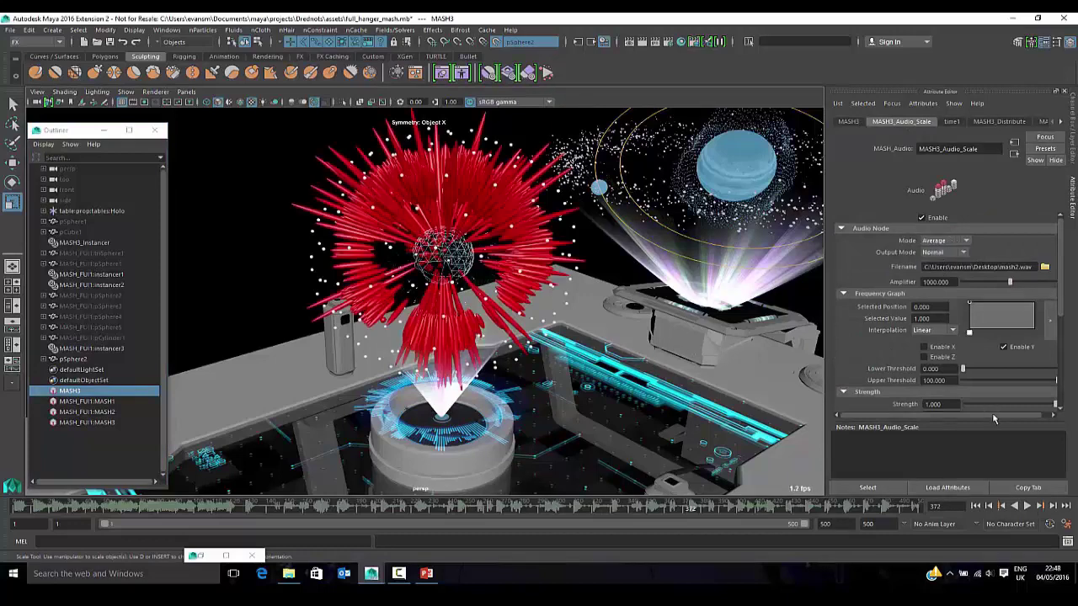
pyautogui.click(1028, 506)
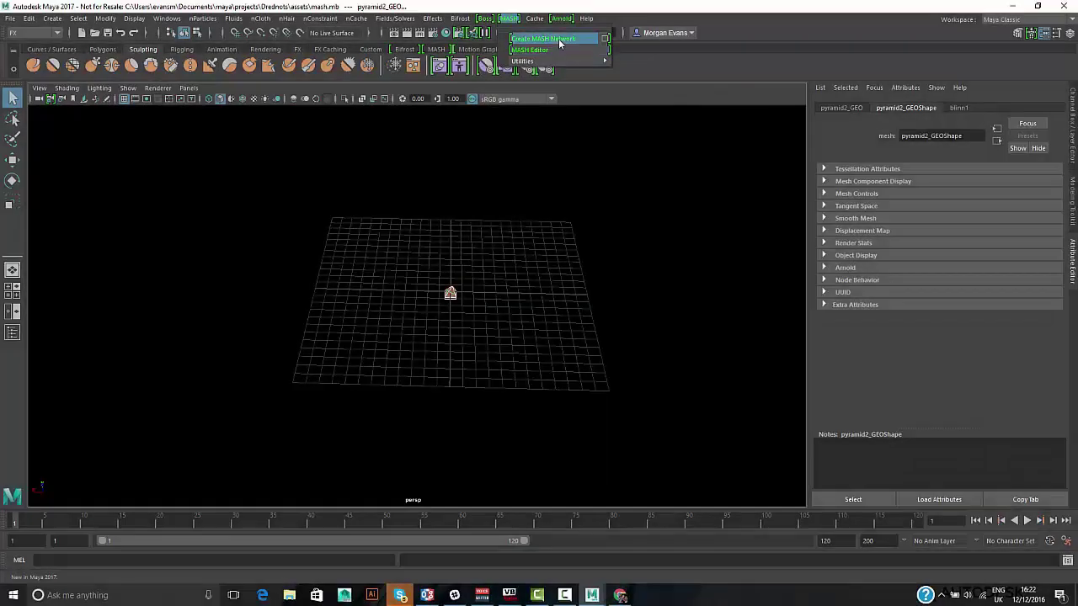
# - Create a MASH network from the pyramid with a 14 by 14 grid distribution in X and Z, with both distances set to 14
pyautogui.click(552, 38)
pyautogui.keyDown('alt'); pyautogui.moveTo(522, 168); pyautogui.dragTo(522, 241, button='right'); pyautogui.keyUp('alt')
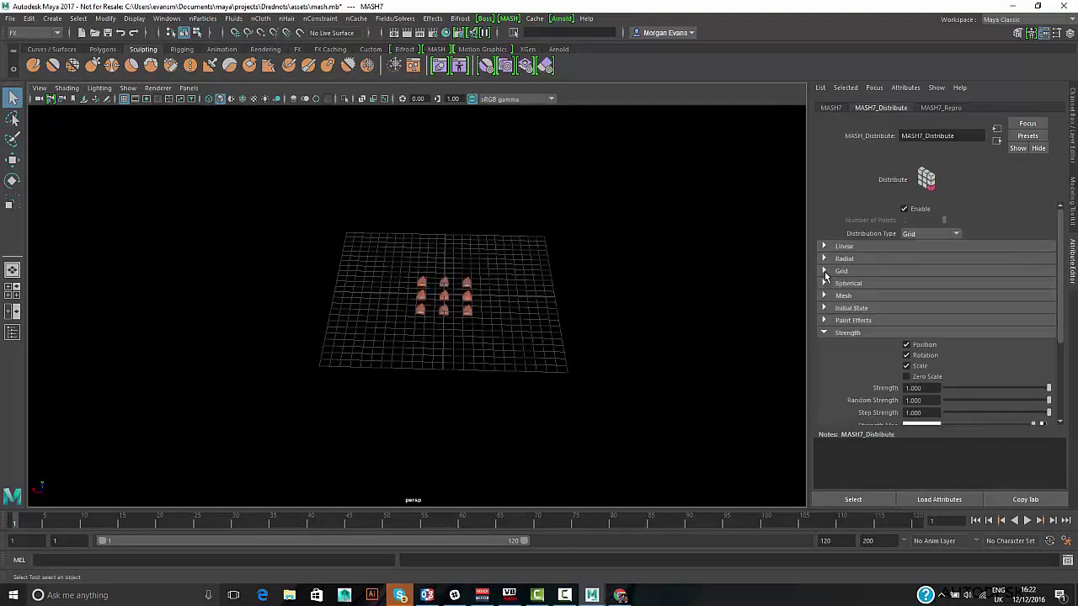
pyautogui.click(824, 271)
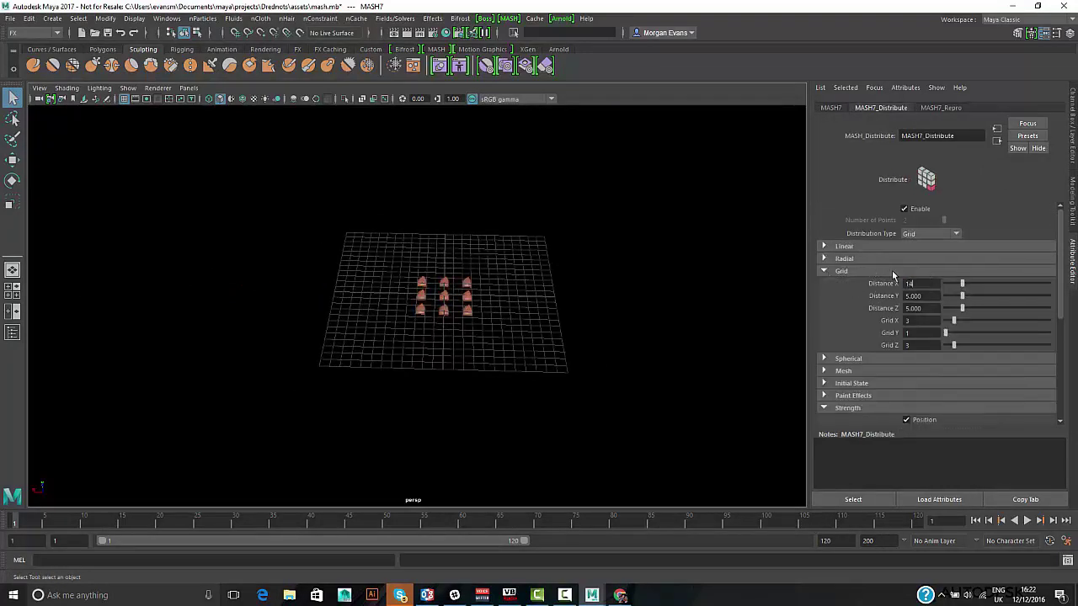
pyautogui.write('14')
pyautogui.click(907, 309)
pyautogui.write('14')
pyautogui.press('Tab')
pyautogui.write('14')
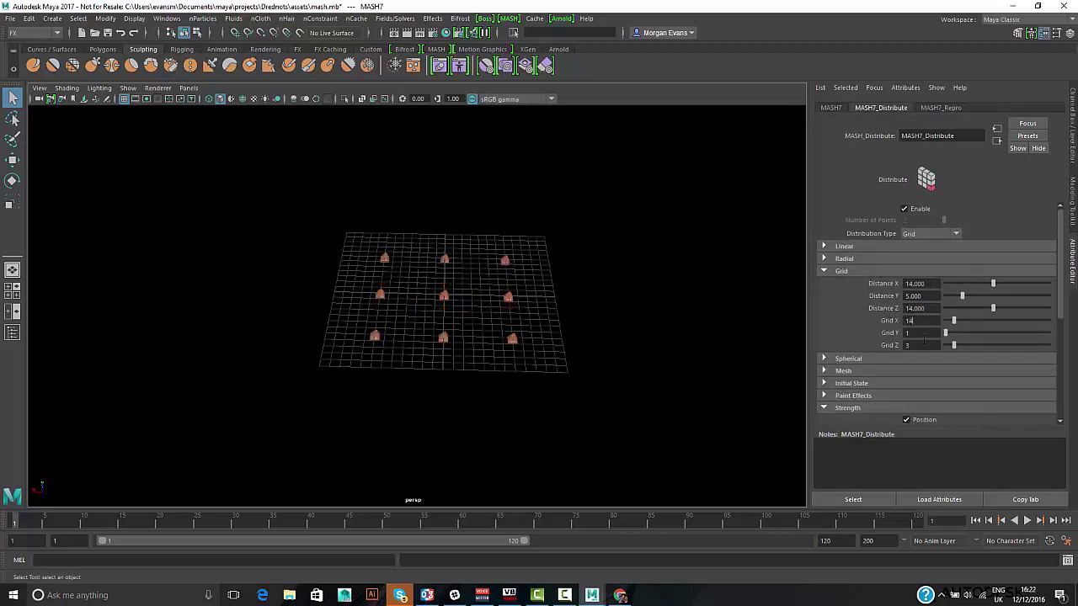
pyautogui.click(906, 345)
pyautogui.write('14')
pyautogui.press('Tab')
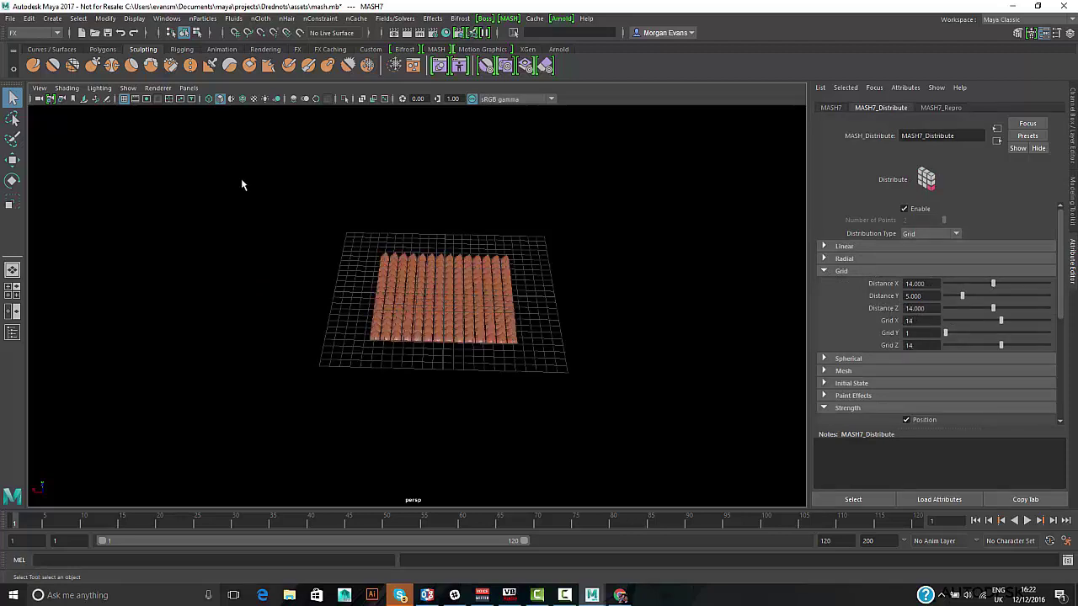
# - Hide the viewport grid and turn the view to show the pyramid array closer from a corner
pyautogui.click(124, 98)
pyautogui.keyDown('alt'); pyautogui.moveTo(513, 248); pyautogui.dragTo(594, 260); pyautogui.keyUp('alt')
pyautogui.keyDown('alt'); pyautogui.moveTo(594, 260); pyautogui.dragTo(693, 242, button='right'); pyautogui.keyUp('alt')
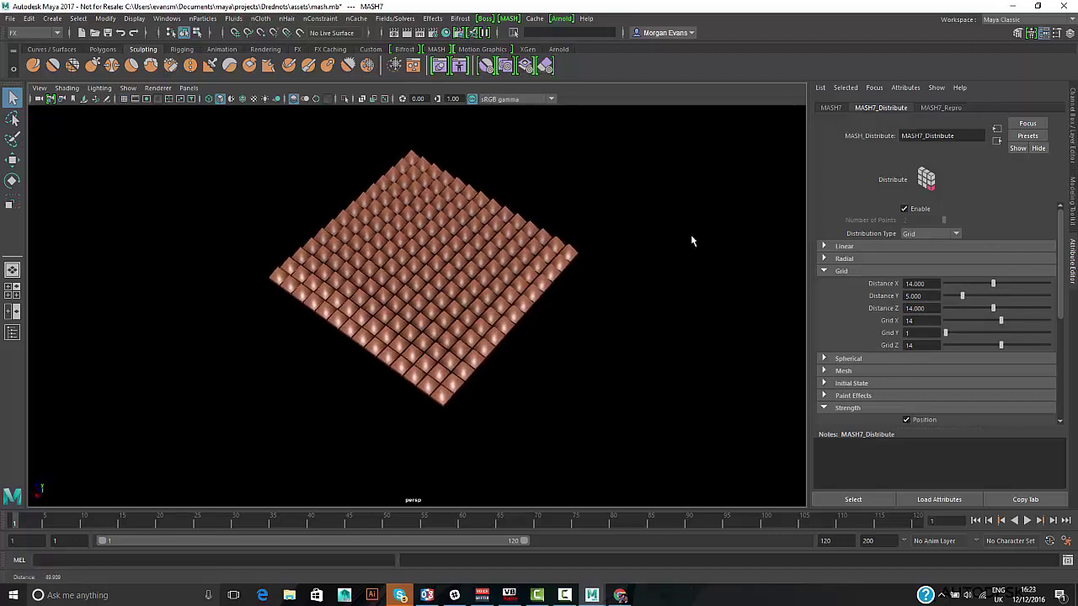
pyautogui.keyDown('alt'); pyautogui.moveTo(692, 241); pyautogui.dragTo(636, 246); pyautogui.keyUp('alt')
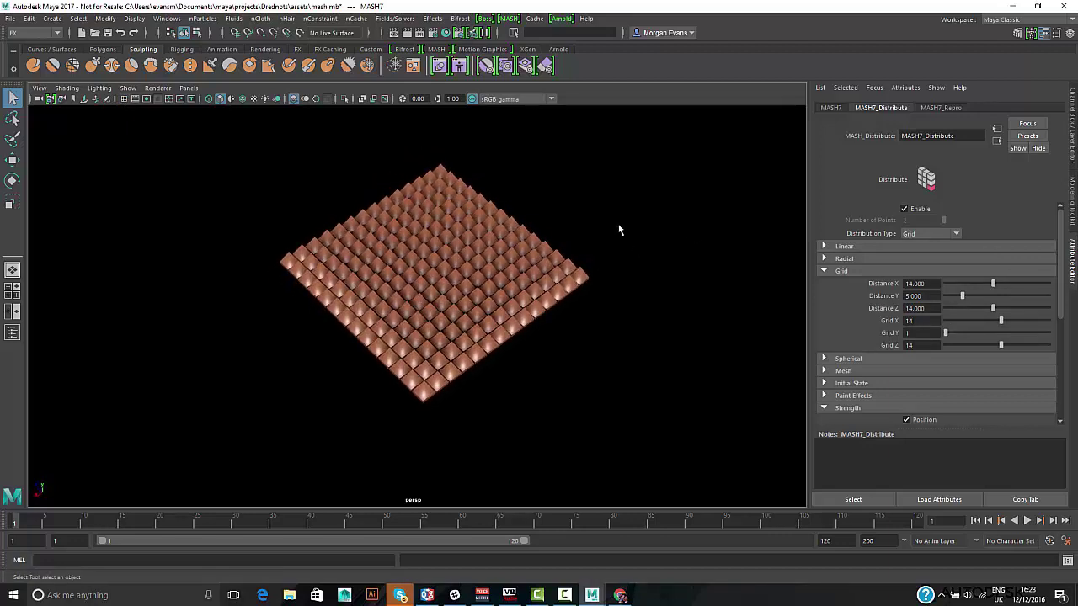
# - Add an Offset node to MASH7 and set its offset rotation in Z to 180
pyautogui.click(831, 108)
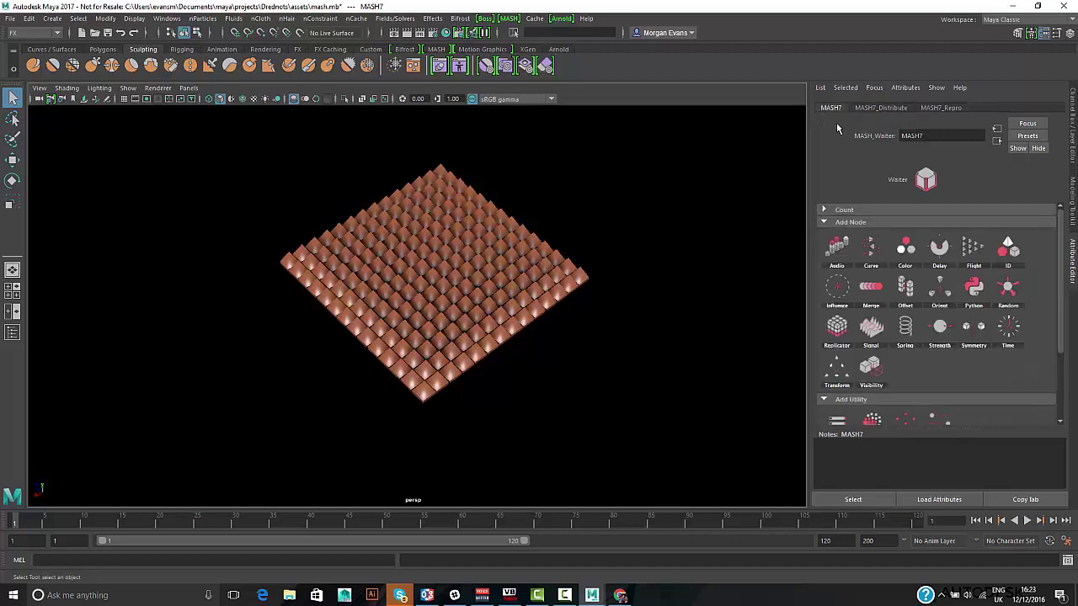
pyautogui.click(909, 294)
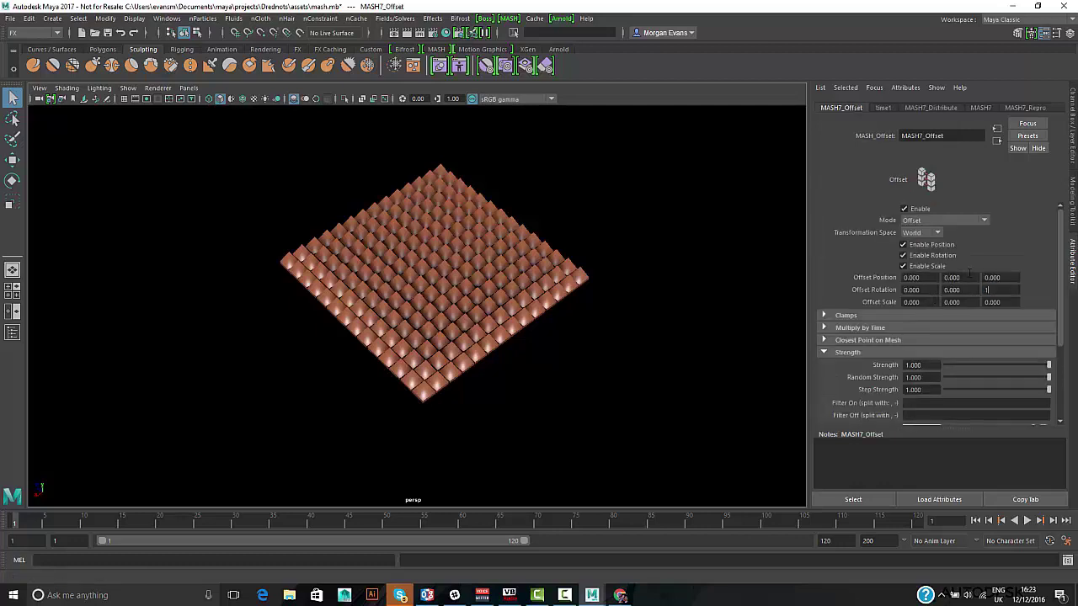
pyautogui.press('Return')
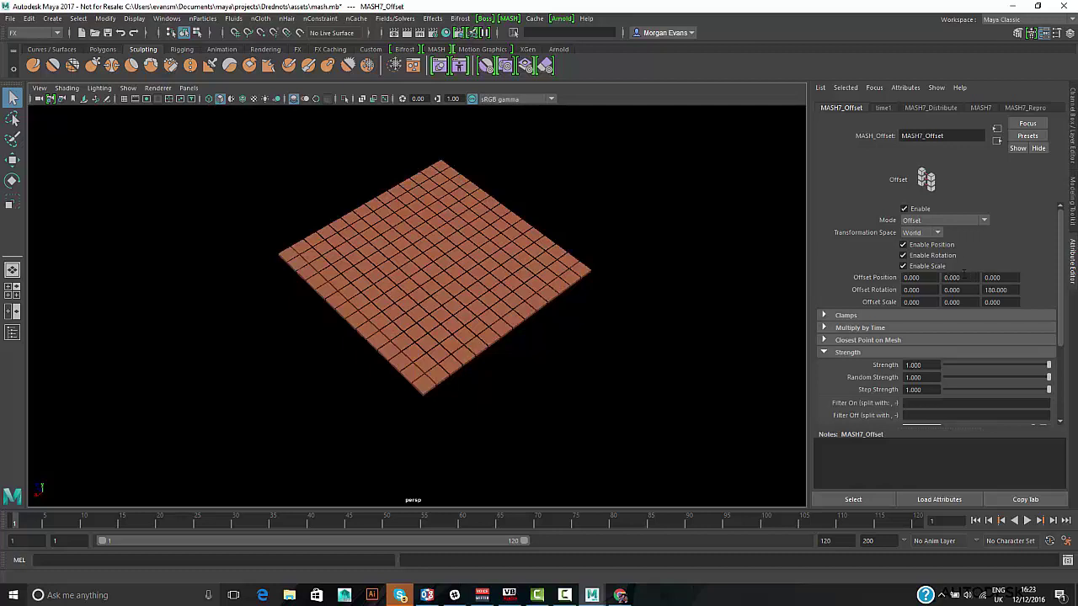
# - Create a falloff object for MASH7_Offset and set its X, Y and Z scale to 20
pyautogui.scroll(-5, 963, 275)
pyautogui.click(872, 311)
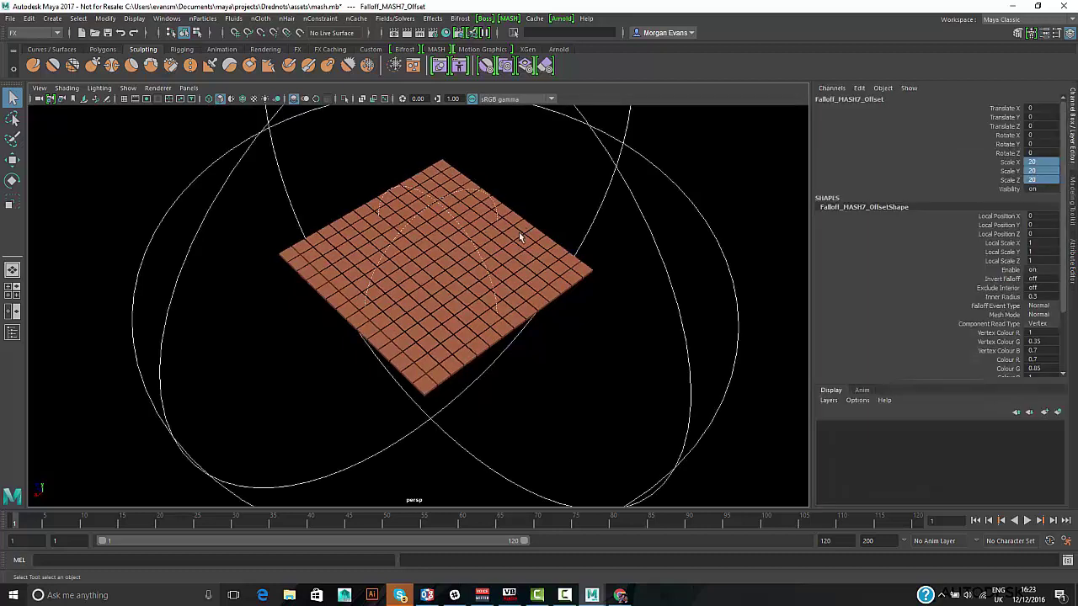
pyautogui.moveTo(640, 216); pyautogui.dragTo(642, 214)
pyautogui.press('f')
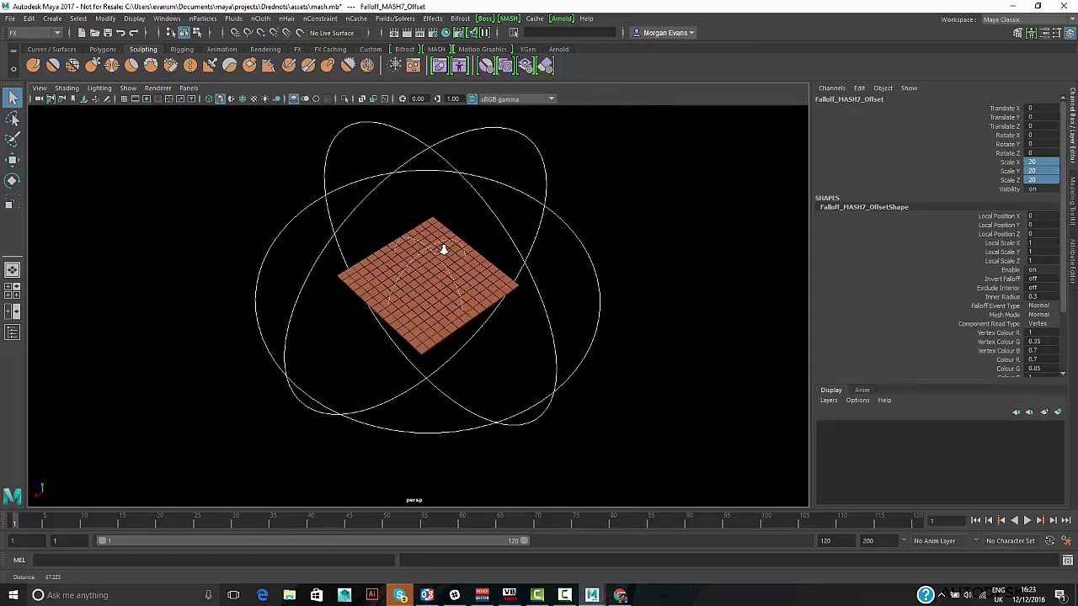
# - Move the MASH7_Offset falloff to about X -0.39, Y 1.04, Z 1.35 and key its translation at frame 1
pyautogui.press('w')
pyautogui.moveTo(432, 278)
pyautogui.mouseDown()
pyautogui.moveTo(448, 295)
pyautogui.moveTo(671, 329)
pyautogui.moveTo(509, 309)
pyautogui.moveTo(426, 270)
pyautogui.mouseUp()
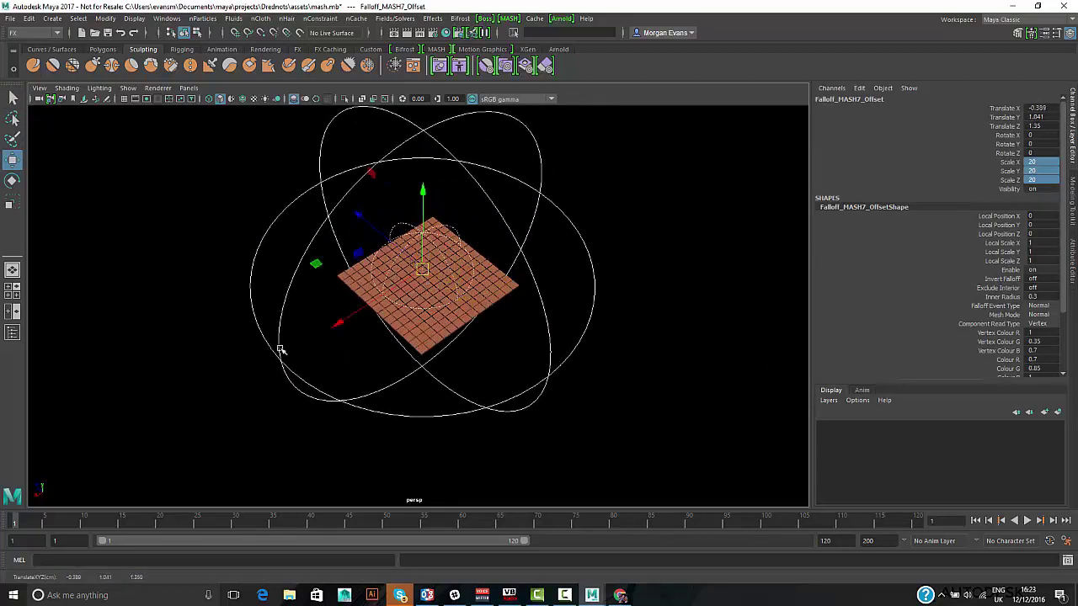
pyautogui.moveTo(1005, 109); pyautogui.dragTo(1006, 126)
pyautogui.rightClick(1002, 127)
pyautogui.click(977, 138)
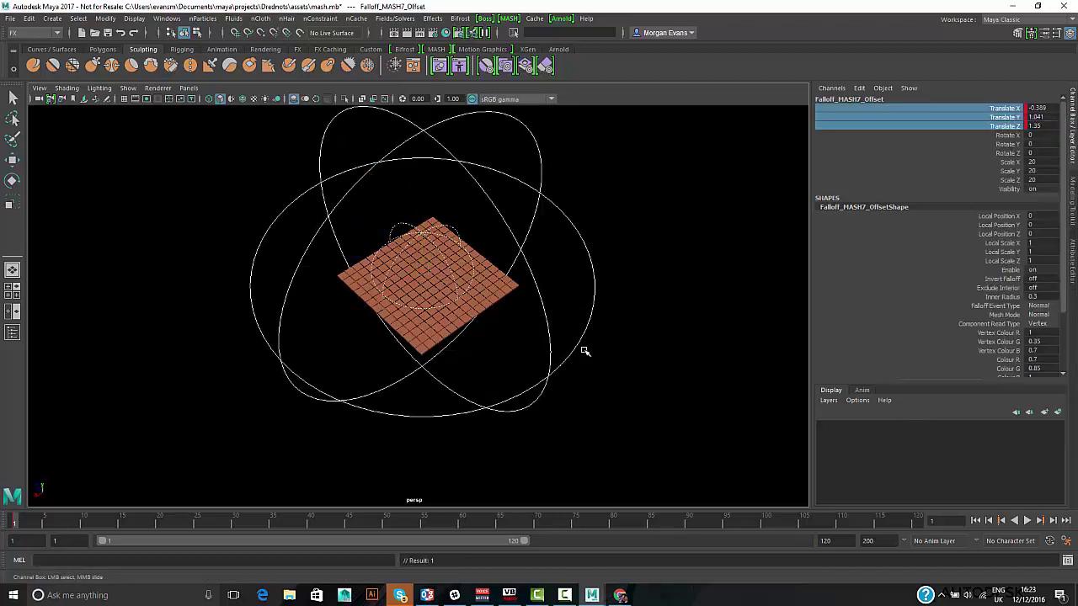
# - At frame 40, move the MASH7_Offset falloff sideways off the tile array and key its translation
pyautogui.click(310, 520)
pyautogui.press('w')
pyautogui.moveTo(428, 270); pyautogui.dragTo(759, 296)
pyautogui.rightClick(1011, 133)
pyautogui.click(981, 150)
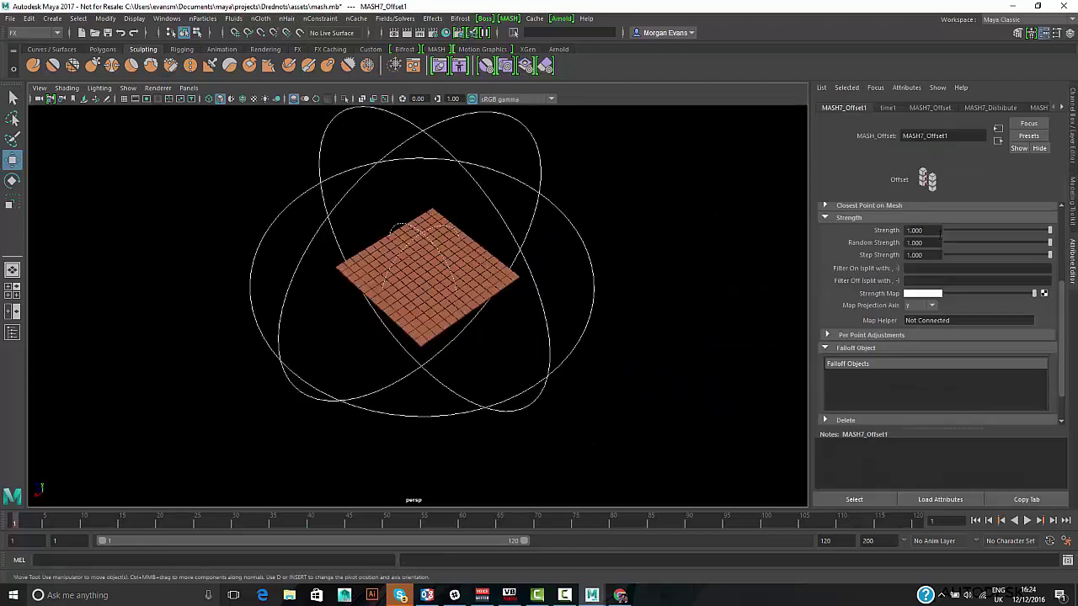
# - Create a falloff object for MASH7_Offset1 and set its X, Y and Z scale to 20
pyautogui.scroll(-2, 935, 337)
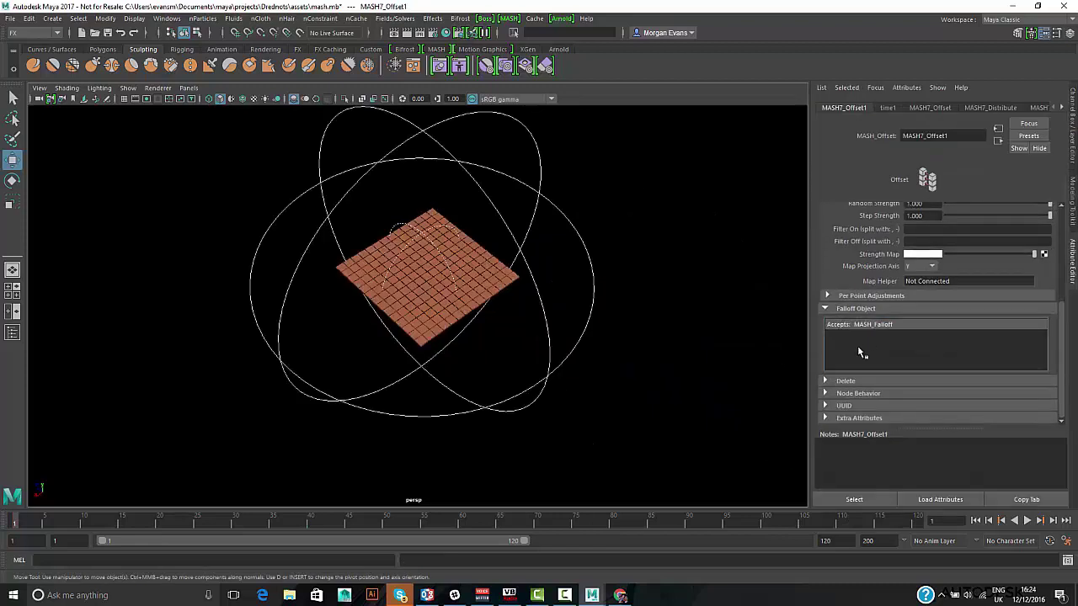
pyautogui.rightClick(862, 351)
pyautogui.click(882, 354)
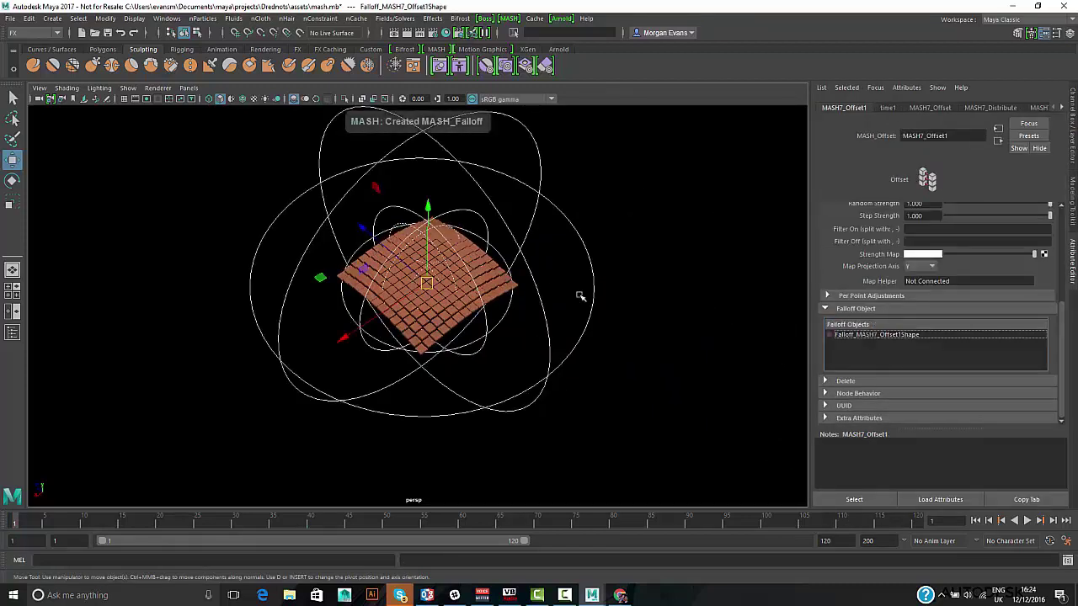
pyautogui.hotkey('ctrl', 'a')
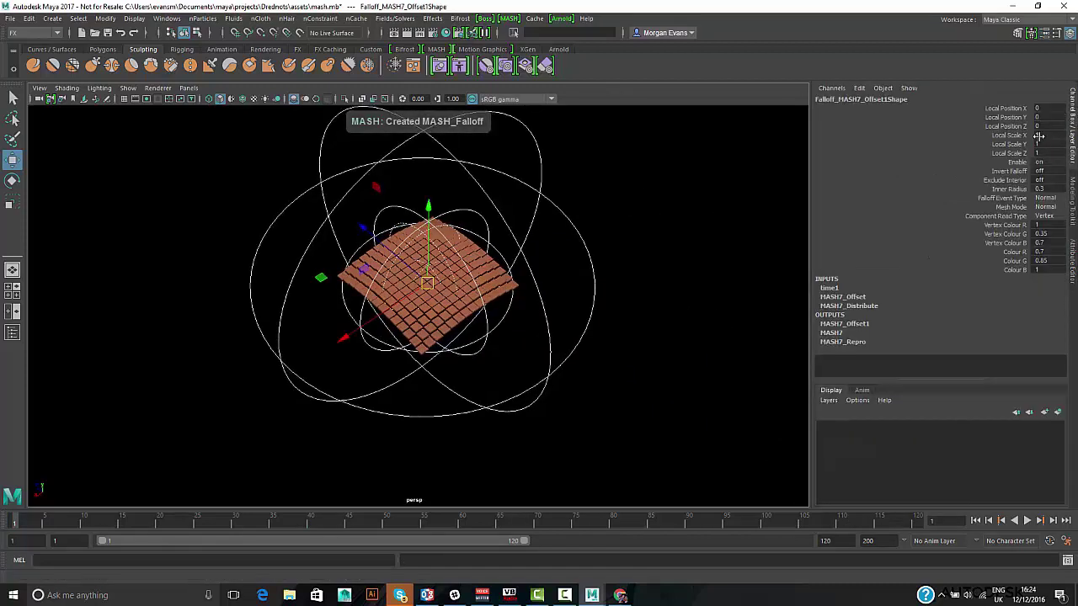
pyautogui.click(470, 219)
pyautogui.moveTo(1041, 162); pyautogui.dragTo(1041, 177)
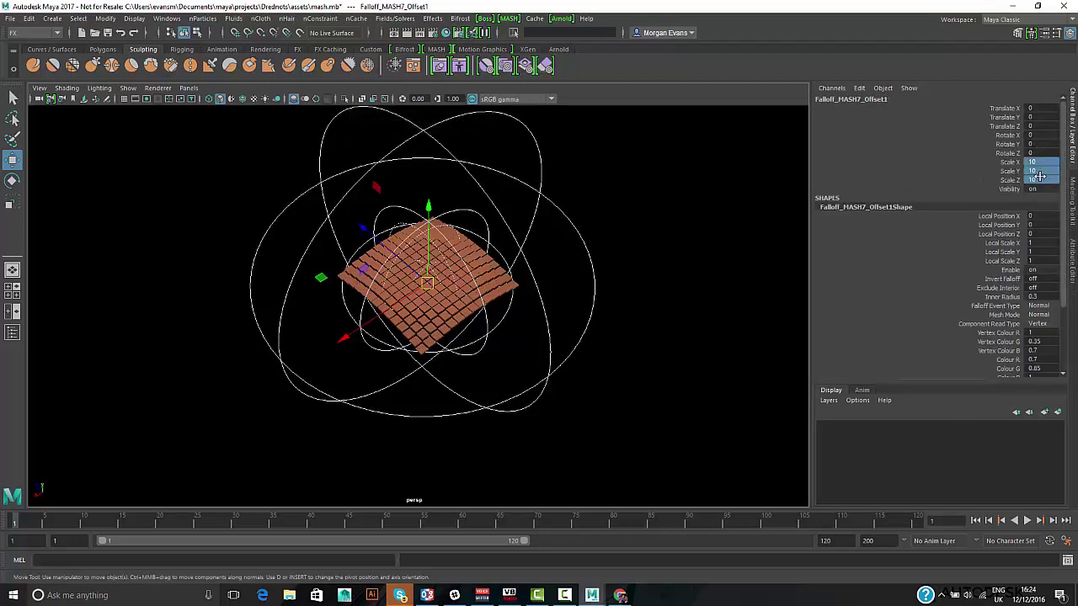
pyautogui.press('Return')
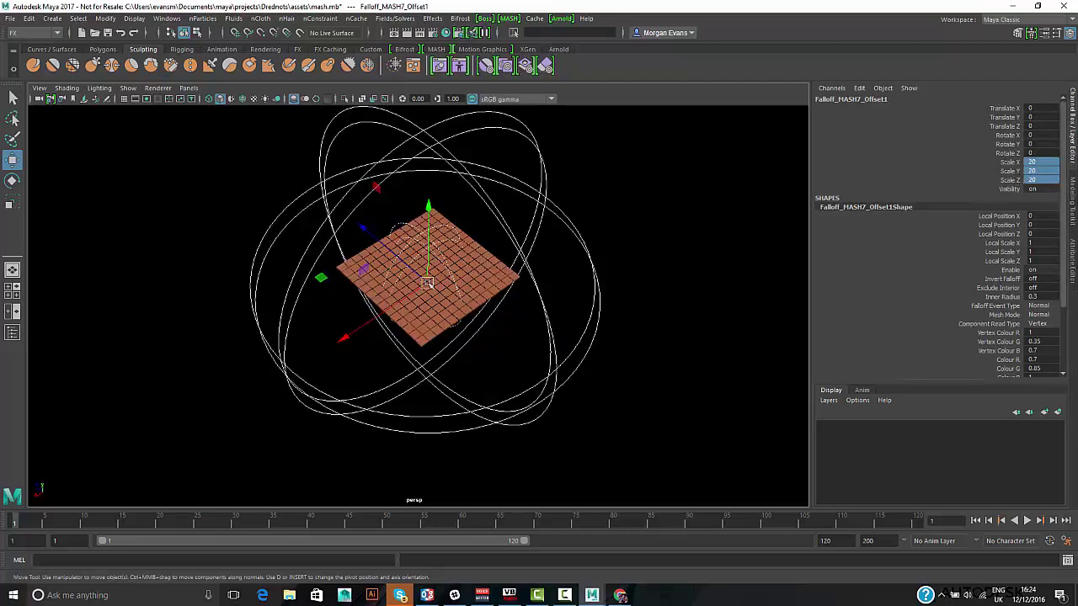
# - Undo a trial move of the MASH7_Offset1 falloff and play the animation from a low side view
pyautogui.moveTo(428, 283); pyautogui.dragTo(445, 268)
pyautogui.hotkey('ctrl', 'z')
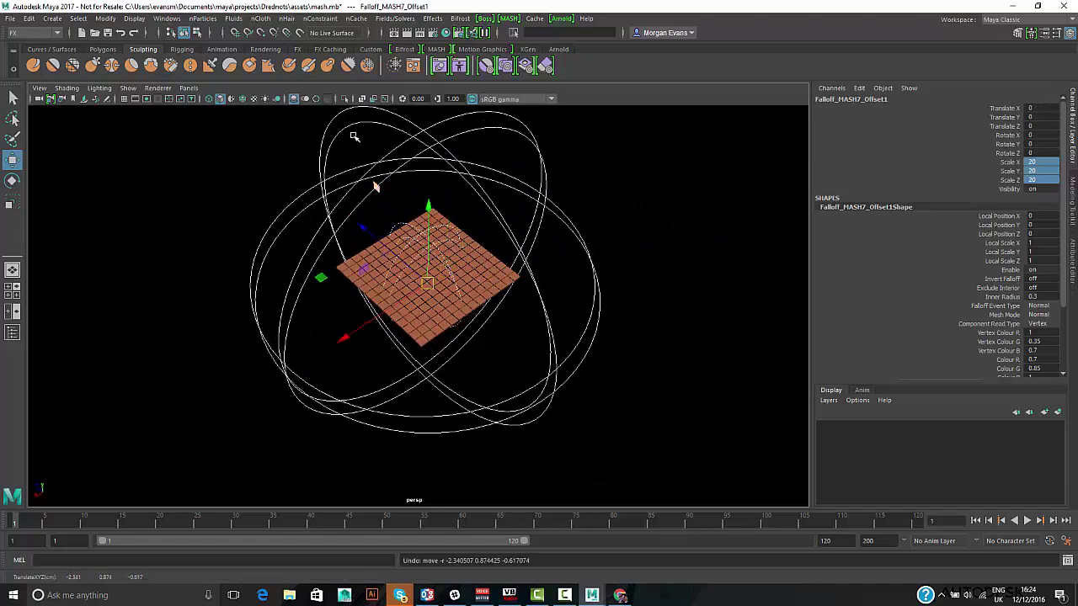
pyautogui.hotkey('ctrl', 'a')
pyautogui.keyDown('alt'); pyautogui.moveTo(354, 136); pyautogui.dragTo(691, 253); pyautogui.keyUp('alt')
pyautogui.hotkey('alt', 'v')
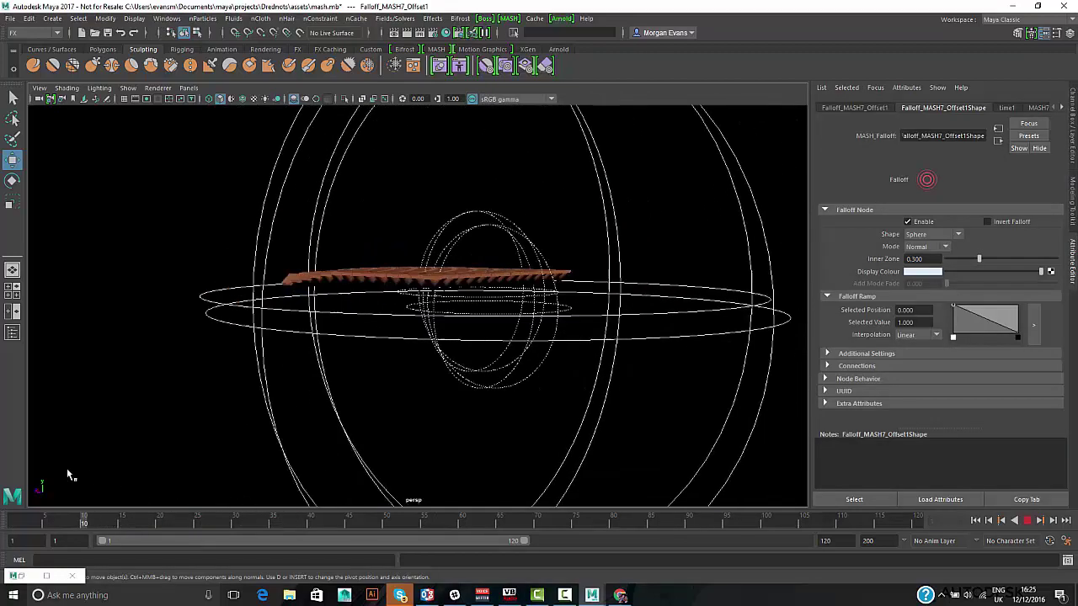
pyautogui.hotkey('alt', 'v')
pyautogui.hotkey('alt', 'shift', 'v')
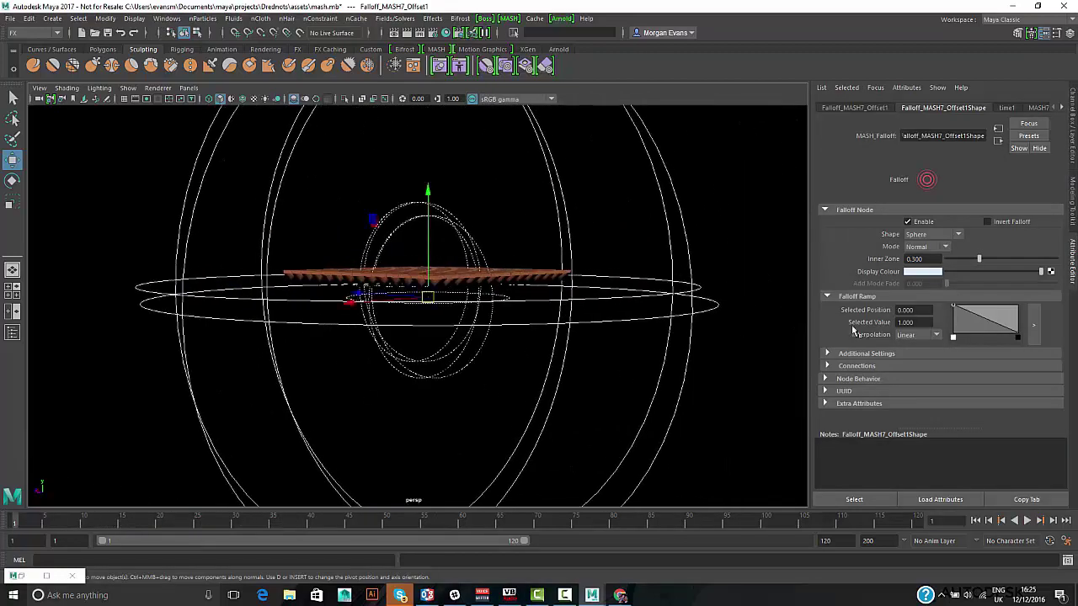
# - Shape the MASH7_Offset1 falloff ramp with Spline interpolation, peaking at 1.000 at position 0.478, and scrub the animation
pyautogui.click(923, 335)
pyautogui.click(927, 384)
pyautogui.moveTo(955, 308); pyautogui.dragTo(984, 307)
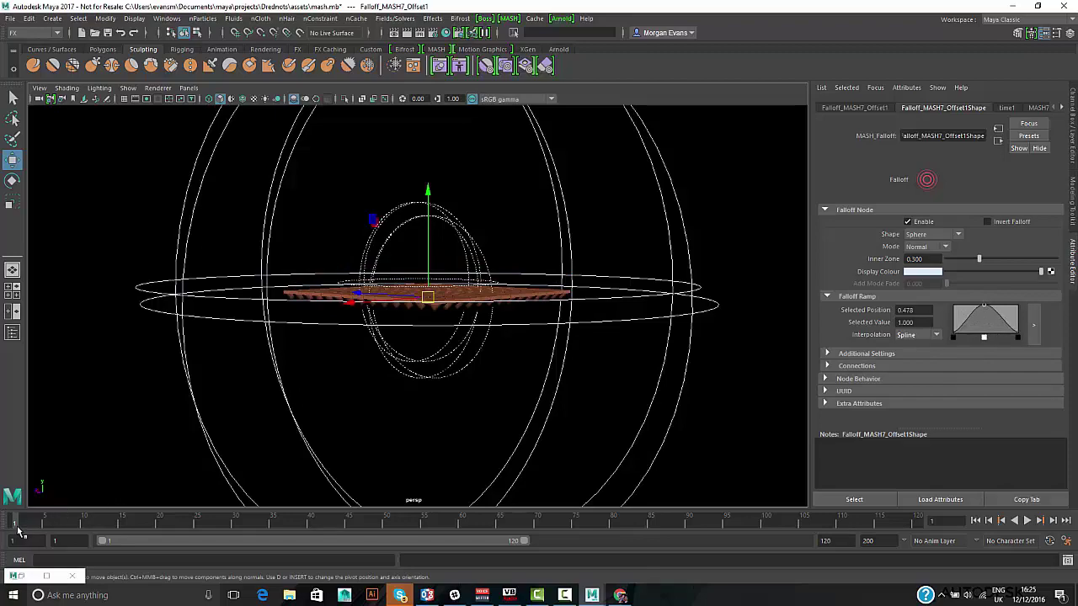
pyautogui.moveTo(21, 532); pyautogui.dragTo(78, 479)
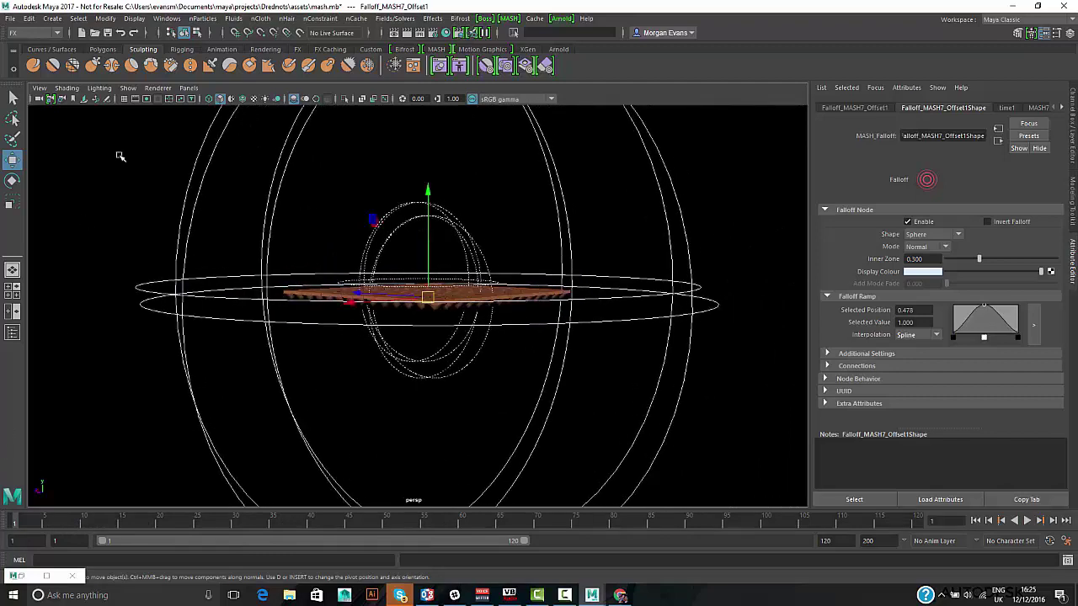
# - Hide both falloff objects and scrub the tile animation from above
pyautogui.moveTo(156, 149); pyautogui.dragTo(261, 194)
pyautogui.keyDown('alt'); pyautogui.moveTo(635, 182); pyautogui.dragTo(535, 299); pyautogui.keyUp('alt')
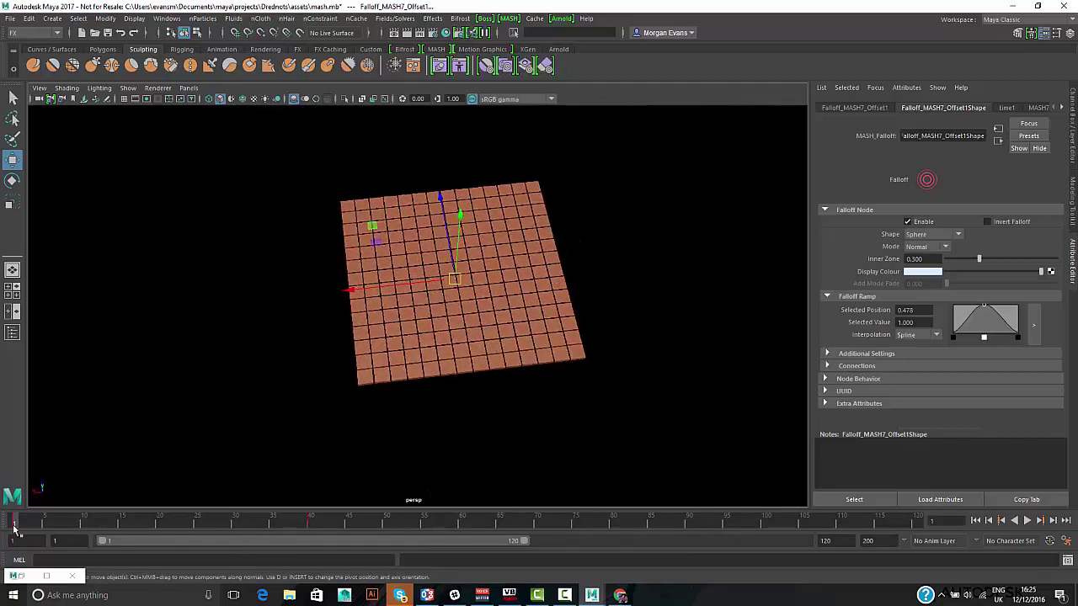
pyautogui.moveTo(17, 519)
pyautogui.mouseDown()
pyautogui.moveTo(291, 541)
pyautogui.moveTo(14, 519)
pyautogui.mouseUp()
pyautogui.press('w')
# - Add a Strength node to MASH7, create a falloff object for it, and show that falloff's channels
pyautogui.click(927, 179)
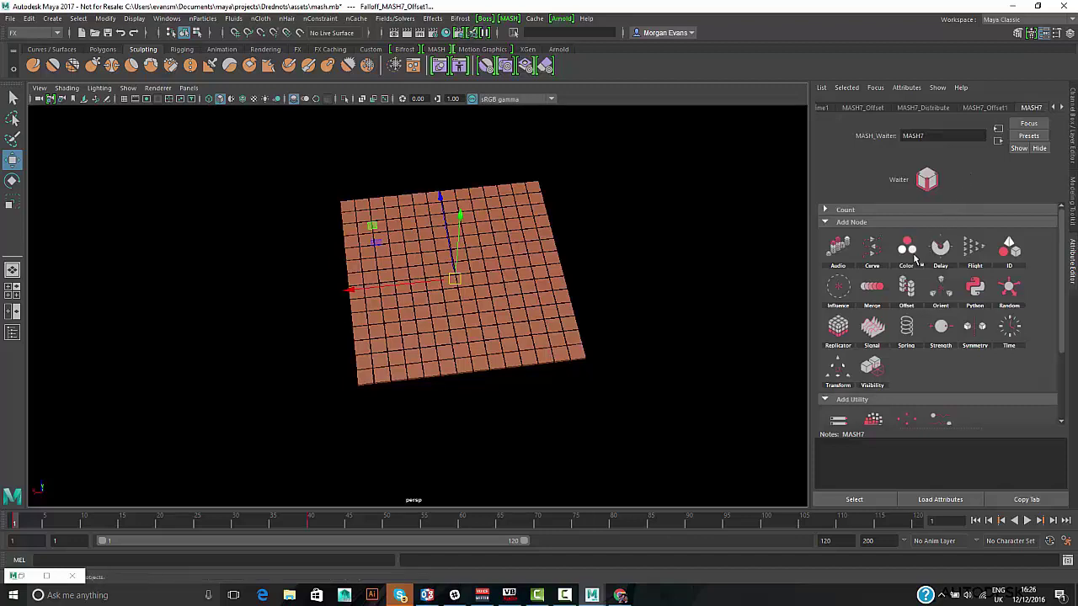
pyautogui.click(941, 338)
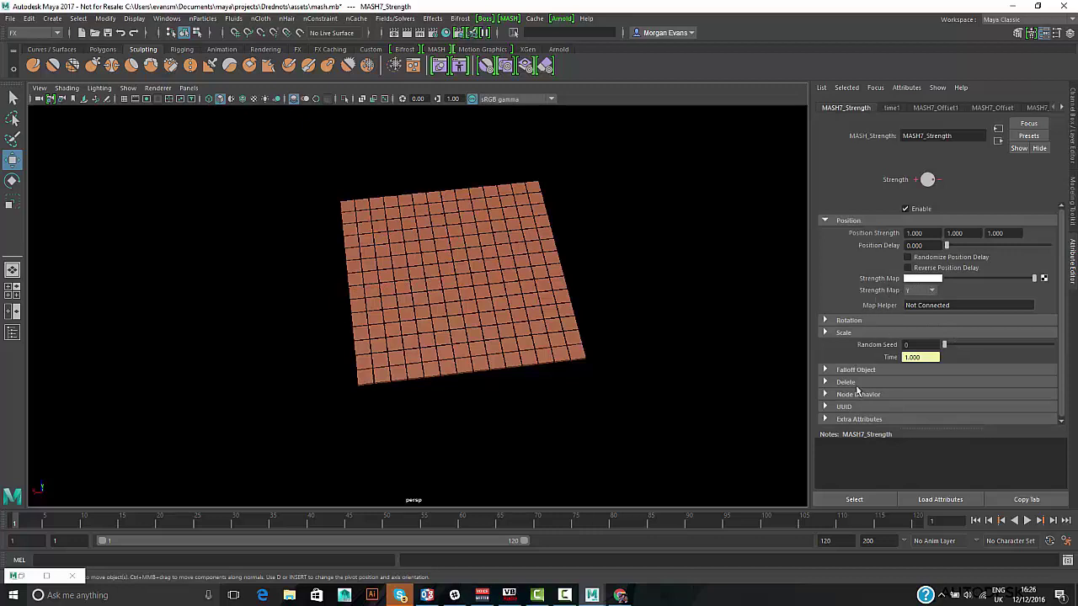
pyautogui.click(826, 371)
pyautogui.scroll(-2, 920, 392)
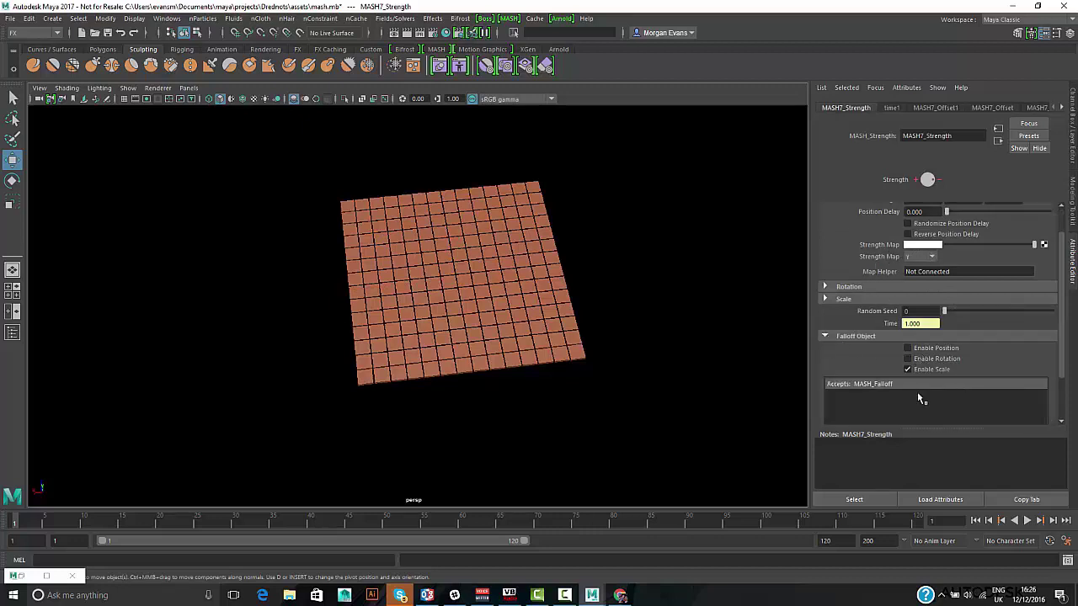
pyautogui.rightClick(897, 370)
pyautogui.click(914, 373)
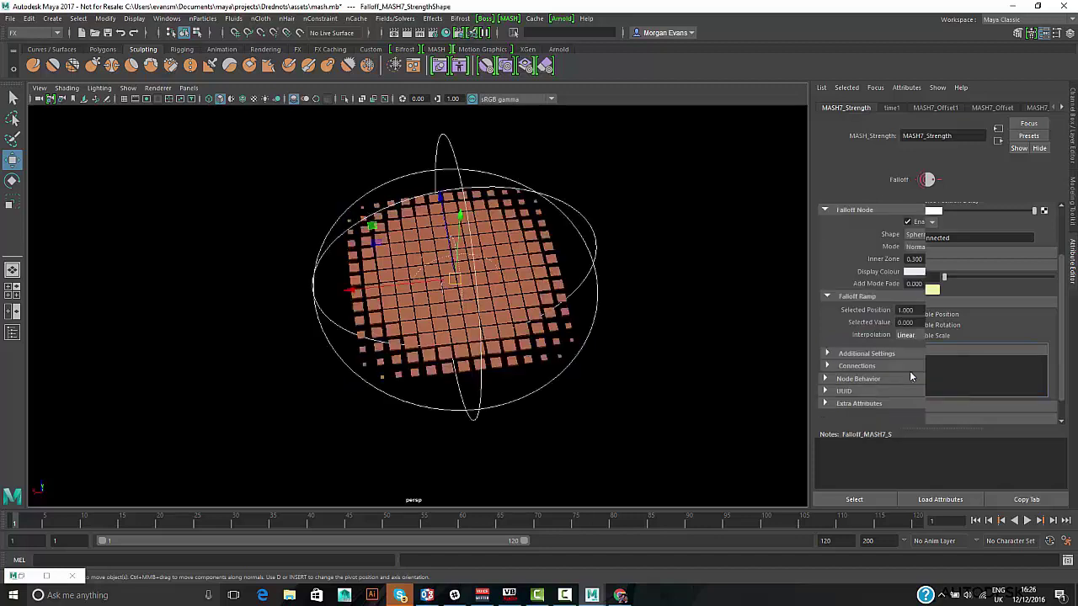
pyautogui.click(1073, 126)
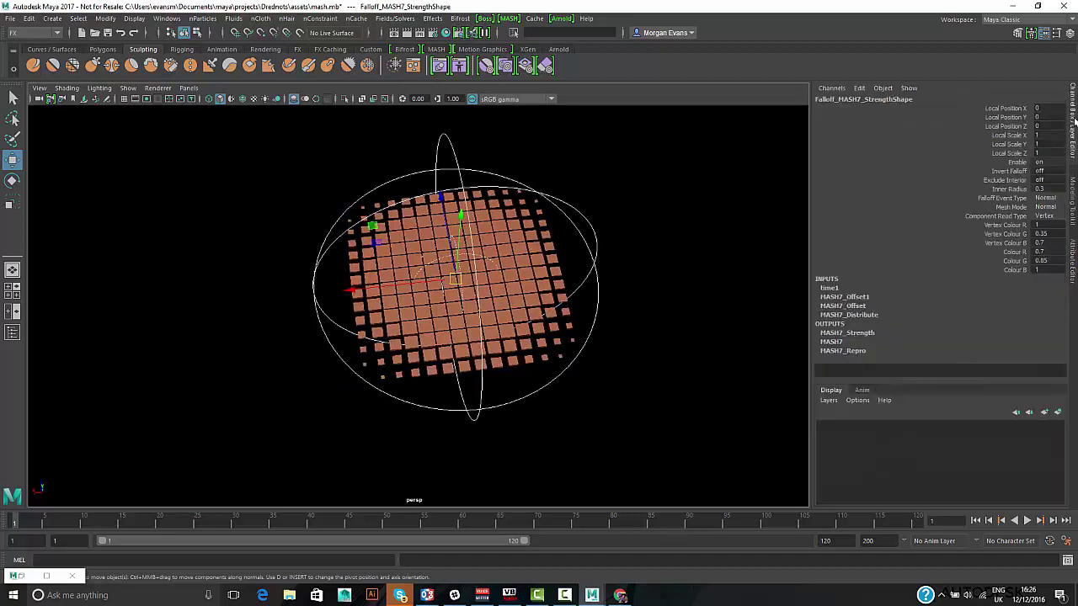
# - Set Scale X, Y and Z of the Falloff_MASH7_Strength object to 20
pyautogui.click(585, 259)
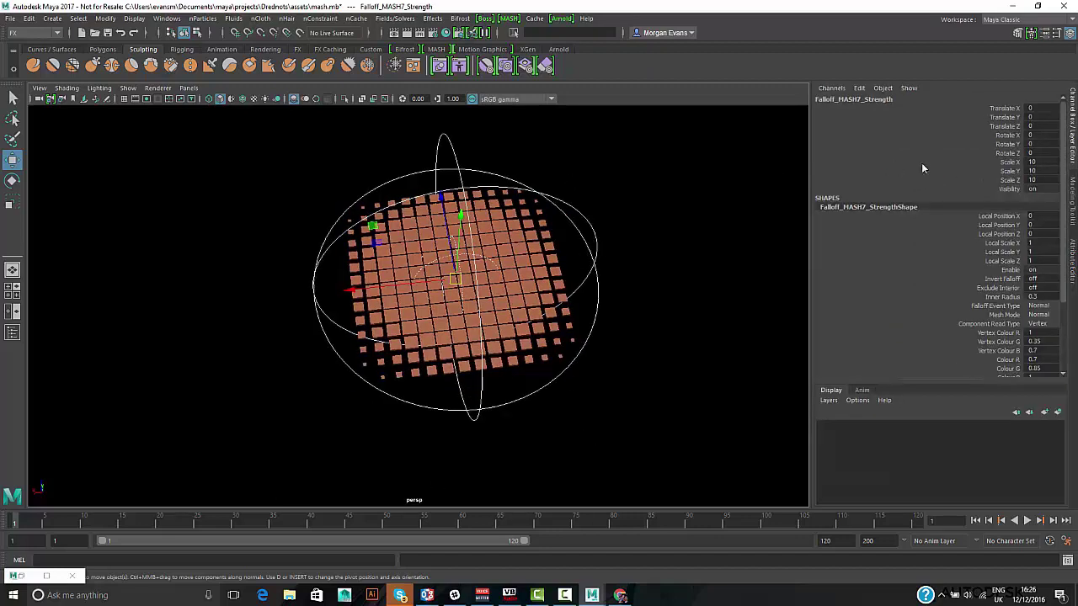
pyautogui.moveTo(1041, 165); pyautogui.dragTo(1041, 179)
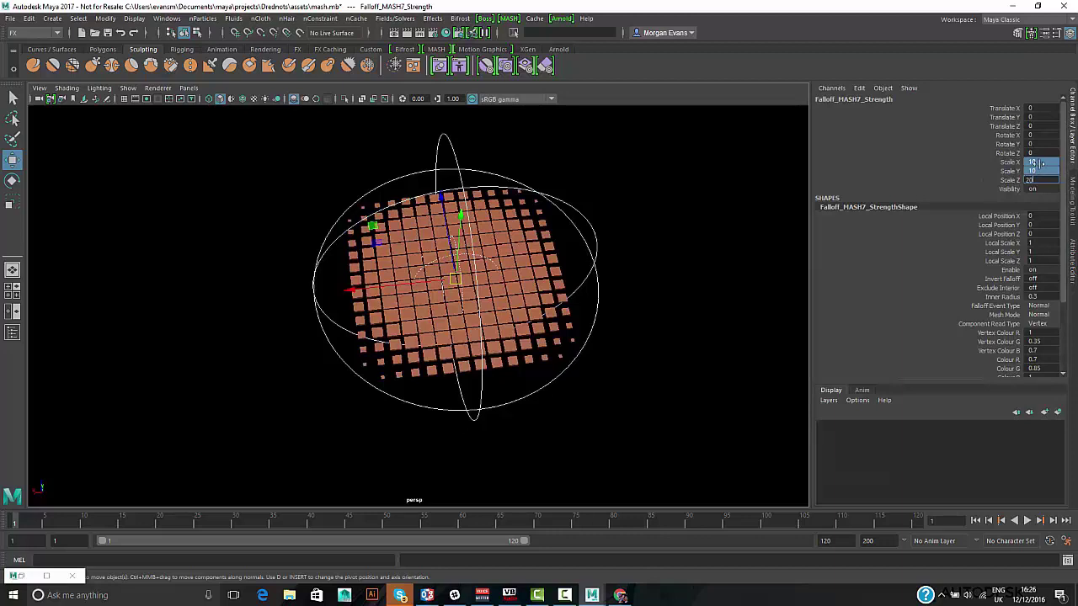
pyautogui.press('Return')
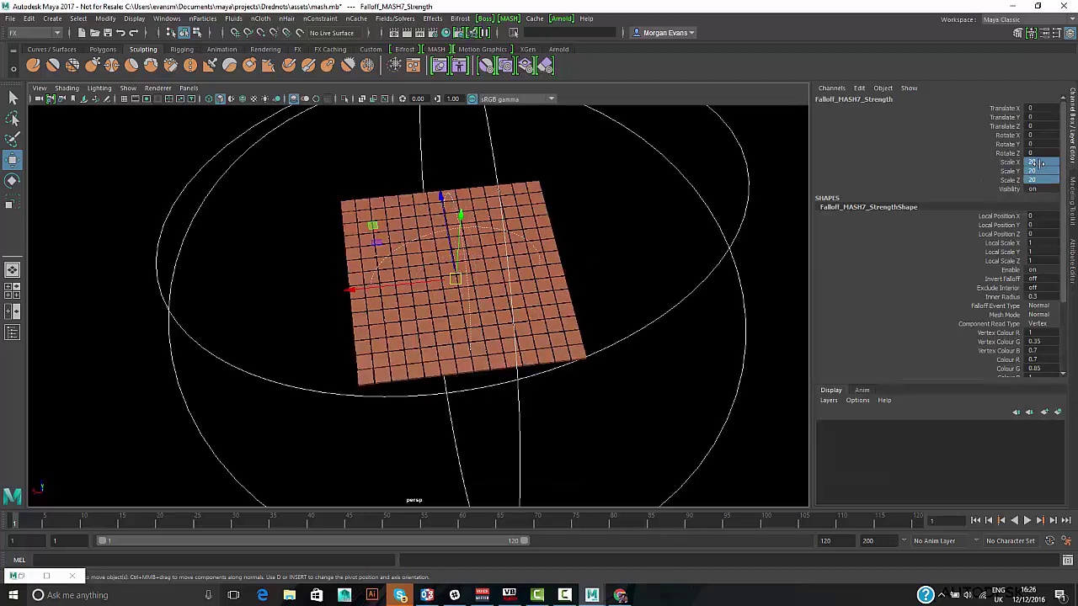
# - Key the Strength falloff's Translate X, Y and Z channels at frame 40
pyautogui.click(311, 522)
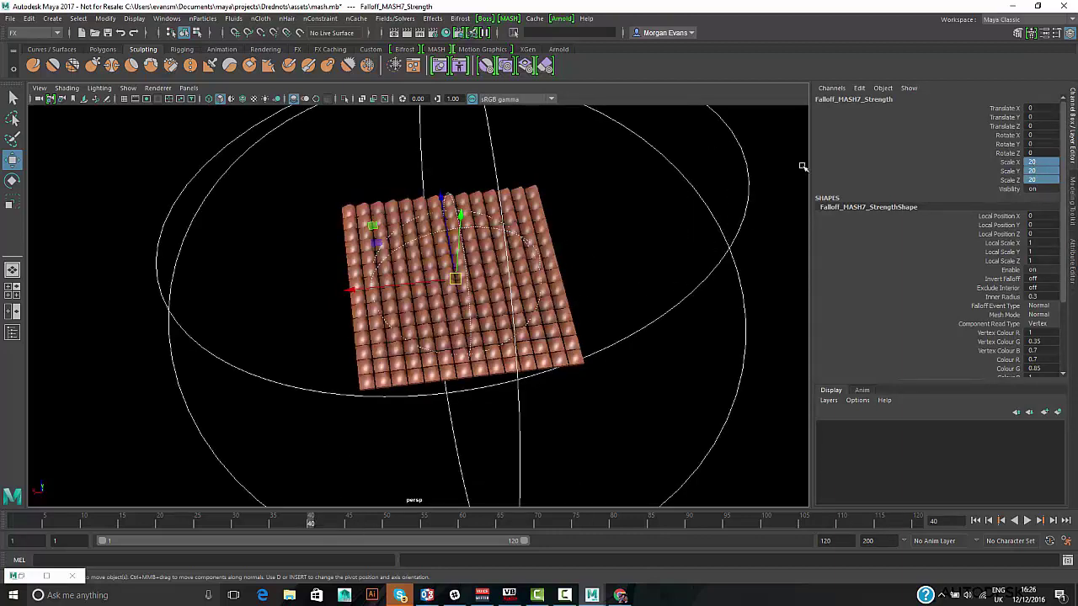
pyautogui.moveTo(1015, 107); pyautogui.dragTo(1004, 127)
pyautogui.rightClick(1004, 127)
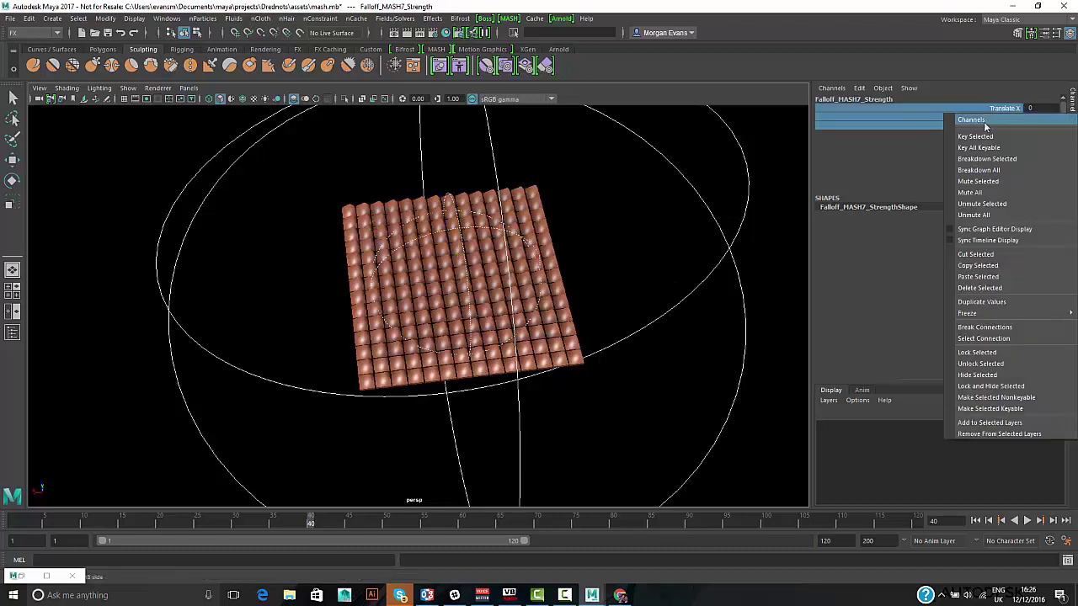
pyautogui.click(979, 137)
# - Move the Strength falloff clear of the tile grid with a key at frame 80, and hide it
pyautogui.moveTo(610, 522); pyautogui.dragTo(613, 522)
pyautogui.press('w')
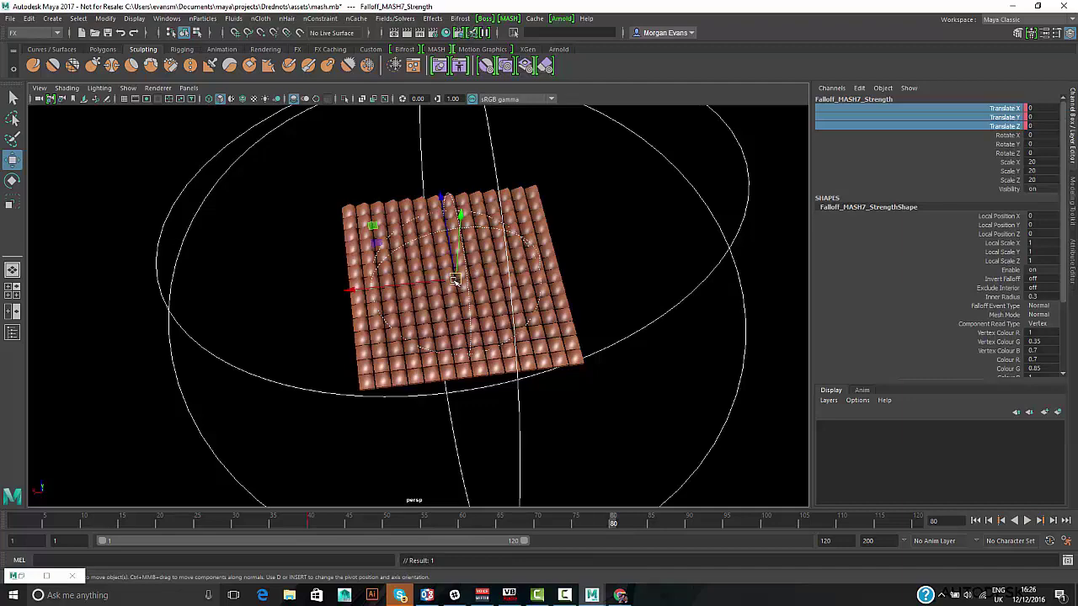
pyautogui.moveTo(453, 280); pyautogui.dragTo(849, 506)
pyautogui.hotkey('alt', 'shift', 'v')
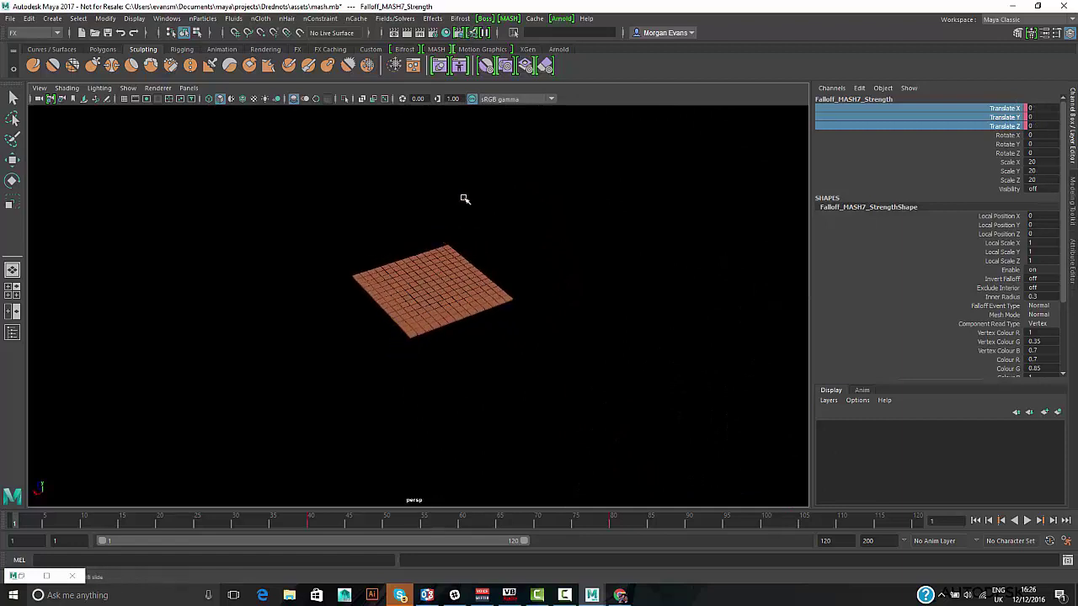
# - Open an enlarged Outliner and unhide cube_still_GEO
pyautogui.click(167, 18)
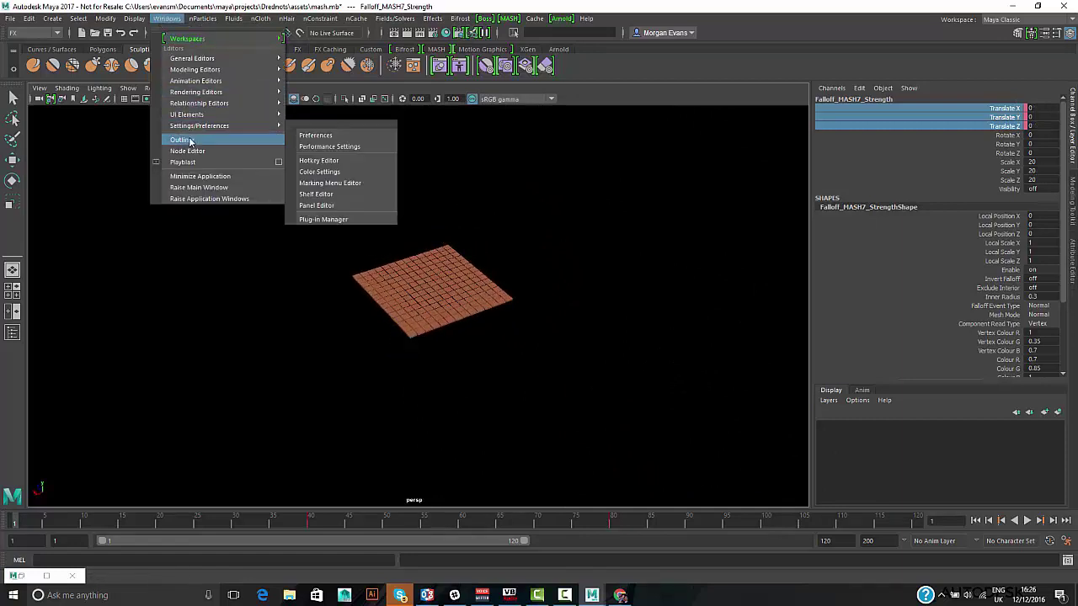
pyautogui.click(192, 143)
pyautogui.moveTo(234, 118); pyautogui.dragTo(149, 110)
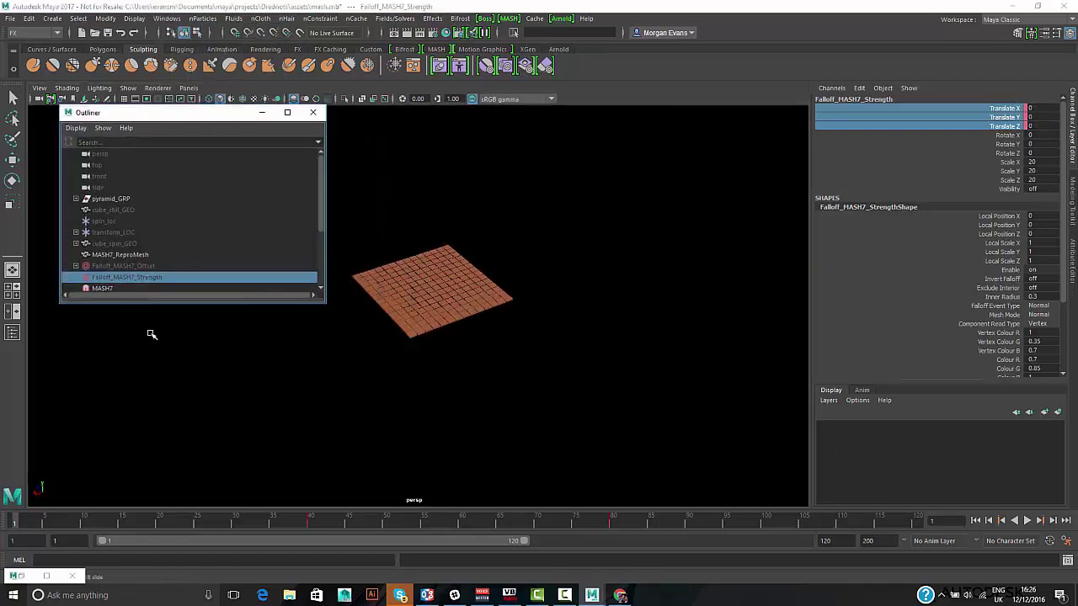
pyautogui.moveTo(157, 300); pyautogui.dragTo(151, 473)
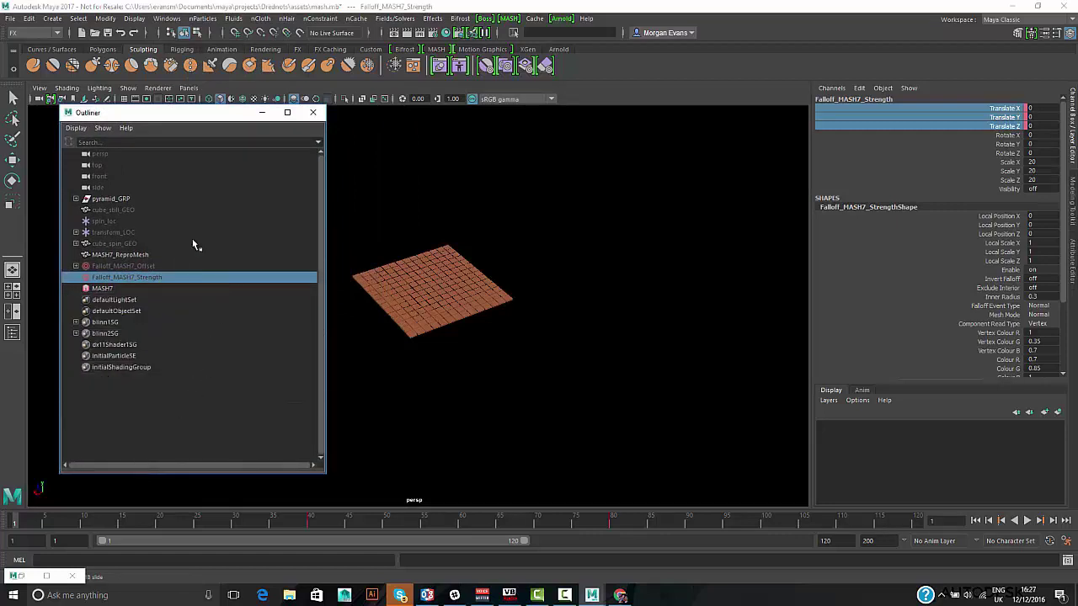
pyautogui.click(116, 210)
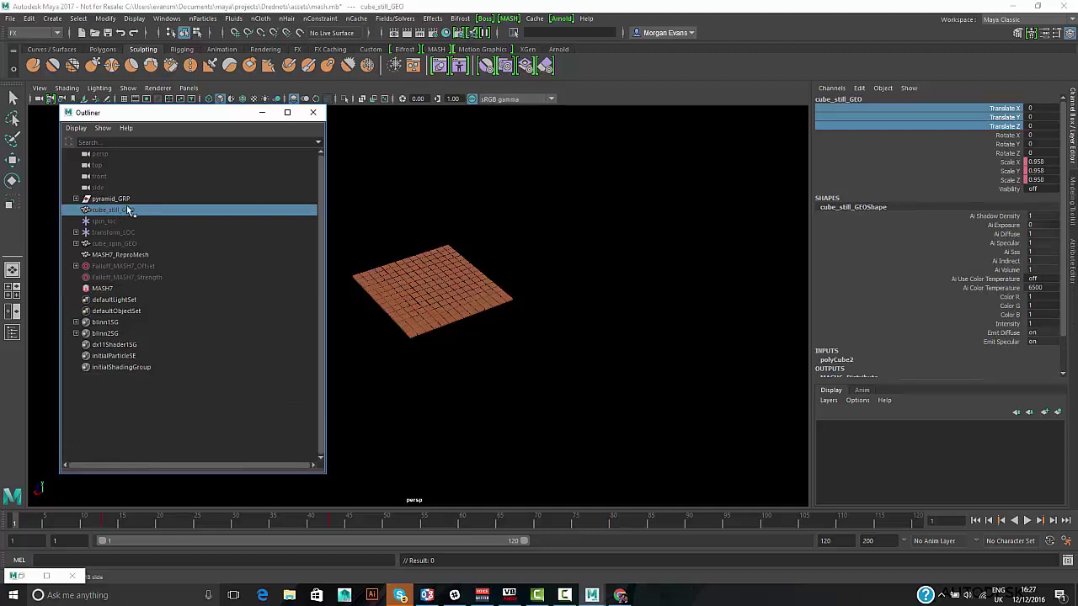
pyautogui.press('h')
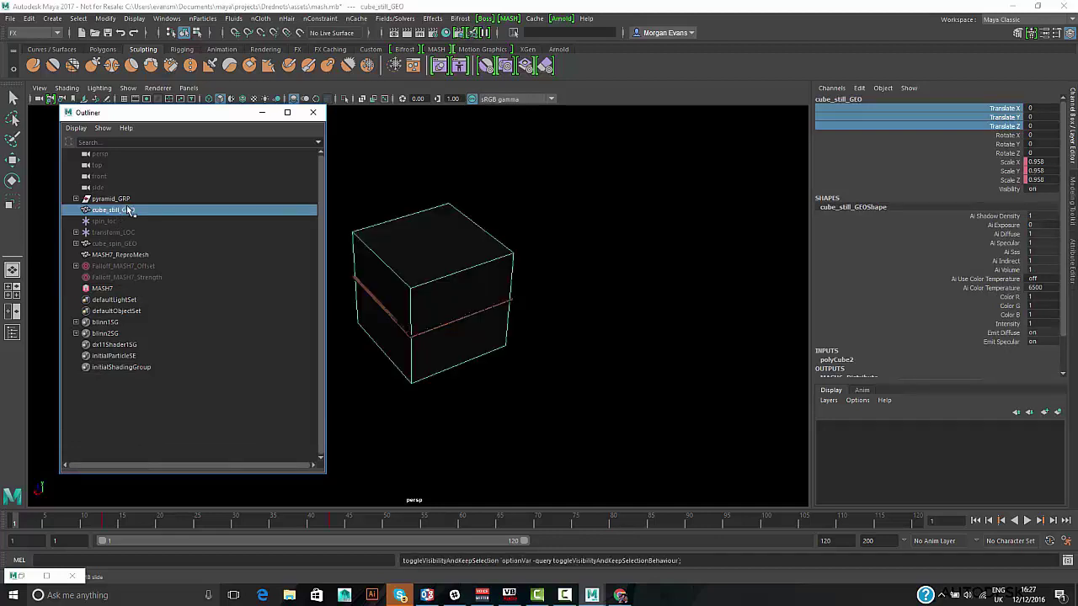
# - Create a new MASH network from MASH7_ReproMesh with Mesh geometry type and linear distribution
pyautogui.click(106, 290)
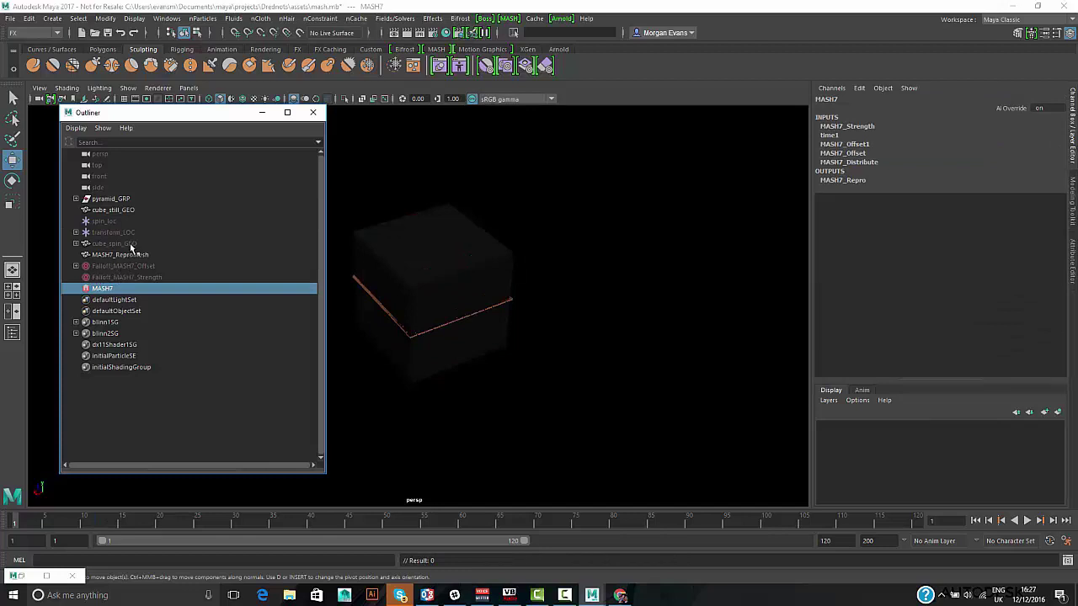
pyautogui.click(122, 256)
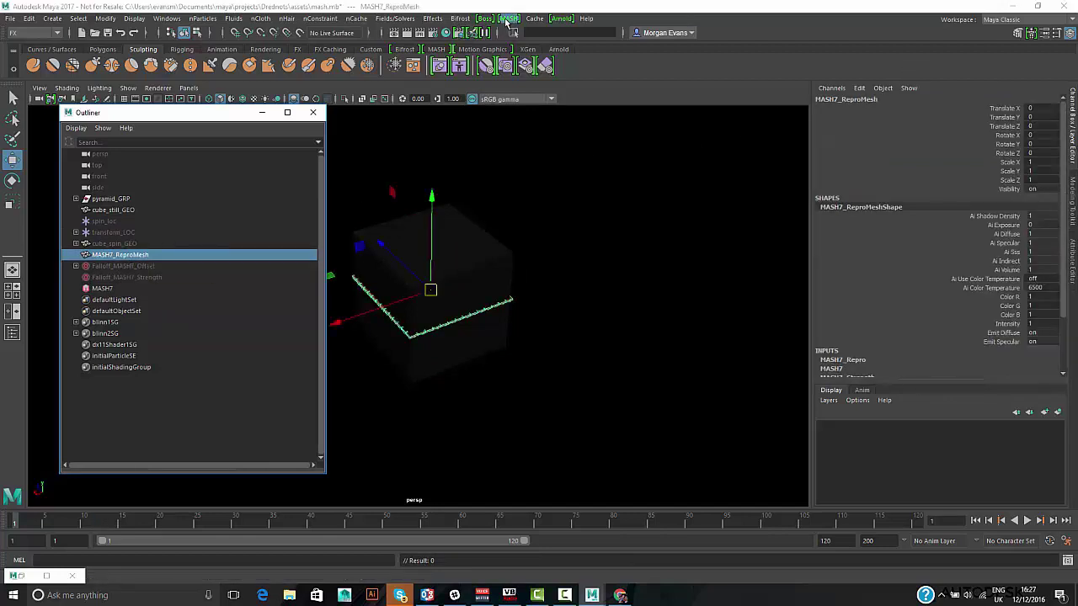
pyautogui.click(510, 17)
pyautogui.click(603, 39)
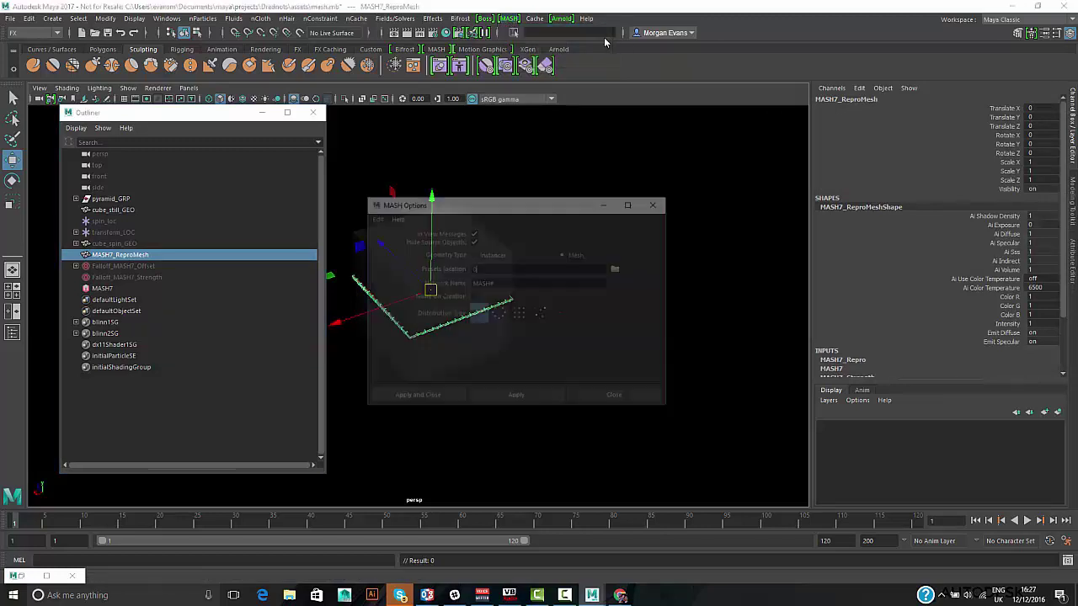
pyautogui.click(509, 399)
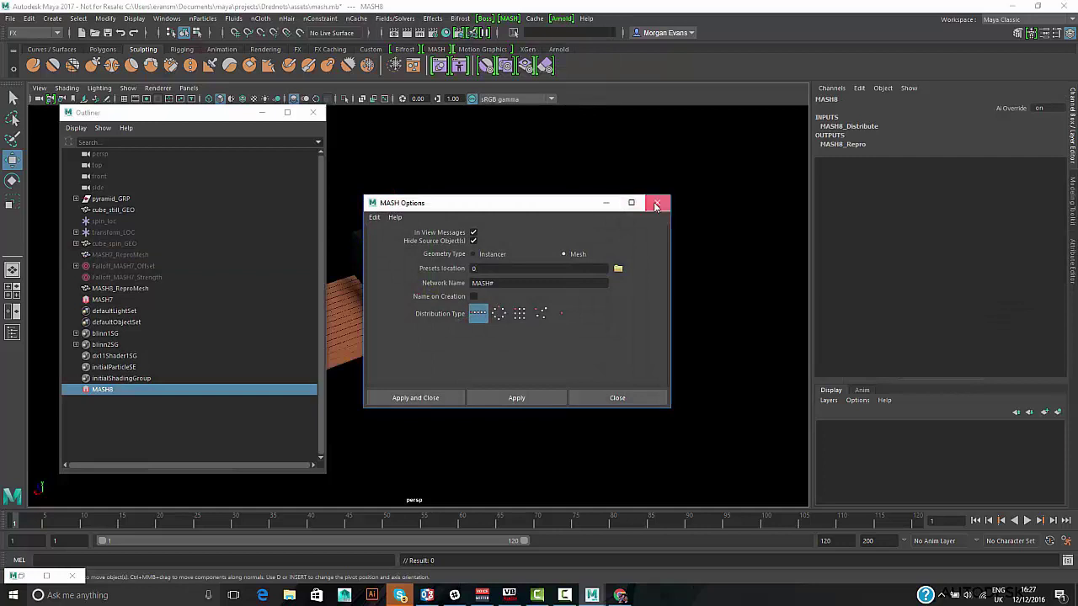
pyautogui.click(657, 203)
# - Set the Distribution Type of MASH8_Distribute to Mesh
pyautogui.keyDown('alt'); pyautogui.moveTo(575, 245); pyautogui.dragTo(631, 232); pyautogui.keyUp('alt')
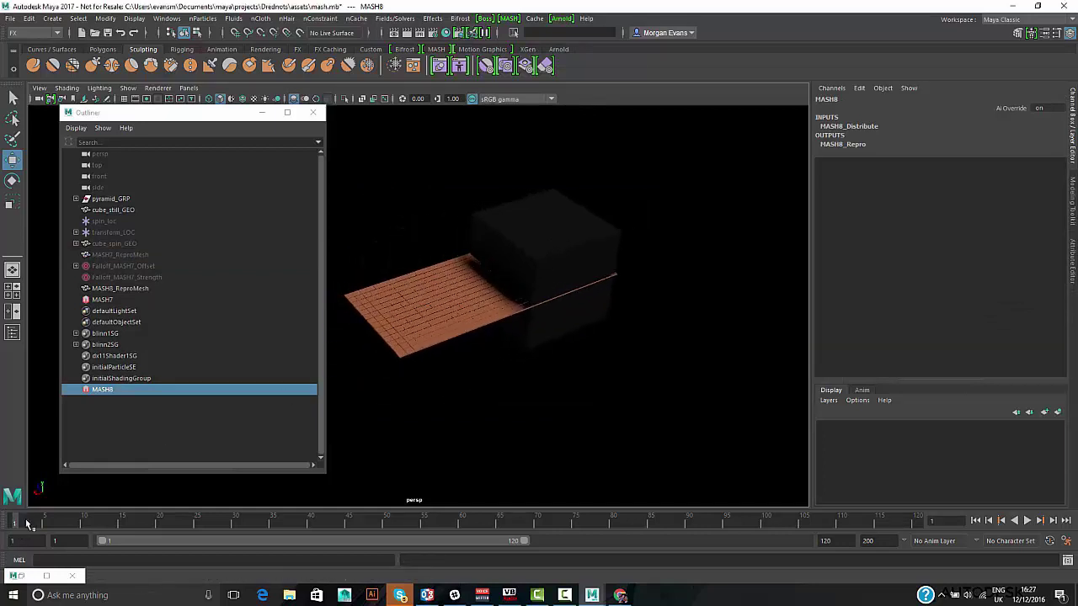
pyautogui.moveTo(28, 524)
pyautogui.mouseDown()
pyautogui.moveTo(367, 512)
pyautogui.moveTo(53, 523)
pyautogui.moveTo(25, 536)
pyautogui.mouseUp()
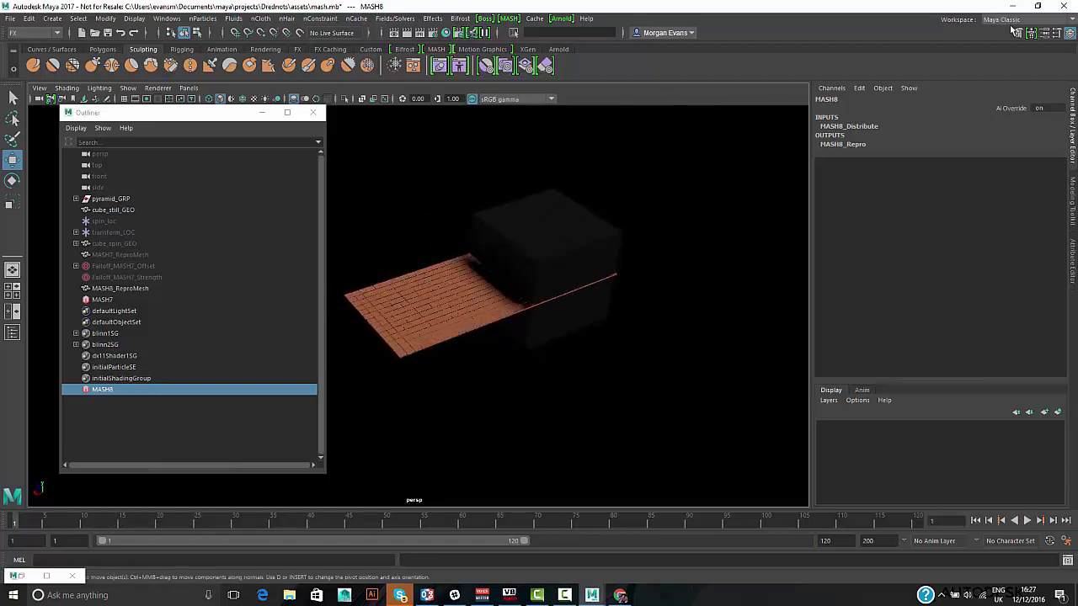
pyautogui.click(1044, 32)
pyautogui.click(878, 111)
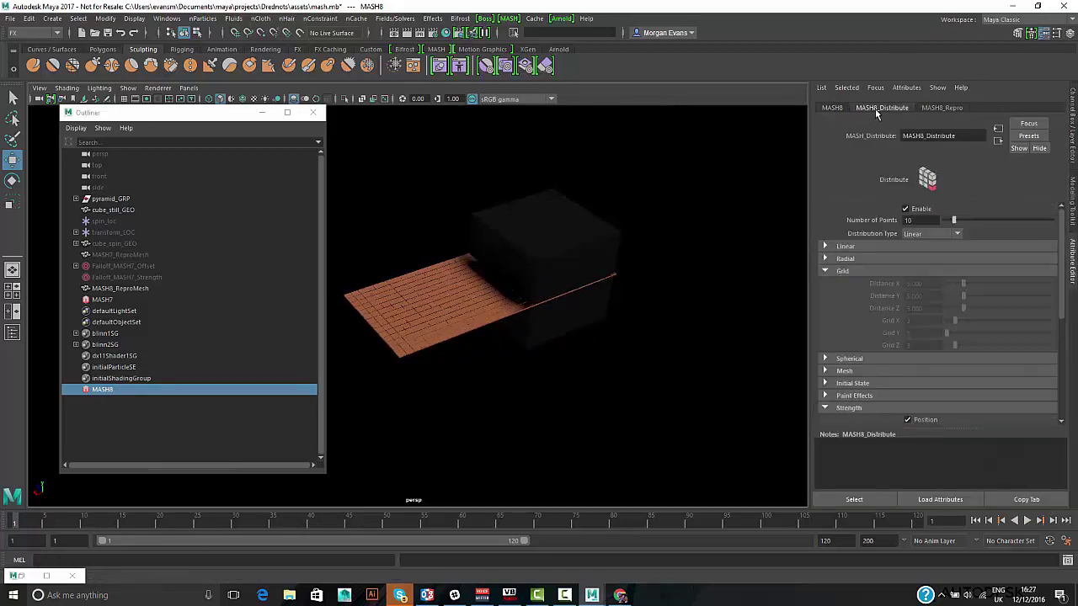
pyautogui.click(916, 235)
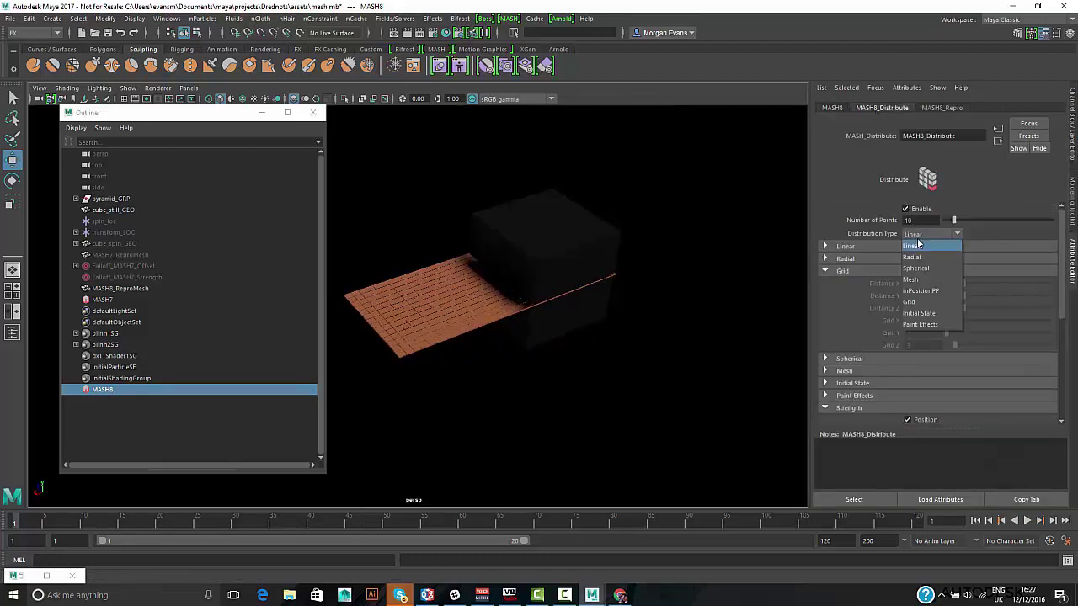
pyautogui.click(917, 284)
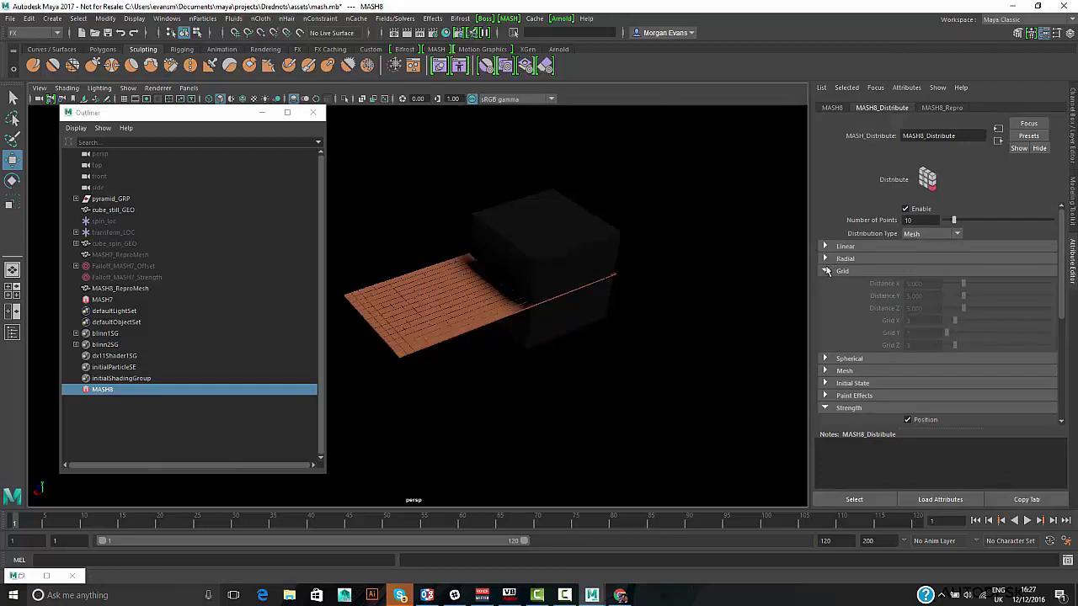
# - Connect cube_still_GEO as the Input Mesh of MASH8_Distribute and play the animation
pyautogui.click(826, 271)
pyautogui.click(826, 297)
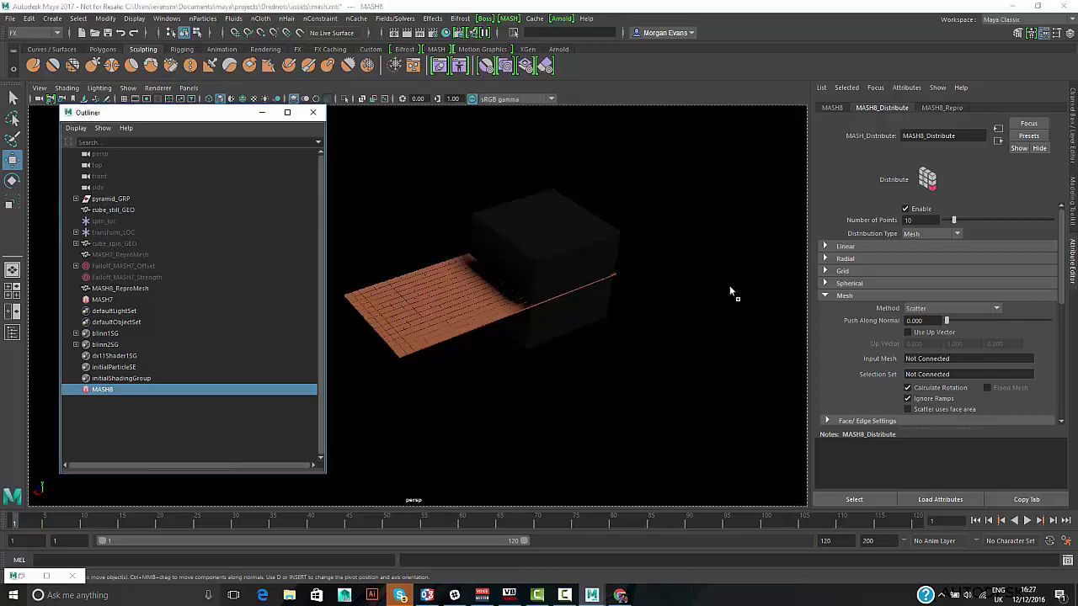
pyautogui.moveTo(933, 364); pyautogui.dragTo(933, 359, button='middle')
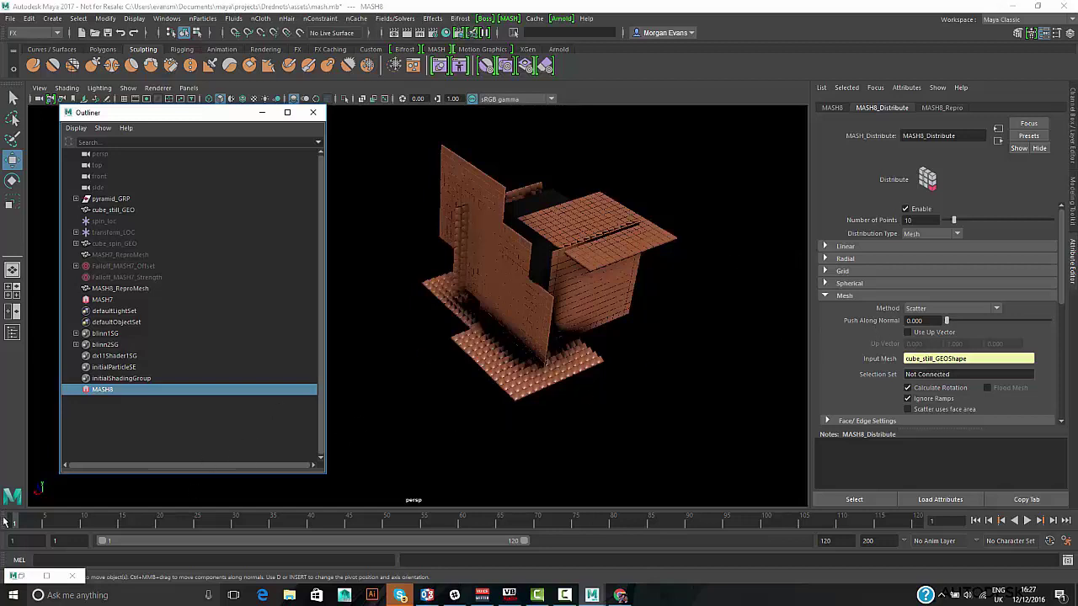
pyautogui.click(29, 527)
pyautogui.hotkey('alt', 'v')
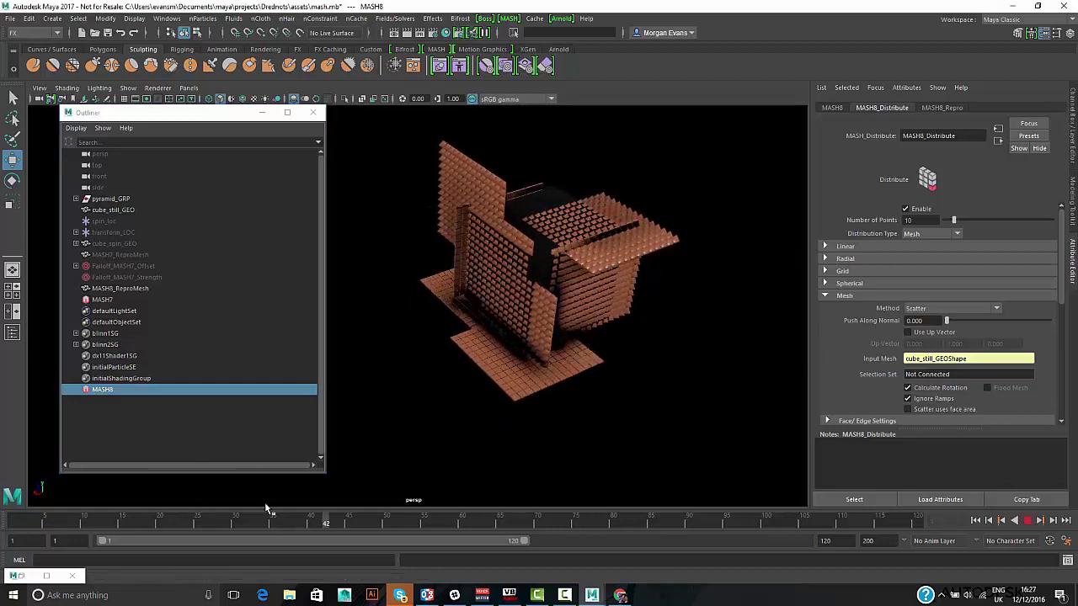
pyautogui.hotkey('alt', 'v')
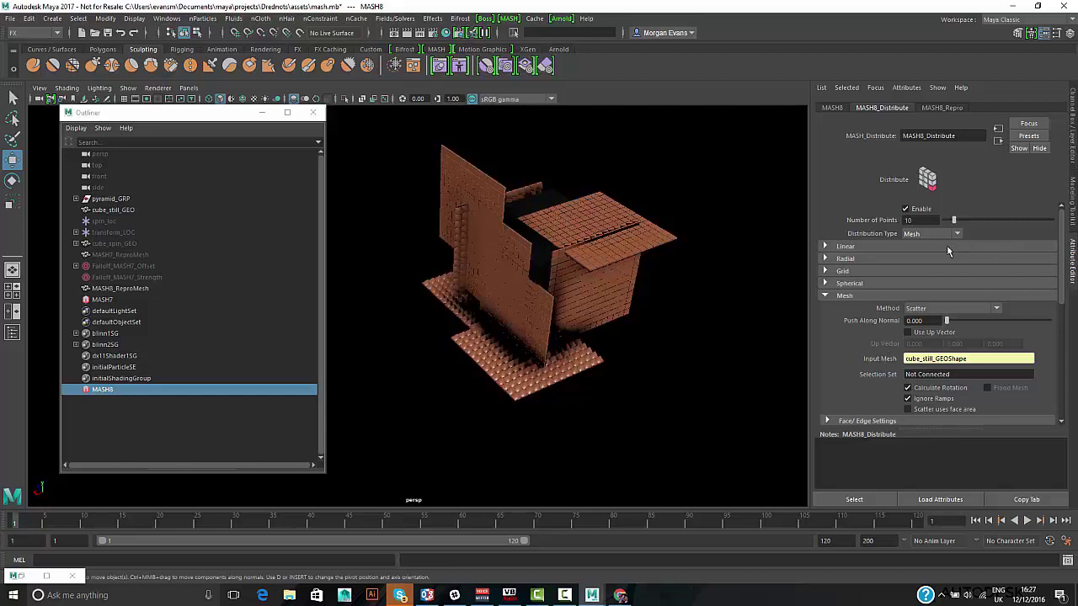
# - Try the Vertex method for the mesh distribution and settle on Face Centre
pyautogui.click(920, 316)
pyautogui.click(920, 321)
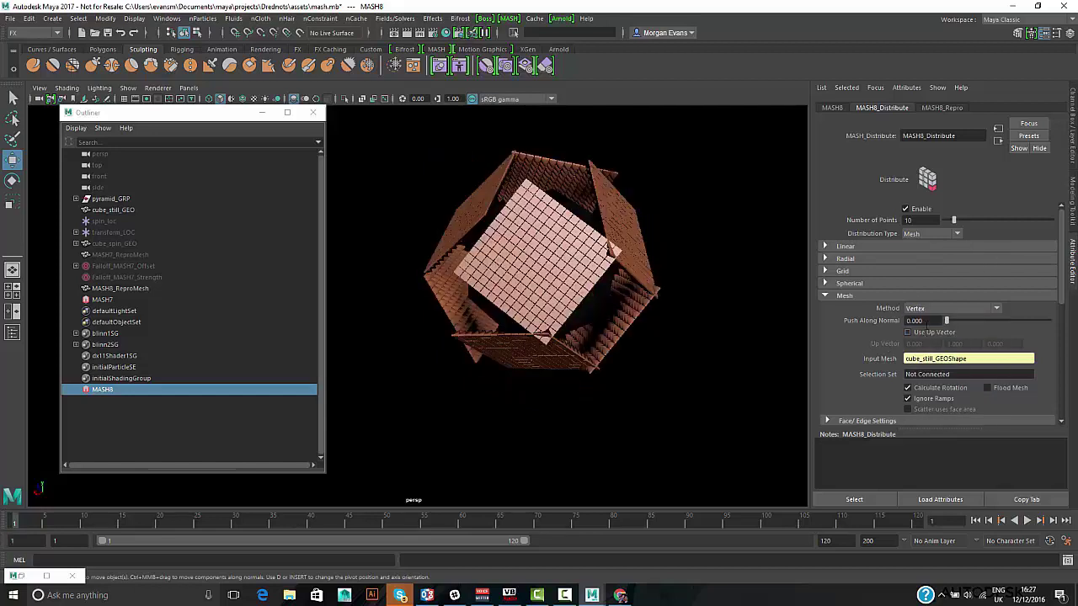
pyautogui.click(927, 310)
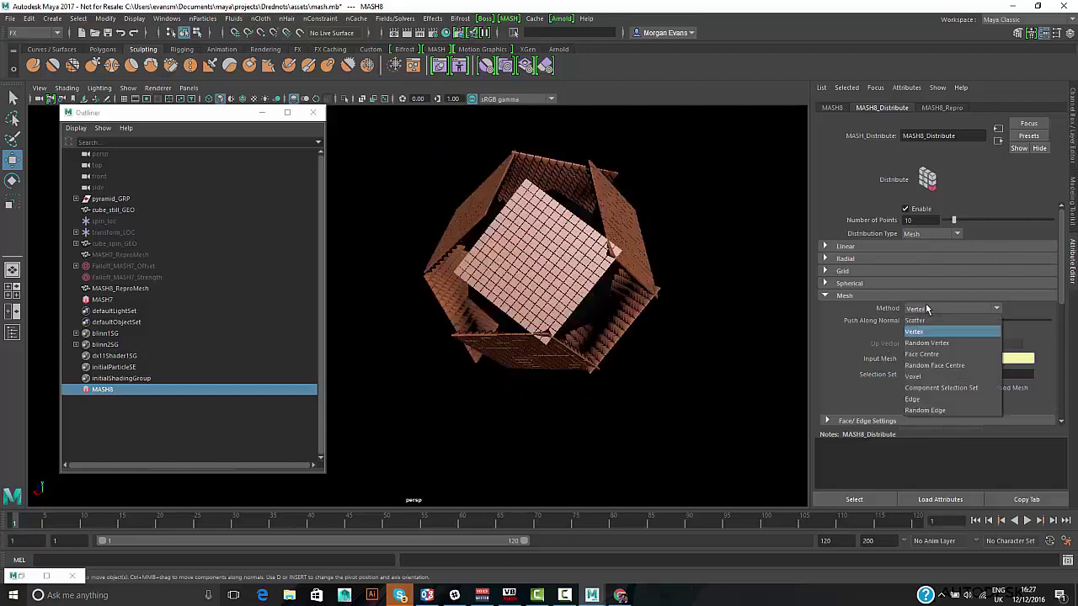
pyautogui.click(927, 355)
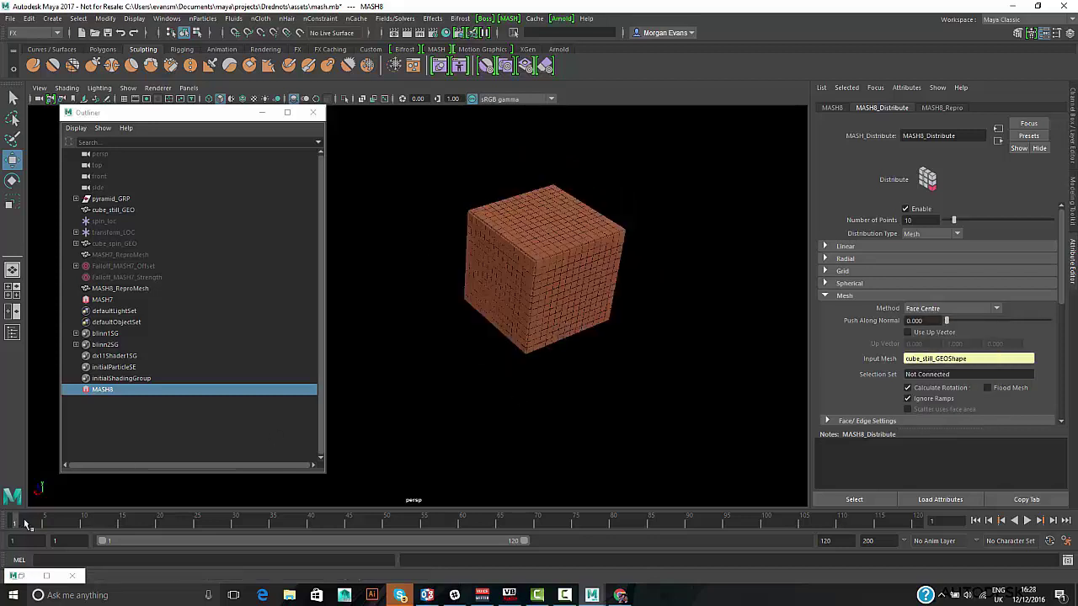
# - Play the animation on the tiled cube and hide cube_still_GEO
pyautogui.hotkey('alt', 'v')
pyautogui.hotkey('alt', 'v')
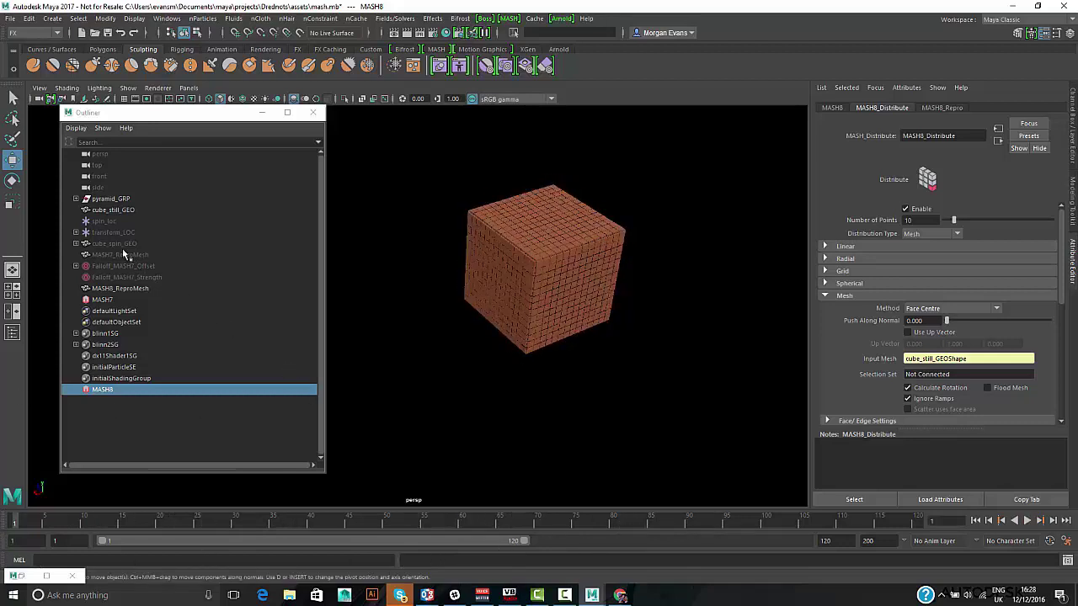
pyautogui.click(112, 210)
pyautogui.press('h')
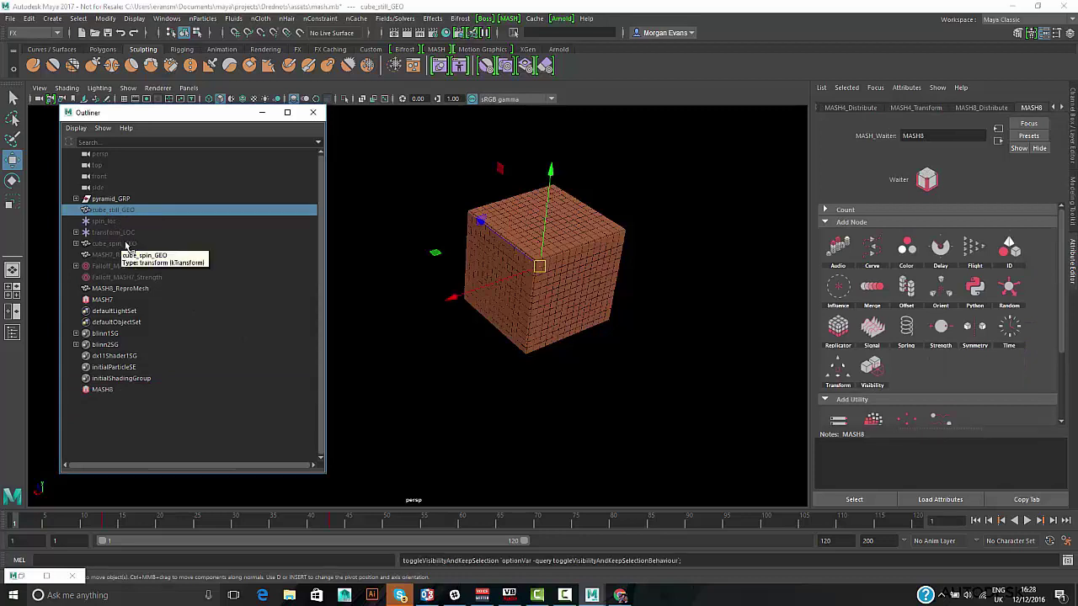
# - Add a Transform node to MASH8 and connect transform_LOC as its Controller Null
pyautogui.click(101, 391)
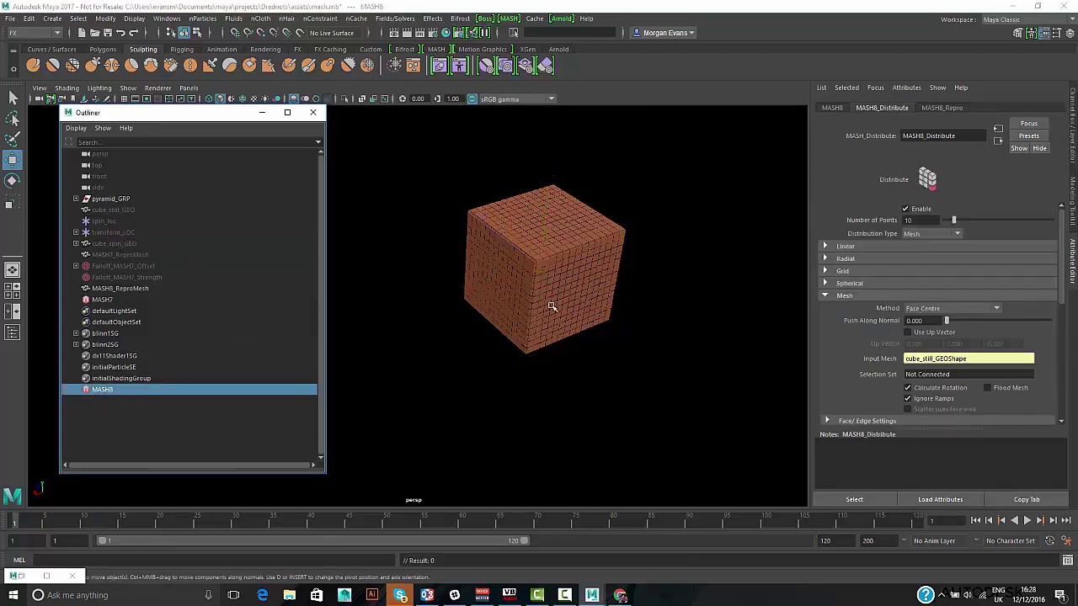
pyautogui.click(832, 108)
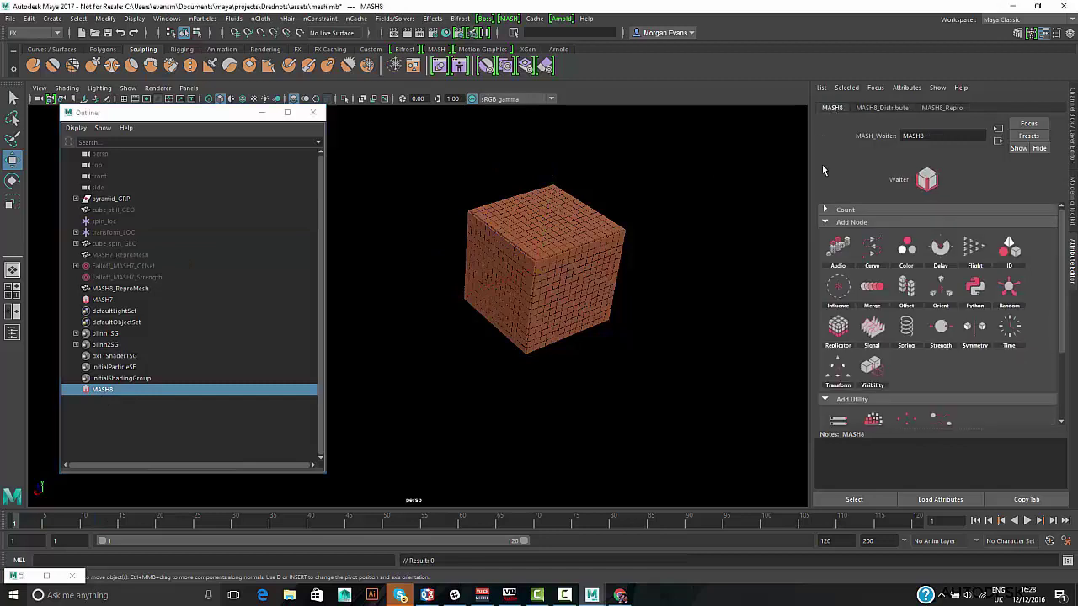
pyautogui.click(832, 379)
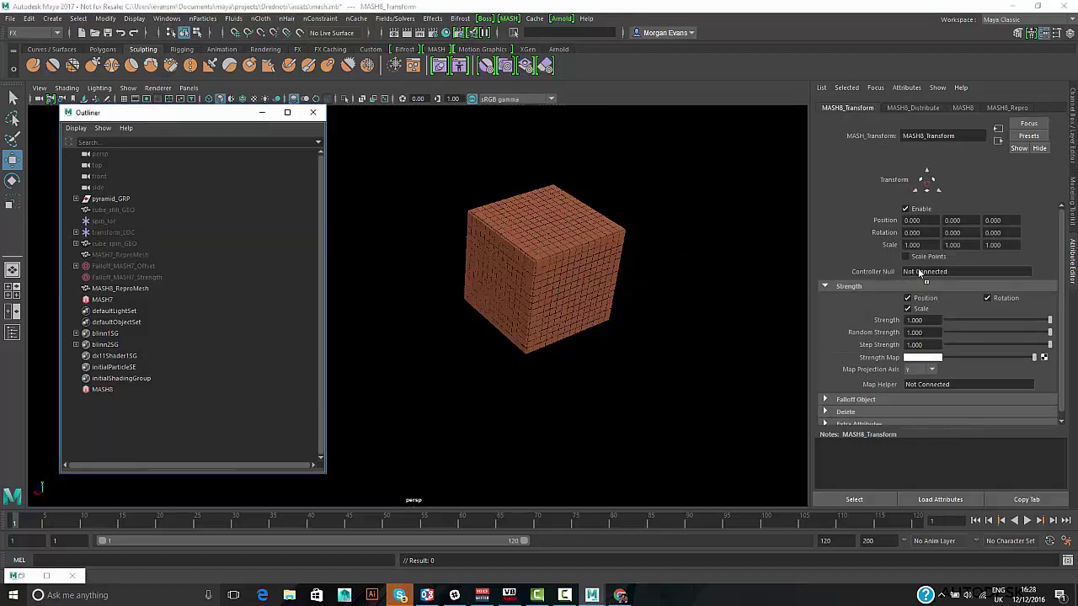
pyautogui.moveTo(918, 267); pyautogui.dragTo(918, 268, button='middle')
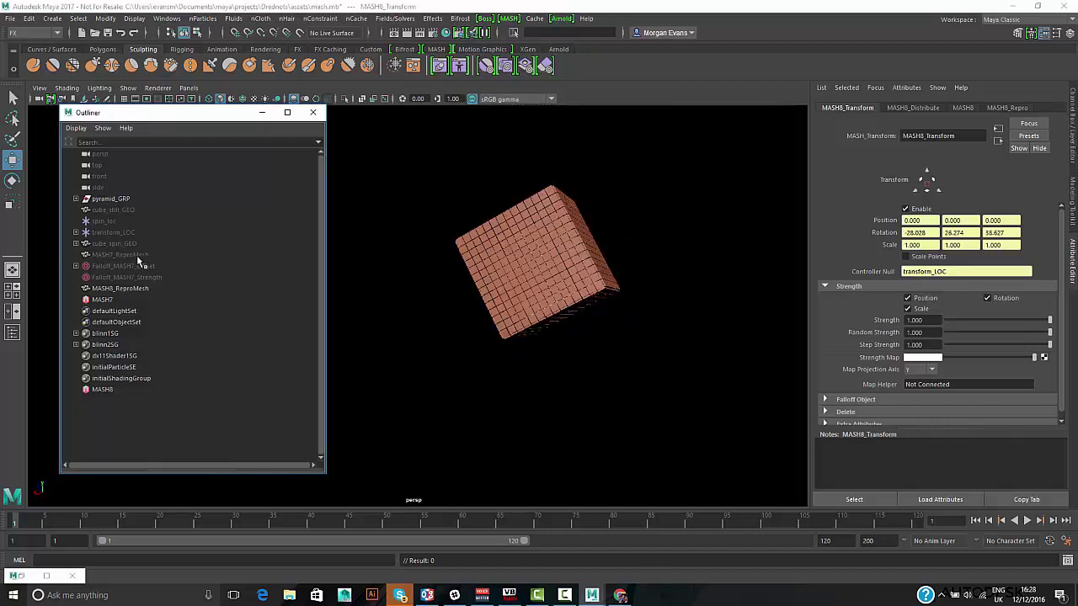
# - Unhide cube_spin_GEO
pyautogui.click(118, 244)
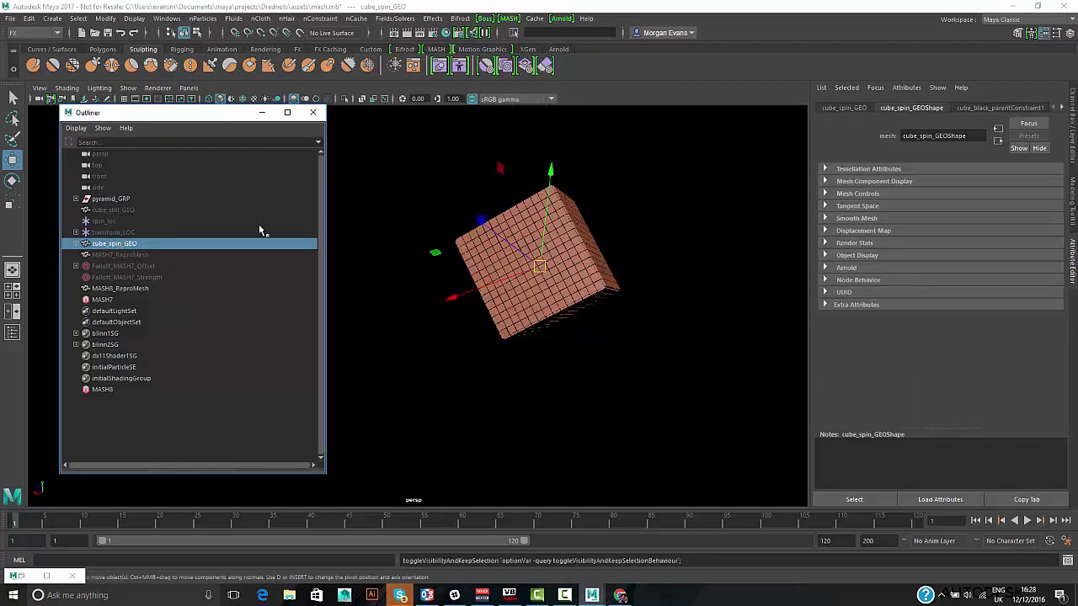
# - Deselect the cube, close the Outliner and play the animation on the tiled cube in close-up
pyautogui.moveTo(681, 170); pyautogui.dragTo(699, 207)
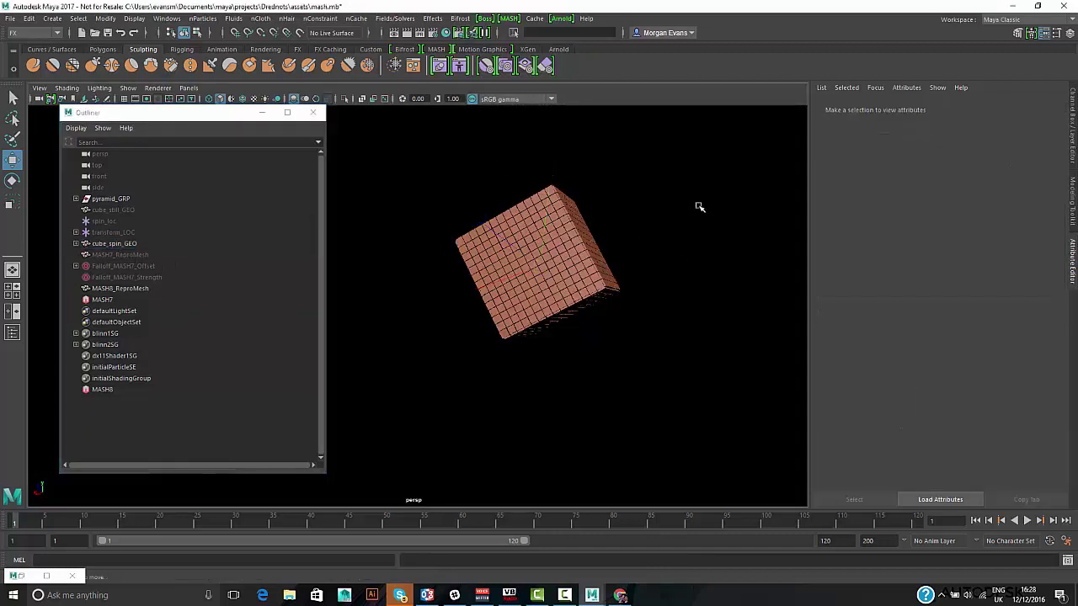
pyautogui.click(313, 112)
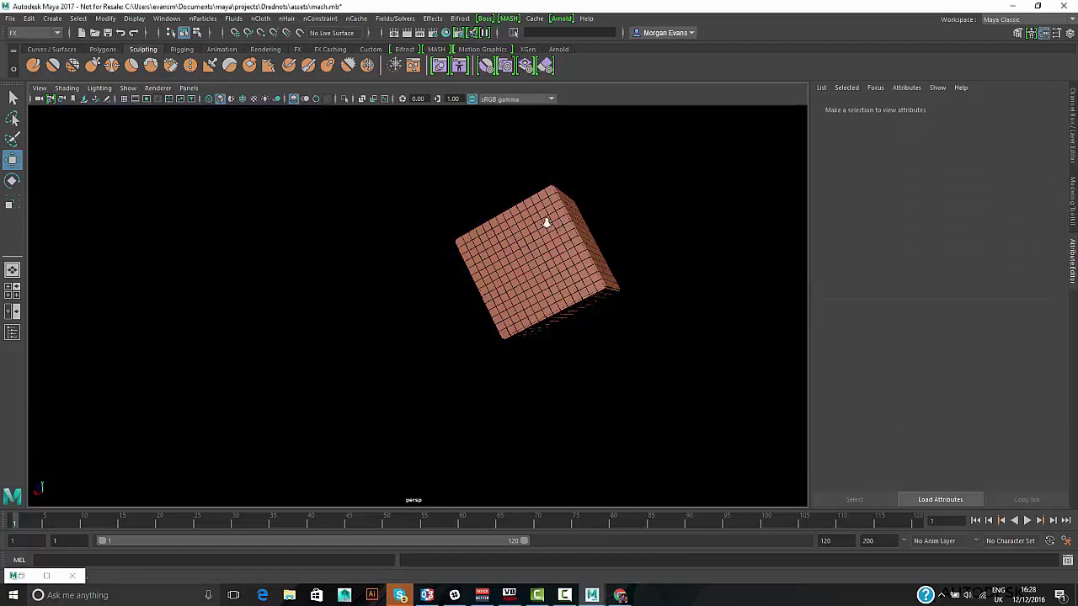
pyautogui.keyDown('alt'); pyautogui.moveTo(546, 222); pyautogui.dragTo(616, 318); pyautogui.keyUp('alt')
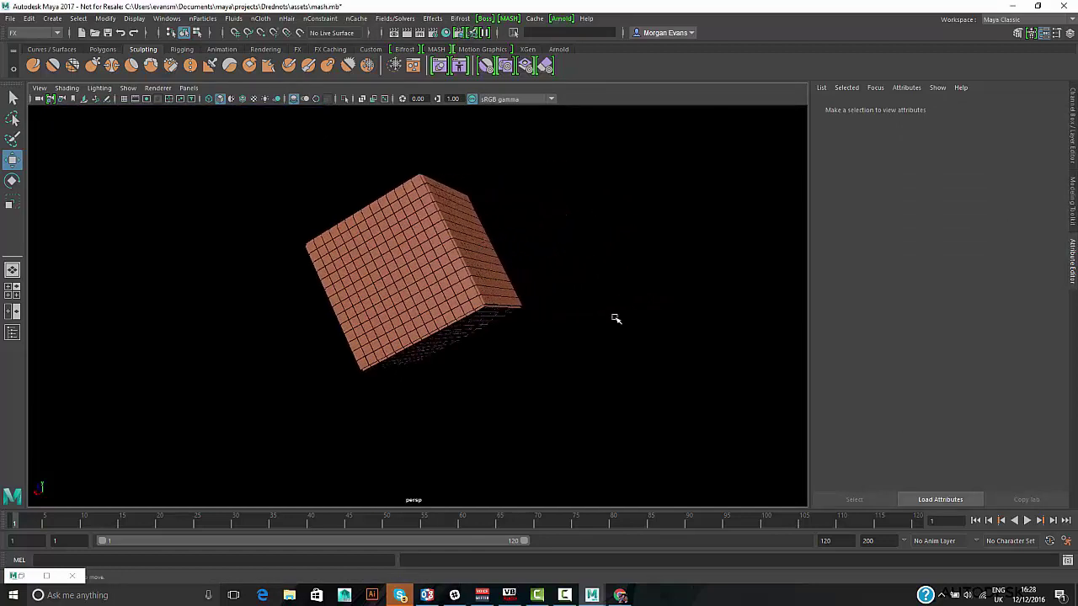
pyautogui.click(1025, 521)
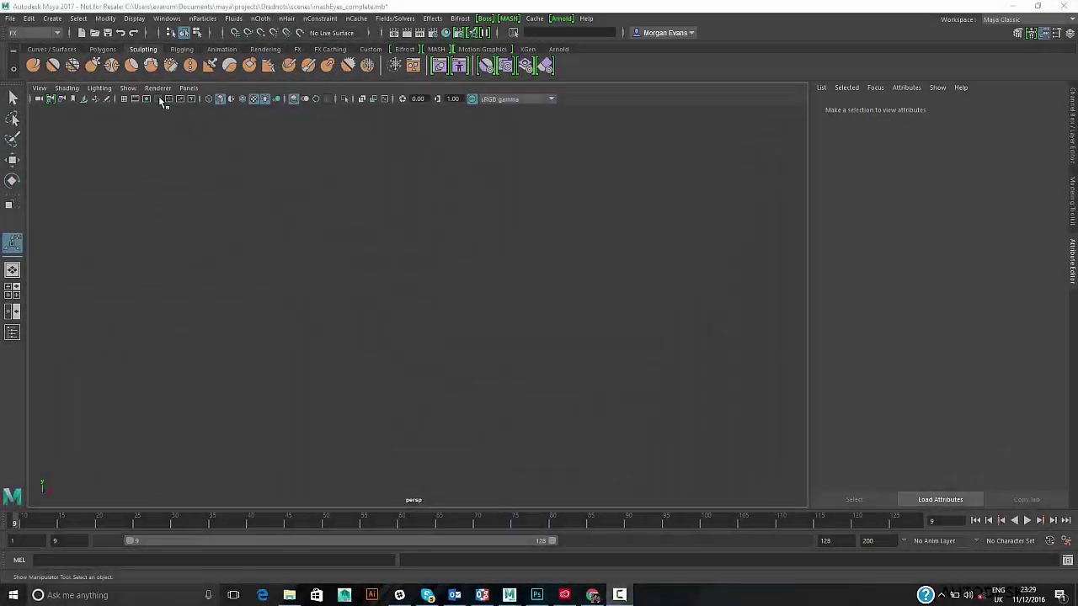
# - Open the Outliner in the mashEyes_complete scene and unhide the pixel cube
pyautogui.click(165, 18)
pyautogui.click(193, 137)
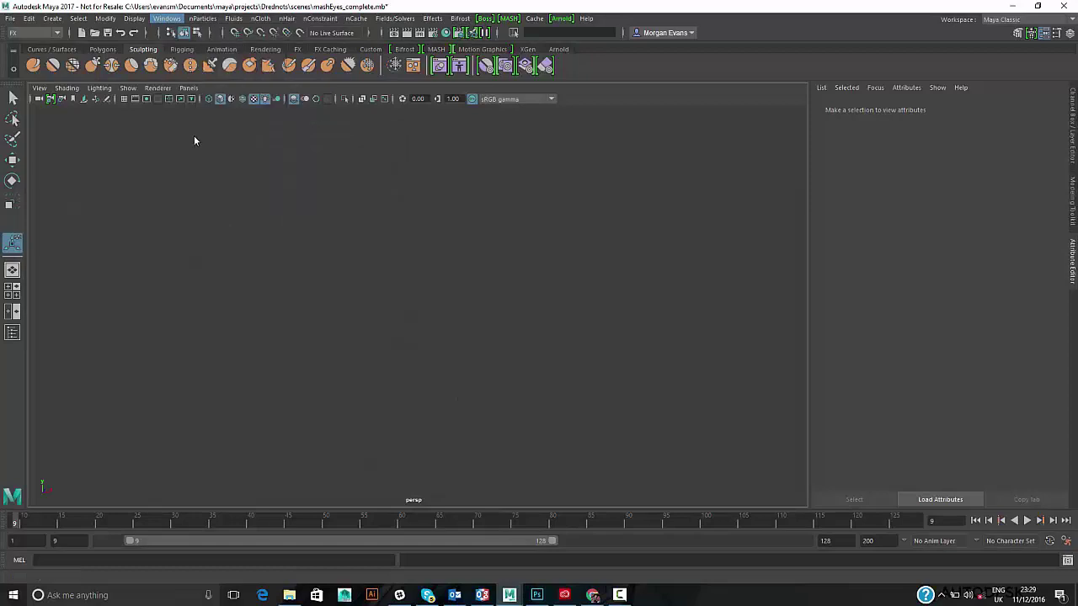
pyautogui.moveTo(259, 124); pyautogui.dragTo(865, 182)
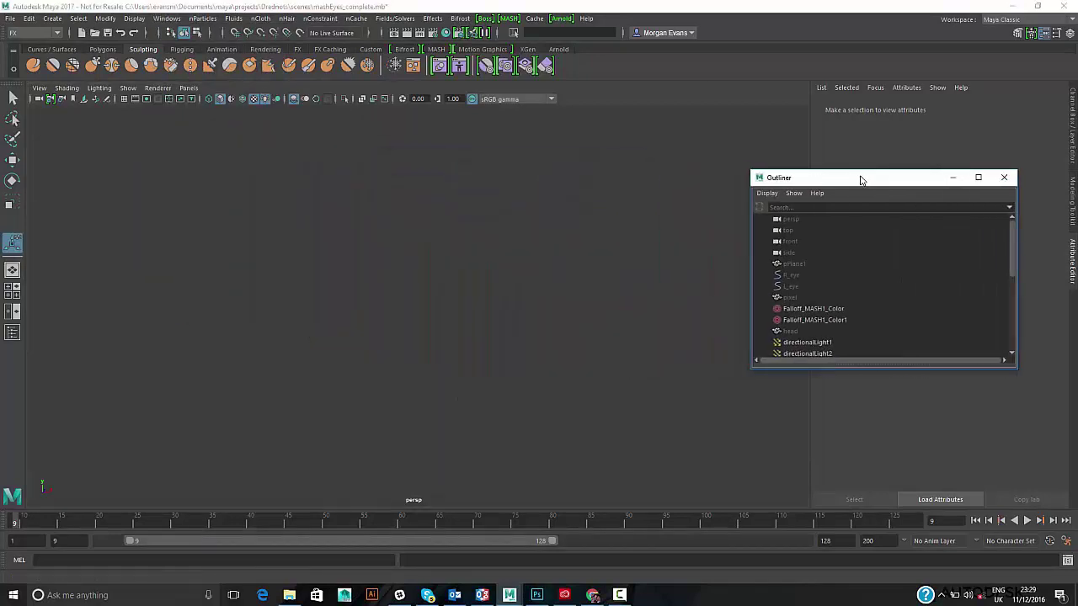
pyautogui.click(795, 300)
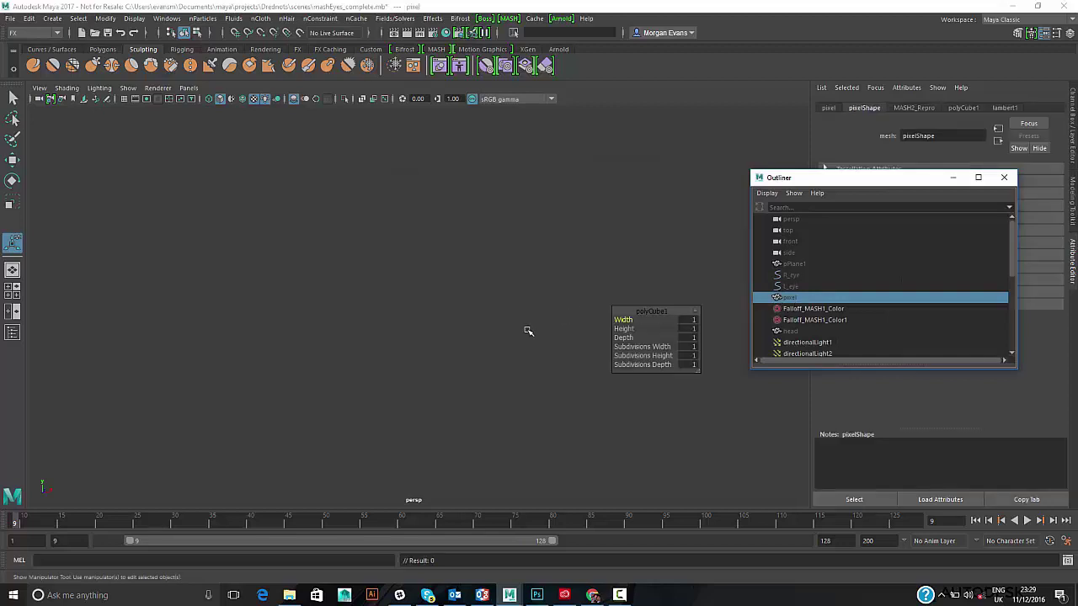
pyautogui.press('h')
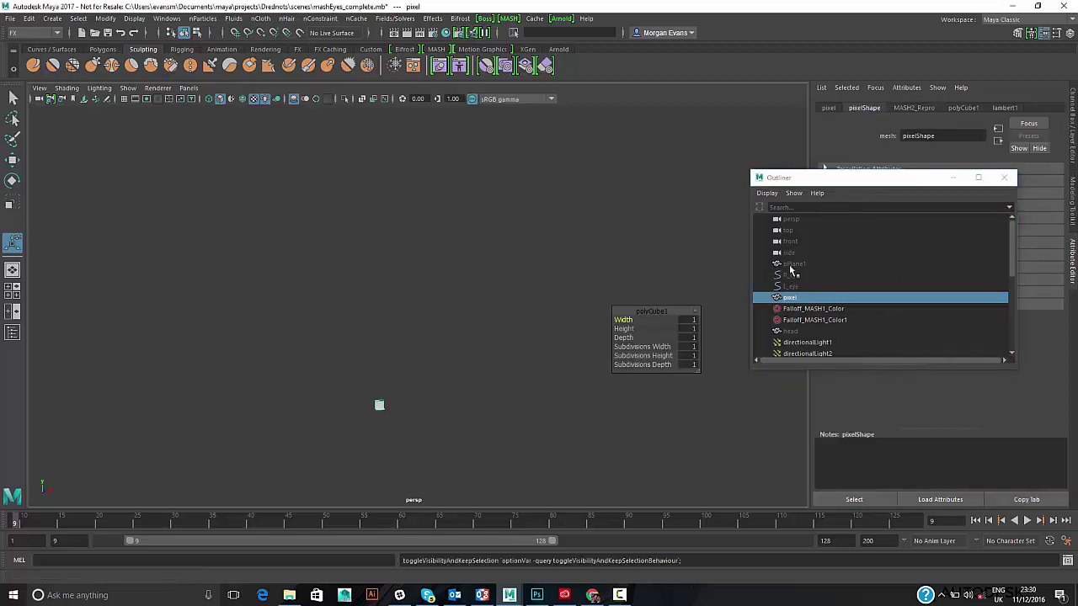
# - Unhide the head mesh and the R_eye and L_eye curves
pyautogui.click(796, 333)
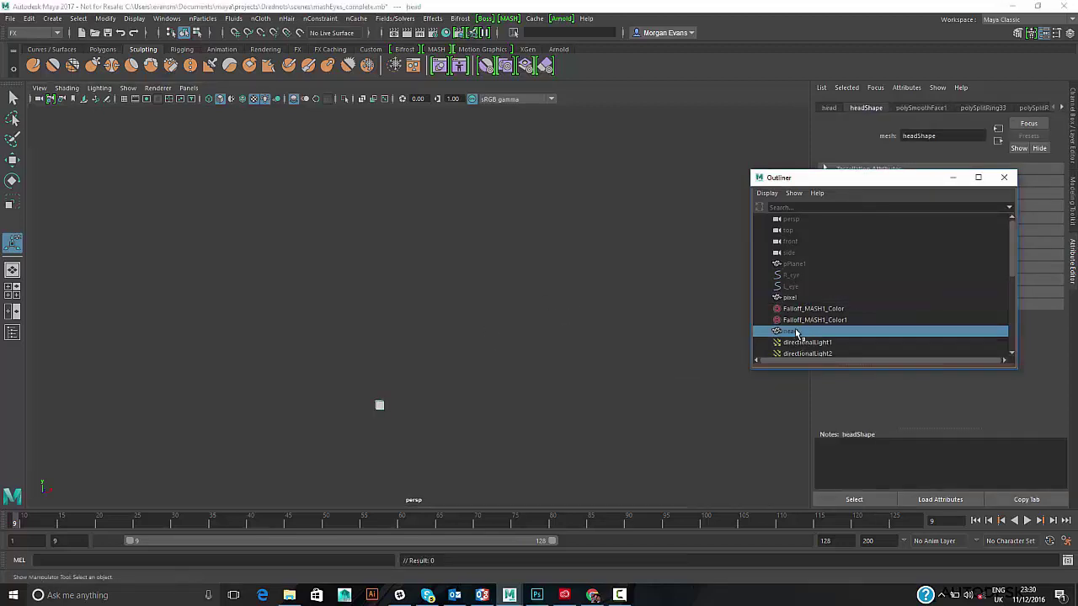
pyautogui.press('h')
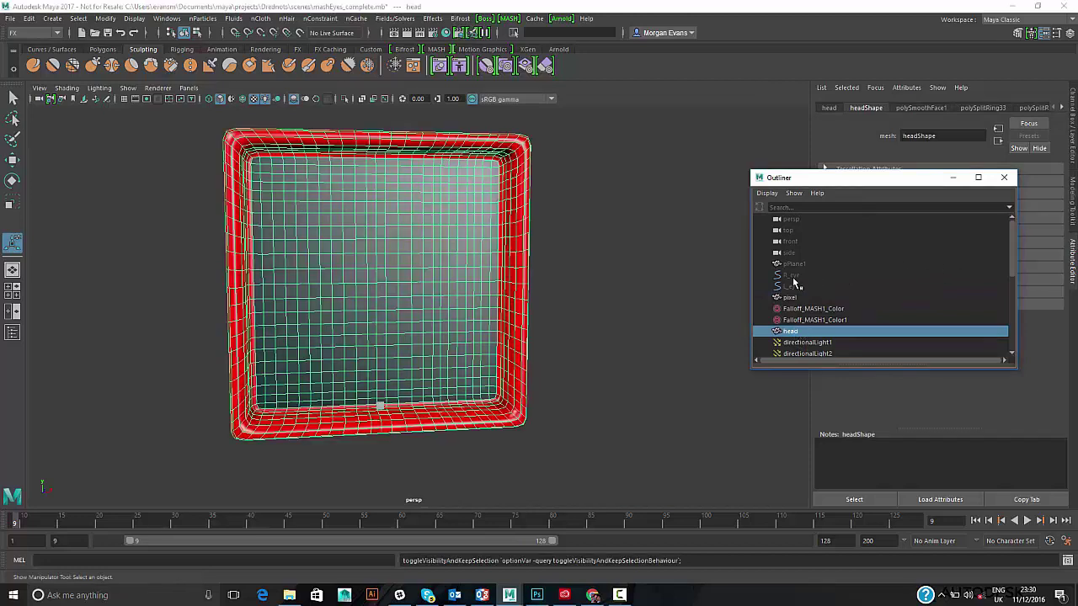
pyautogui.moveTo(792, 279); pyautogui.dragTo(791, 288)
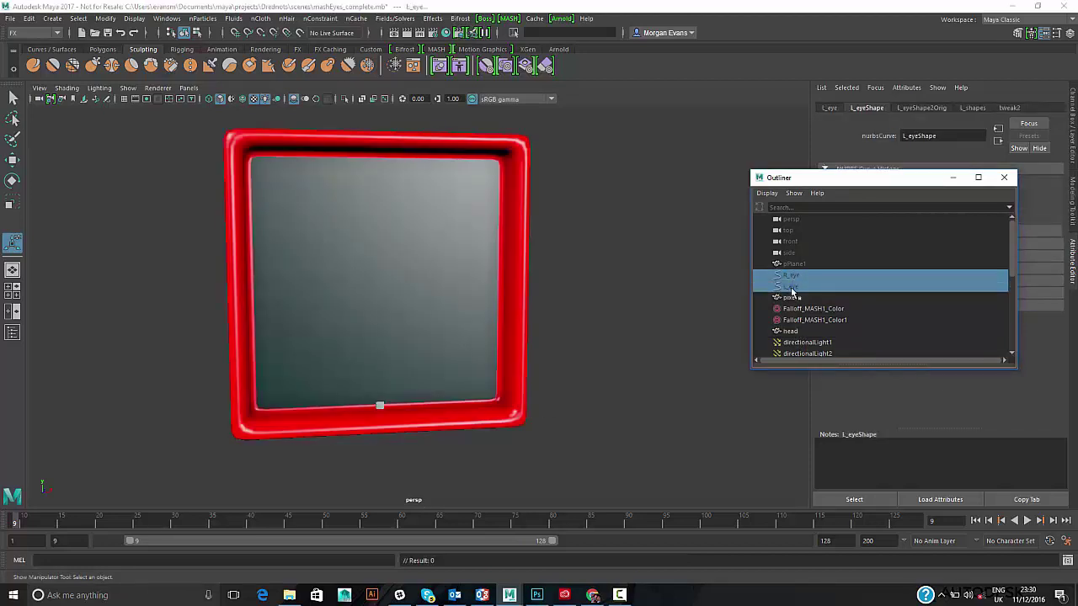
pyautogui.press('h')
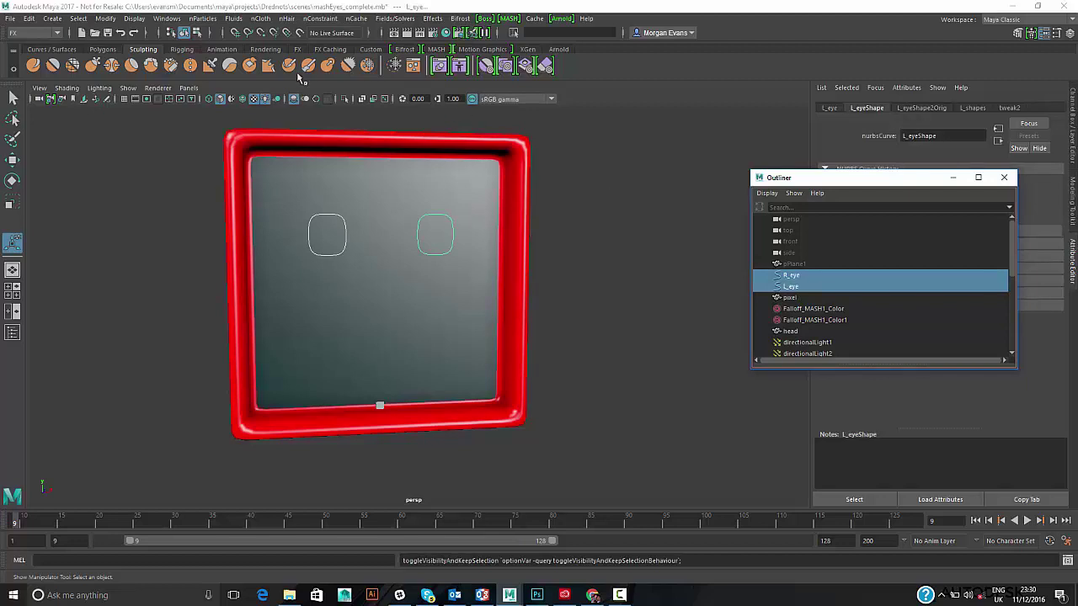
# - Preview the frustrated and lookRight blend shapes on both eye curves in the Shape Editor, then close it
pyautogui.click(367, 65)
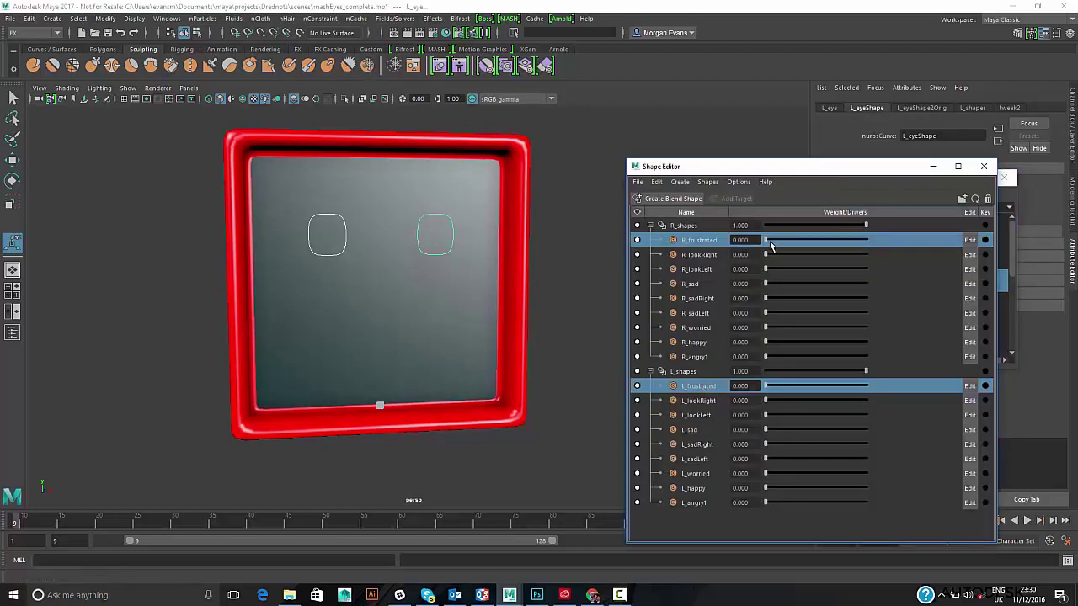
pyautogui.moveTo(768, 242); pyautogui.dragTo(690, 244)
pyautogui.press('Down')
pyautogui.moveTo(766, 255); pyautogui.dragTo(696, 263)
pyautogui.press('Down')
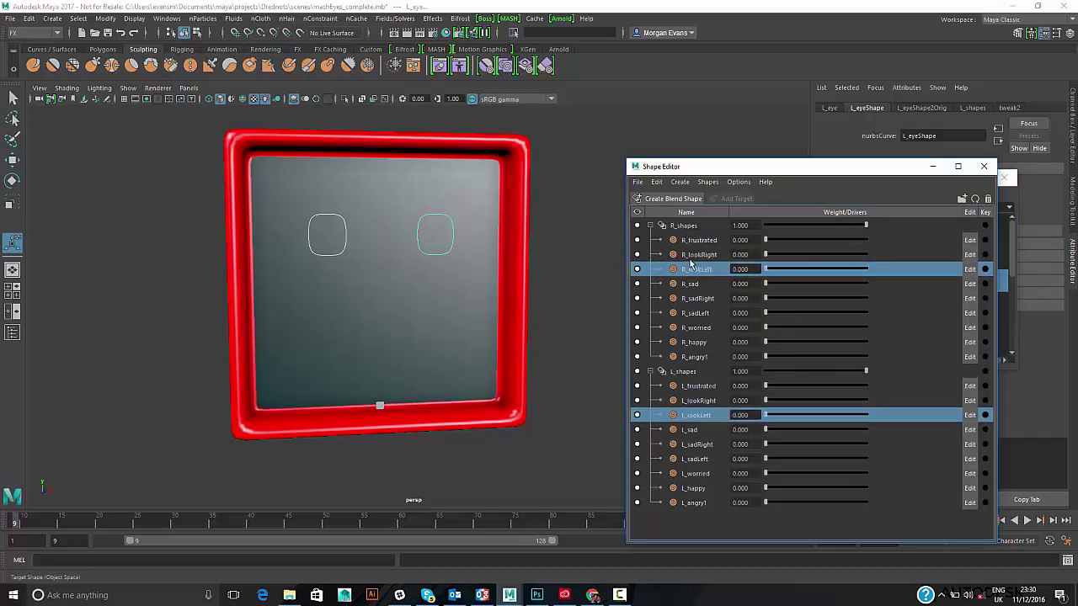
pyautogui.click(984, 166)
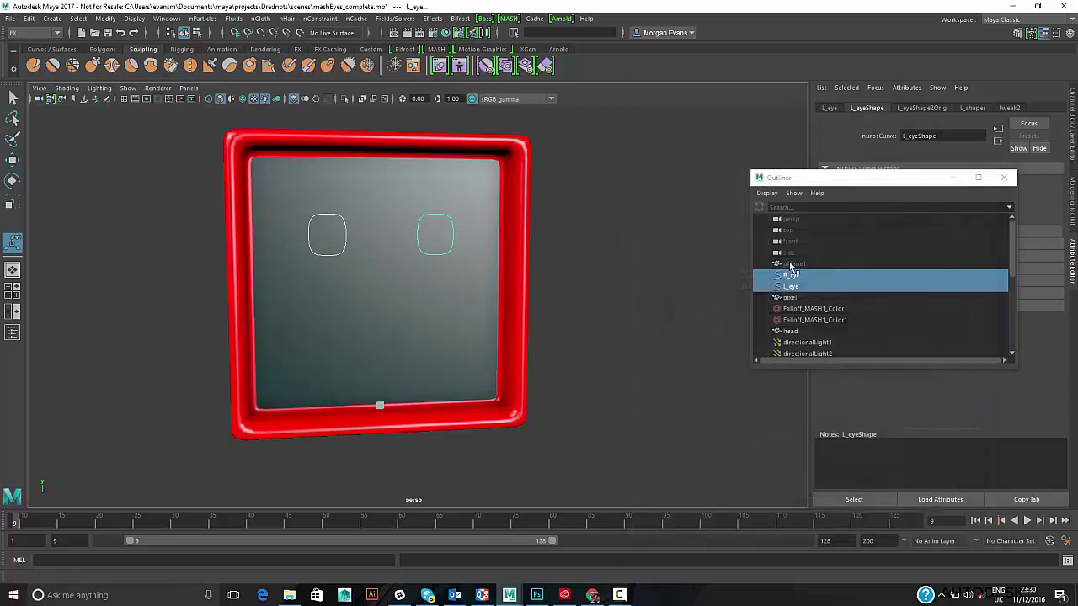
# - Create a MASH network from the pixel cube
pyautogui.click(797, 298)
pyautogui.press('f')
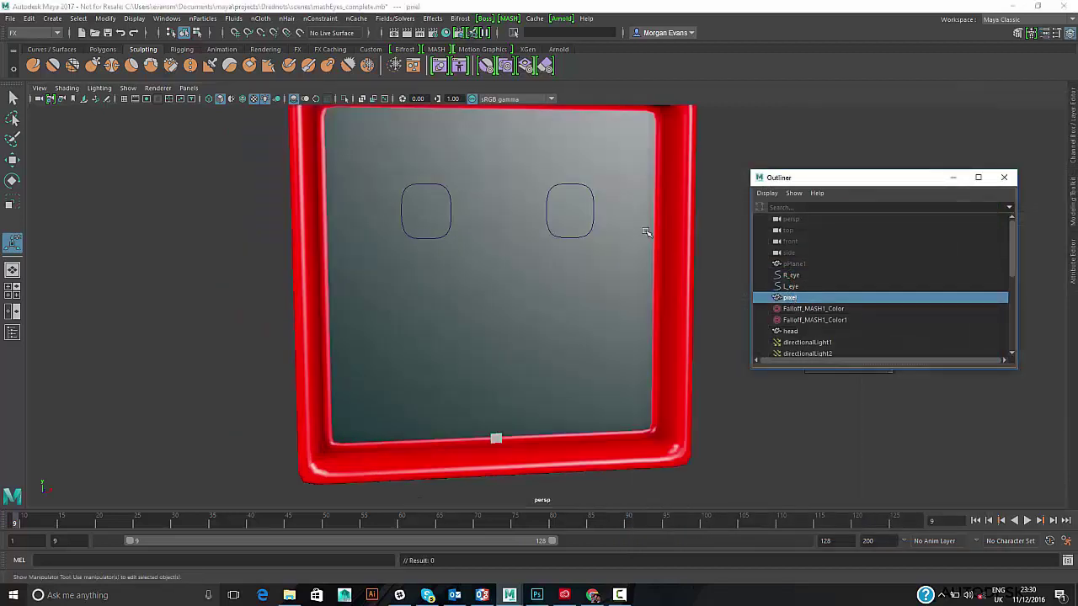
pyautogui.click(513, 20)
pyautogui.click(543, 38)
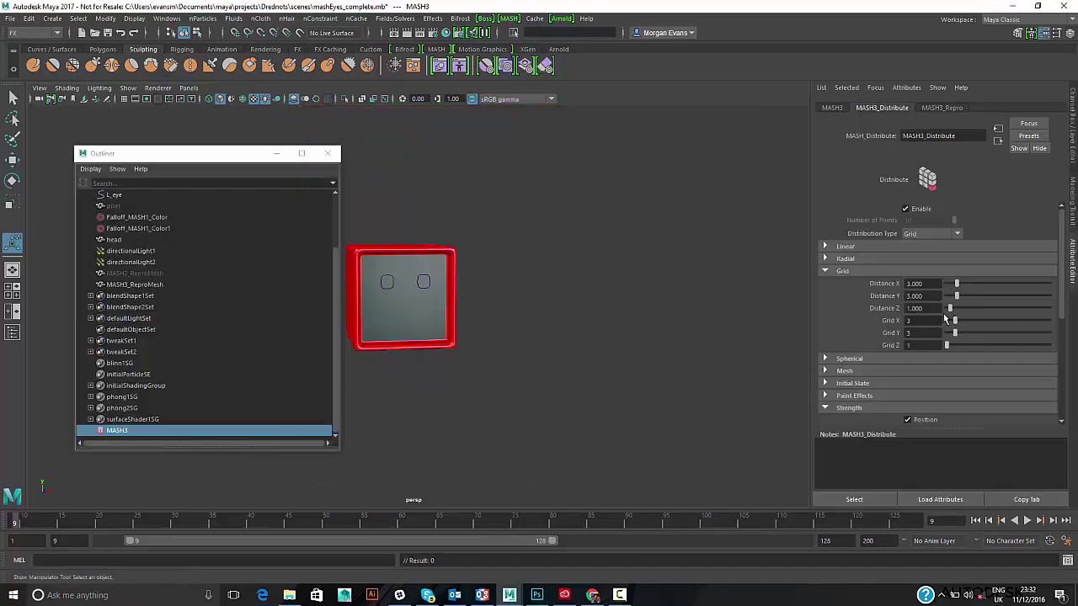
# - Set the MASH3 grid distribution to Distance Z 0, Grid X 25 and Grid Y 25
pyautogui.click(945, 309)
pyautogui.moveTo(955, 323); pyautogui.dragTo(1076, 324)
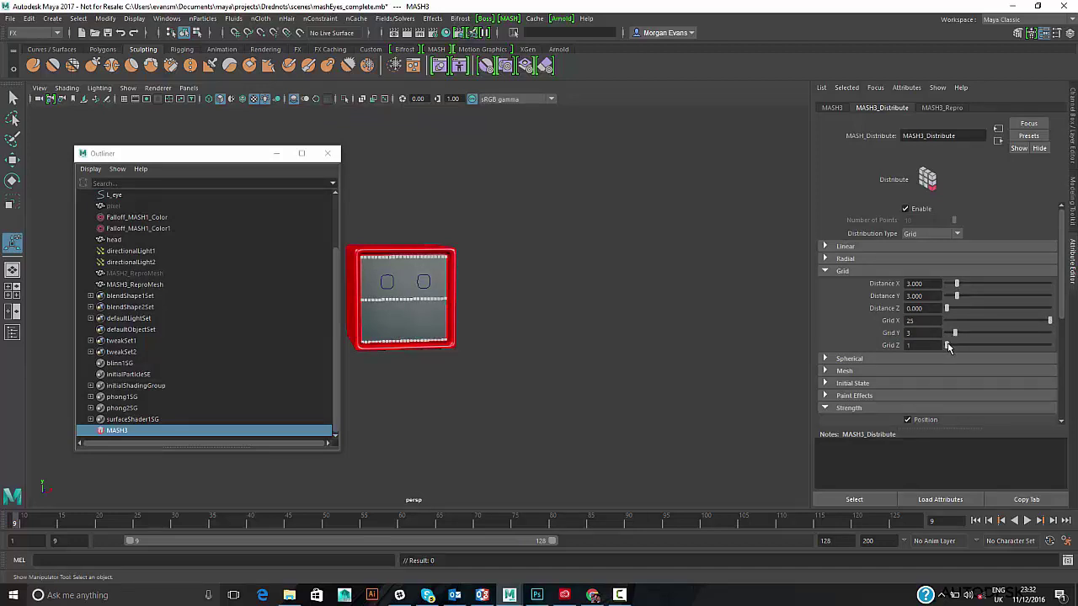
pyautogui.moveTo(955, 334); pyautogui.dragTo(1073, 335)
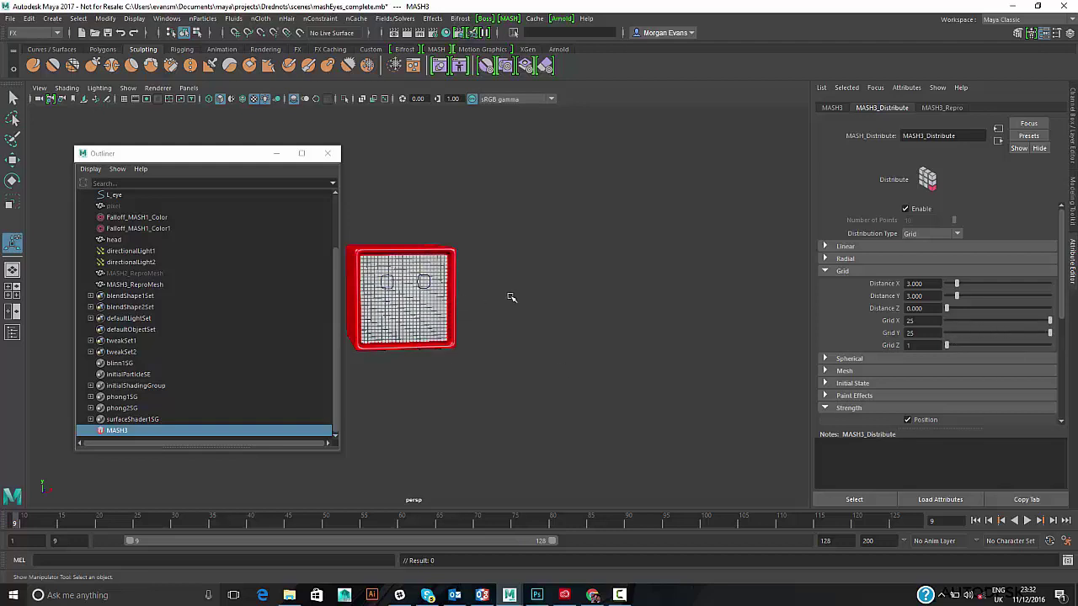
# - Add a Color node to the MASH3 network
pyautogui.click(401, 252)
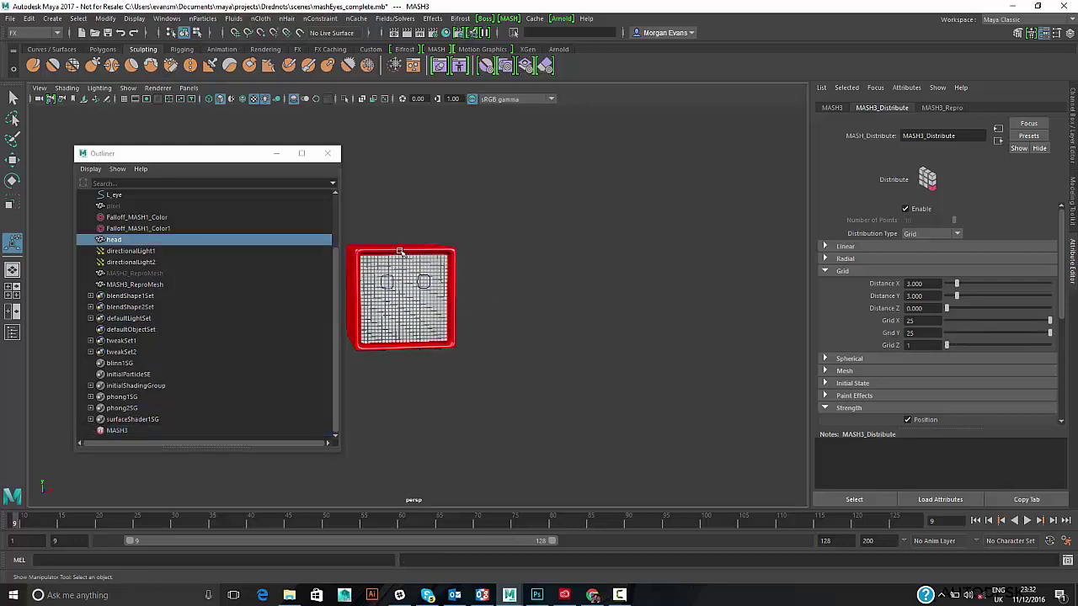
pyautogui.press('f')
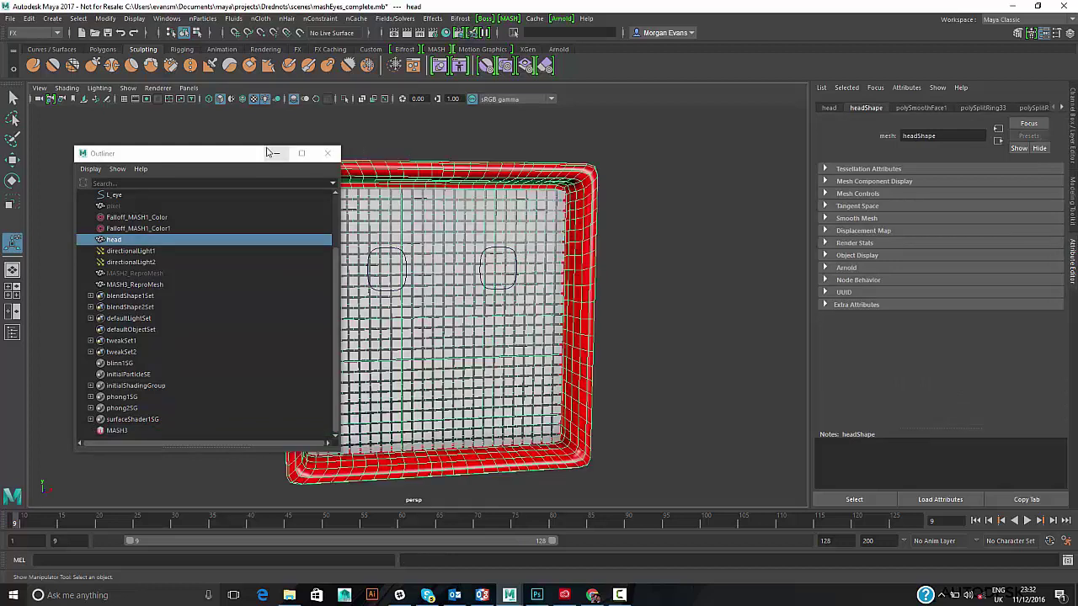
pyautogui.moveTo(235, 153); pyautogui.dragTo(186, 143)
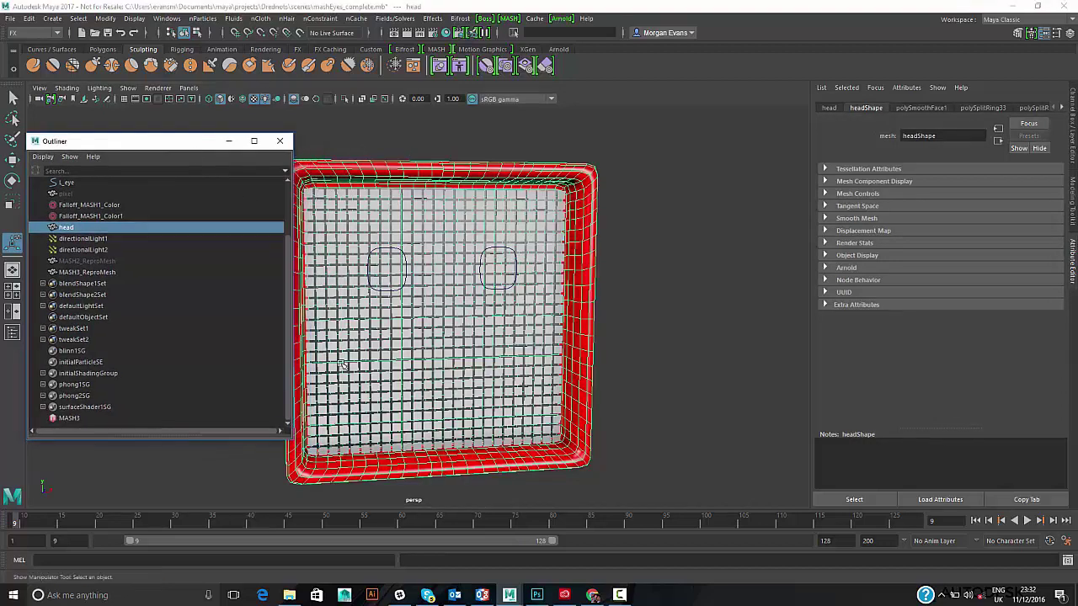
pyautogui.click(93, 419)
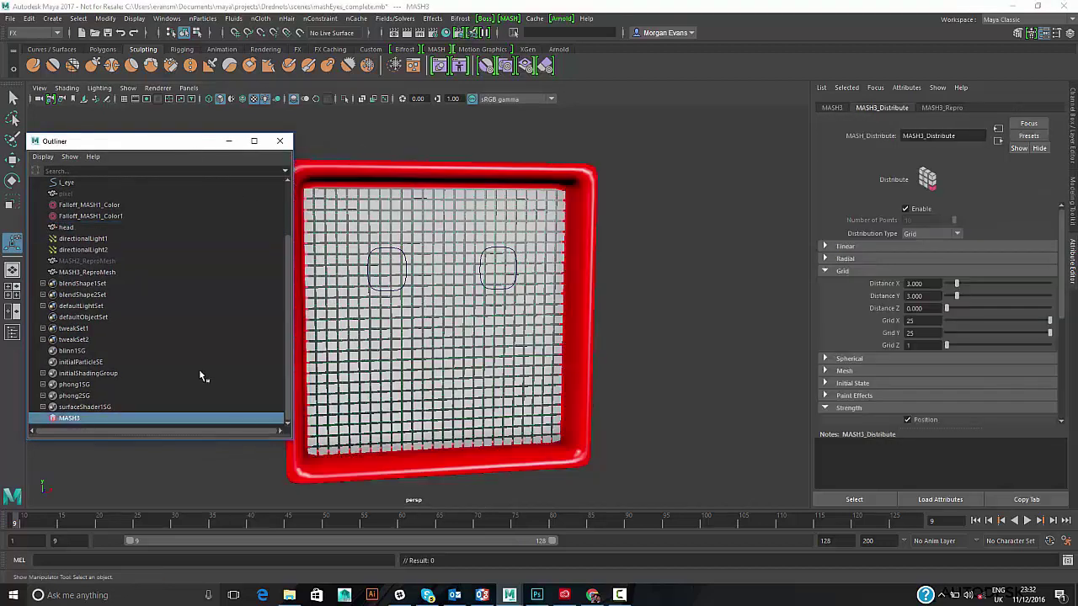
pyautogui.click(839, 110)
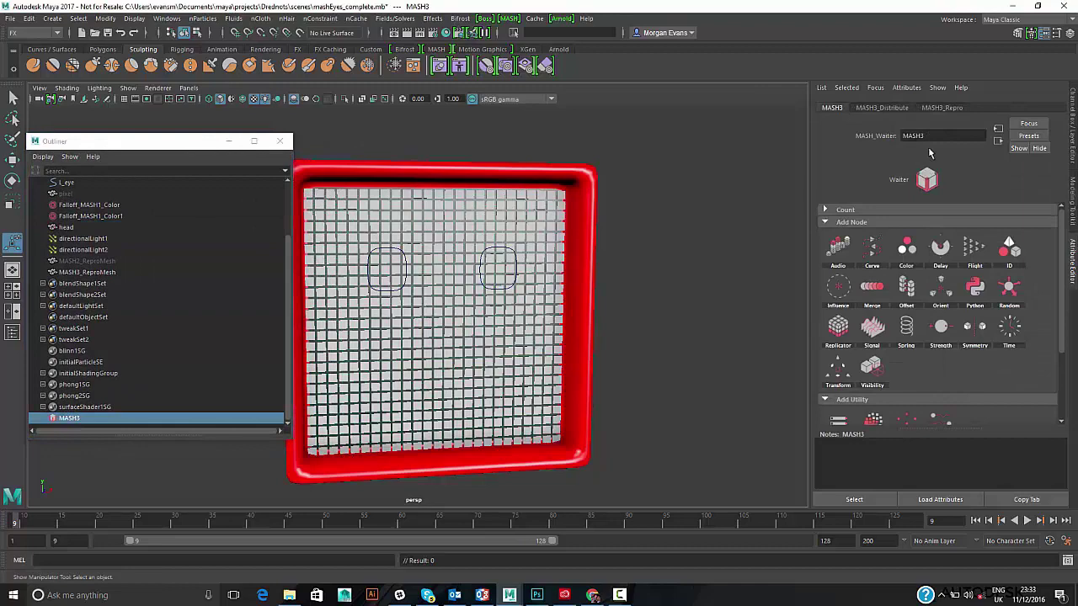
pyautogui.click(924, 257)
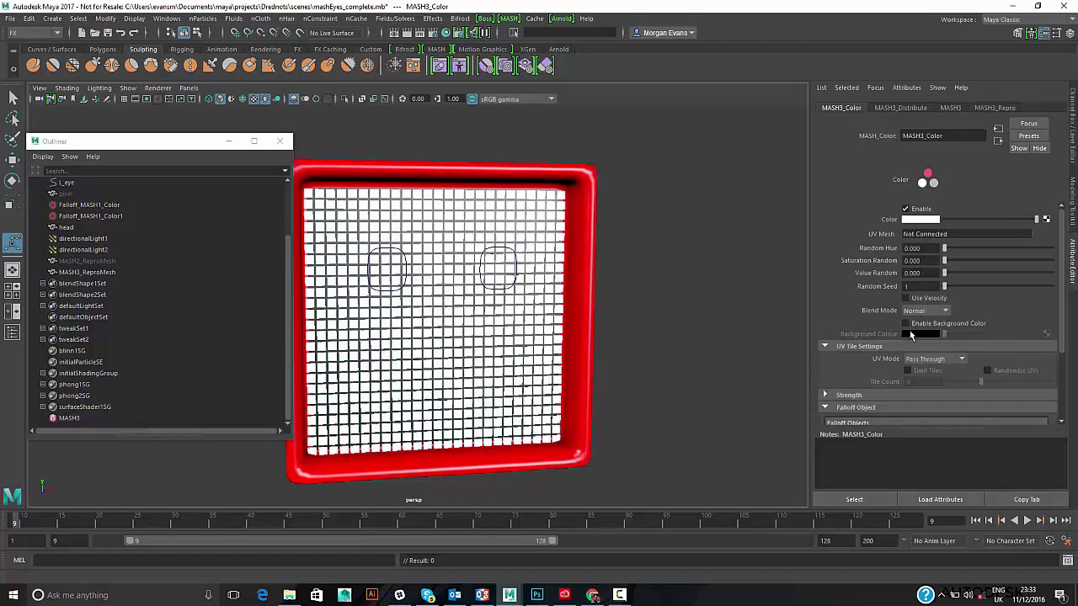
# - Enable the background color on MASH3_Color and set the node's main color to cyan
pyautogui.click(907, 323)
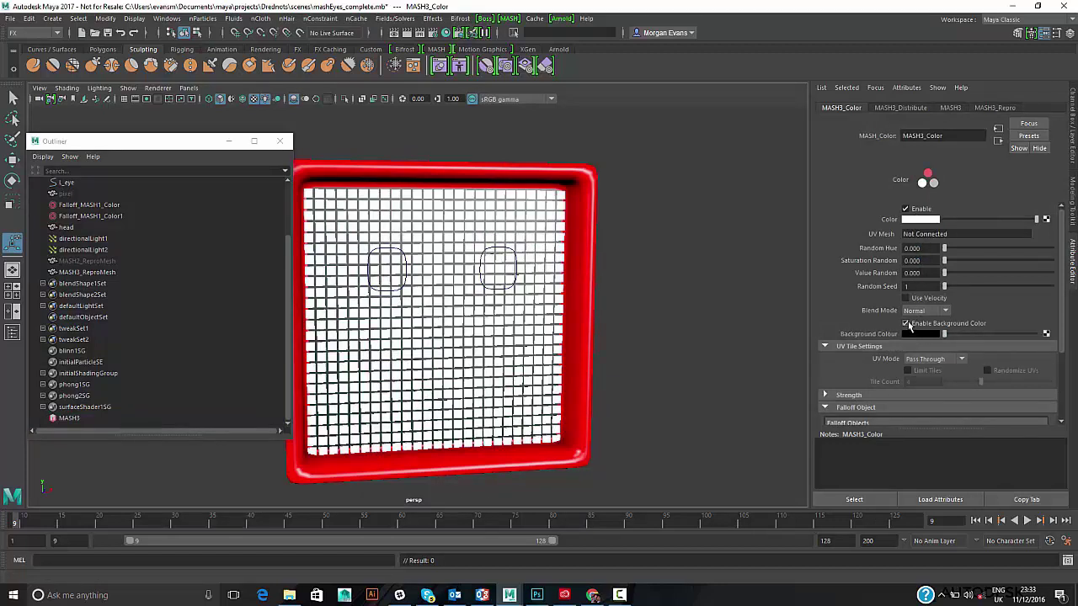
pyautogui.click(918, 219)
pyautogui.click(856, 214)
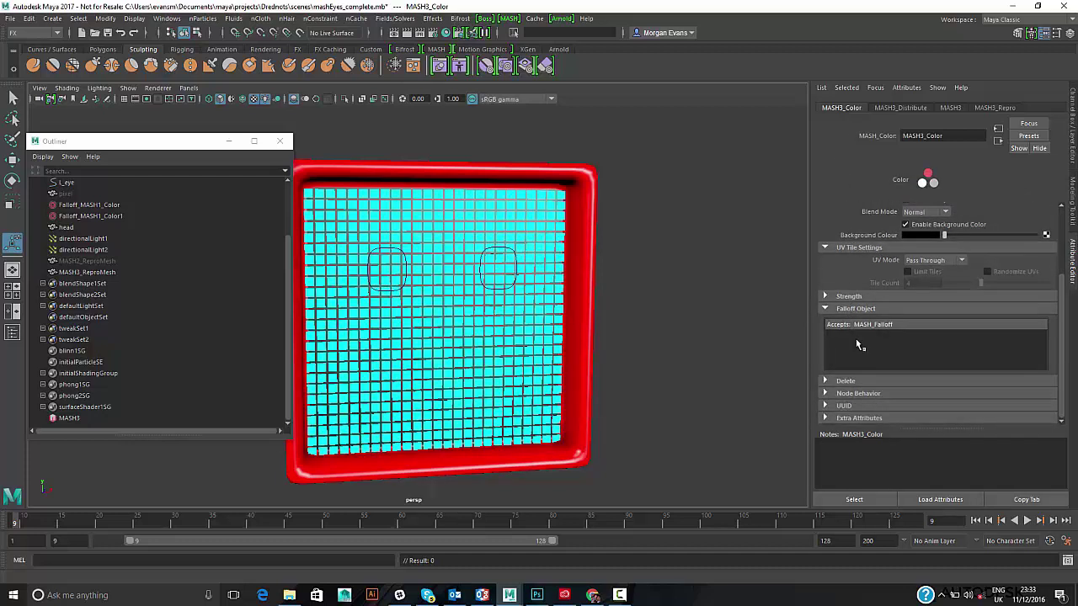
# - Create a falloff object for the MASH3_Color node and rename its shape R_eyeFalloff
pyautogui.rightClick(859, 345)
pyautogui.click(880, 347)
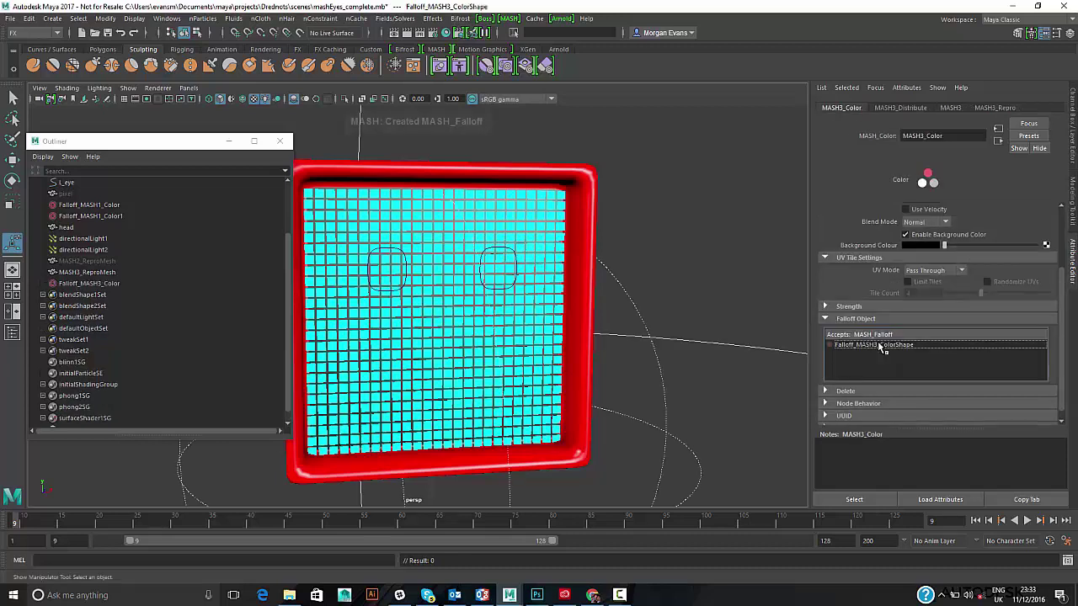
pyautogui.doubleClick(879, 345)
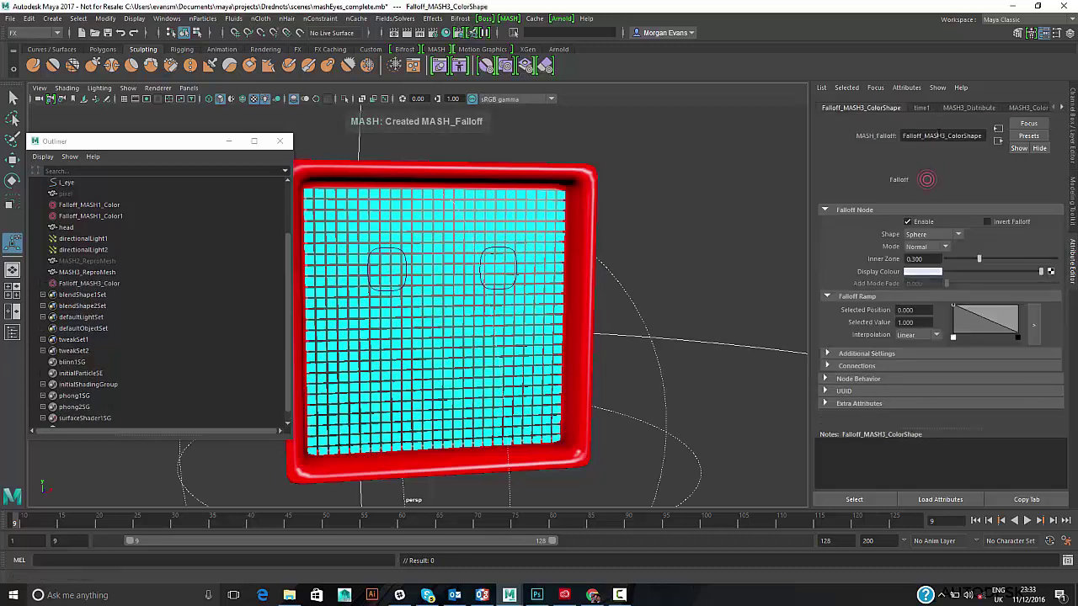
pyautogui.doubleClick(939, 135)
pyautogui.press('BackSpace')
pyautogui.write('R_')
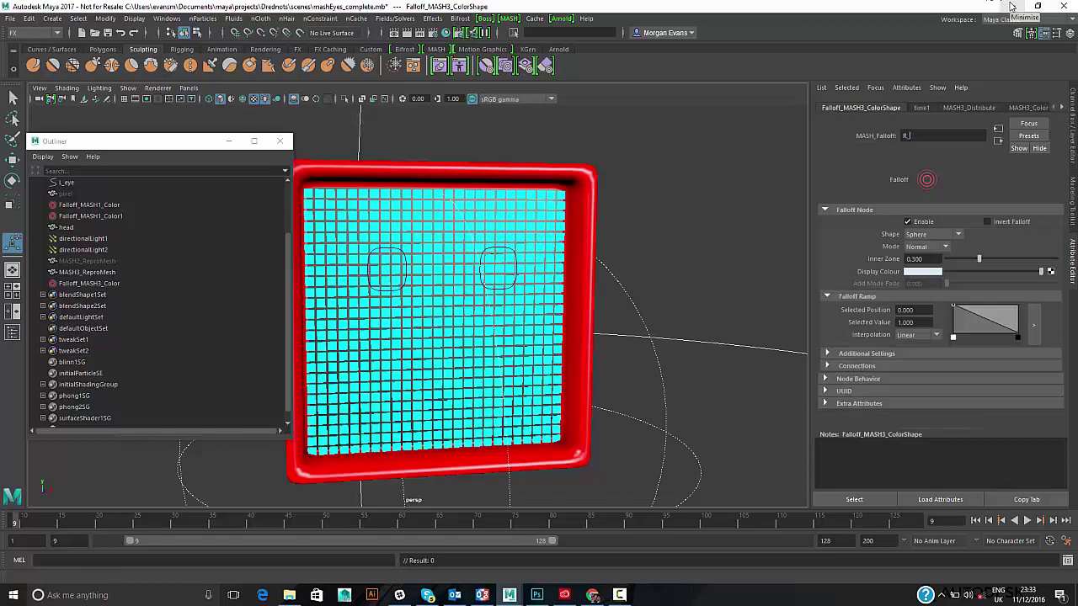
pyautogui.write('eyeFalloff')
pyautogui.press('Return')
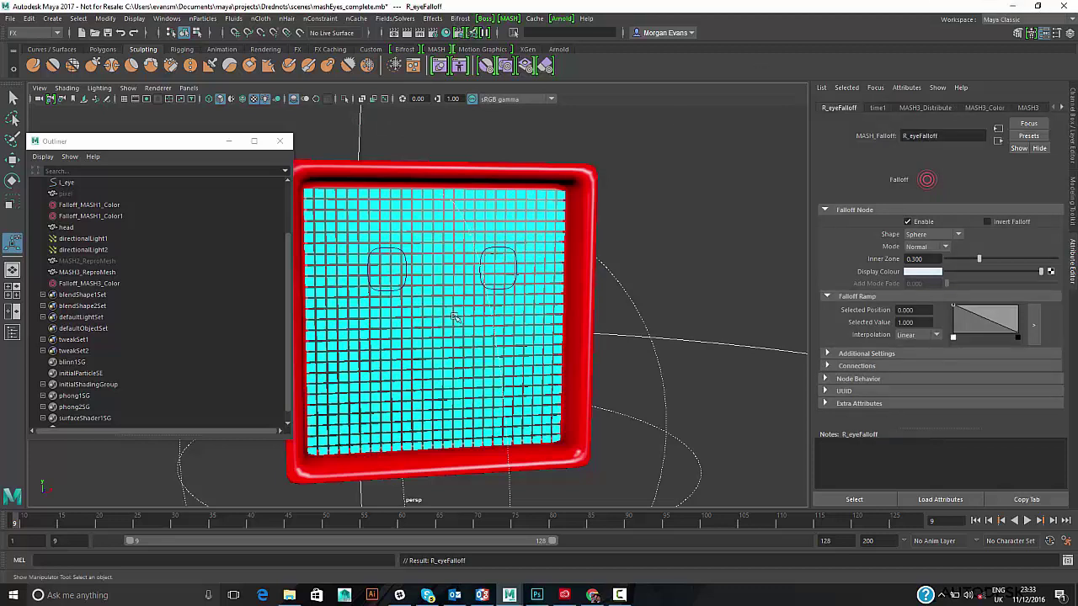
# - Set R_eyeFalloff's shape to Nurbs Curve and connect the R_eye curve as its input shape
pyautogui.click(929, 235)
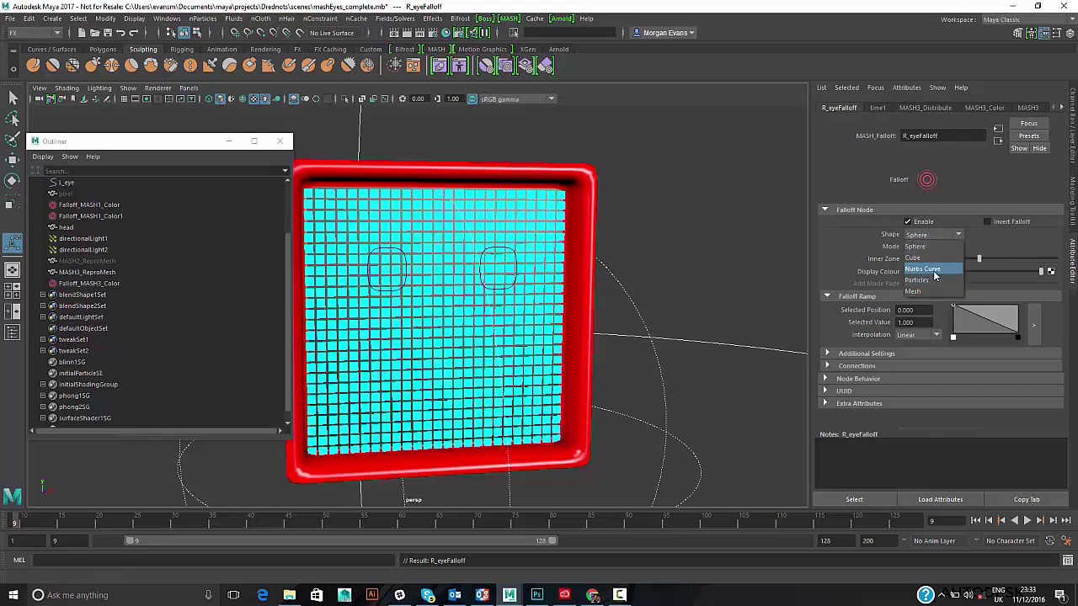
pyautogui.click(924, 268)
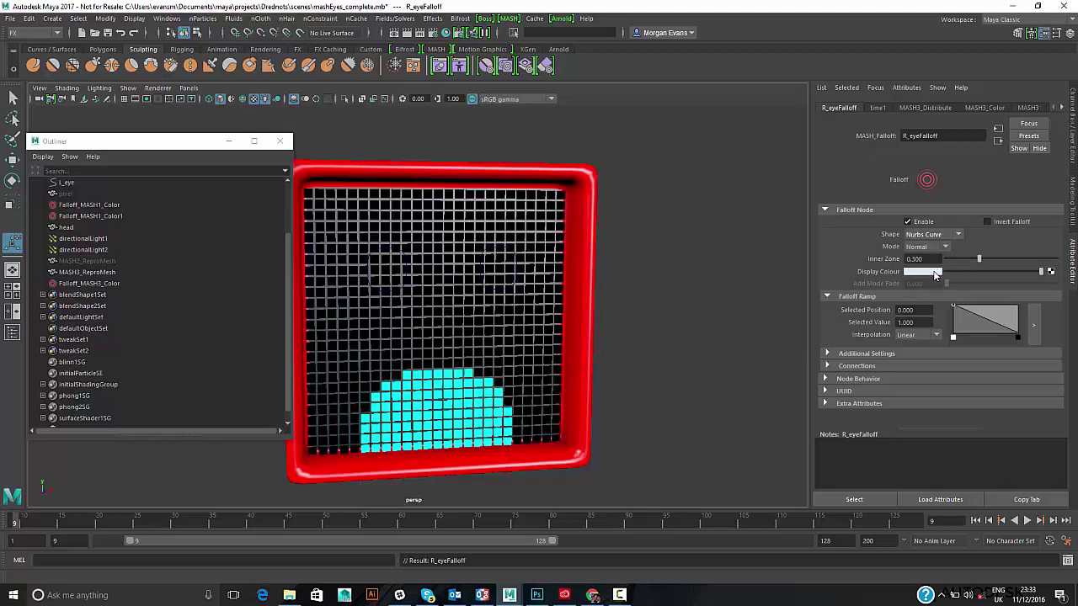
pyautogui.click(828, 366)
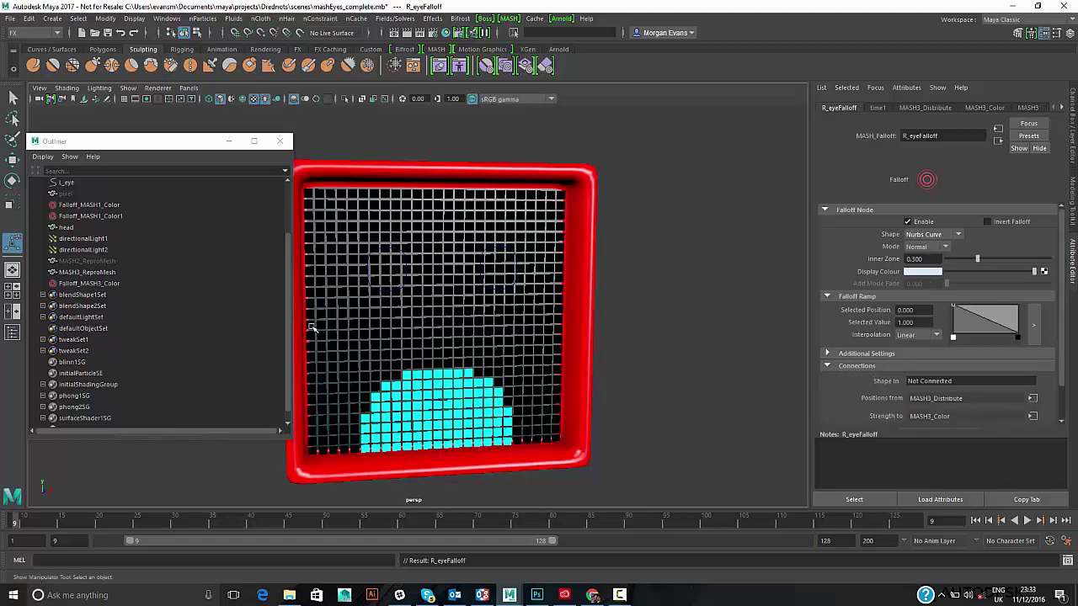
pyautogui.scroll(2, 121, 218)
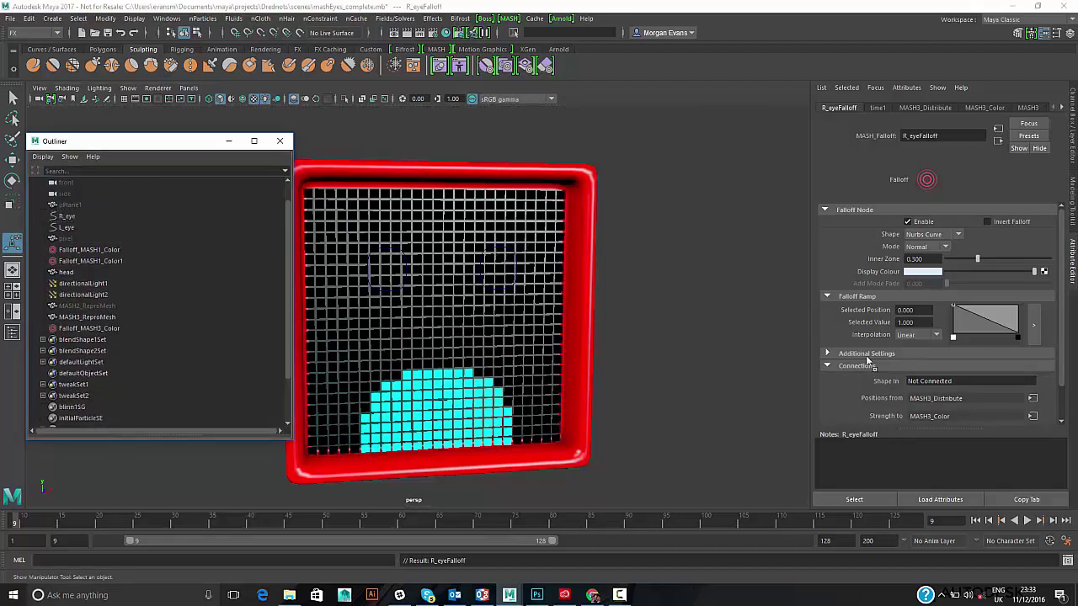
pyautogui.moveTo(924, 381); pyautogui.dragTo(929, 381, button='middle')
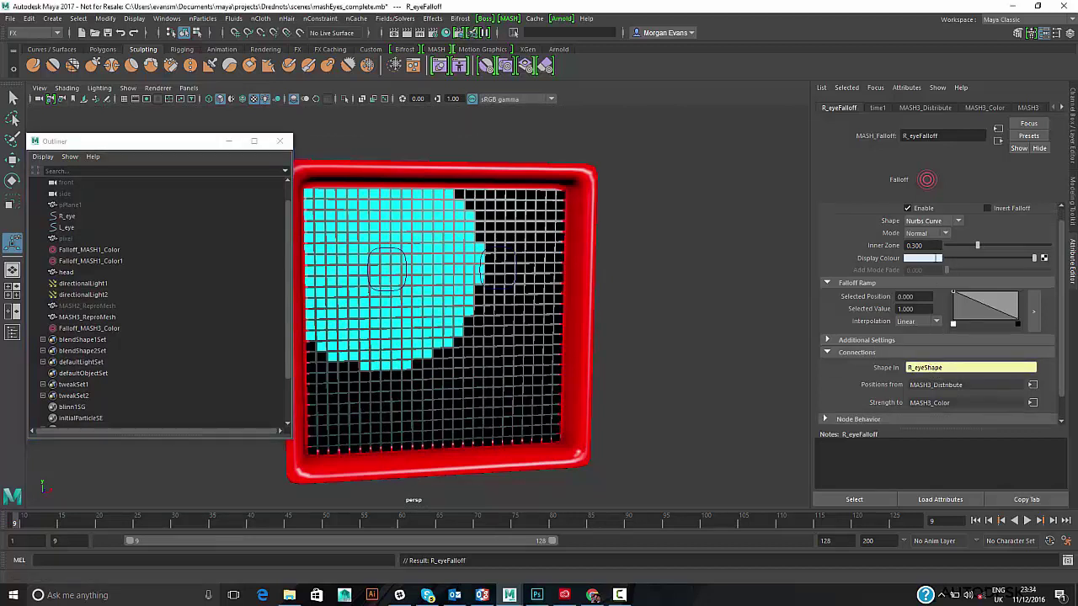
# - Set the Custom Shape Radius of R_eyeFalloff to 0.3
pyautogui.scroll(-2, 935, 259)
pyautogui.click(836, 315)
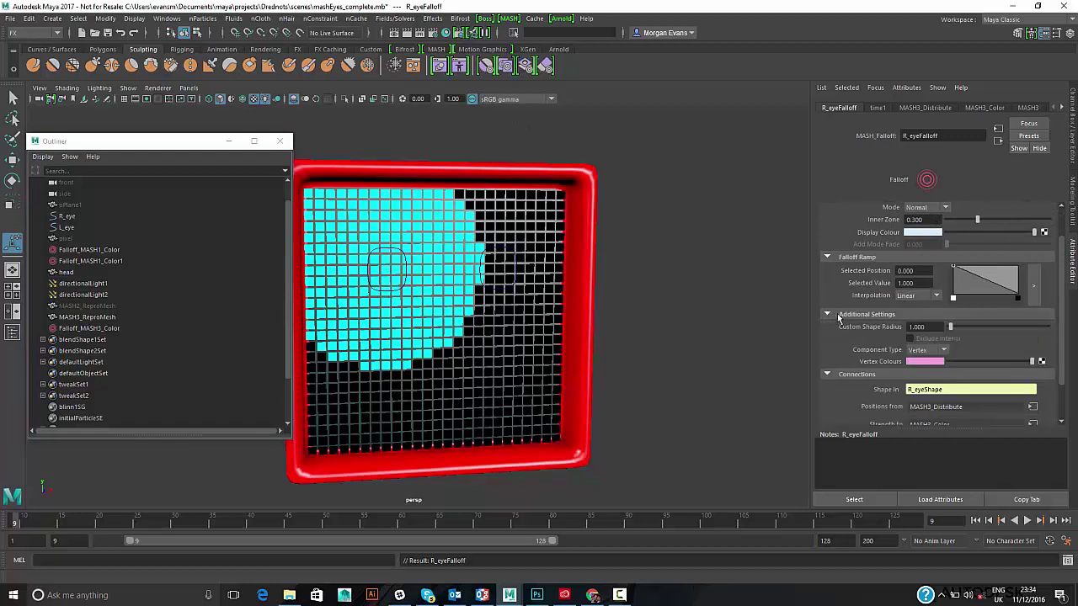
pyautogui.write('0.3')
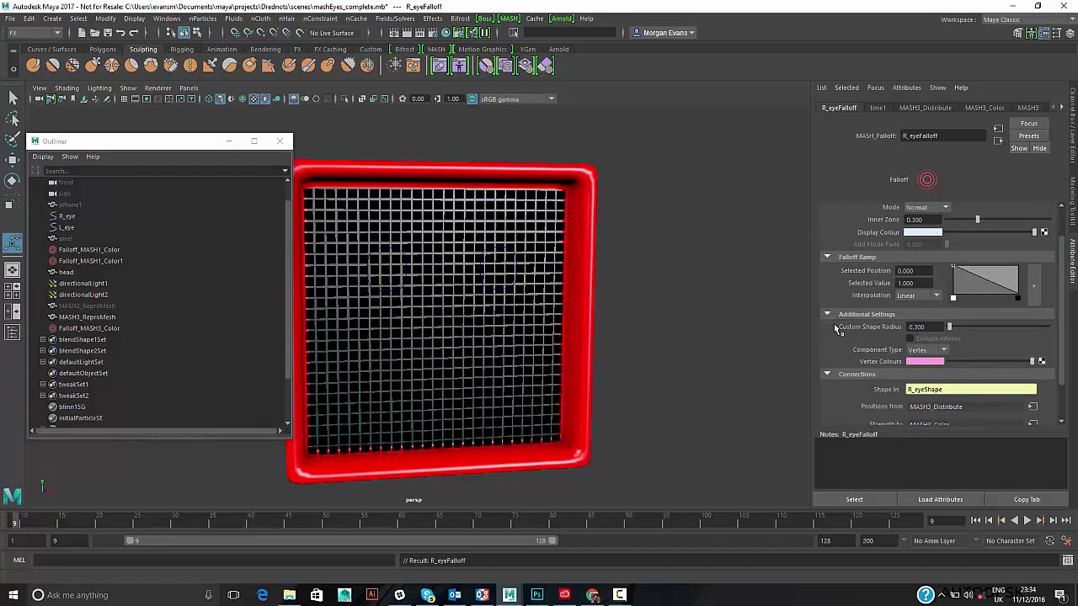
# - Connect the L_eye curve as L_eyeFalloff's input shape and set its Custom Shape Radius to 0.3
pyautogui.click(66, 251)
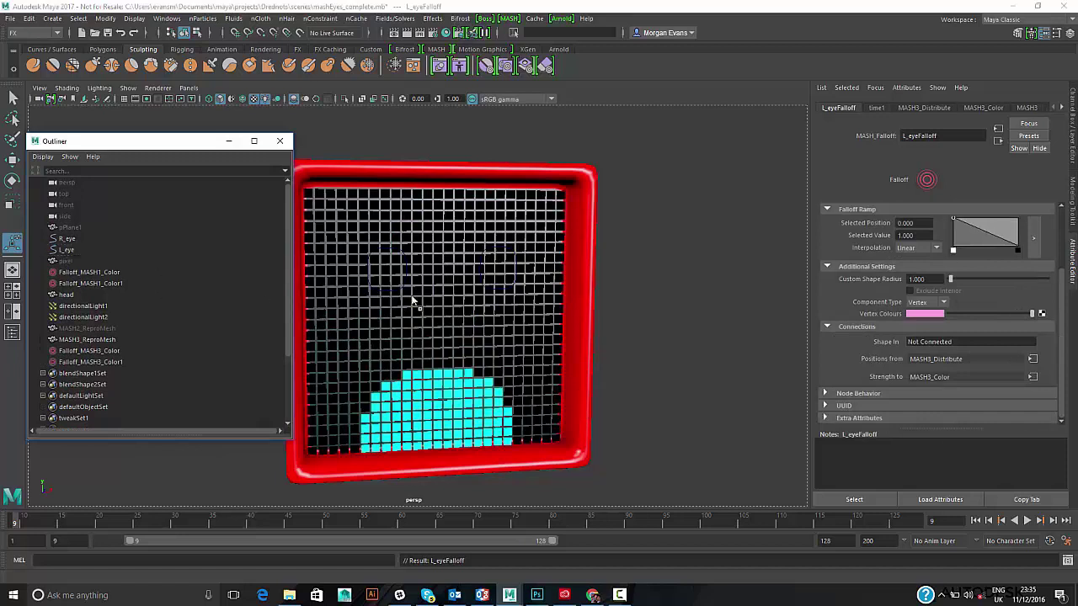
pyautogui.click(928, 345)
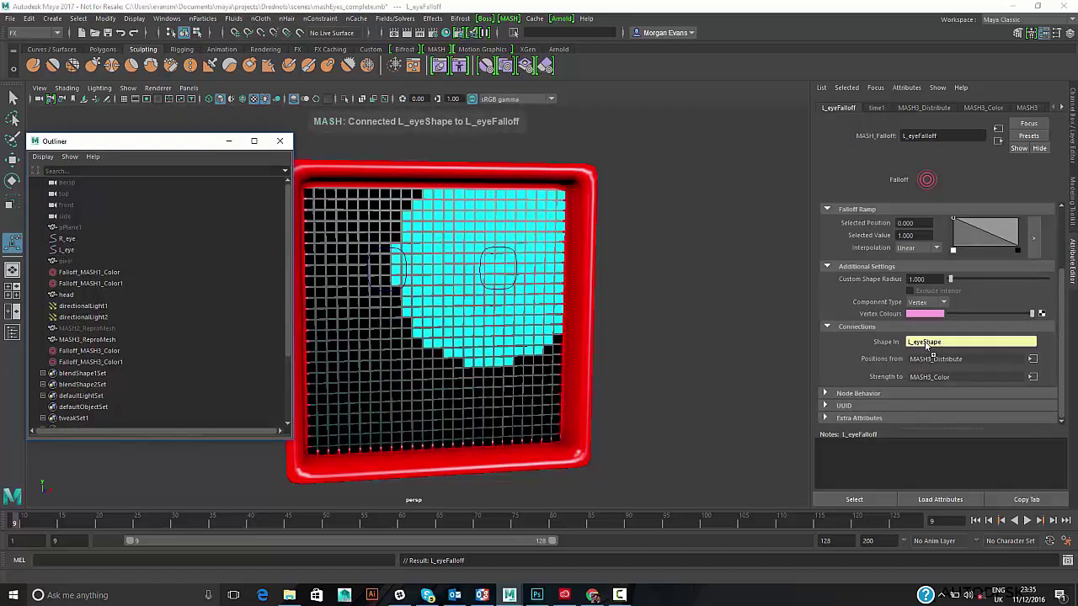
pyautogui.click(916, 279)
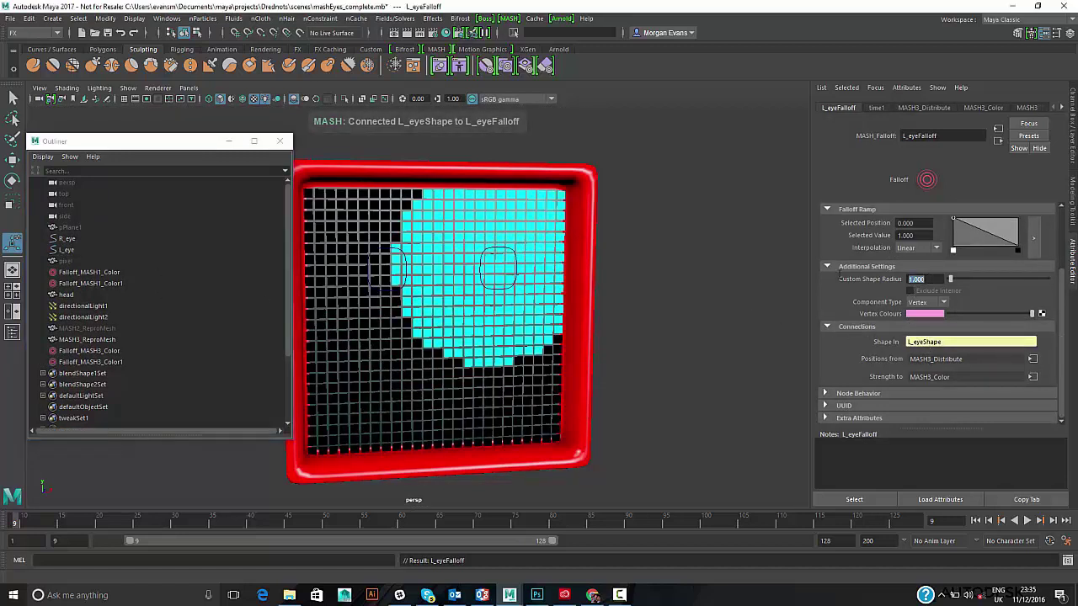
pyautogui.write('0.3')
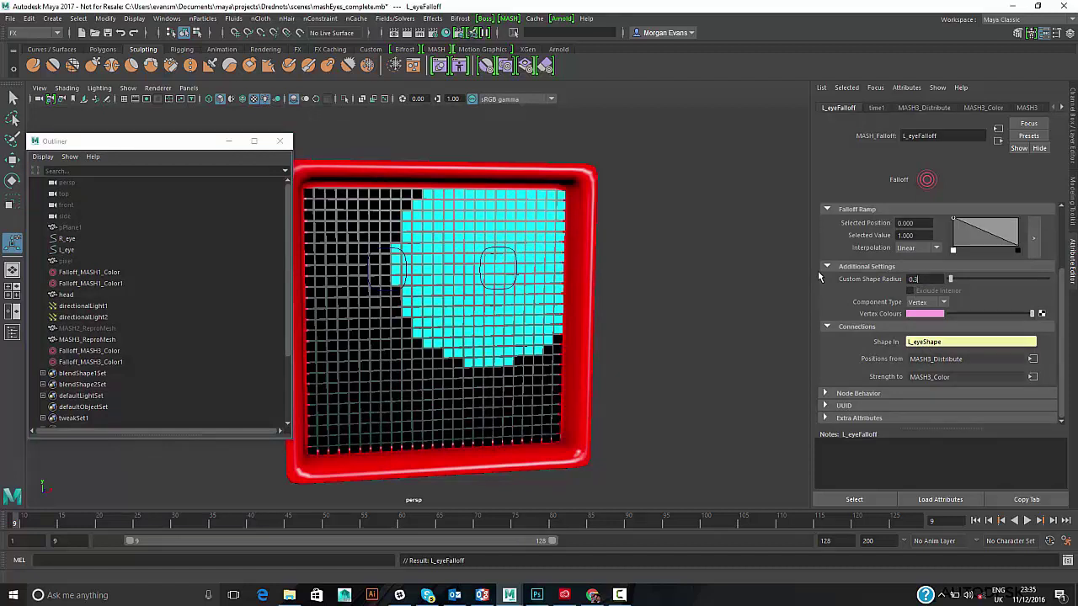
pyautogui.press('Return')
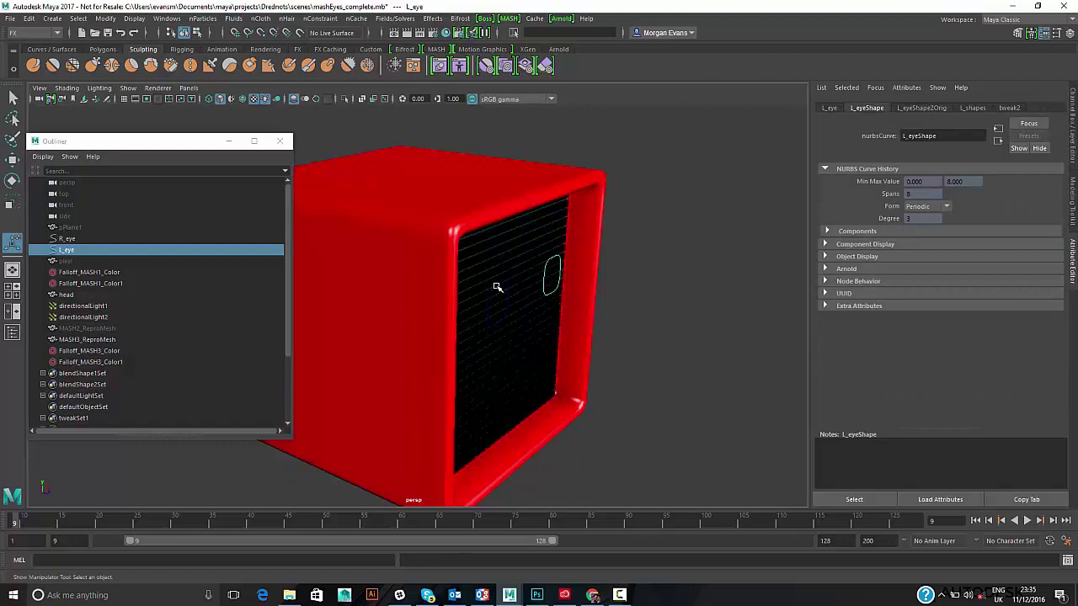
# - Move the R_eye and L_eye curves together backward in depth, closer to the pixel grid inside the head
pyautogui.press('w')
pyautogui.moveTo(602, 328); pyautogui.dragTo(603, 330)
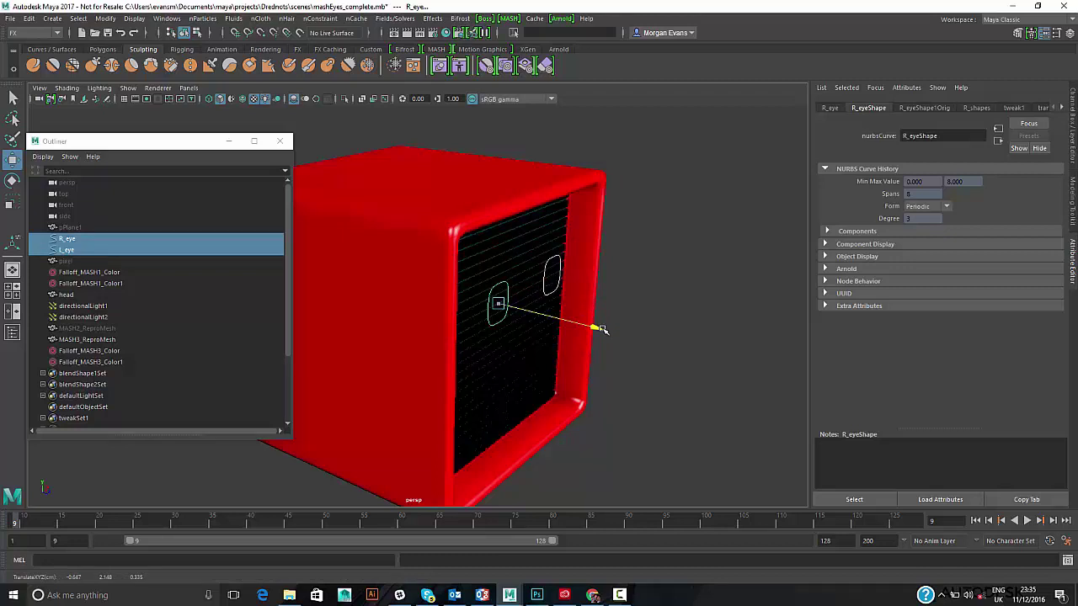
pyautogui.moveTo(603, 329); pyautogui.dragTo(576, 329)
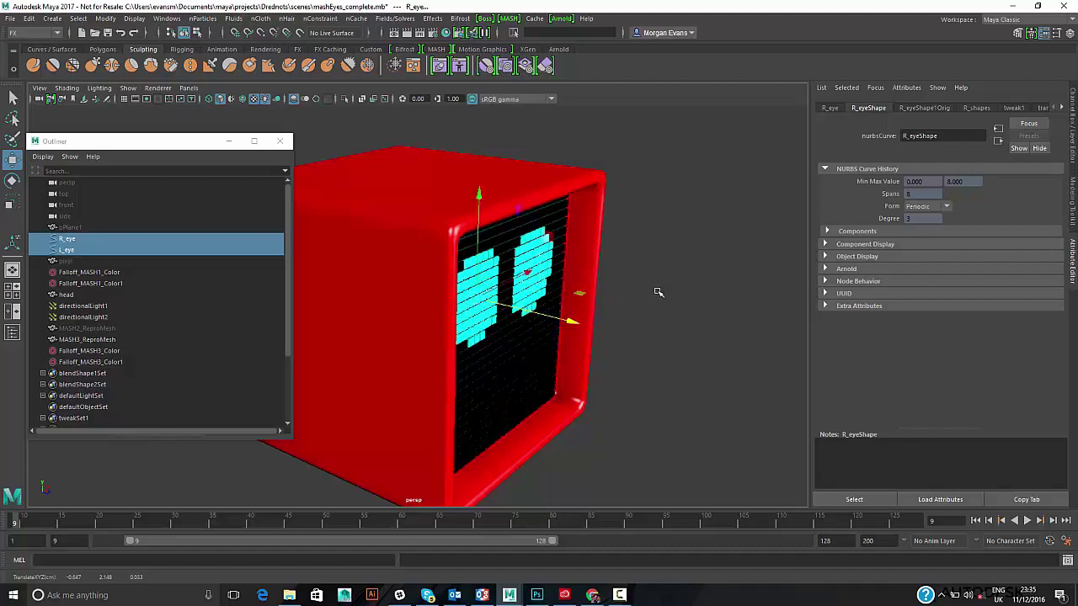
pyautogui.keyDown('alt'); pyautogui.moveTo(666, 317); pyautogui.dragTo(599, 303); pyautogui.keyUp('alt')
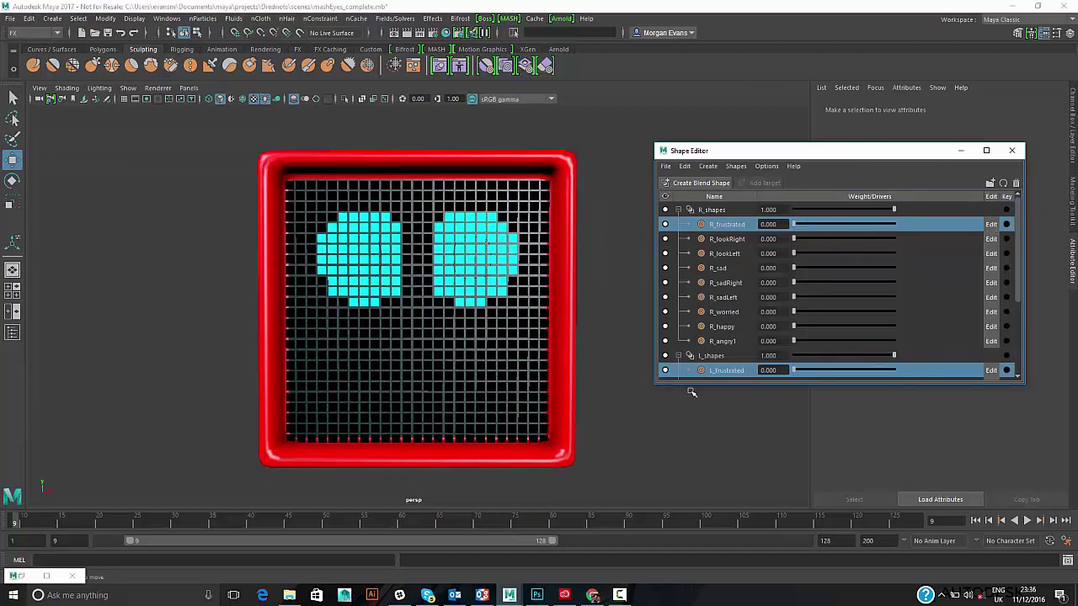
# - Try out the lookRight and sad blend shape targets on both eyes and undo the weight changes
pyautogui.moveTo(699, 383); pyautogui.dragTo(700, 531)
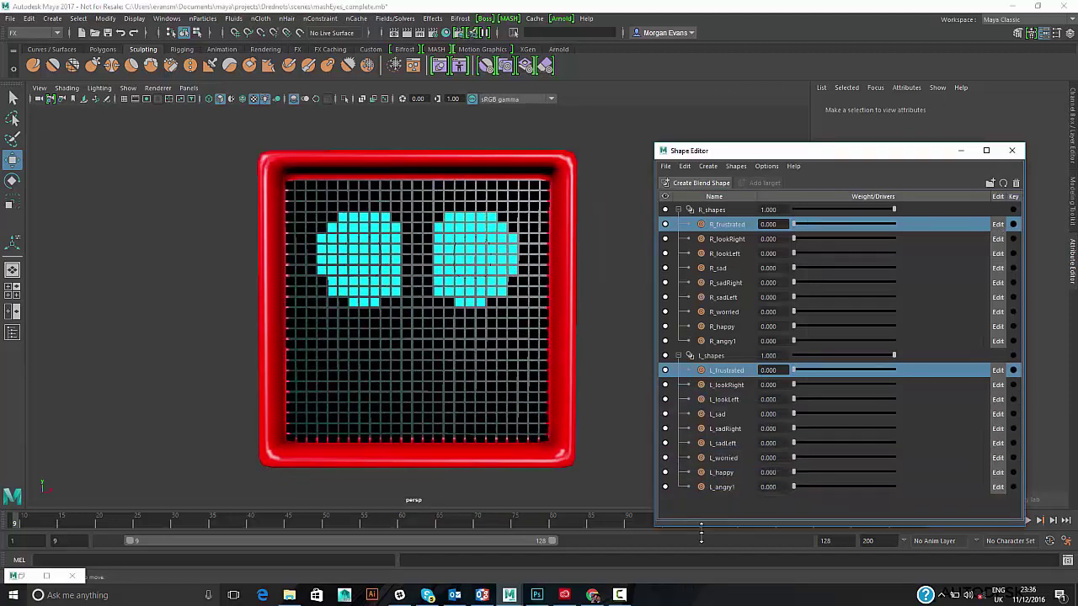
pyautogui.click(728, 239)
pyautogui.keyDown('ctrl'); pyautogui.click(728, 385); pyautogui.keyUp('ctrl')
pyautogui.moveTo(792, 242); pyautogui.dragTo(965, 270)
pyautogui.click(718, 268)
pyautogui.keyDown('ctrl'); pyautogui.click(717, 413); pyautogui.keyUp('ctrl')
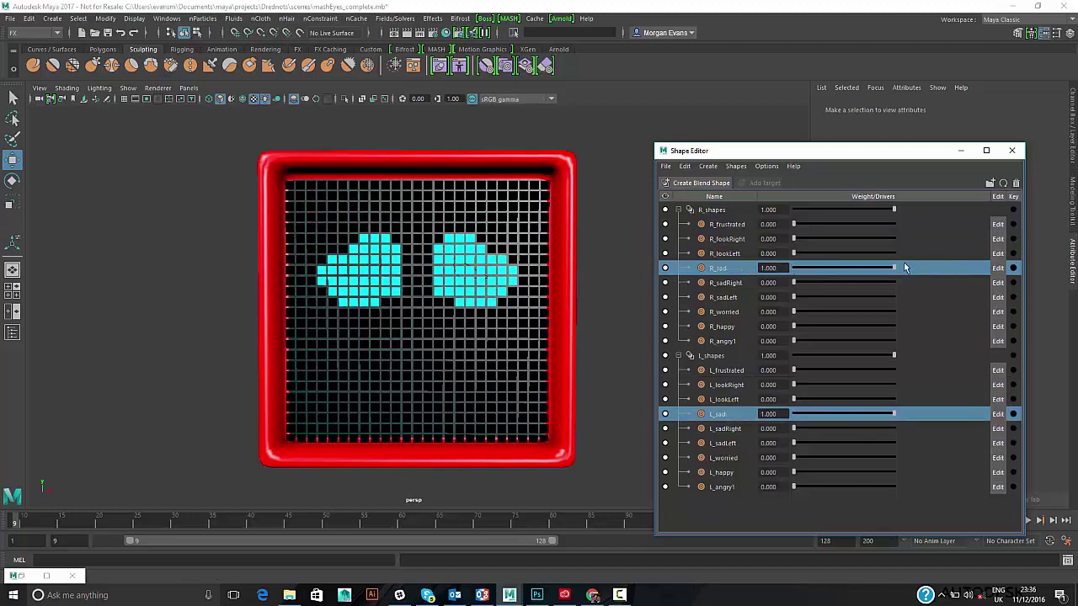
pyautogui.hotkey('ctrl', 'z')
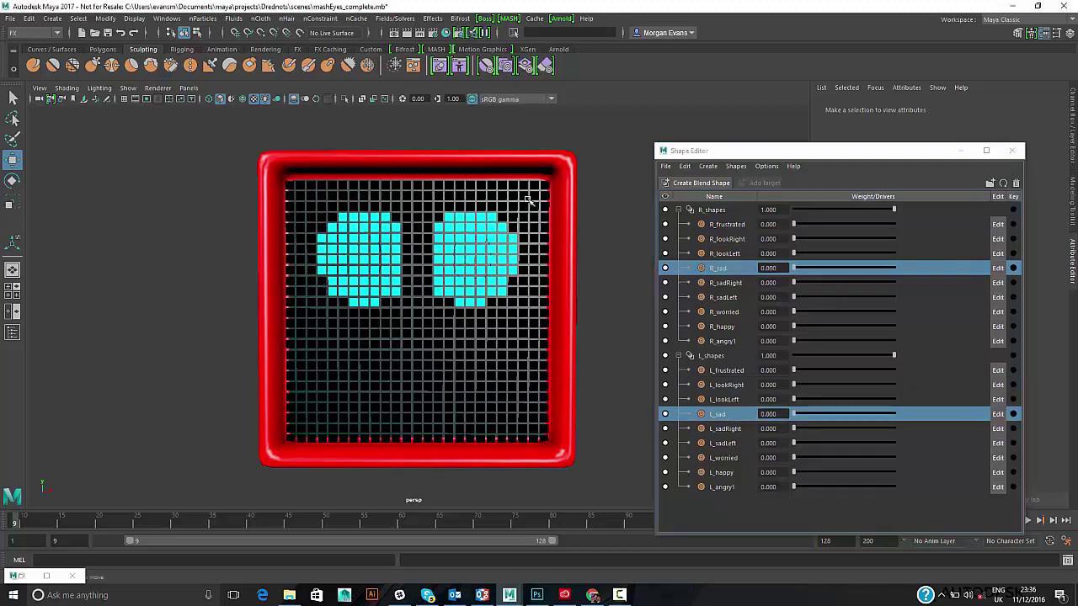
# - Select the hidden pixel mesh and scale it uniformly to make every pixel in the MASH grid smaller
pyautogui.click(528, 200)
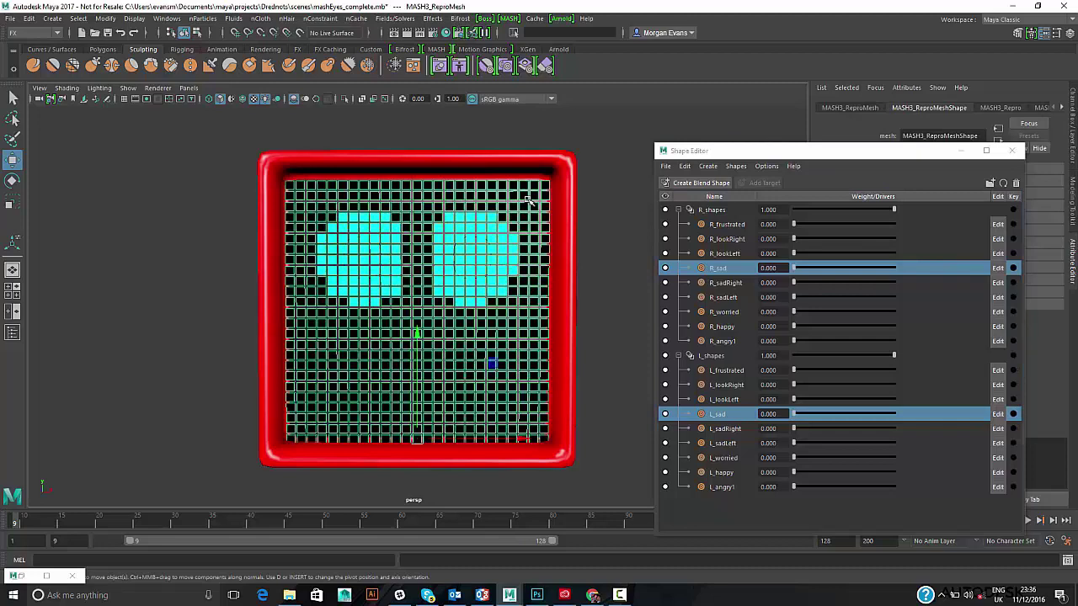
pyautogui.click(962, 152)
pyautogui.click(165, 19)
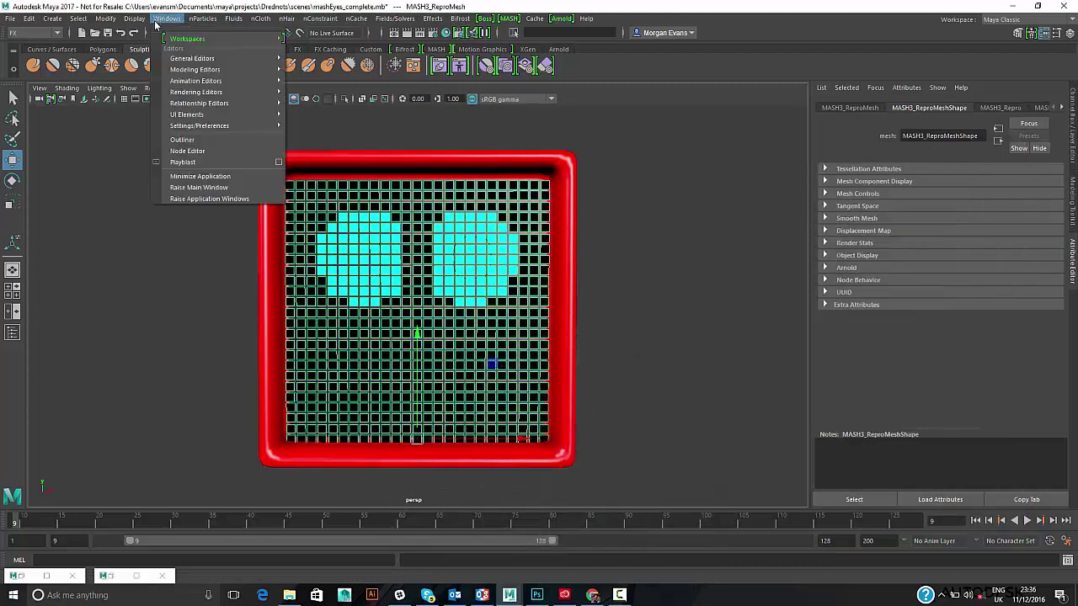
pyautogui.click(183, 140)
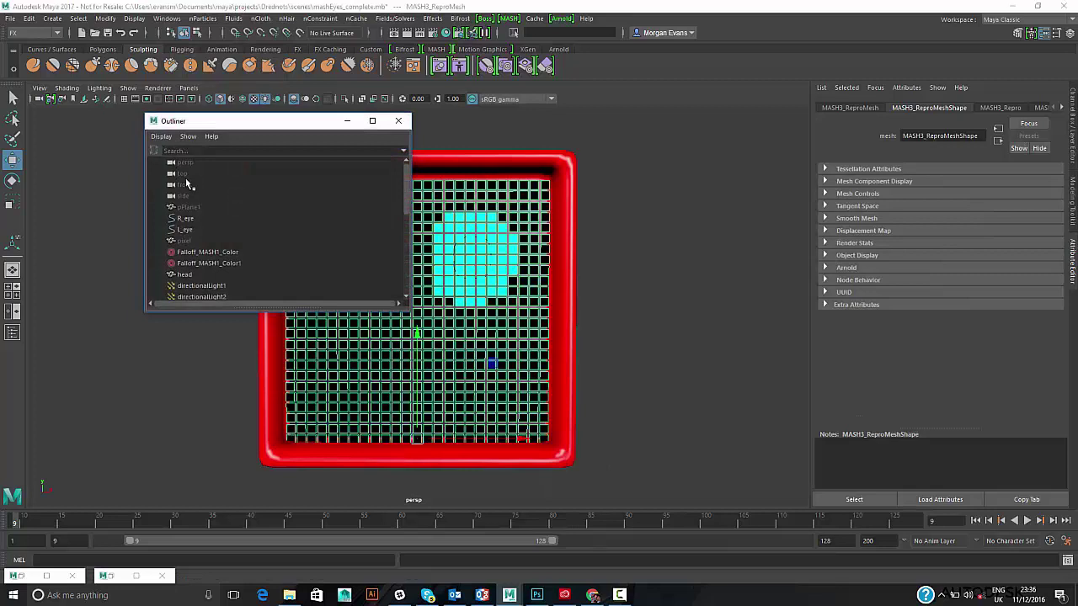
pyautogui.click(184, 241)
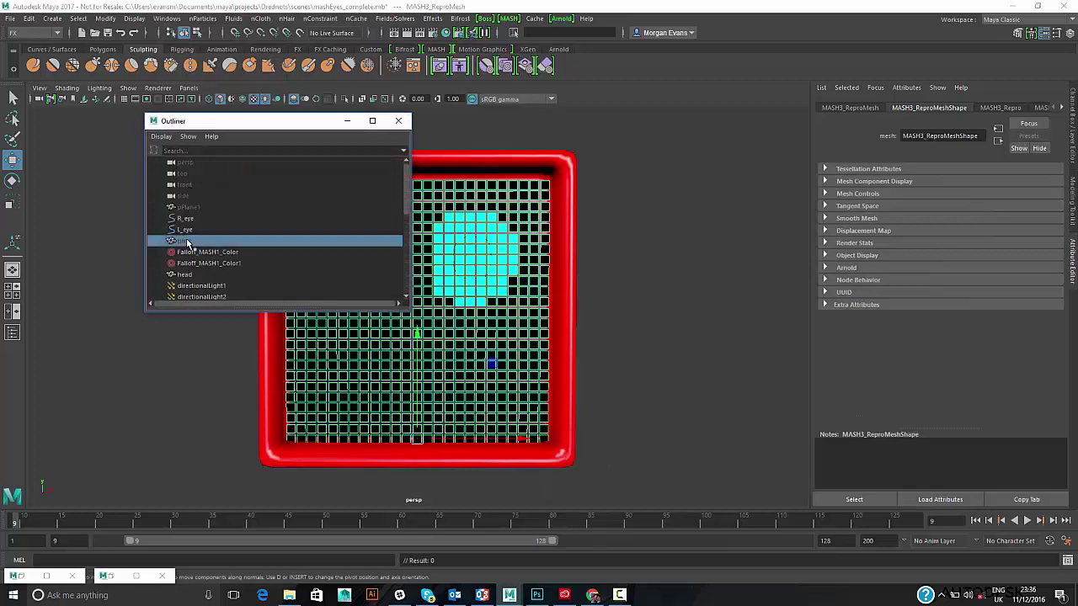
pyautogui.click(347, 121)
pyautogui.press('e')
pyautogui.press('r')
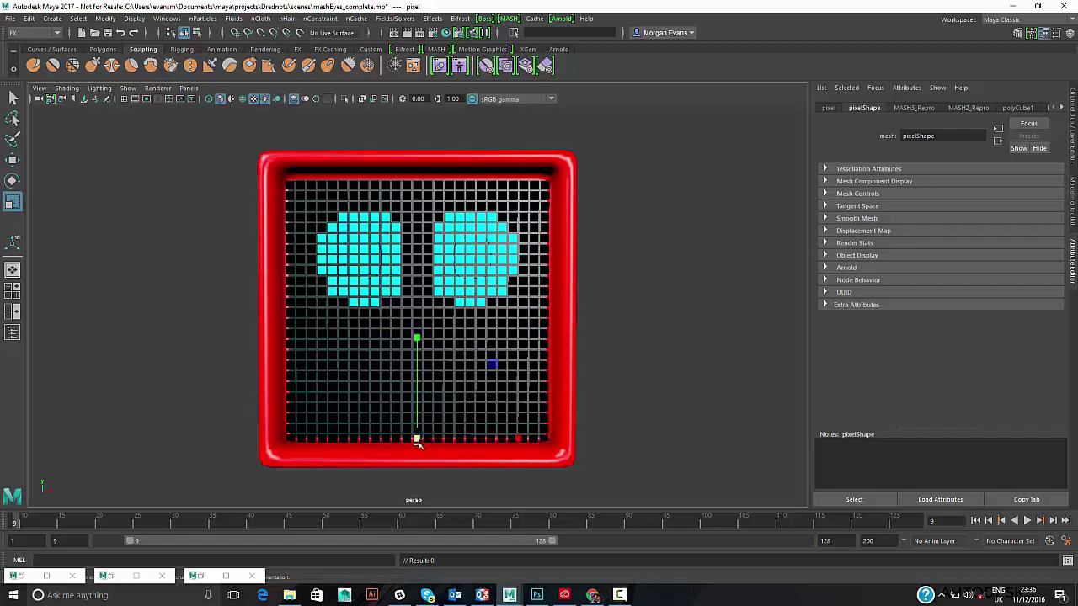
pyautogui.moveTo(416, 442); pyautogui.dragTo(409, 444)
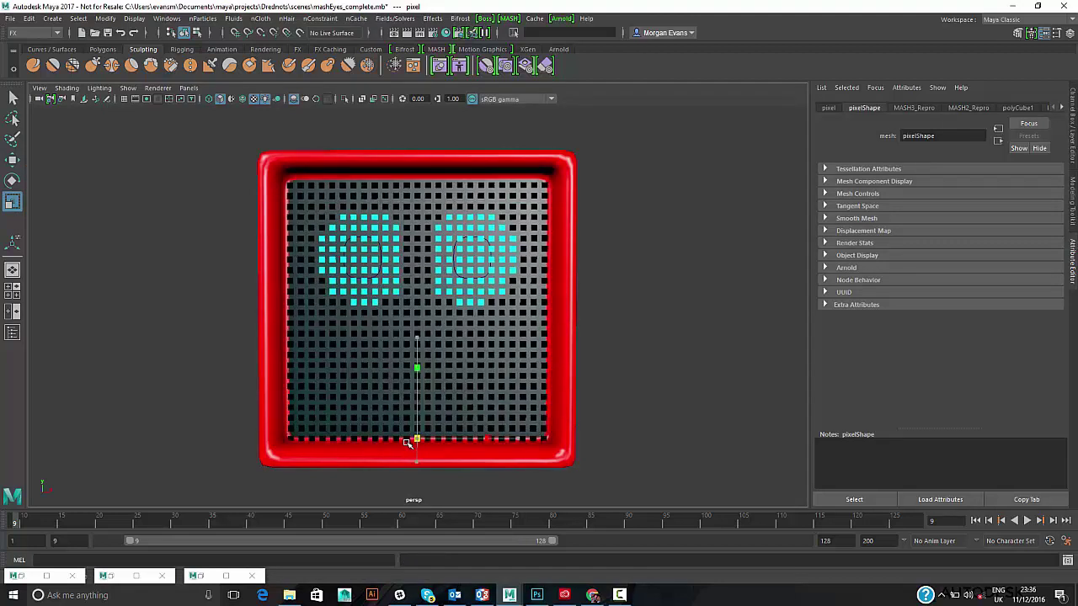
# - Increase Grid X and Grid Y of MASH3_Distribute to 70, after trying 60 for both
pyautogui.press('q')
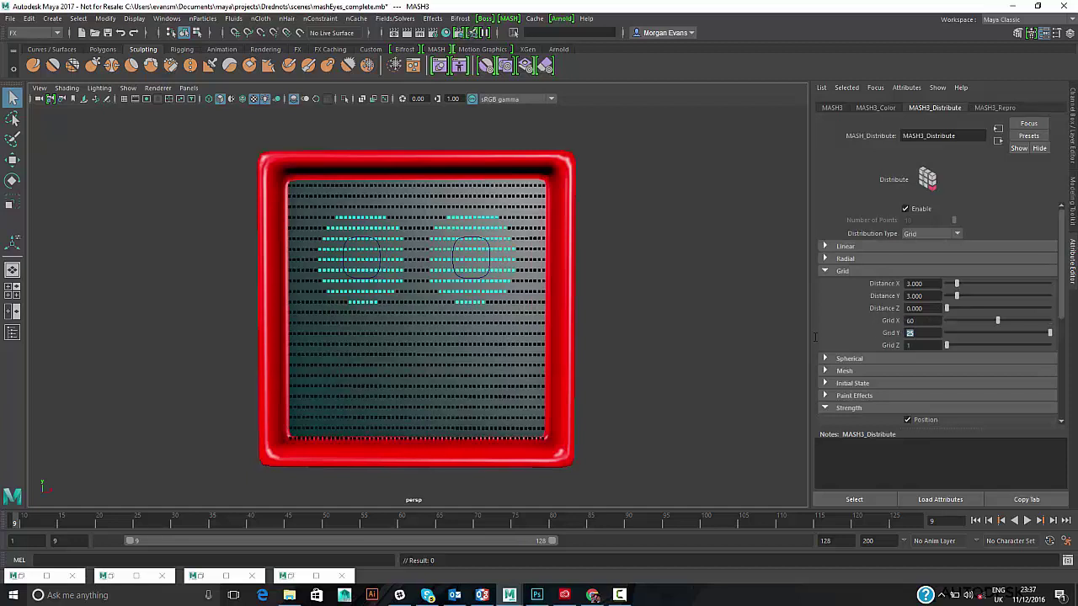
pyautogui.write('0')
pyautogui.press('Return')
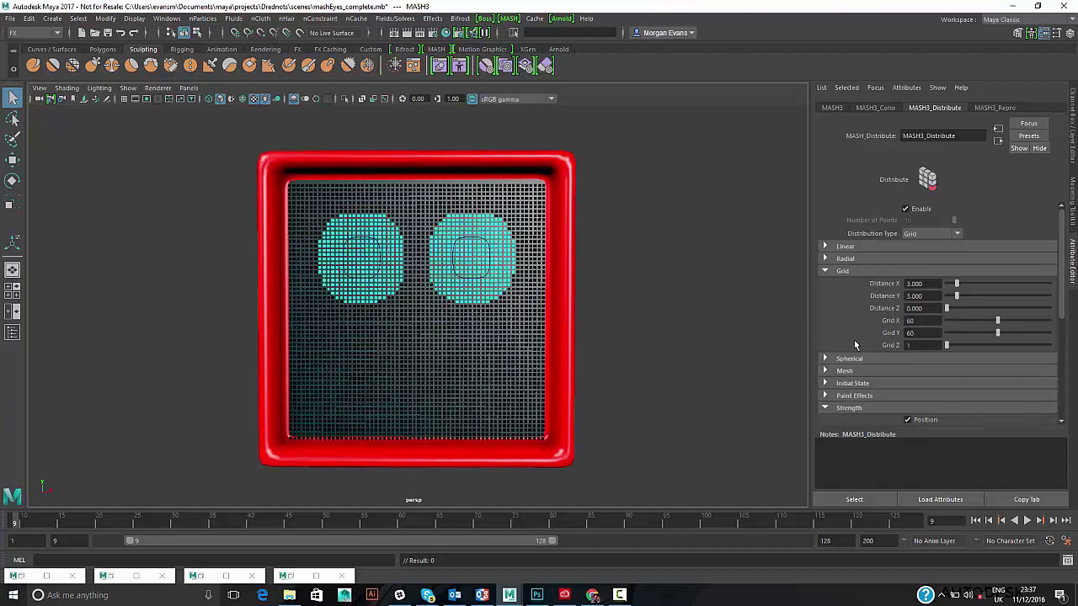
pyautogui.press('Tab')
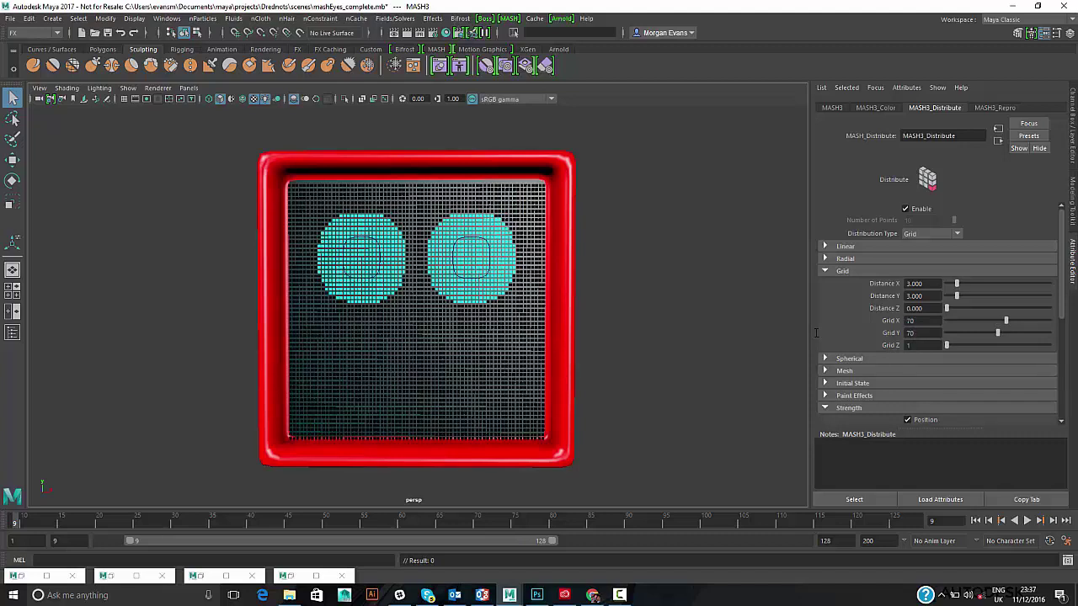
pyautogui.press('Return')
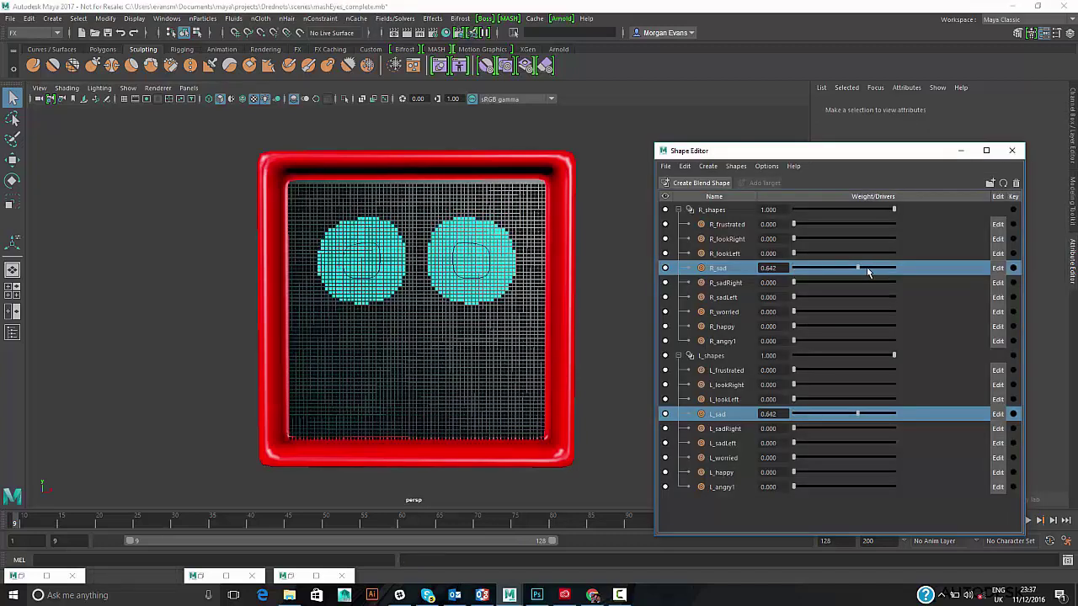
# - Raise the R_sad and L_sad weights to 1 and hide both eye curves
pyautogui.click(1014, 268)
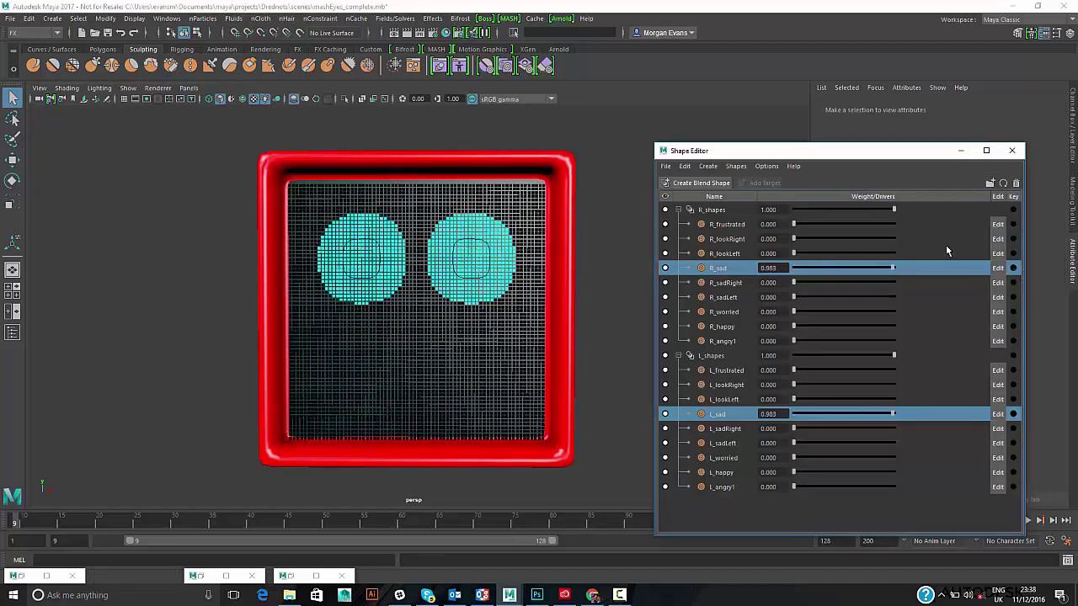
pyautogui.click(371, 263)
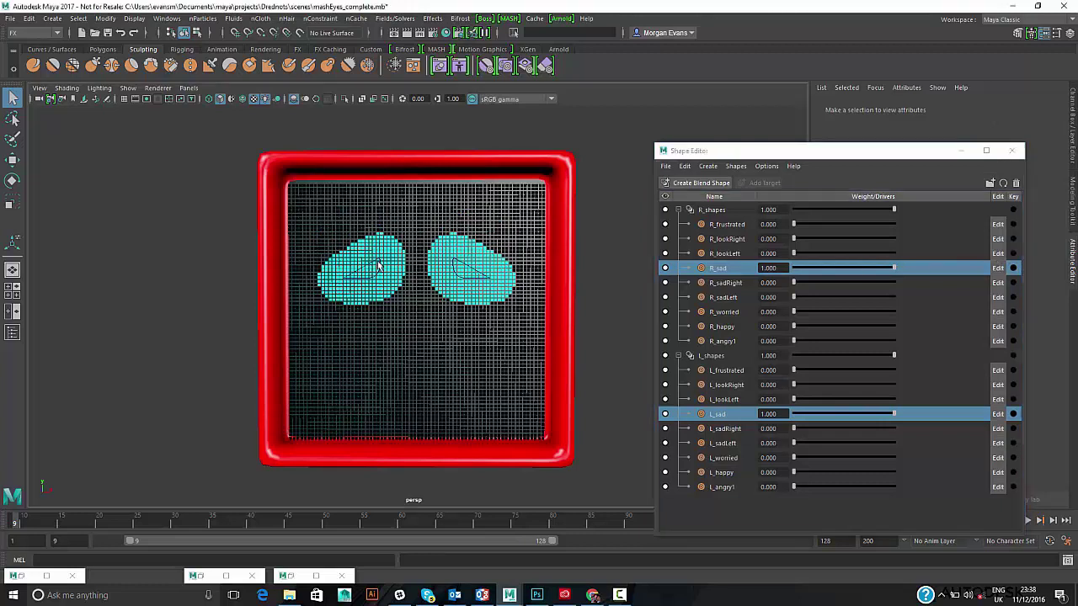
pyautogui.click(465, 267)
pyautogui.press('h')
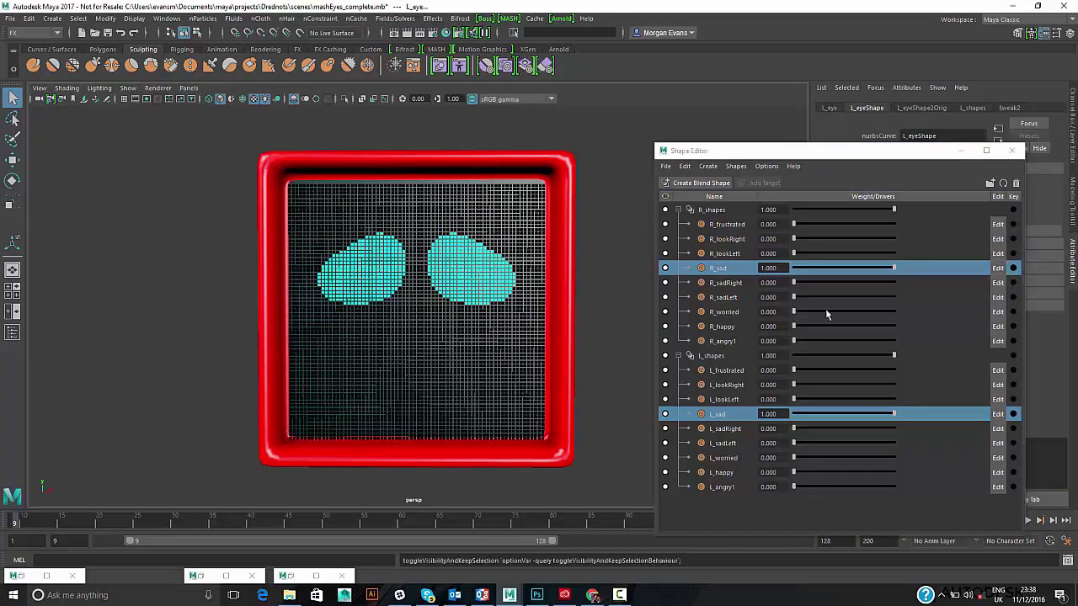
# - Reset the R_sad and L_sad weights to 0
pyautogui.moveTo(893, 268); pyautogui.dragTo(763, 271)
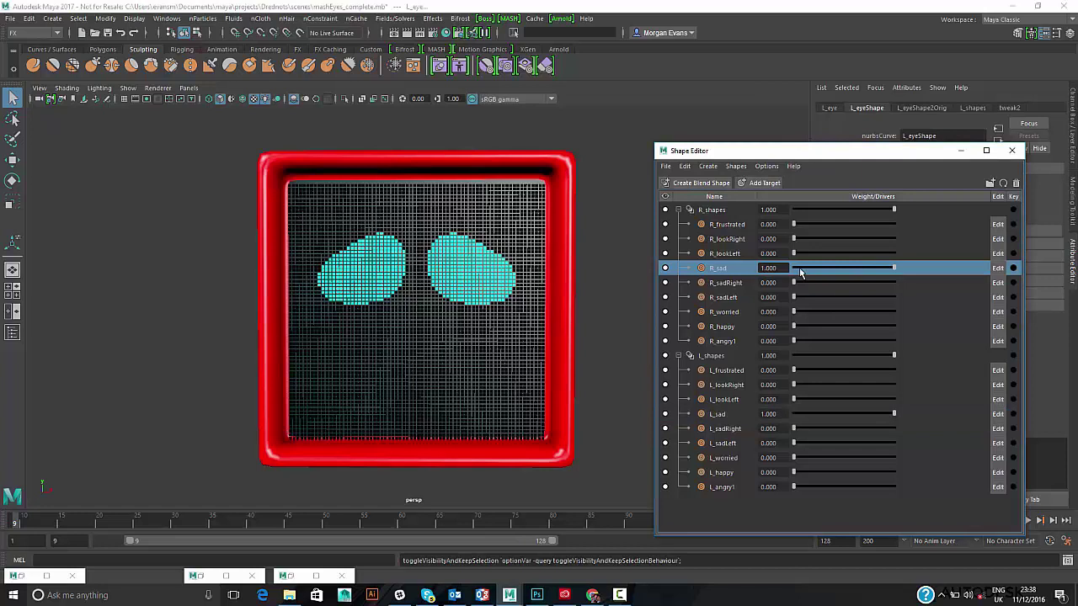
pyautogui.moveTo(803, 414); pyautogui.dragTo(793, 414)
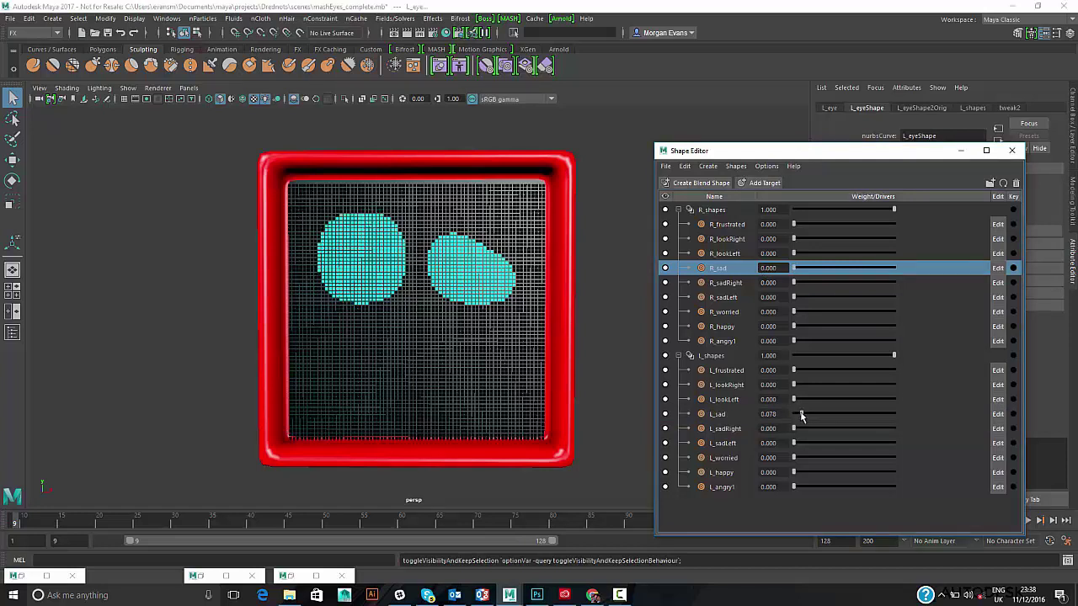
pyautogui.moveTo(794, 253)
pyautogui.mouseDown()
pyautogui.moveTo(903, 246)
pyautogui.moveTo(794, 253)
pyautogui.moveTo(949, 230)
pyautogui.moveTo(794, 239)
pyautogui.mouseUp()
# - Try moving the L_eye curve and adjusting the R_sad and L_sad weights together, returning both weights to 0
pyautogui.press('w')
pyautogui.moveTo(484, 210); pyautogui.dragTo(472, 286)
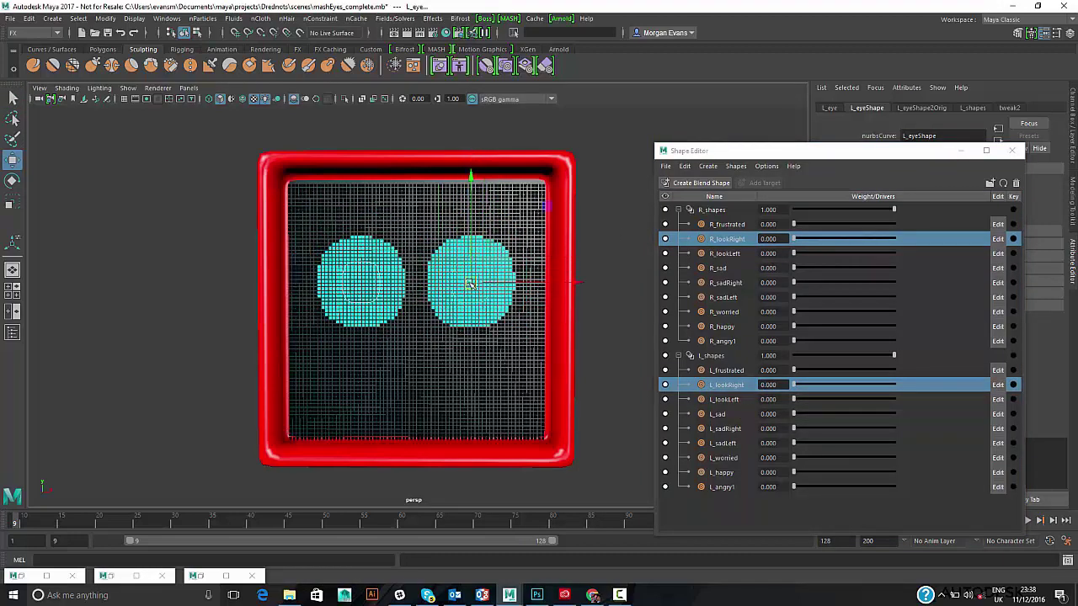
pyautogui.click(714, 268)
pyautogui.keyDown('ctrl'); pyautogui.click(721, 415); pyautogui.keyUp('ctrl')
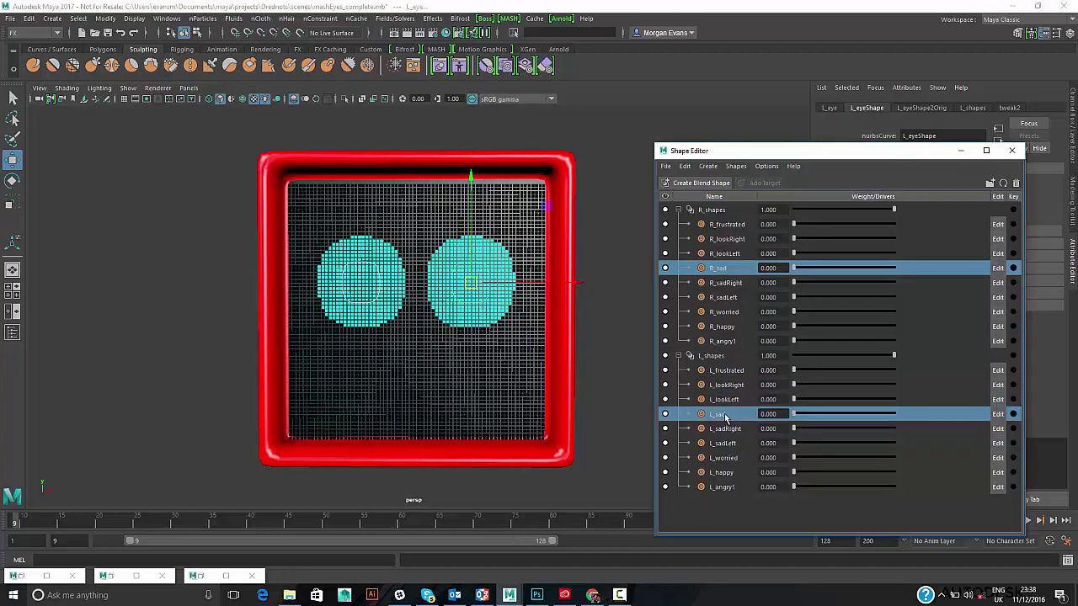
pyautogui.moveTo(795, 271)
pyautogui.mouseDown()
pyautogui.moveTo(935, 271)
pyautogui.moveTo(793, 268)
pyautogui.mouseUp()
# - Try flattening both eyes by scaling the eye curves vertically, and undo the scaling
pyautogui.click(361, 287)
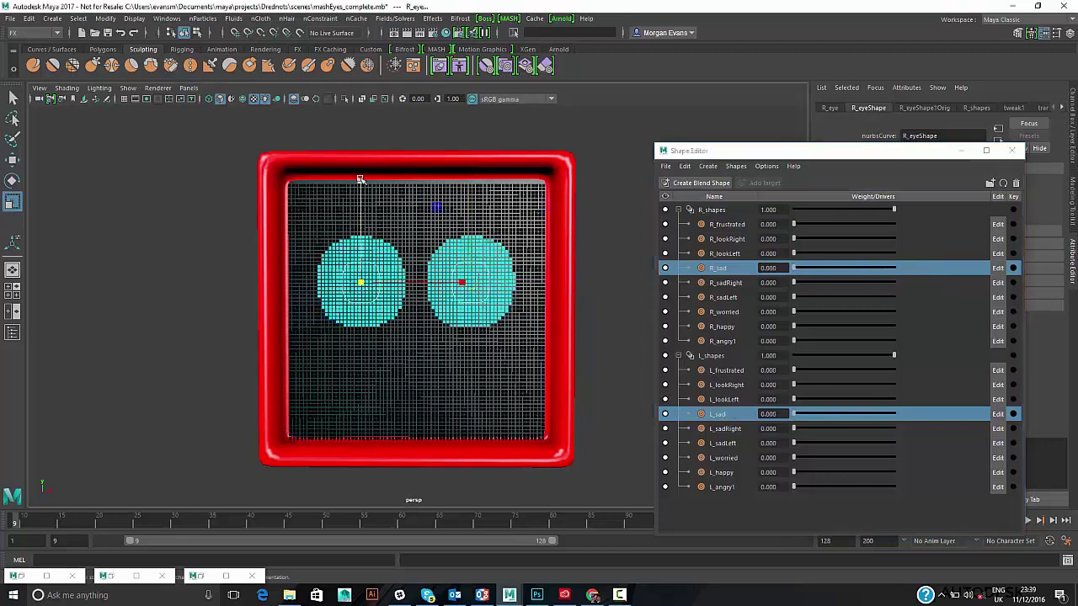
pyautogui.press('r')
pyautogui.moveTo(360, 307); pyautogui.dragTo(360, 279)
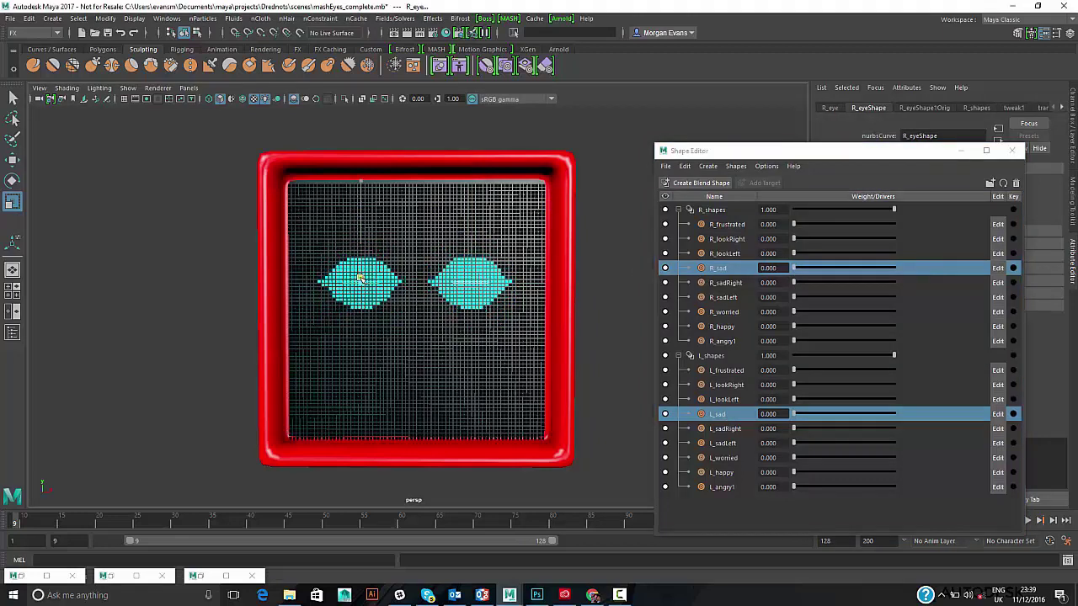
pyautogui.hotkey('ctrl', 'z')
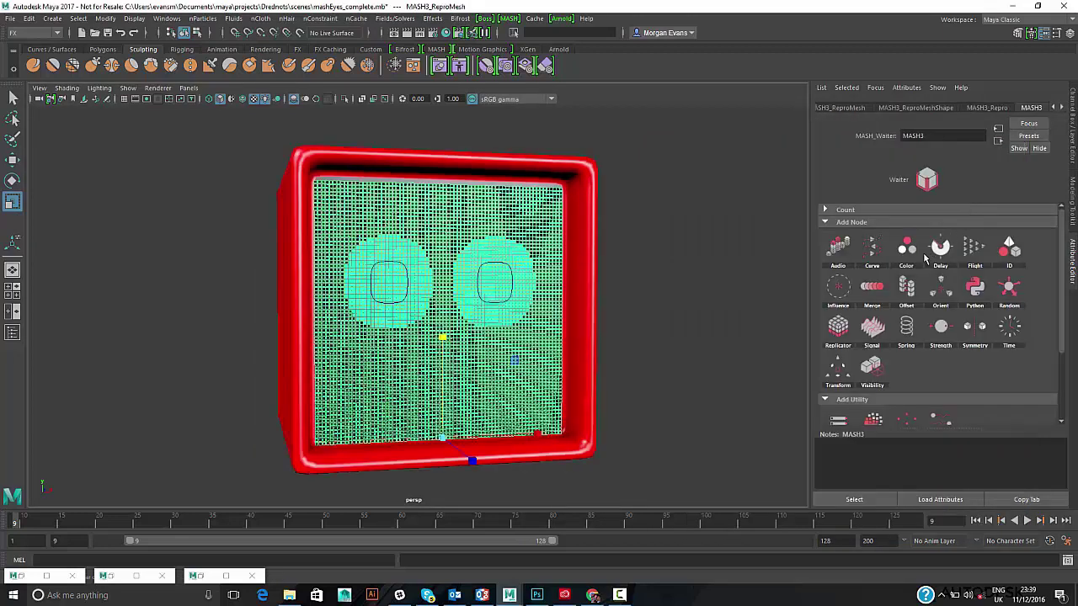
# - Add an Offset node to the MASH3 network and set its Z Offset Scale to 5
pyautogui.click(907, 288)
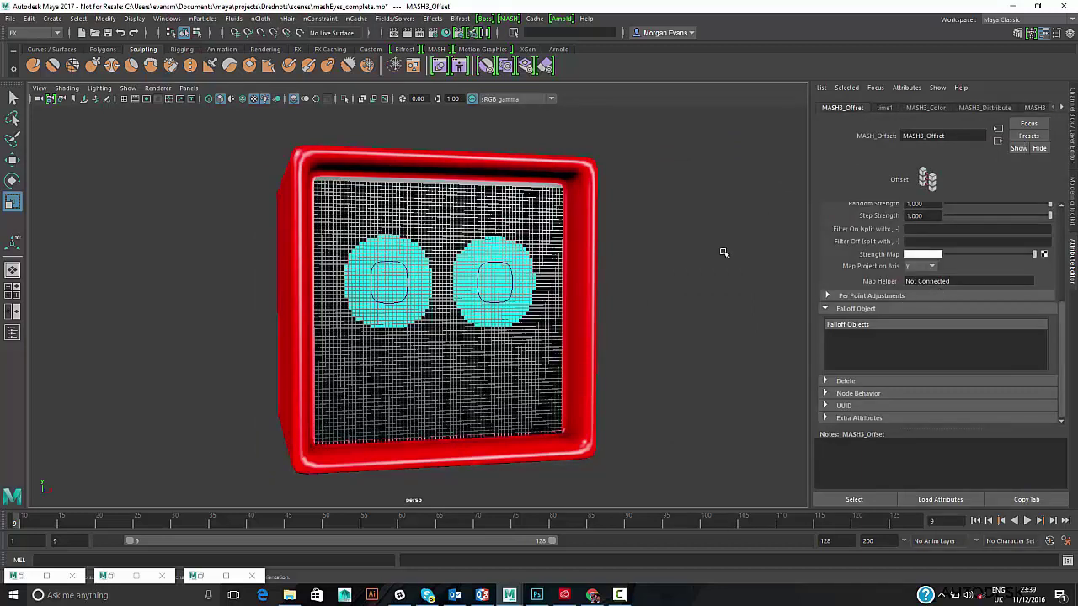
pyautogui.scroll(5, 943, 233)
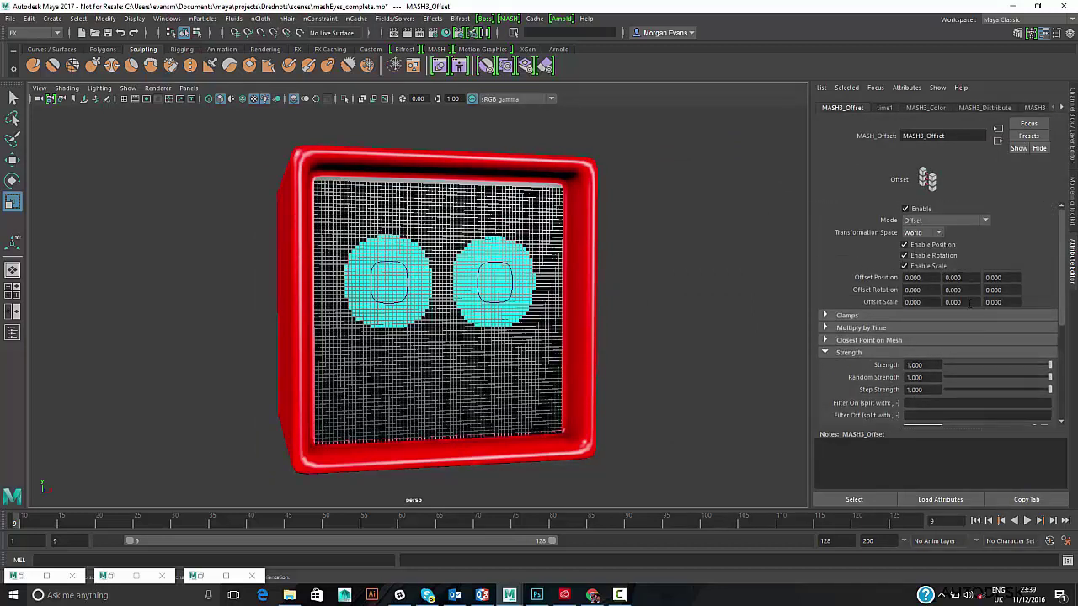
pyautogui.click(1007, 302)
pyautogui.write('5')
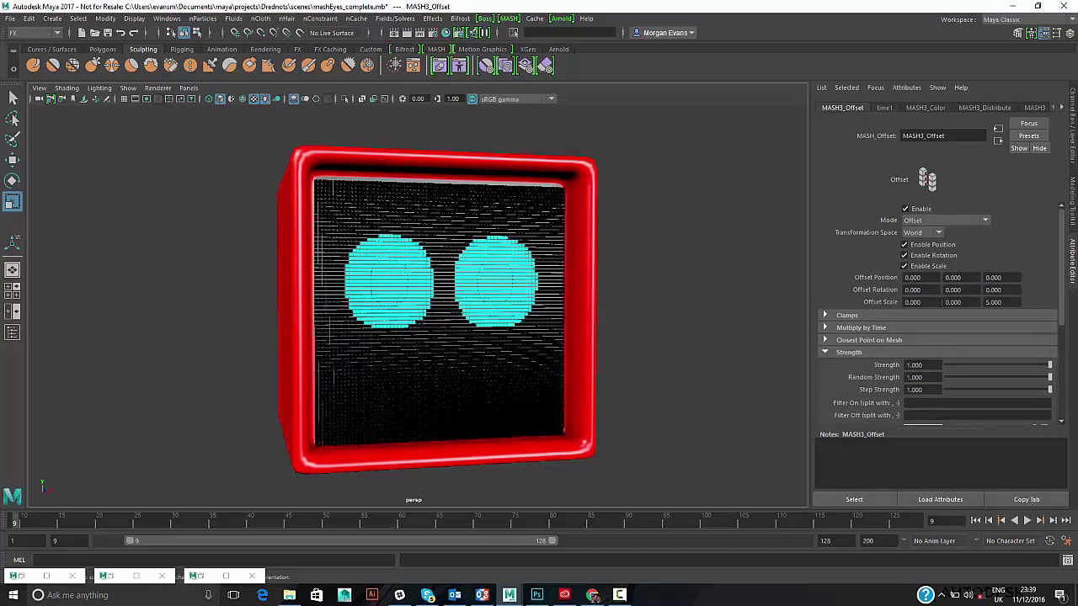
# - Assign the R_eye and L_eye curves as falloff objects of the MASH3_Offset node
pyautogui.scroll(-5, 877, 323)
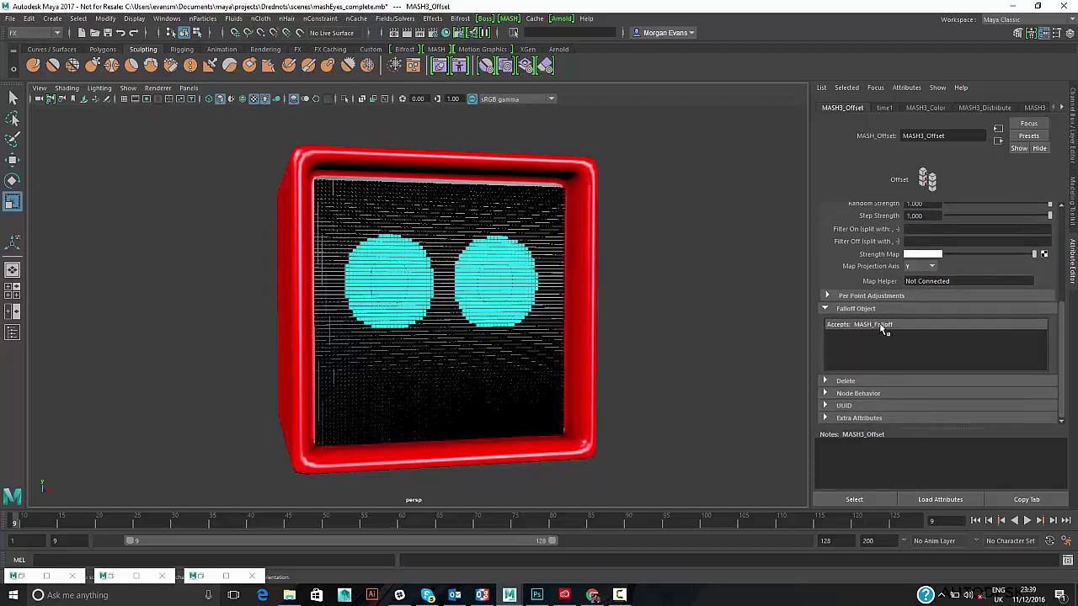
pyautogui.hotkey('shift', 'o')
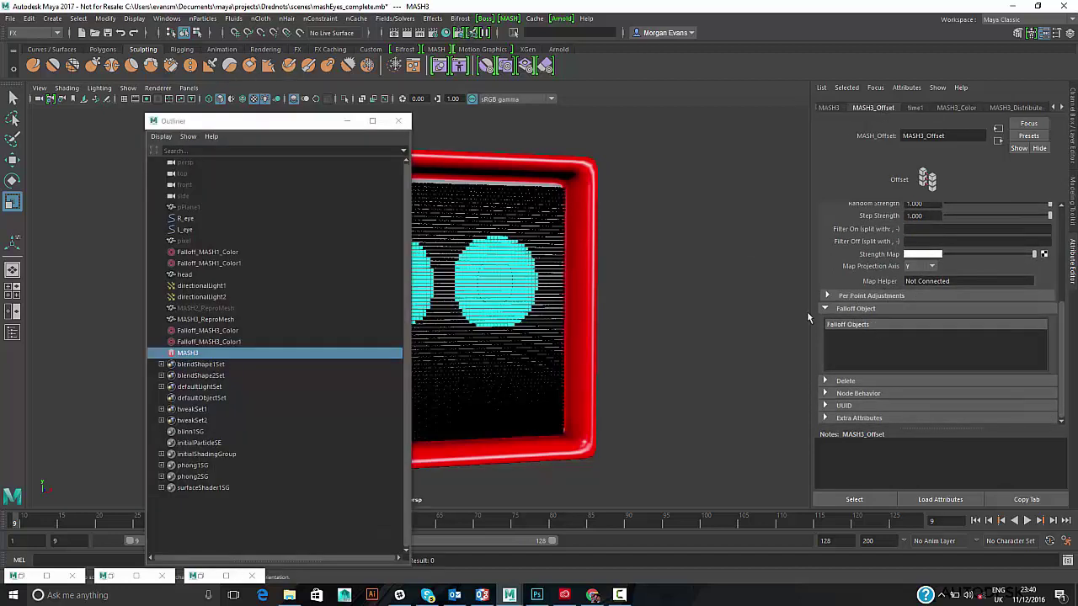
pyautogui.moveTo(229, 341); pyautogui.dragTo(845, 341, button='middle')
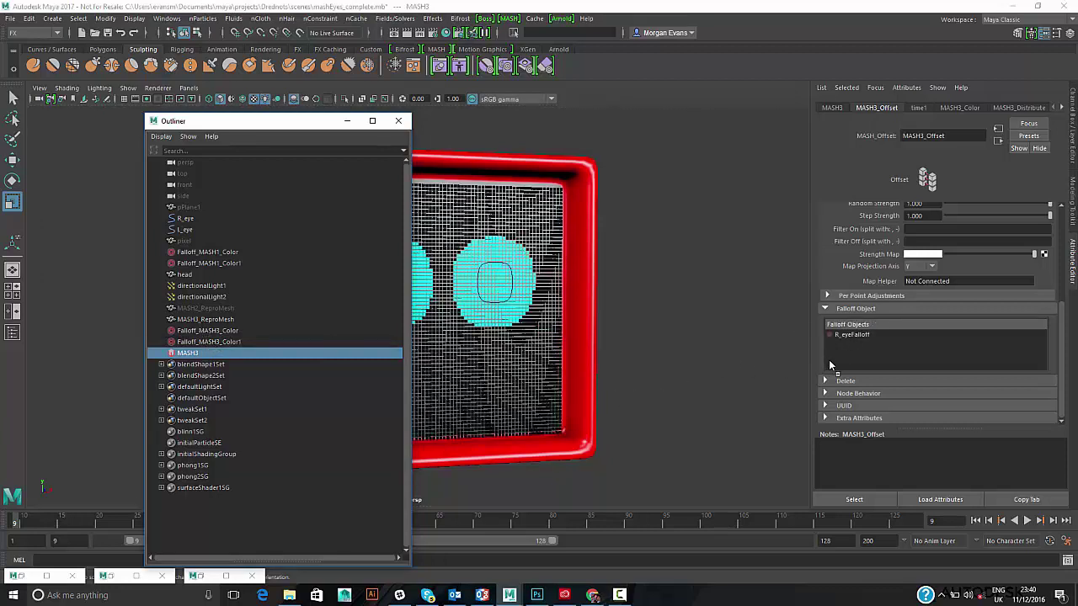
pyautogui.moveTo(855, 362); pyautogui.dragTo(855, 363, button='middle')
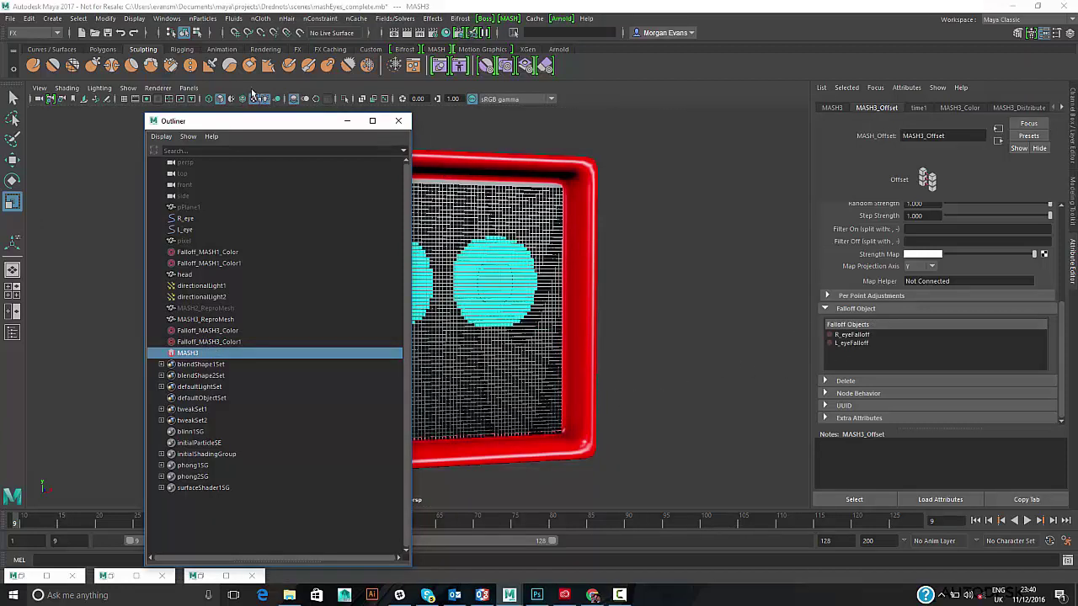
pyautogui.click(349, 124)
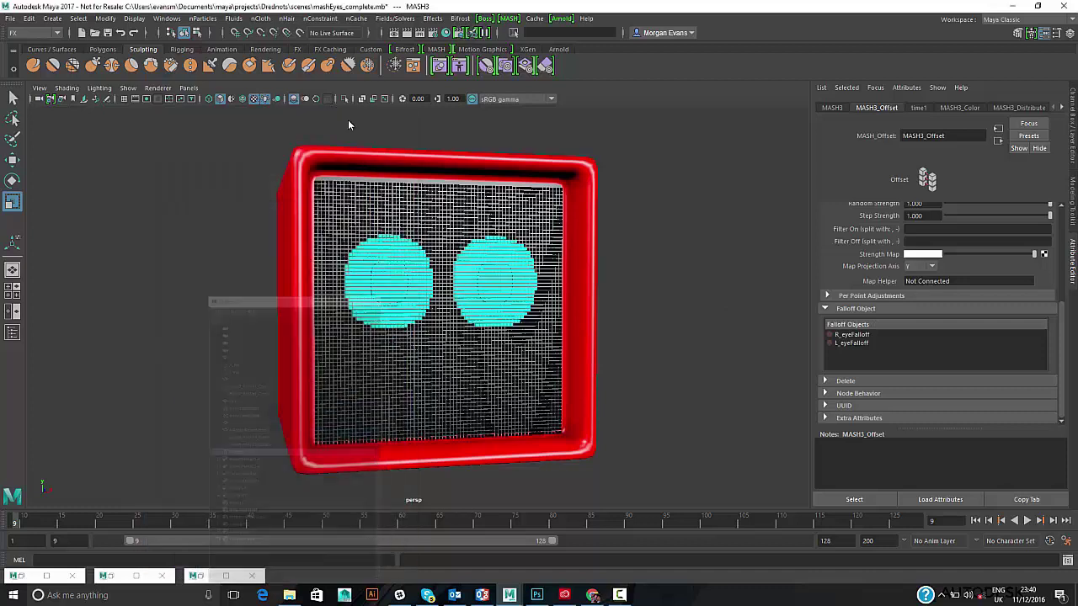
# - Inspect the extruded eye pixels up close while testing the R_frustrated and L_frustrated weights, returning both to 0
pyautogui.press('f')
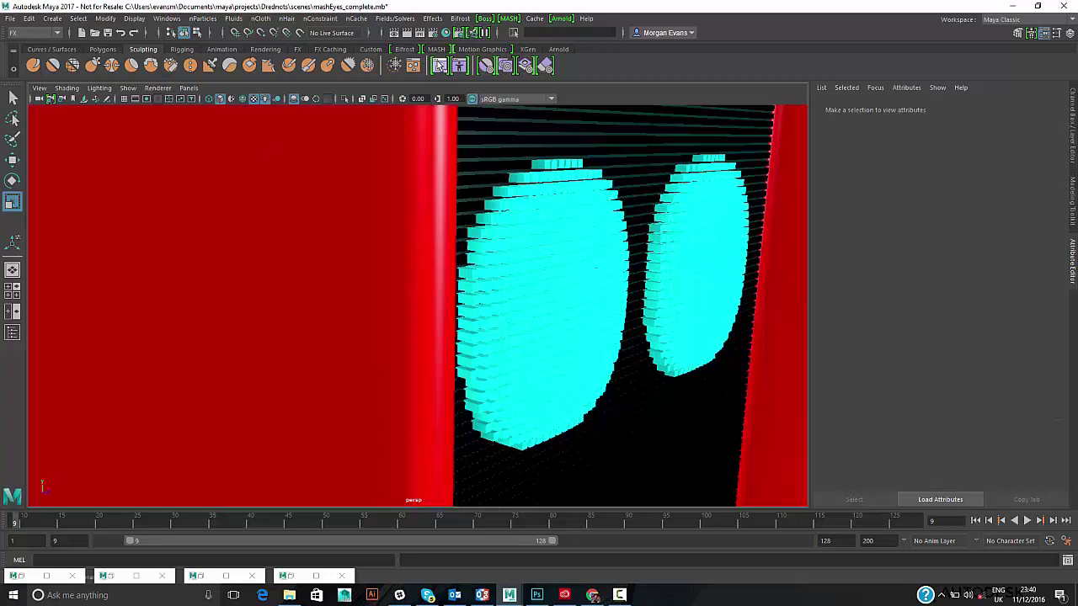
pyautogui.click(439, 65)
pyautogui.moveTo(257, 222); pyautogui.dragTo(82, 214)
pyautogui.moveTo(422, 194); pyautogui.dragTo(111, 200)
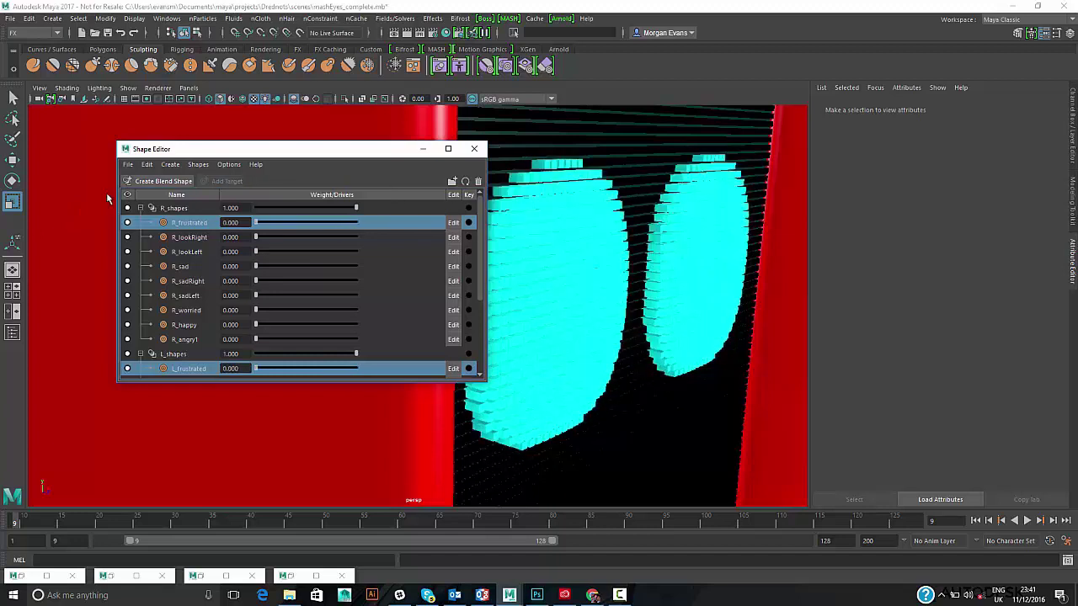
pyautogui.click(473, 149)
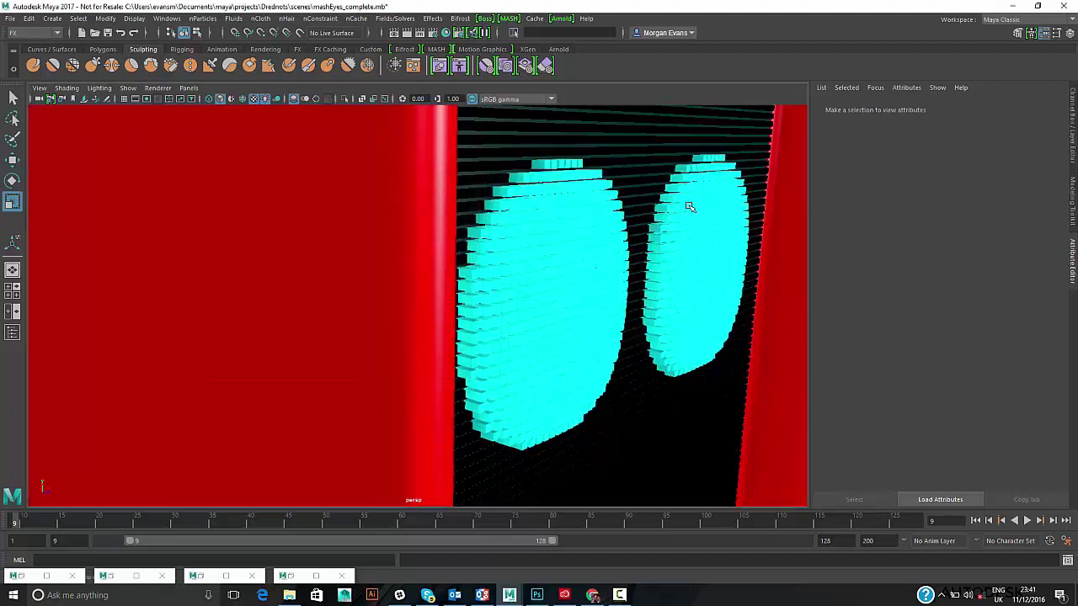
pyautogui.keyDown('alt'); pyautogui.moveTo(688, 207); pyautogui.dragTo(286, 224, button='right'); pyautogui.keyUp('alt')
pyautogui.moveTo(577, 219)
pyautogui.keyDown('alt'); pyautogui.mouseDown()
pyautogui.moveTo(488, 224)
pyautogui.moveTo(594, 223)
pyautogui.mouseUp(); pyautogui.keyUp('alt')
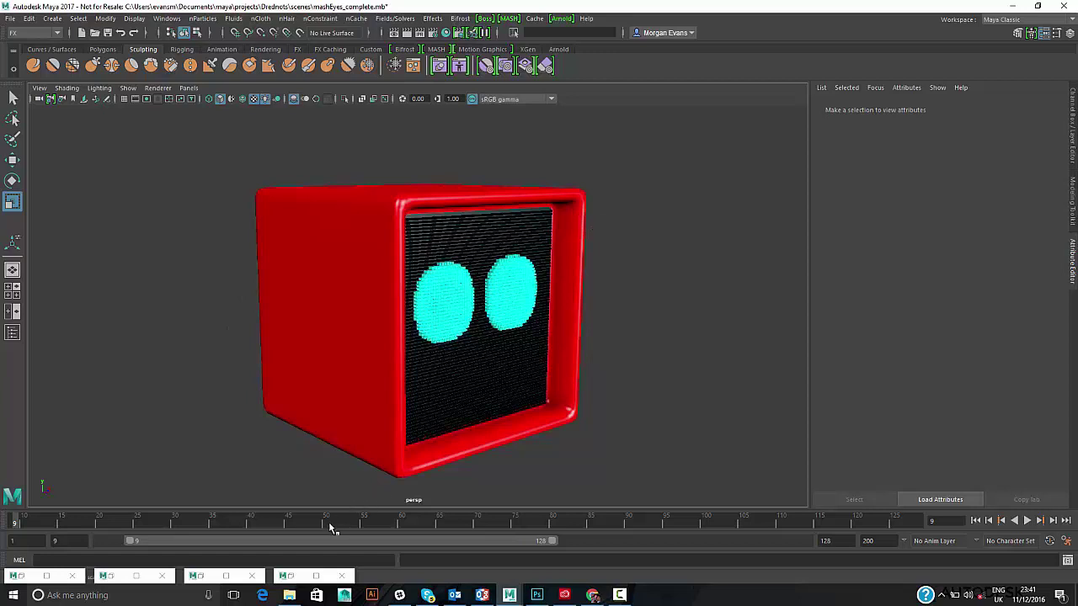
# - Set MASH3_Color's background colour to black after trying grey and red, and raise its Random Hue slightly
pyautogui.click(291, 577)
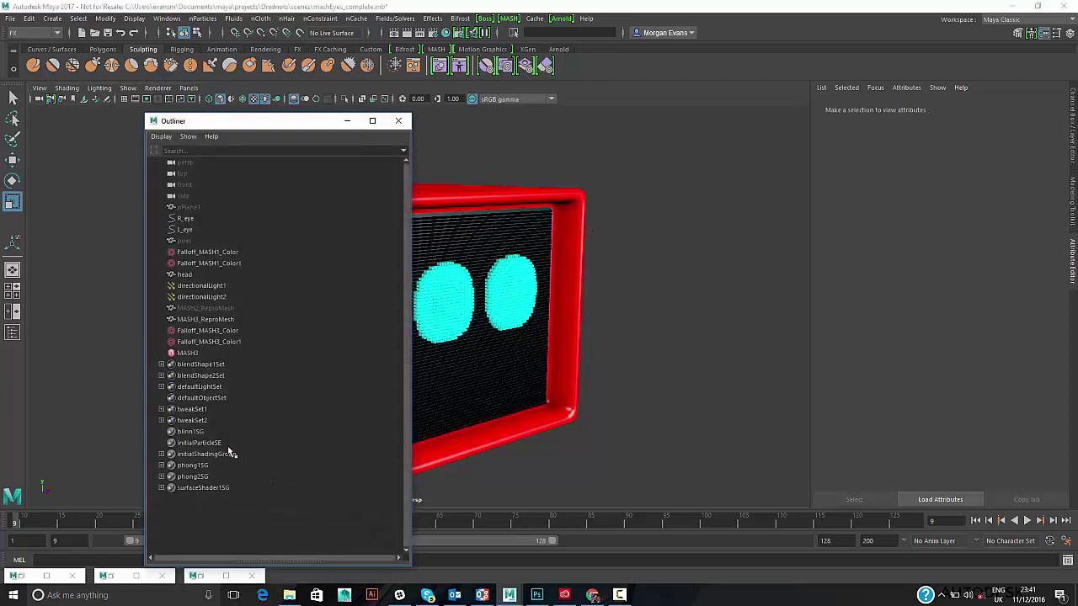
pyautogui.click(191, 356)
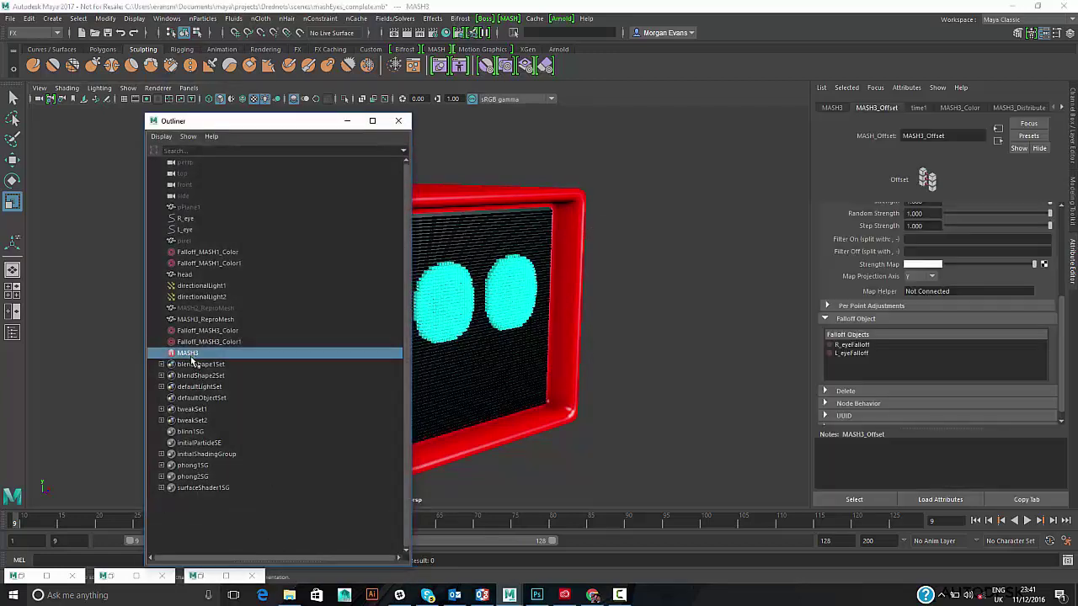
pyautogui.click(970, 111)
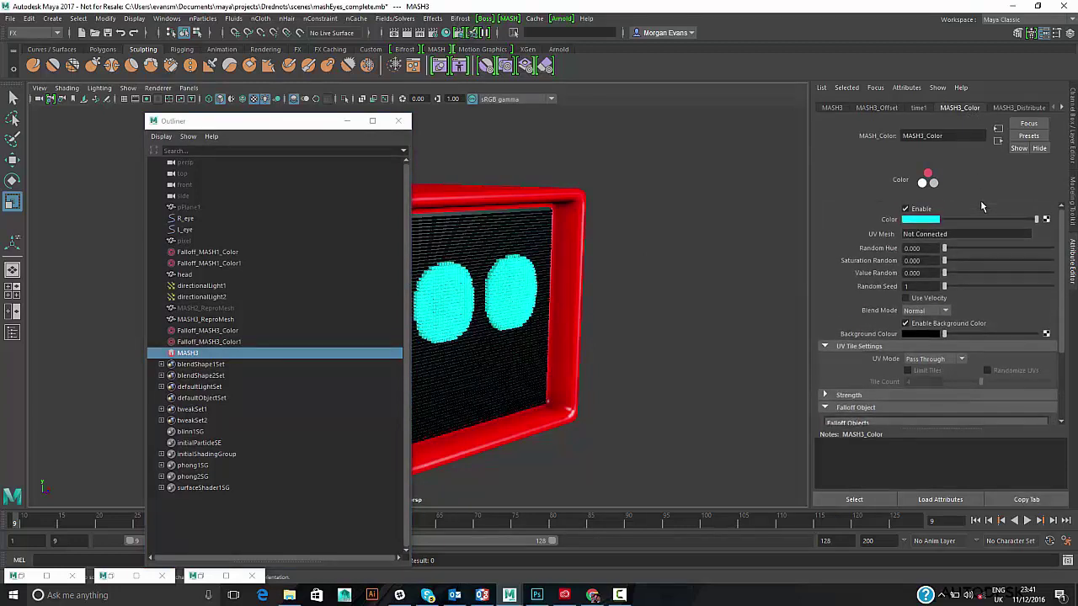
pyautogui.click(927, 334)
pyautogui.click(891, 328)
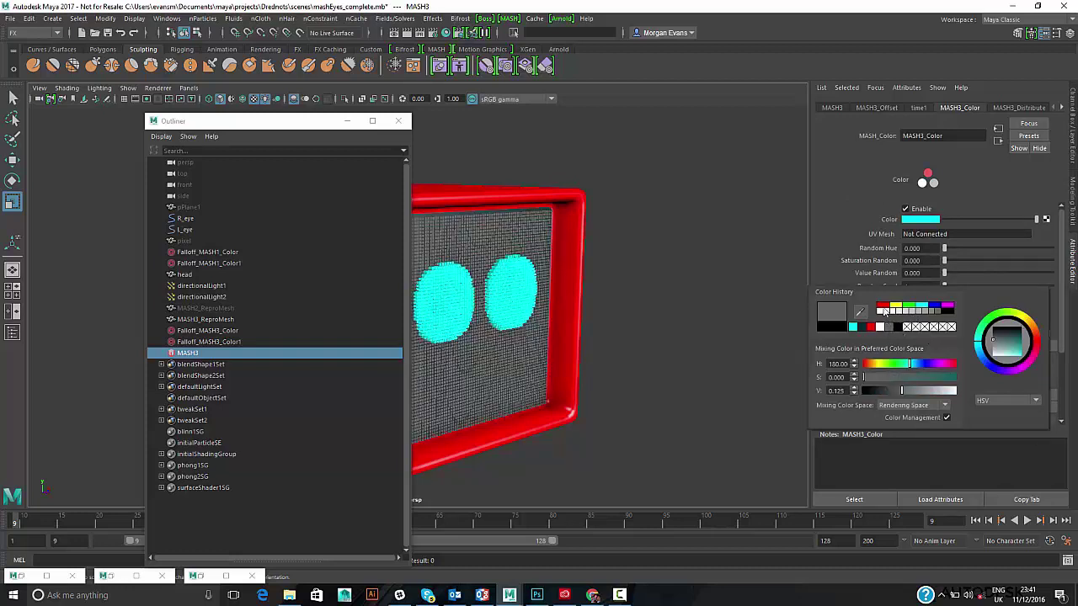
pyautogui.click(882, 308)
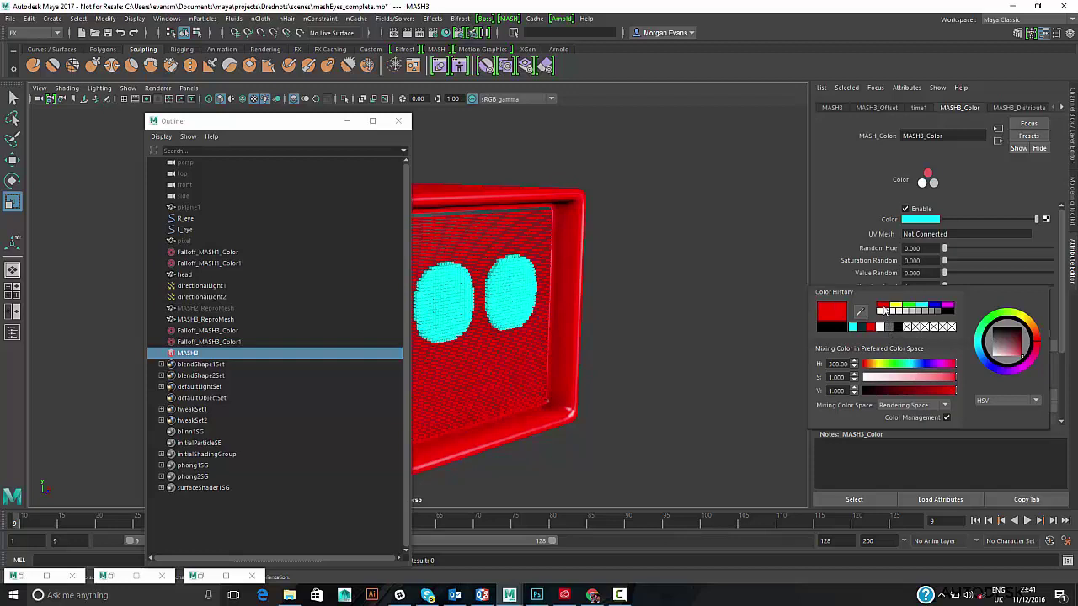
pyautogui.click(900, 330)
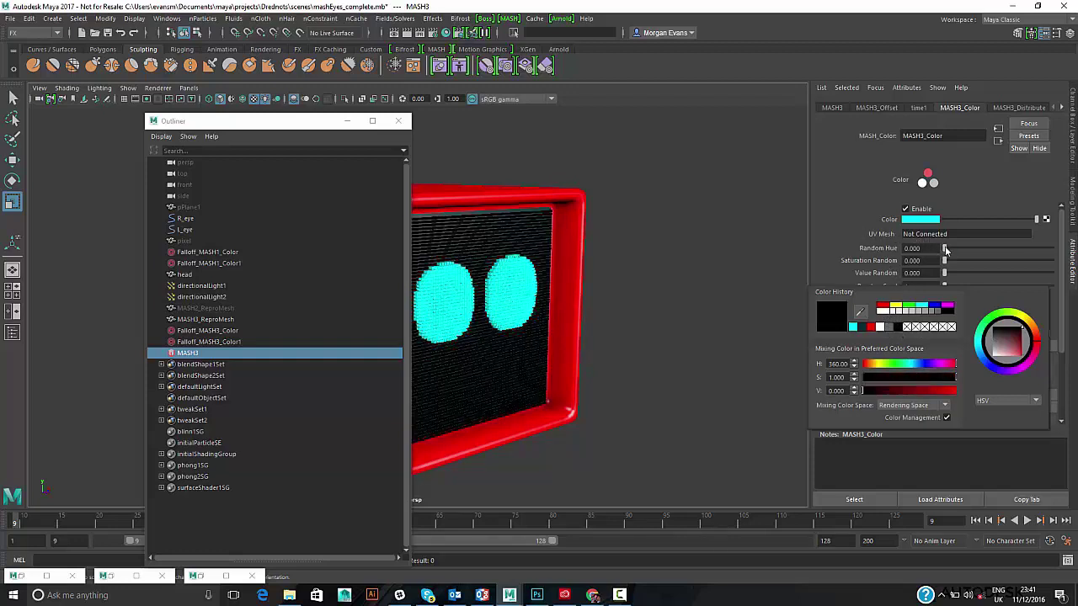
pyautogui.moveTo(944, 249); pyautogui.dragTo(964, 250)
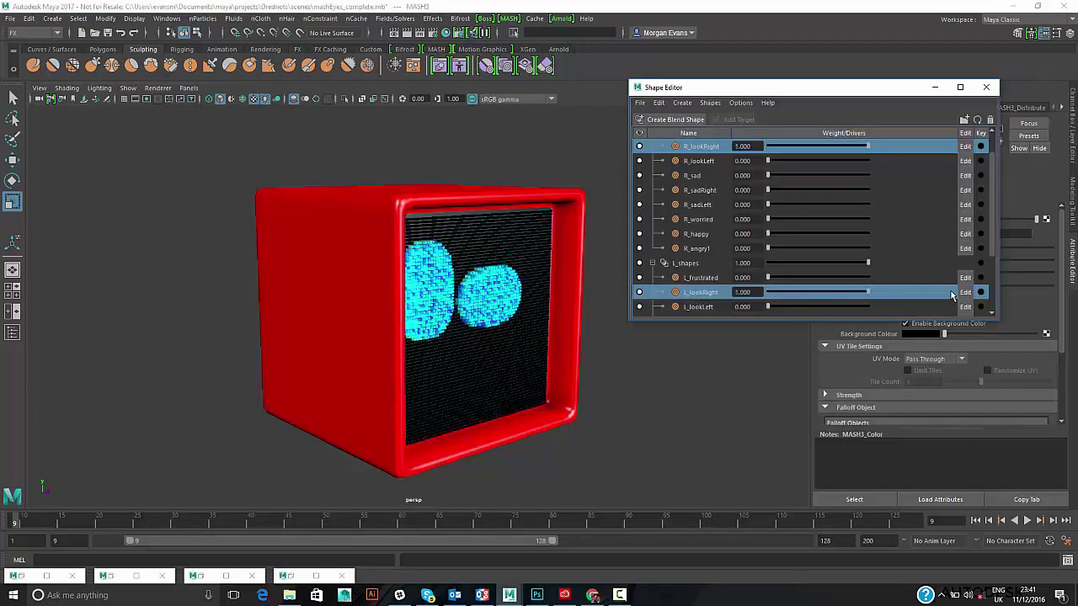
# - Test the lookRight and happy shapes of both eyes at weight 1 and reset them to 0
pyautogui.moveTo(952, 295); pyautogui.dragTo(698, 297)
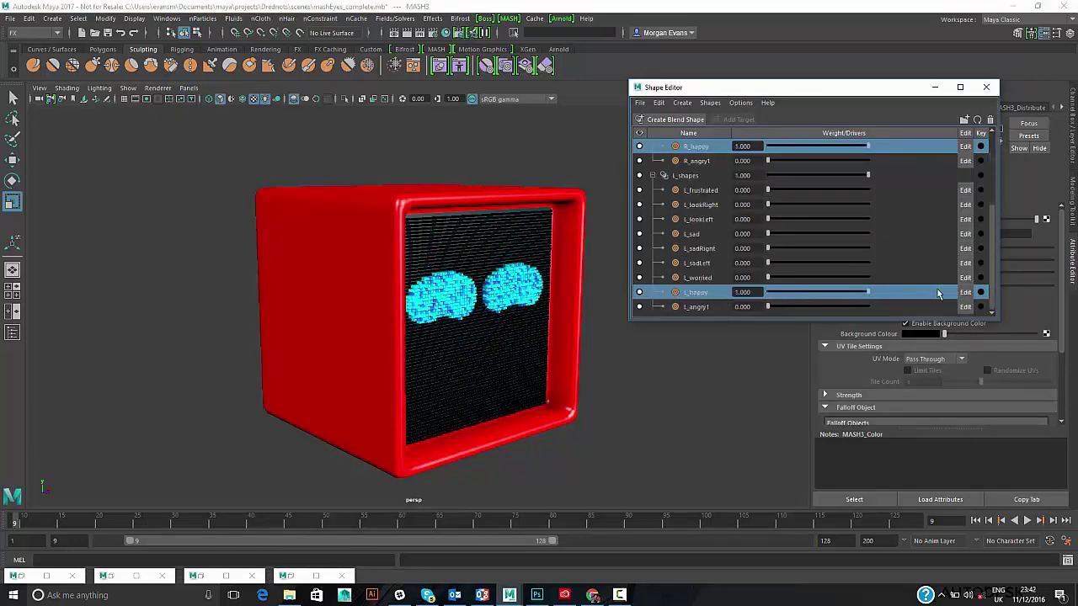
pyautogui.moveTo(938, 292); pyautogui.dragTo(768, 287)
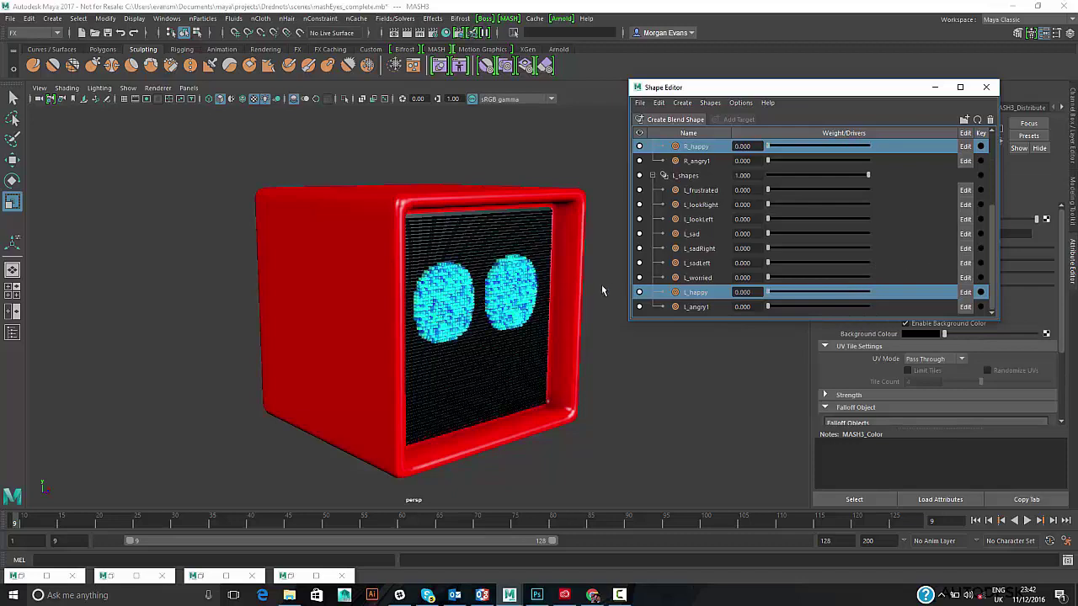
pyautogui.click(935, 86)
# - Apply a Bend deformer to the head and MASH3_ReproMesh, with Curvature about 22.27 and Low Bound 0
pyautogui.moveTo(633, 263)
pyautogui.keyDown('alt'); pyautogui.mouseDown()
pyautogui.moveTo(511, 264)
pyautogui.moveTo(634, 265)
pyautogui.mouseUp(); pyautogui.keyUp('alt')
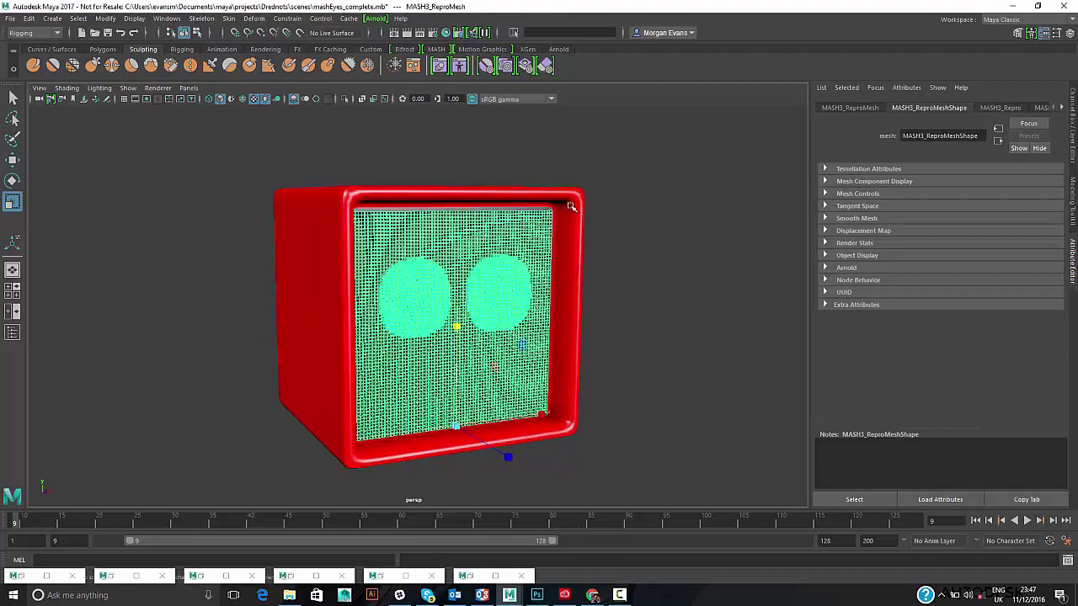
pyautogui.click(577, 202)
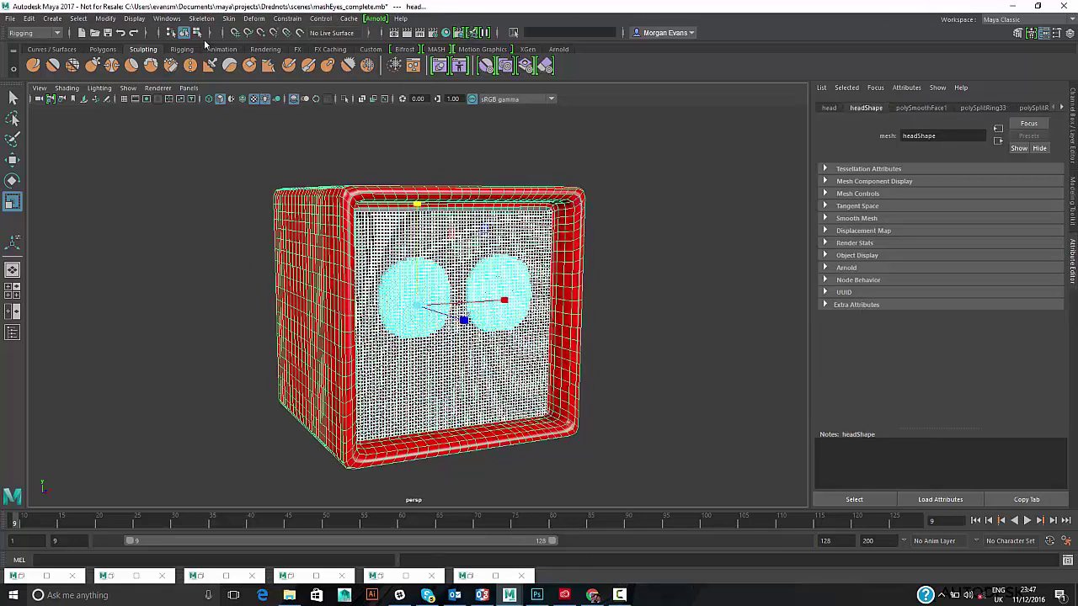
pyautogui.click(254, 19)
pyautogui.moveTo(316, 177)
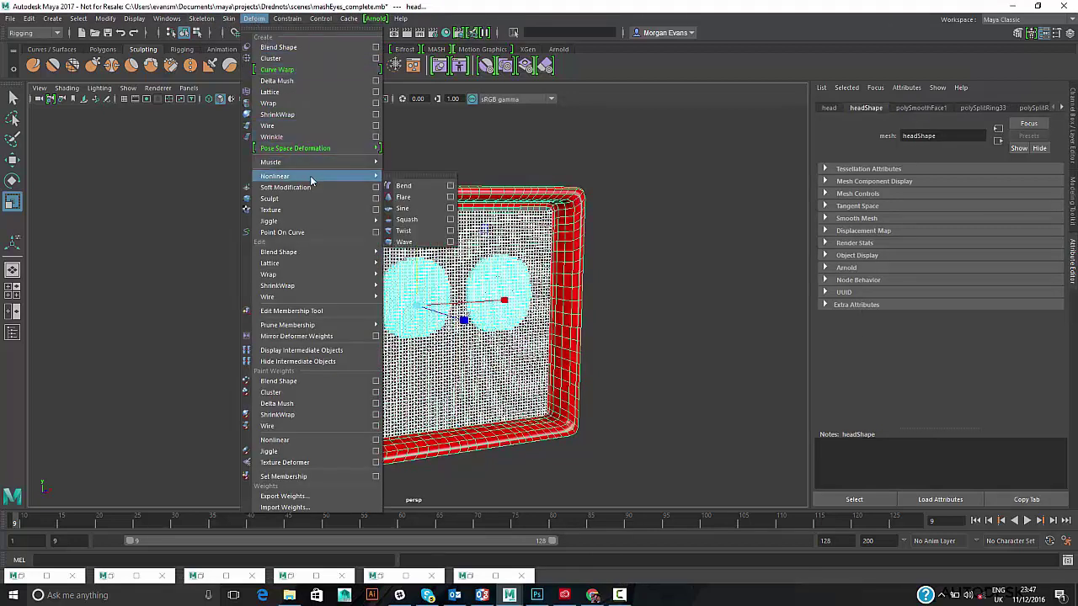
pyautogui.click(404, 186)
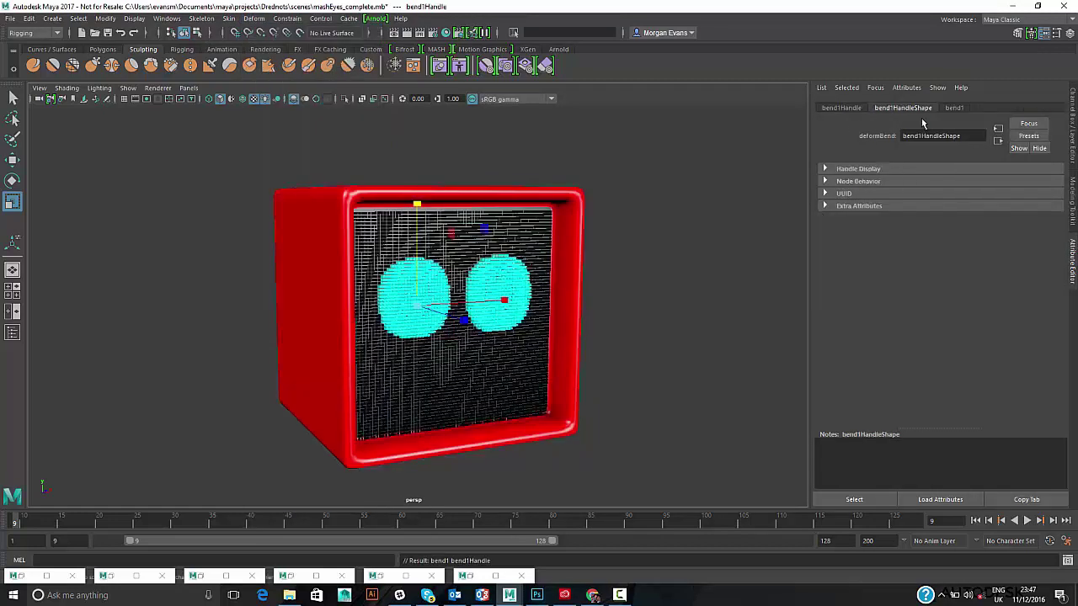
pyautogui.click(955, 108)
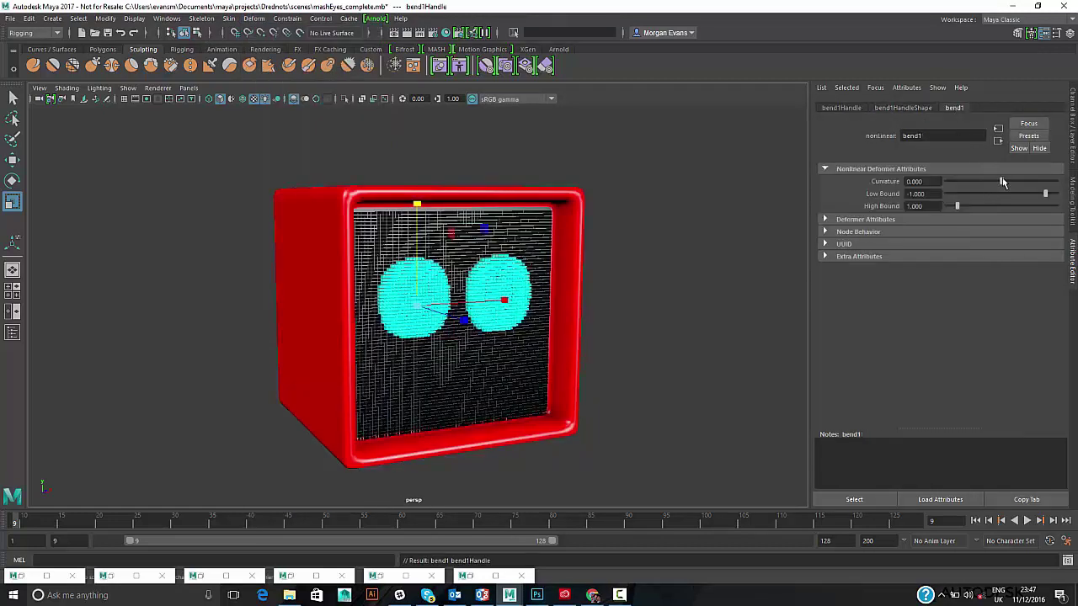
pyautogui.moveTo(1002, 179)
pyautogui.mouseDown()
pyautogui.moveTo(1037, 181)
pyautogui.moveTo(992, 179)
pyautogui.moveTo(1008, 179)
pyautogui.mouseUp()
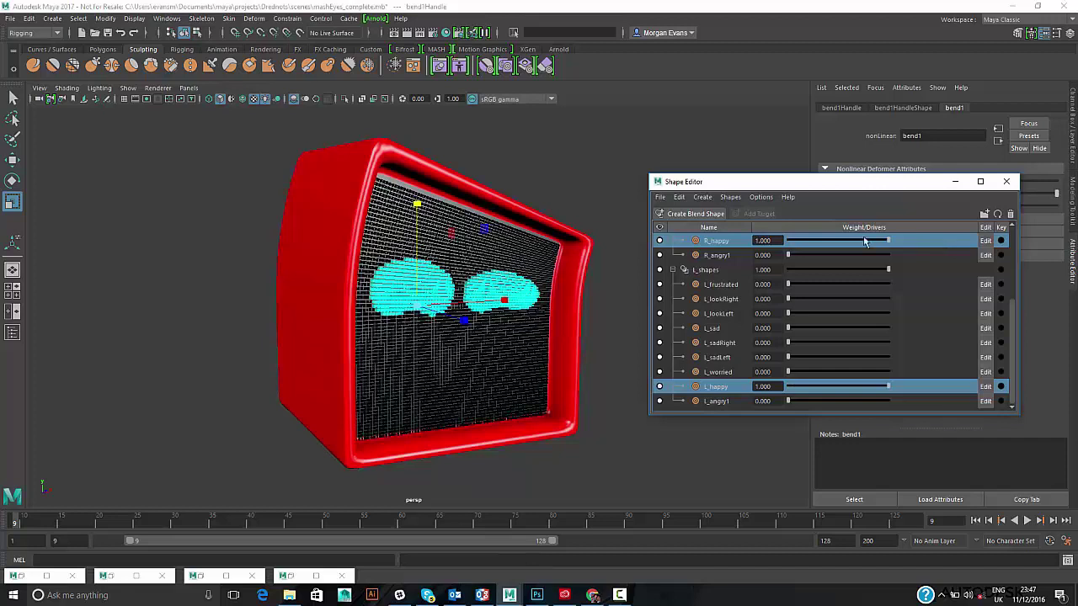
# - Test the R_happy and L_happy weights at 1 on the bent head and reset both to 0
pyautogui.click(688, 227)
pyautogui.click(956, 182)
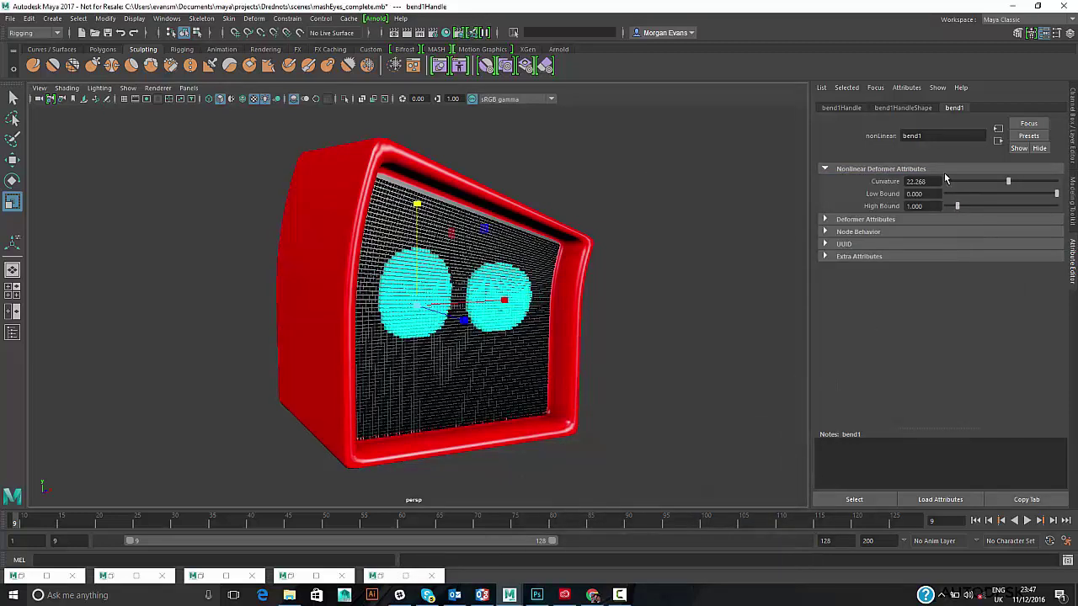
# - Reverse the curvature of the bend1 deformer and raise the R_lookLeft and L_lookLeft weights to 1
pyautogui.moveTo(1004, 183); pyautogui.dragTo(989, 186)
pyautogui.moveTo(789, 244); pyautogui.dragTo(914, 245)
pyautogui.click(917, 252)
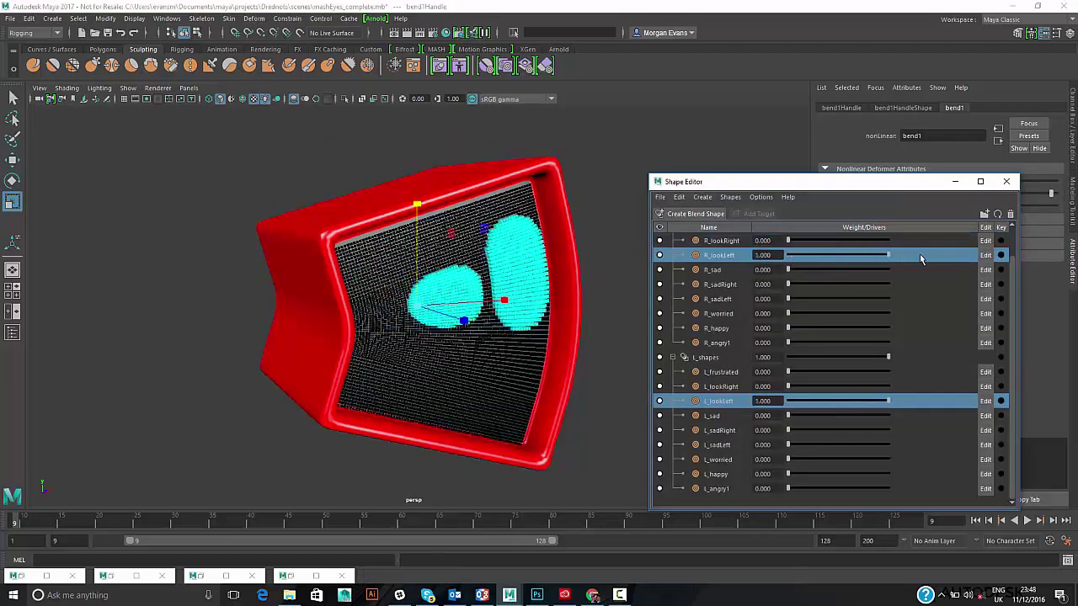
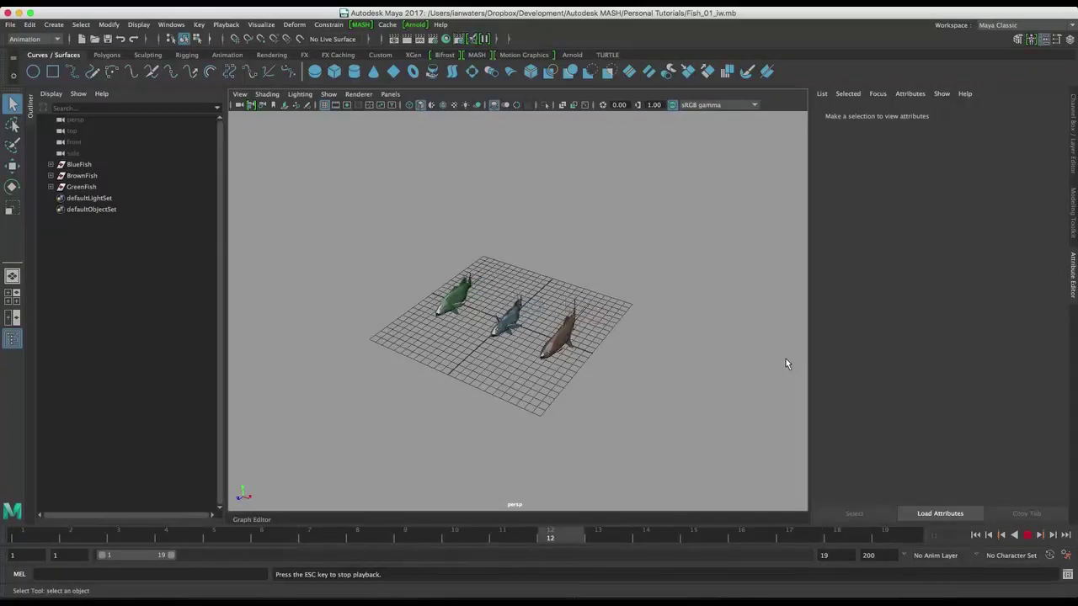
# - Add a Flight node to the MASH1 fish network and set its Display Type to None
pyautogui.press('Escape')
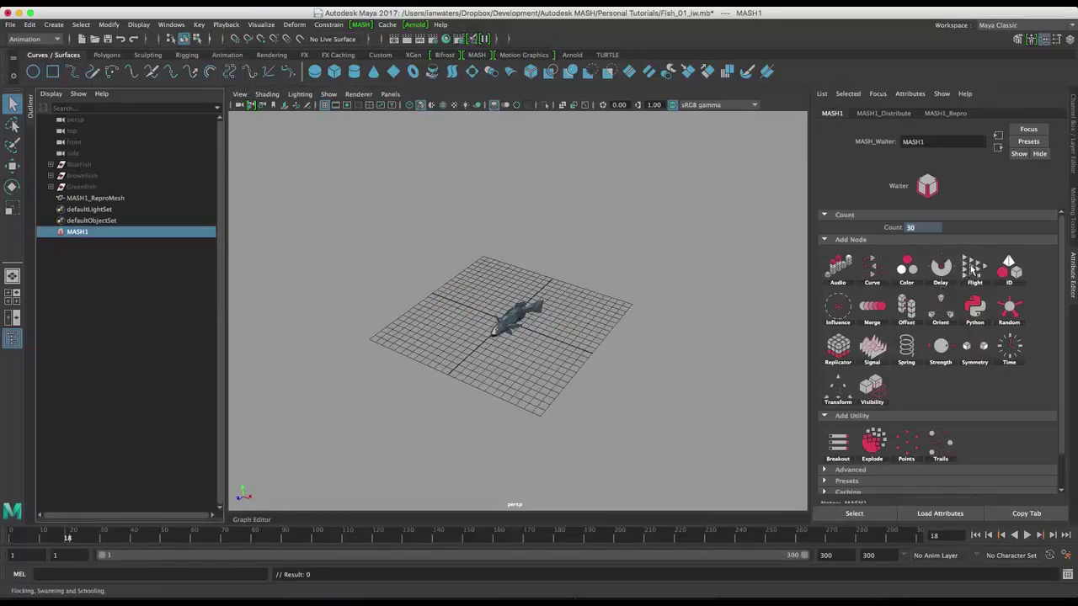
pyautogui.click(975, 267)
pyautogui.scroll(-10, 618, 334)
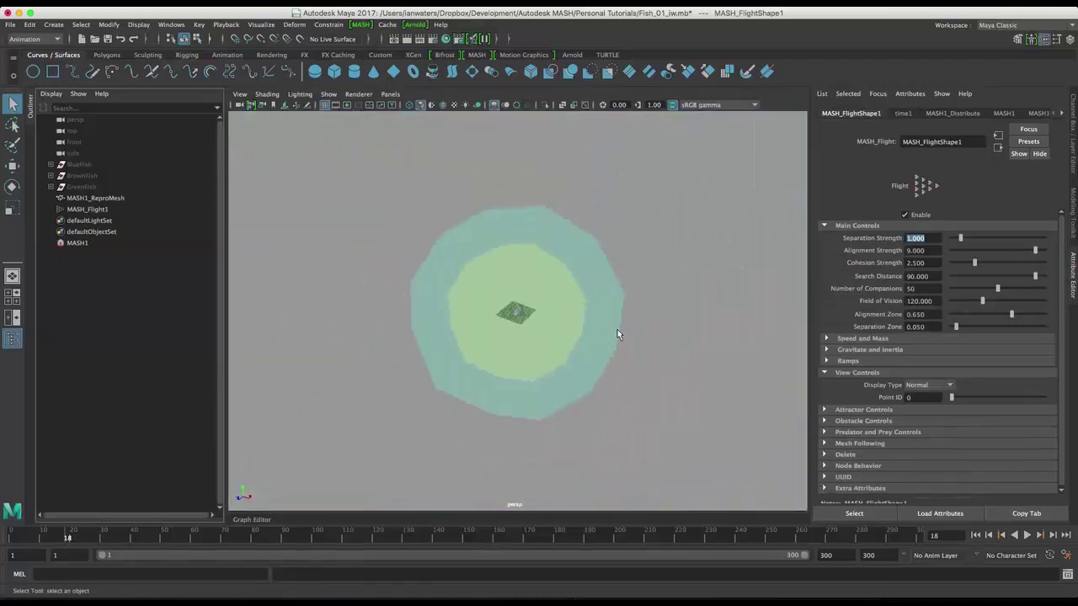
pyautogui.click(926, 384)
pyautogui.click(926, 452)
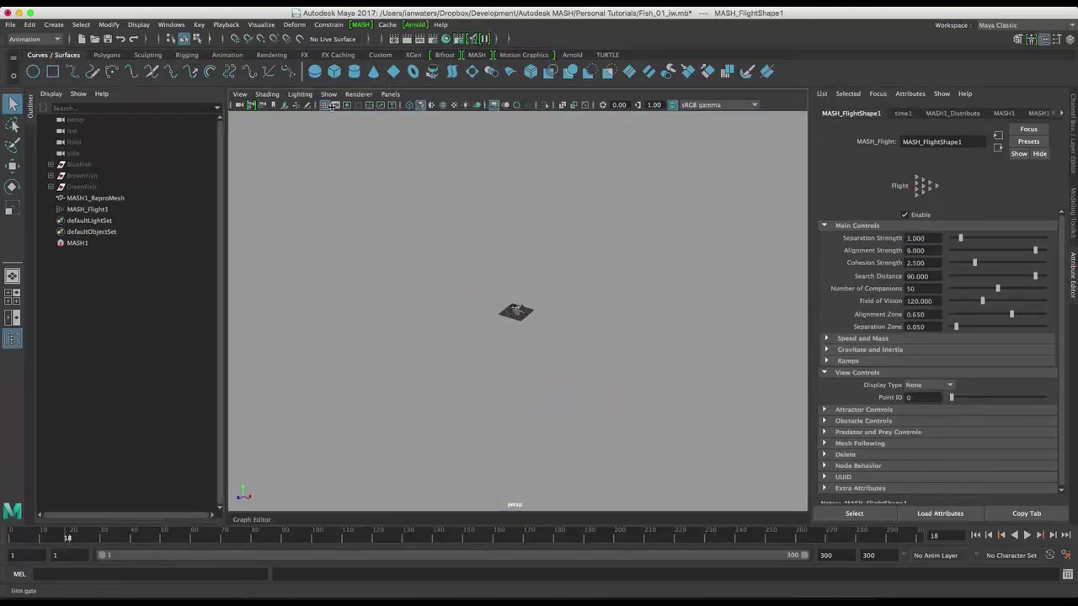
# - Play back the flocking simulation, and select the BlueFish, BrownFish and GreenFish source groups
pyautogui.click(1027, 535)
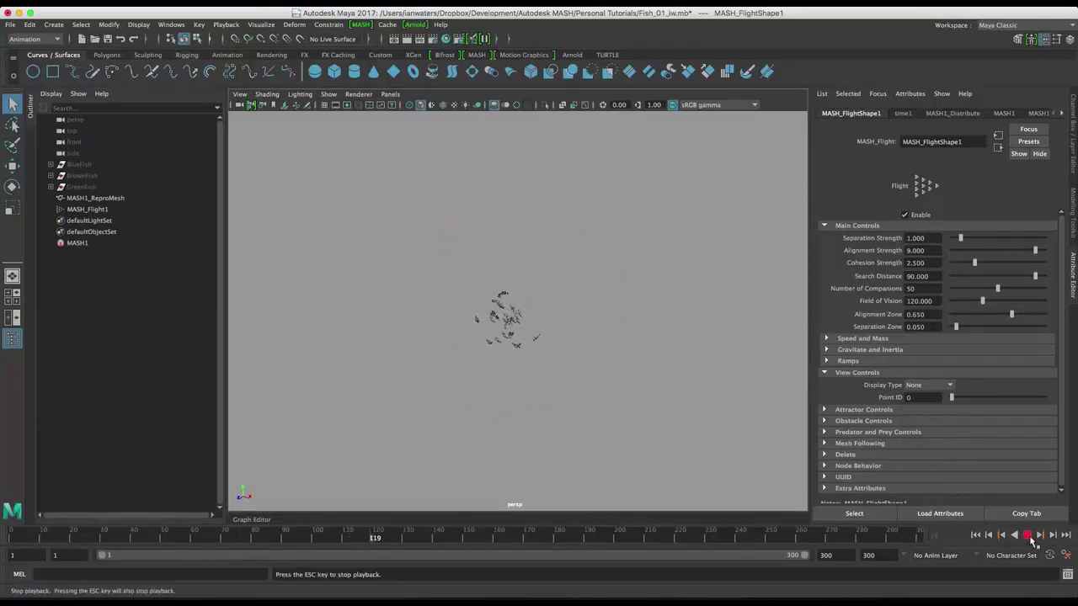
pyautogui.click(1028, 536)
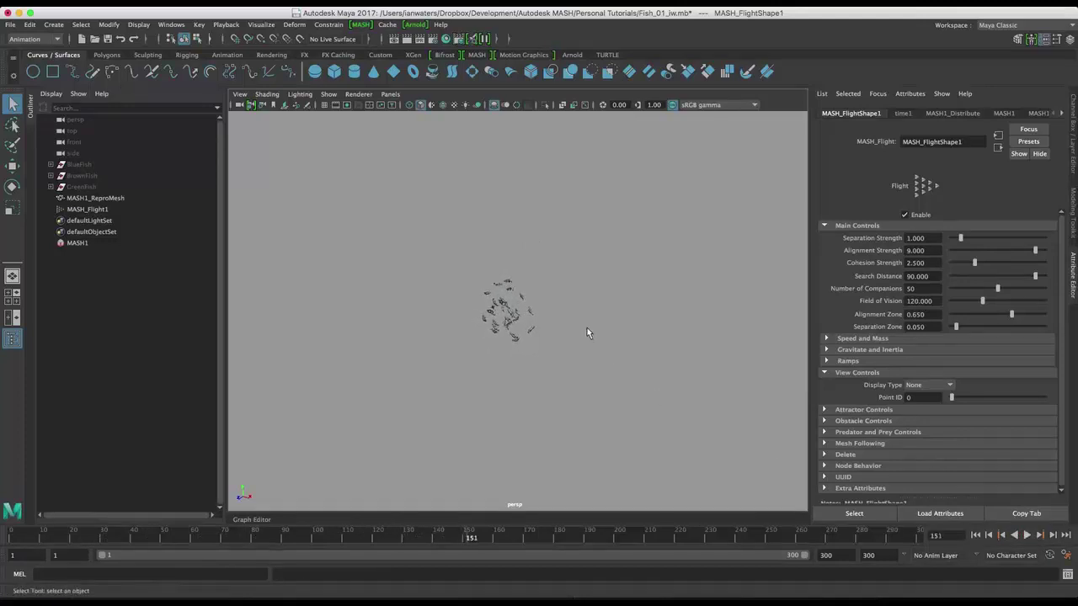
pyautogui.moveTo(109, 166); pyautogui.dragTo(108, 187)
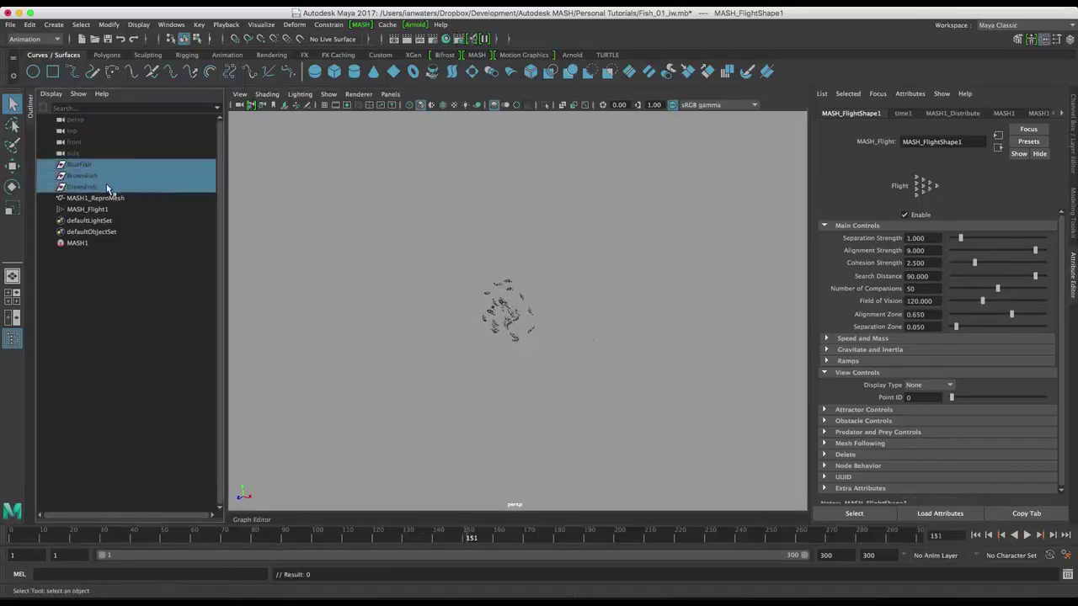
pyautogui.hotkey('ctrl', 'a')
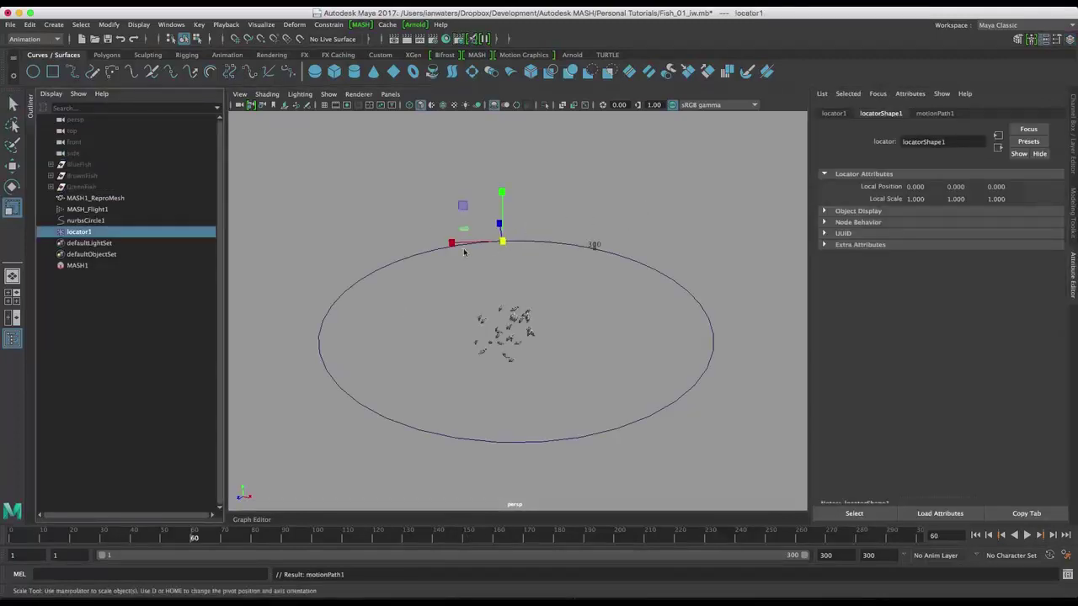
# - Scale locator1 on the circular motion path uniformly by about 7.06 and start playback
pyautogui.click(120, 233)
pyautogui.moveTo(501, 242); pyautogui.dragTo(513, 241)
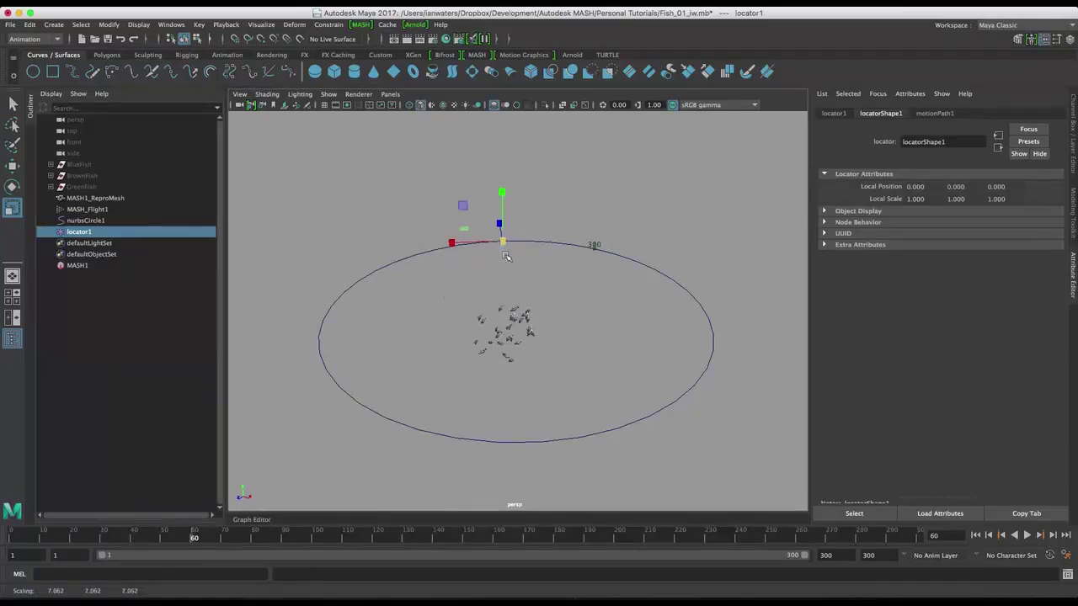
pyautogui.hotkey('alt', 'v')
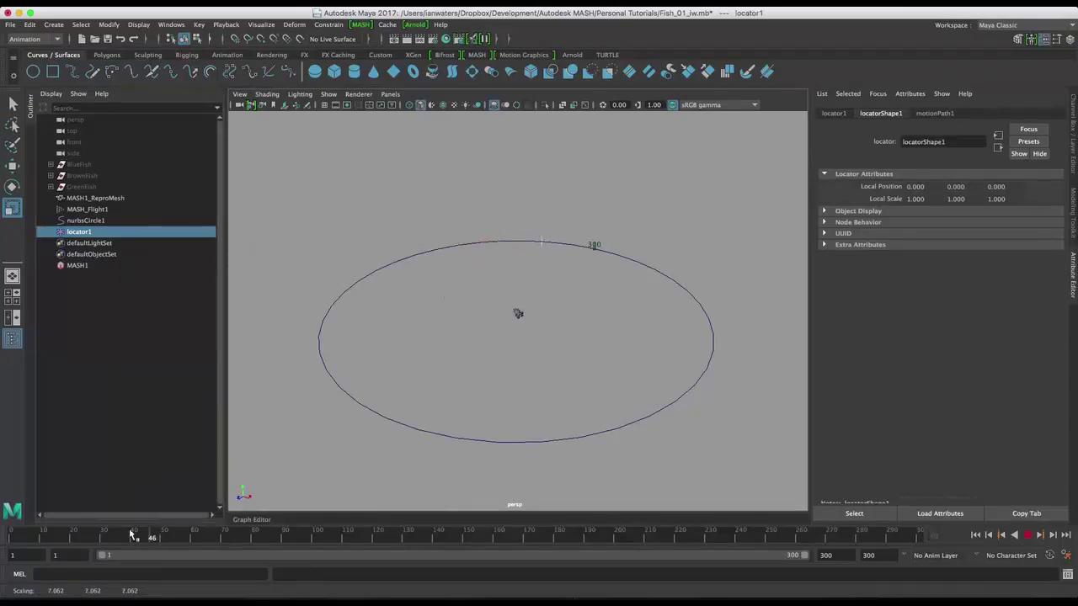
# - Make locator1 the attractor of MASH_Flight1, with Attraction Strength about 7.44, and replay the simulation from the start
pyautogui.click(87, 209)
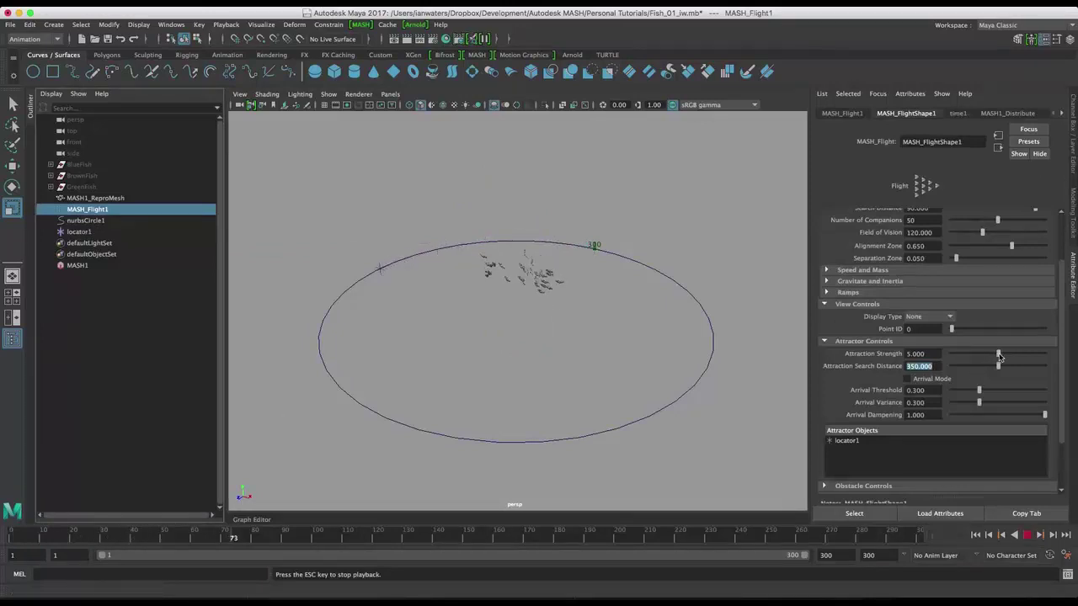
pyautogui.moveTo(998, 353); pyautogui.dragTo(1052, 359)
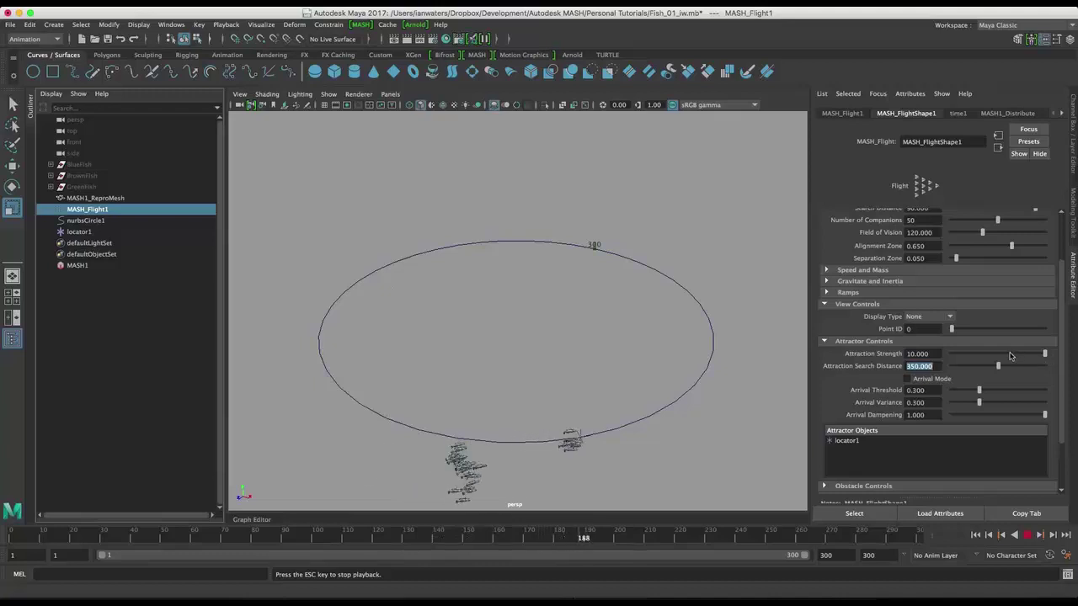
pyautogui.moveTo(1044, 354); pyautogui.dragTo(1021, 355)
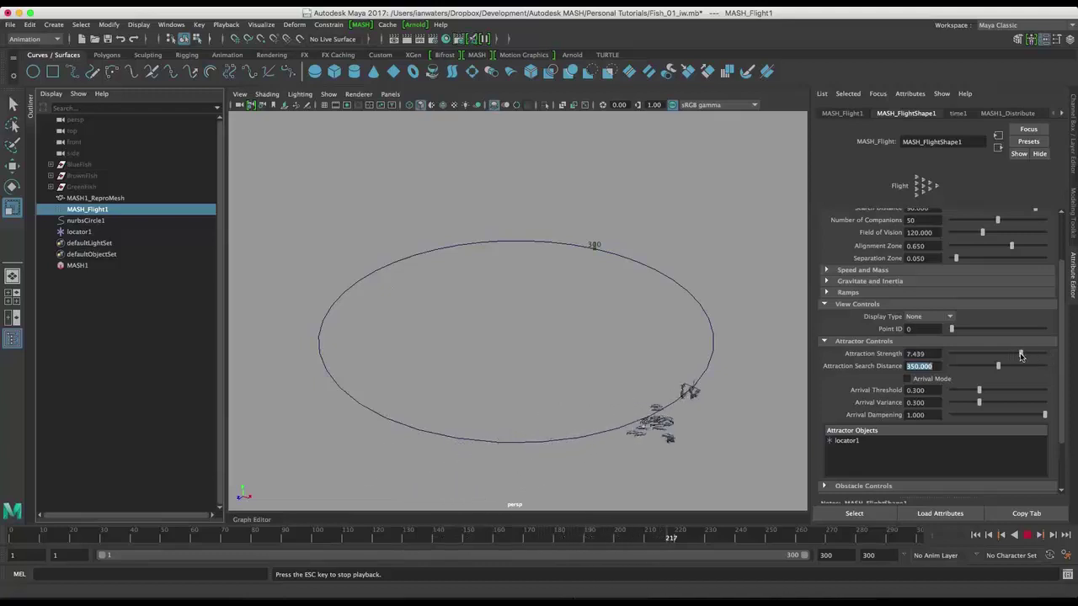
pyautogui.click(979, 536)
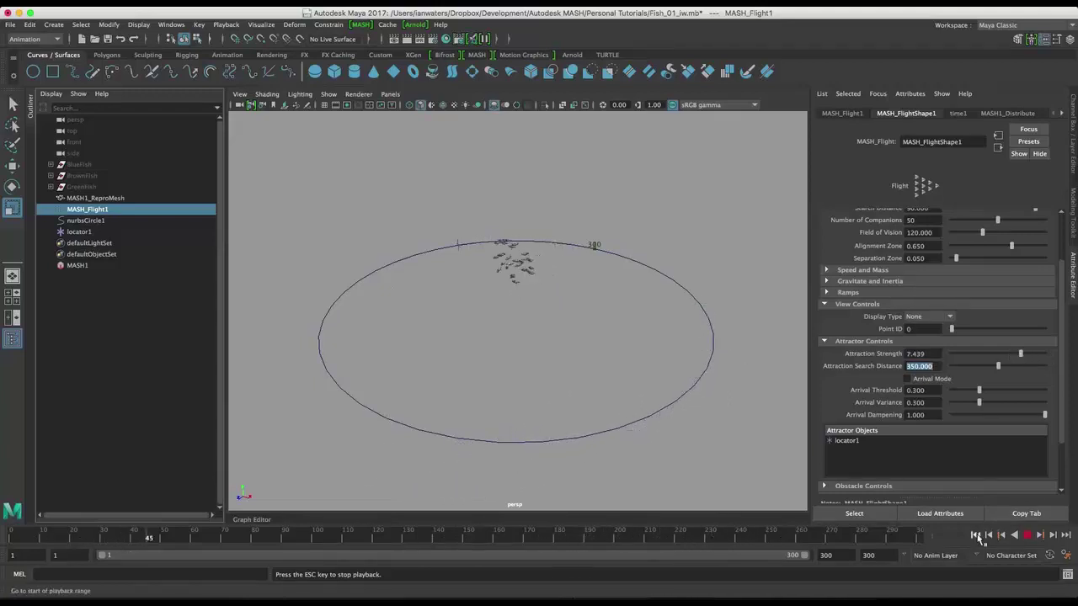
pyautogui.click(980, 536)
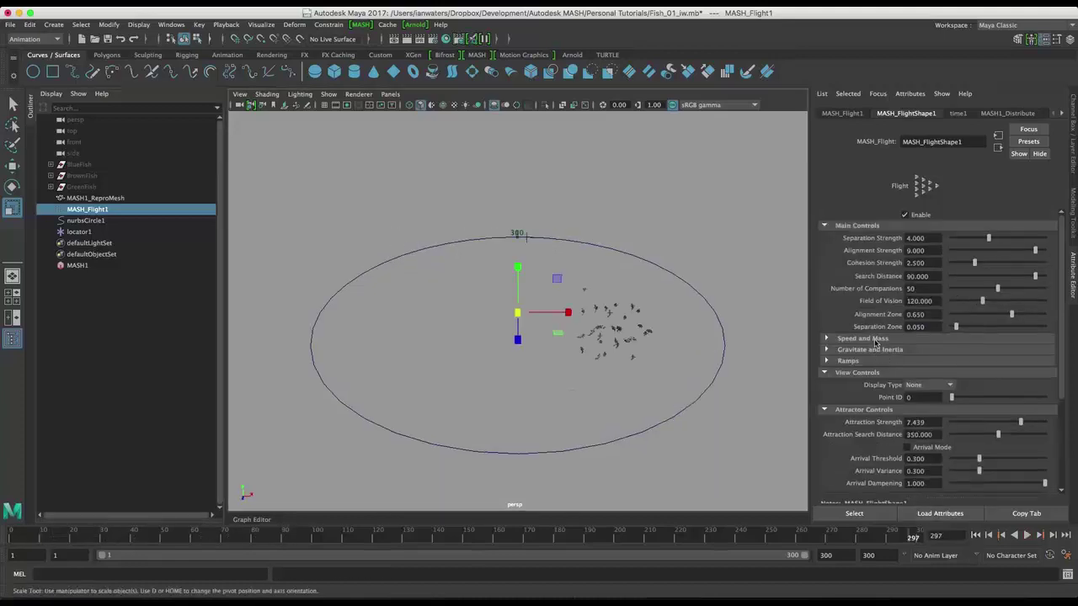
# - Set the Maximum Speed of the Flight node to 4
pyautogui.click(875, 339)
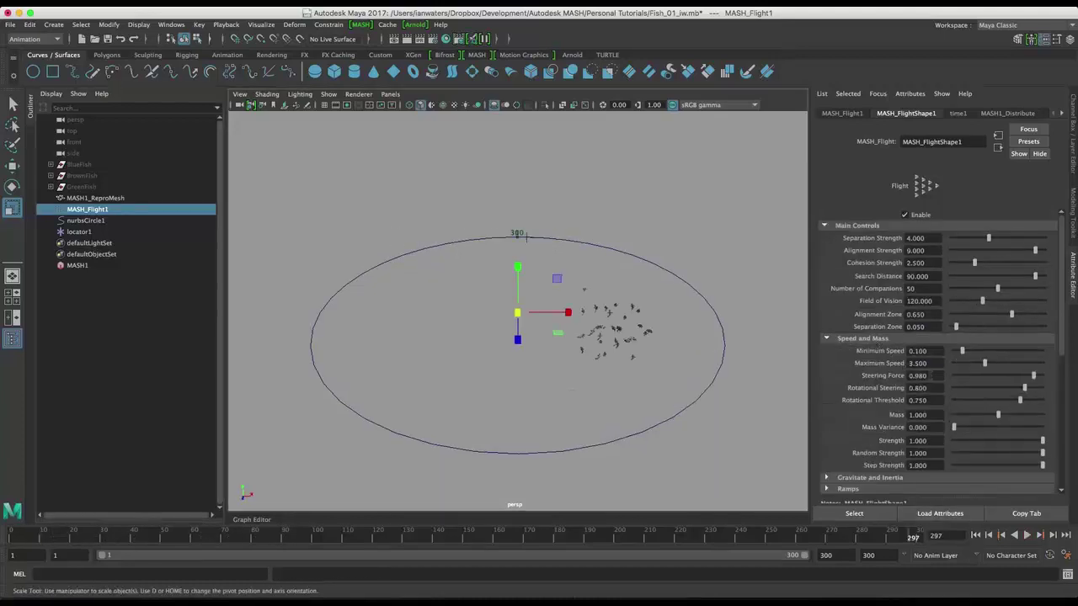
pyautogui.click(935, 363)
pyautogui.write('4')
pyautogui.press('Return')
# - Isolate the BlueFish, BrownFish and GreenFish source groups and frame them in the viewport
pyautogui.moveTo(106, 165); pyautogui.dragTo(105, 182)
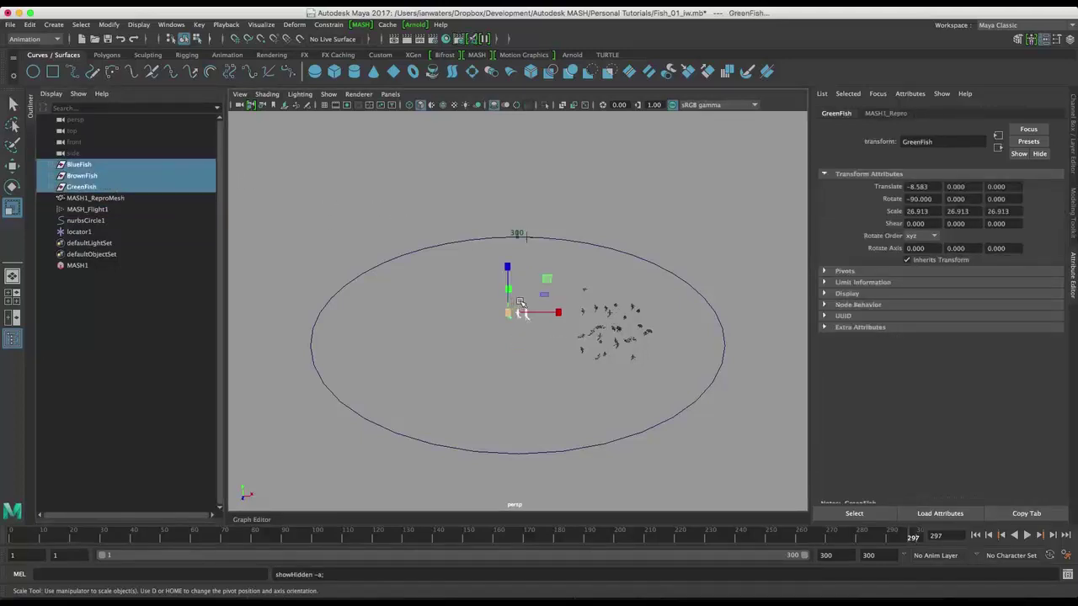
pyautogui.hotkey('ctrl', '1')
pyautogui.press('f')
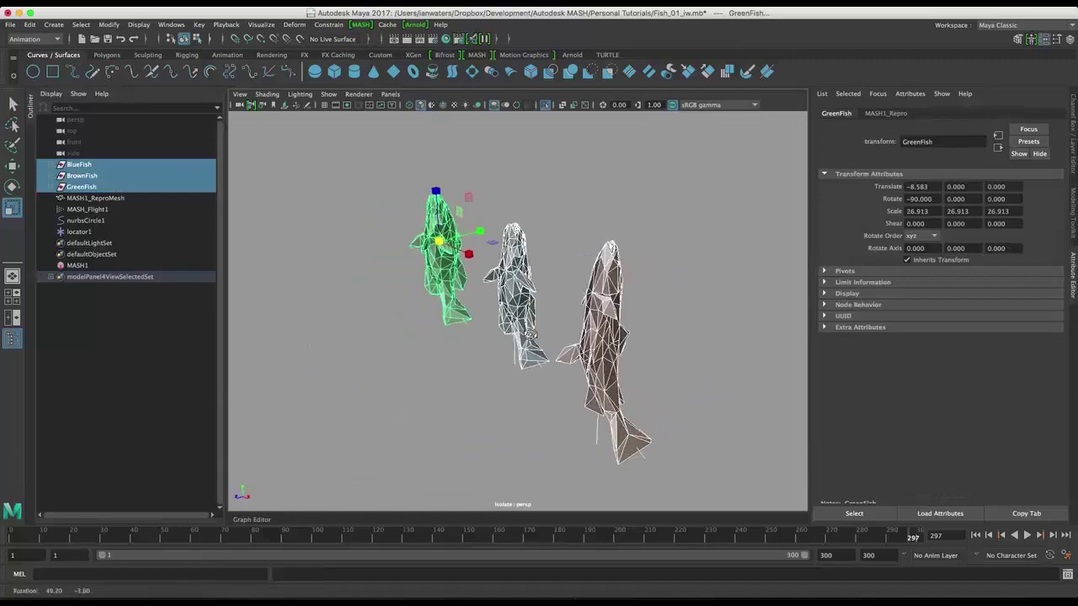
pyautogui.keyDown('alt'); pyautogui.moveTo(455, 242); pyautogui.dragTo(278, 212); pyautogui.keyUp('alt')
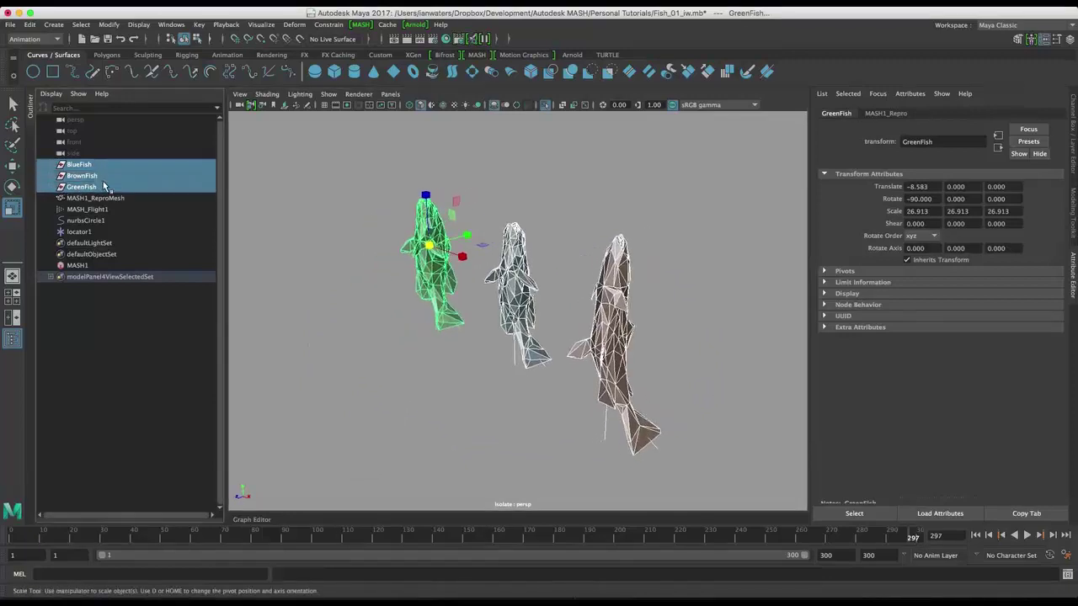
pyautogui.keyDown('alt'); pyautogui.moveTo(438, 303); pyautogui.dragTo(505, 282); pyautogui.keyUp('alt')
pyautogui.press('r')
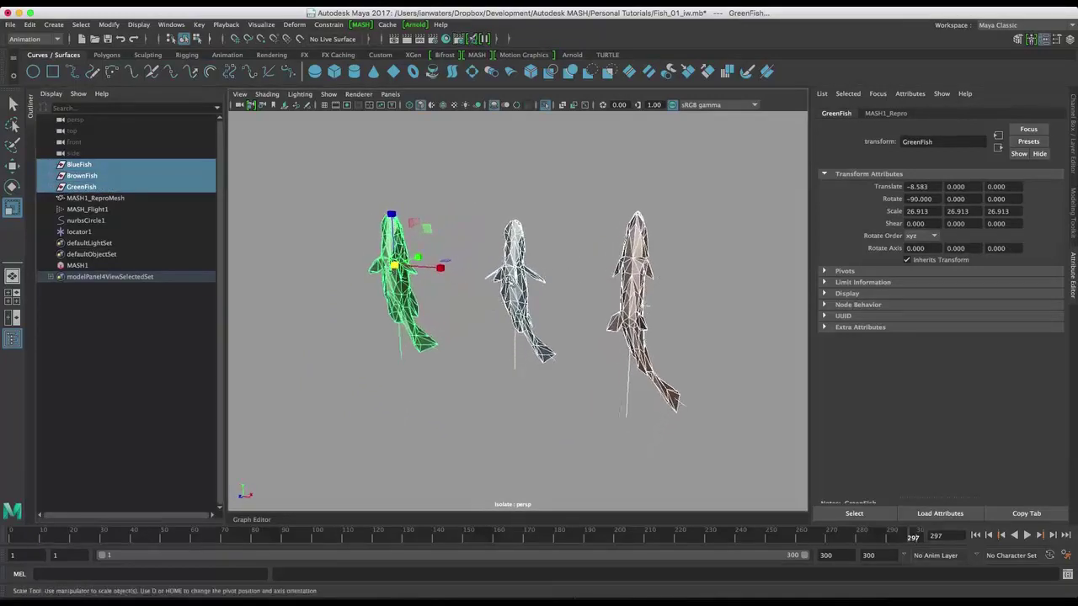
# - Expand the GreenFish, BrownFish and BlueFish groups and select their contents
pyautogui.click(50, 186)
pyautogui.click(51, 175)
pyautogui.click(51, 164)
pyautogui.moveTo(114, 176); pyautogui.dragTo(118, 269)
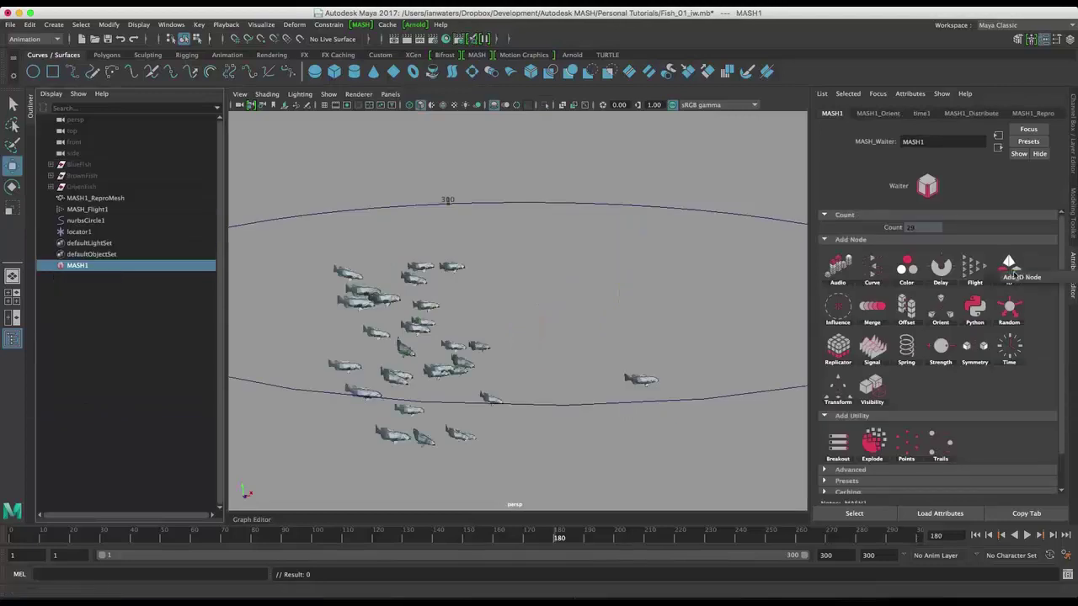
# - Add an ID node to MASH1 with ID Type Random, ID Count 3 and Random Seed 55
pyautogui.click(1021, 278)
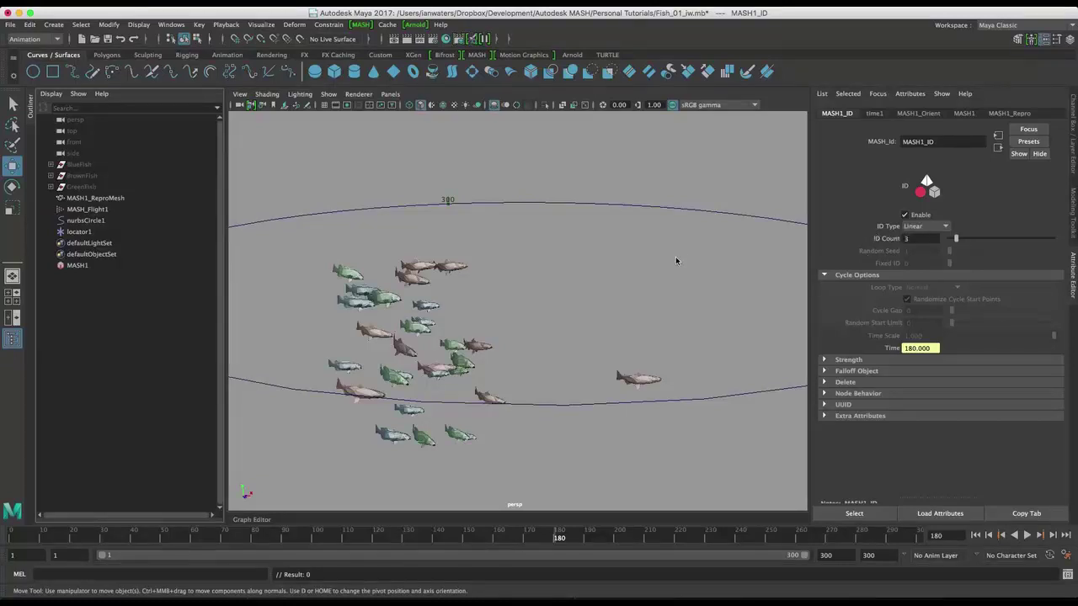
pyautogui.click(926, 226)
pyautogui.click(918, 238)
pyautogui.moveTo(950, 251); pyautogui.dragTo(1004, 251)
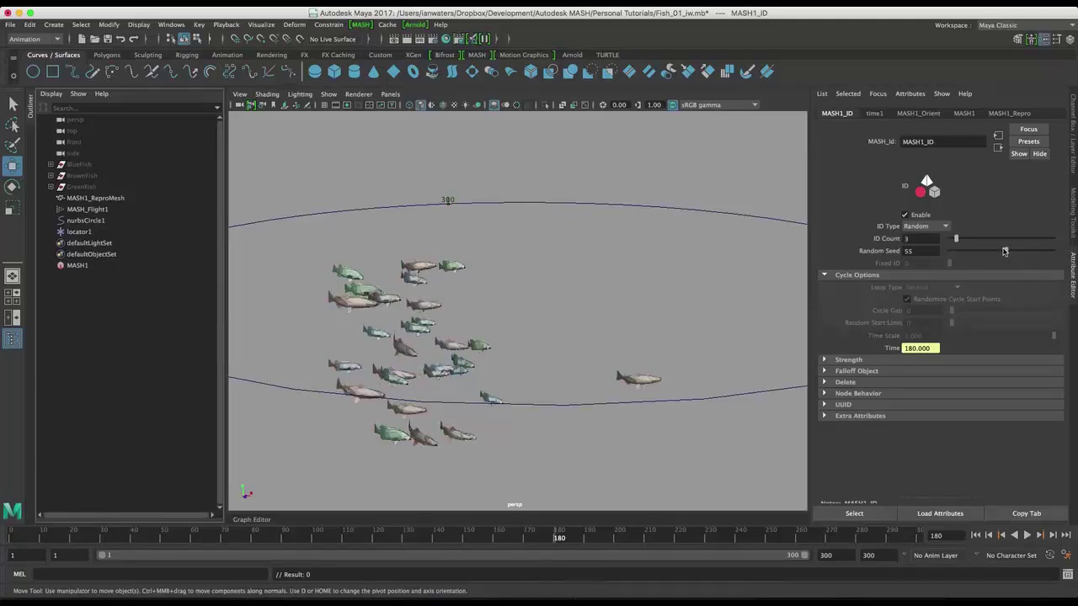
# - Add a Time node to MASH1 and set its Animation End to 19
pyautogui.click(98, 263)
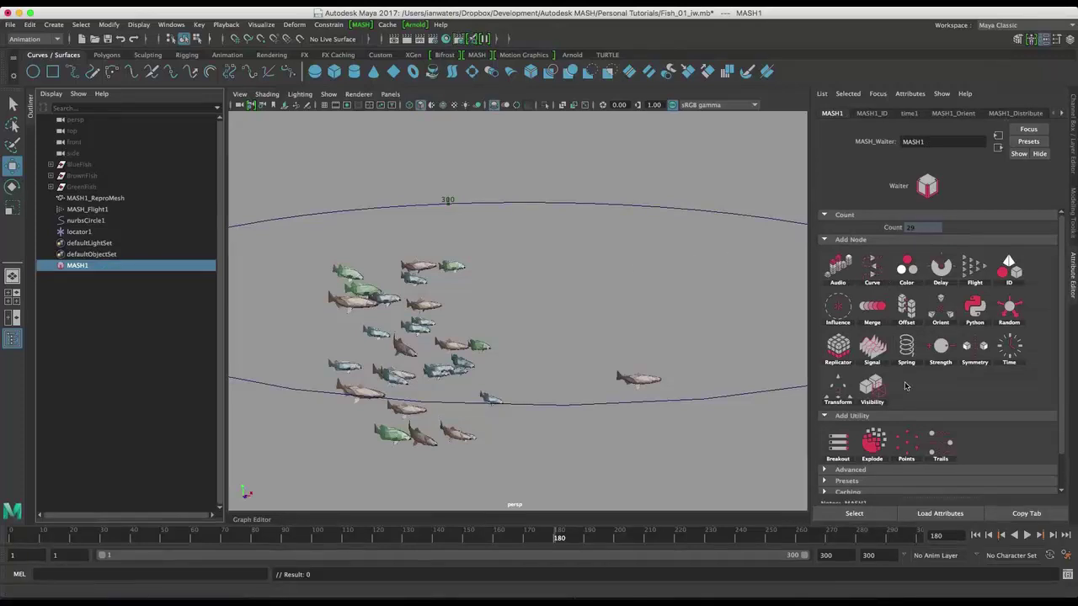
pyautogui.click(1016, 352)
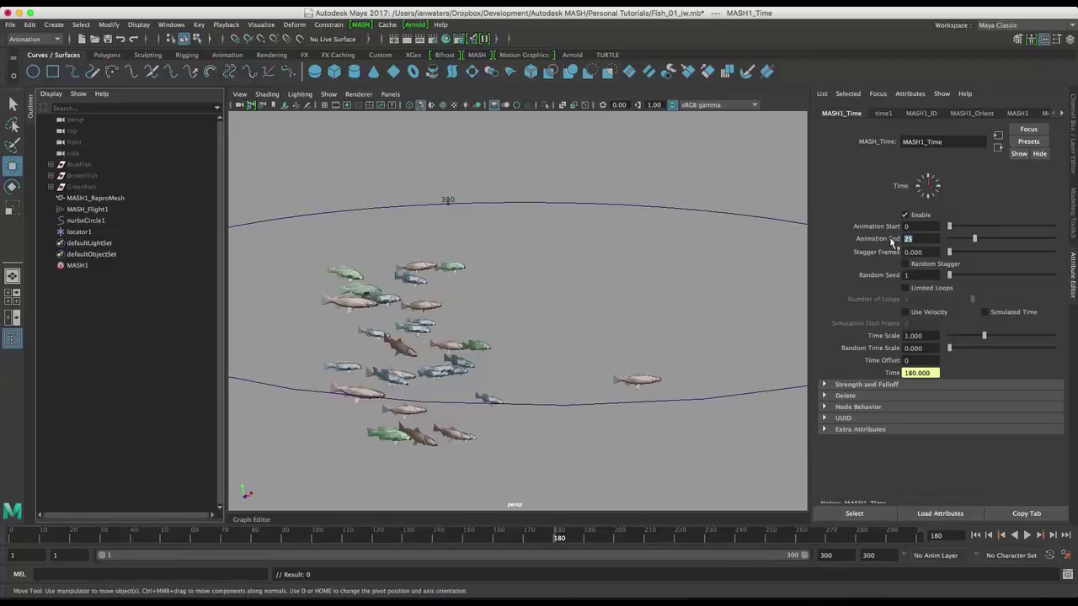
pyautogui.press('Return')
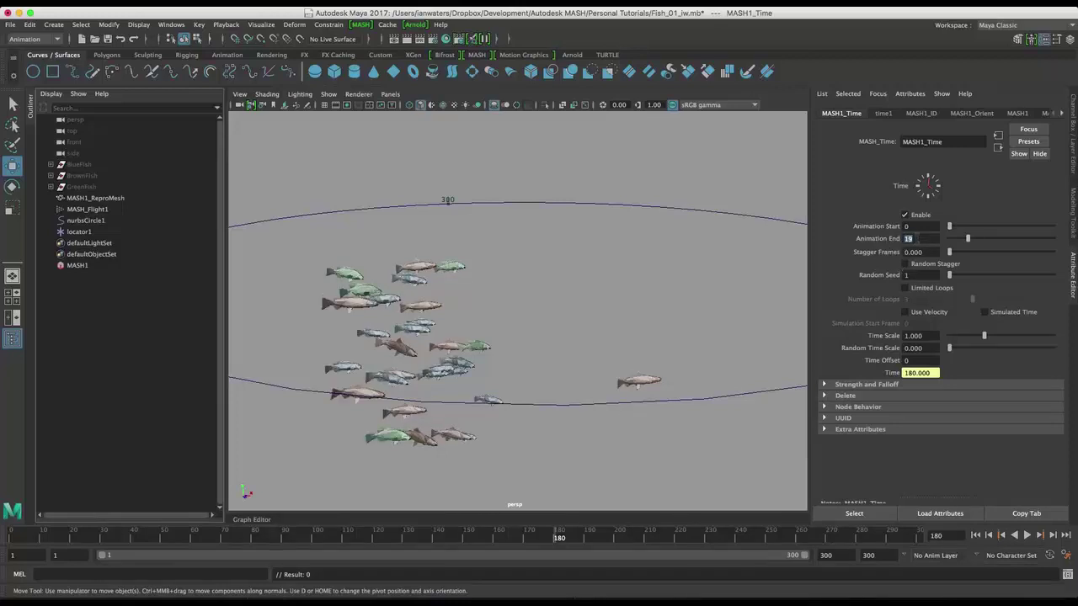
# - Set the Time node's Stagger Frames to 19 and enable Random Stagger
pyautogui.moveTo(977, 254); pyautogui.dragTo(1071, 254)
pyautogui.click(915, 252)
pyautogui.write('19')
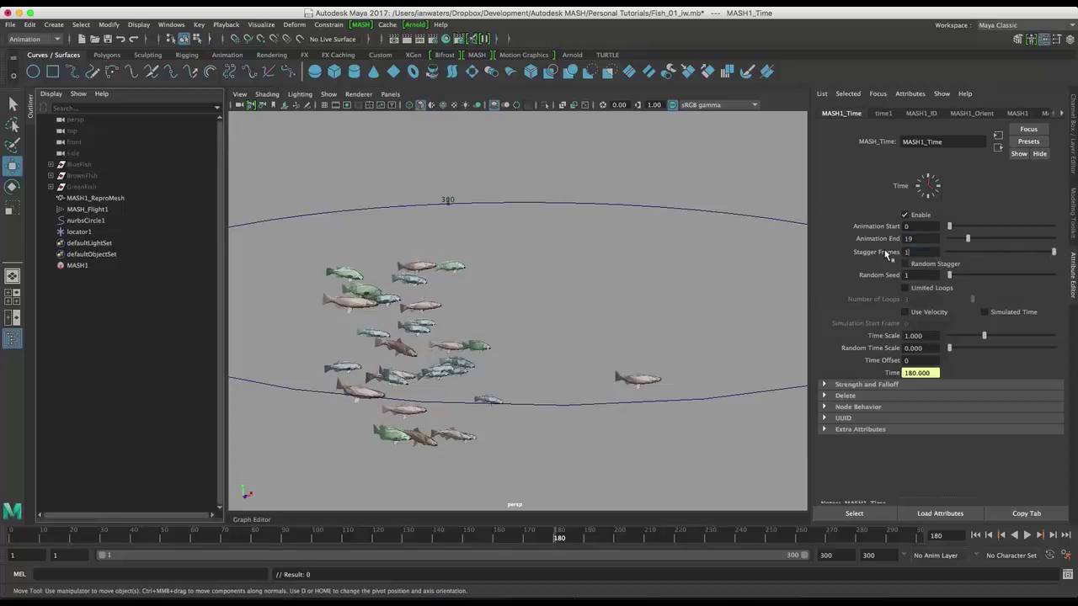
pyautogui.press('Return')
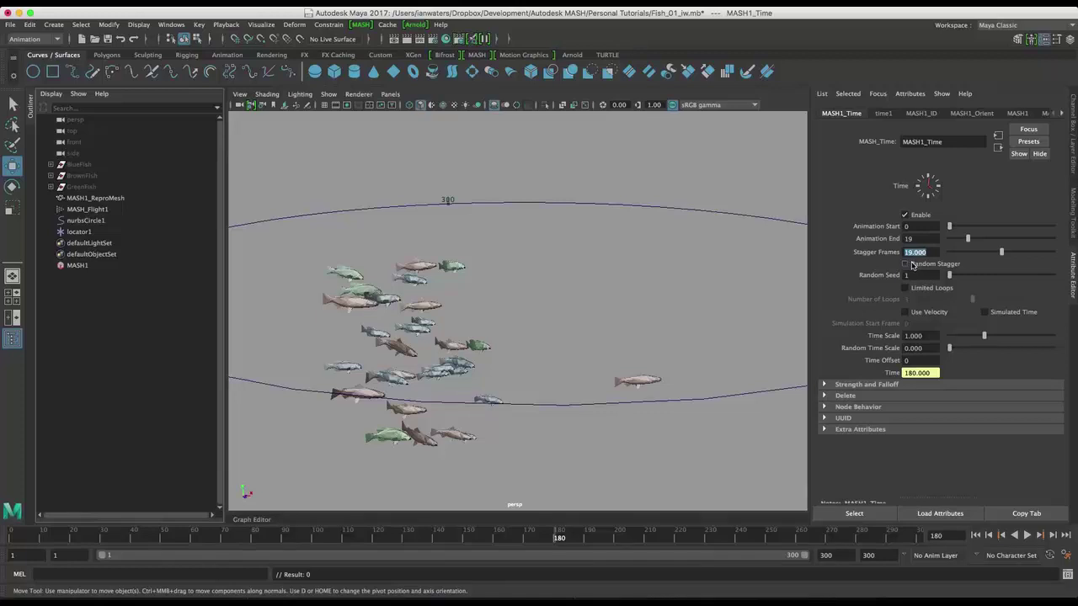
pyautogui.click(910, 264)
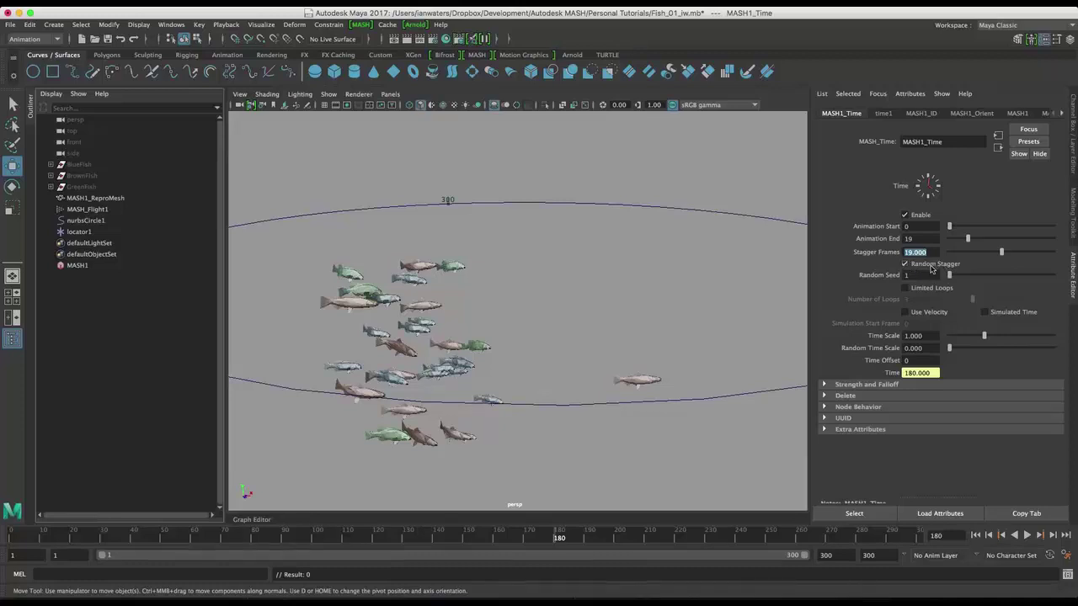
# - Play back the animation and examine the fish school following the locator around the circular path
pyautogui.click(1041, 535)
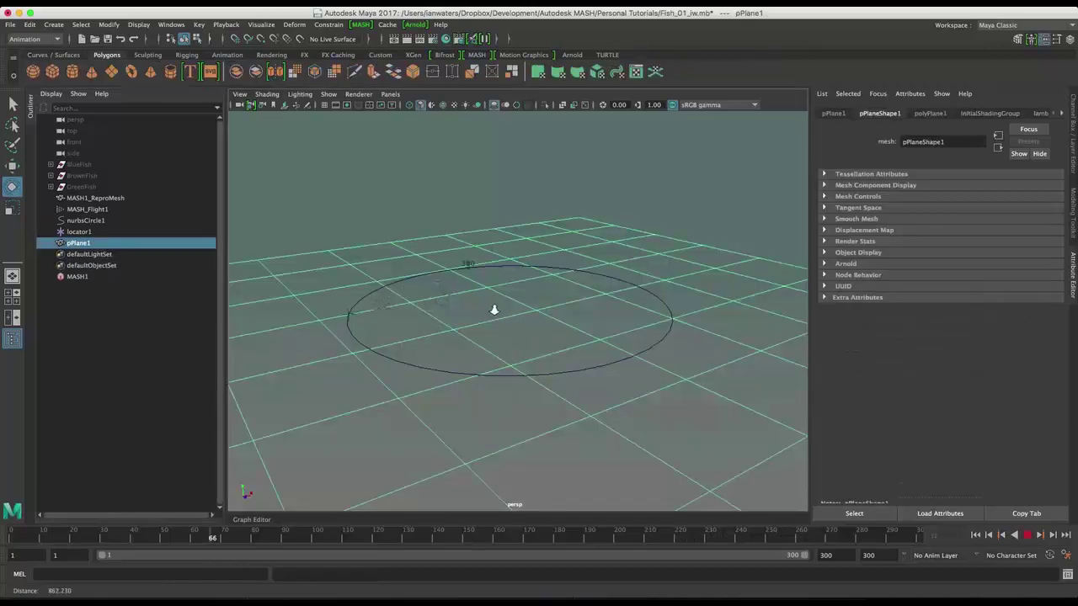
pyautogui.keyDown('alt'); pyautogui.moveTo(495, 310); pyautogui.dragTo(570, 428, button='right'); pyautogui.keyUp('alt')
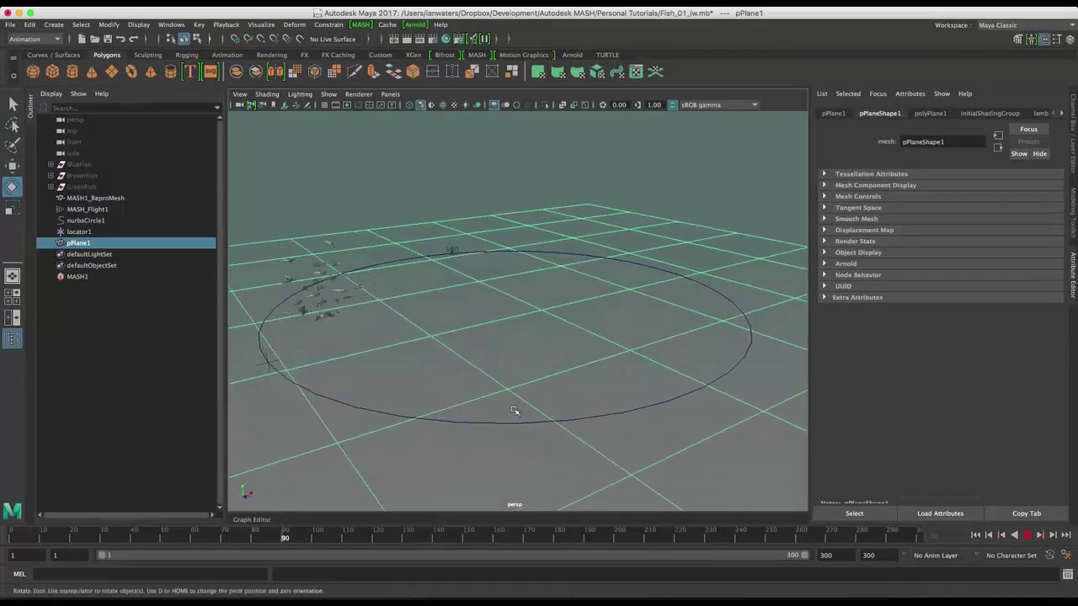
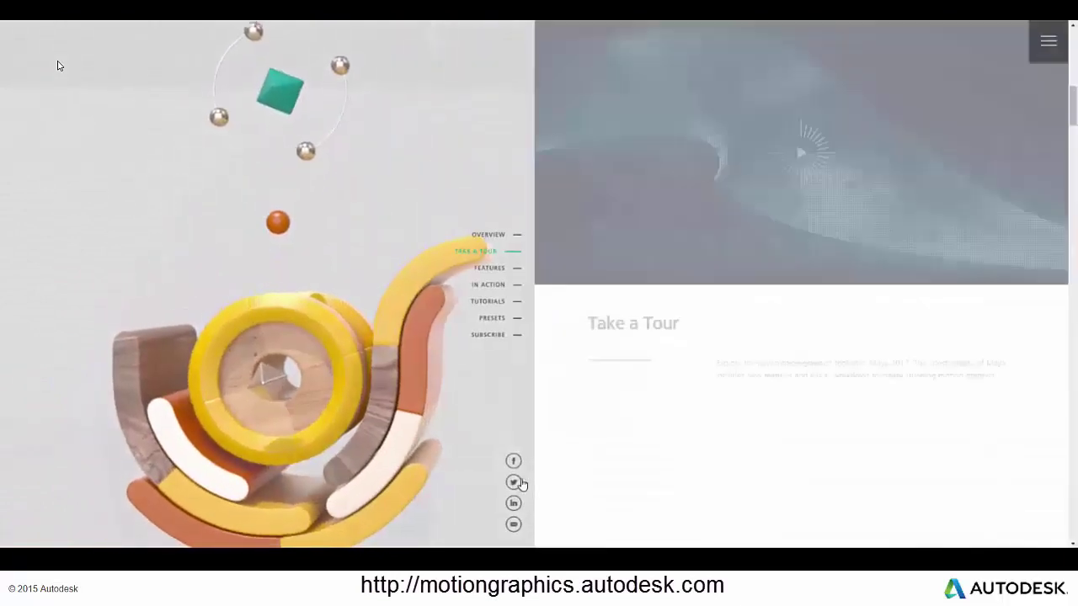
# - On the Autodesk motion graphics website, browse the Features and Tutorials sections and open the 20 MASH tutorials
pyautogui.click(494, 268)
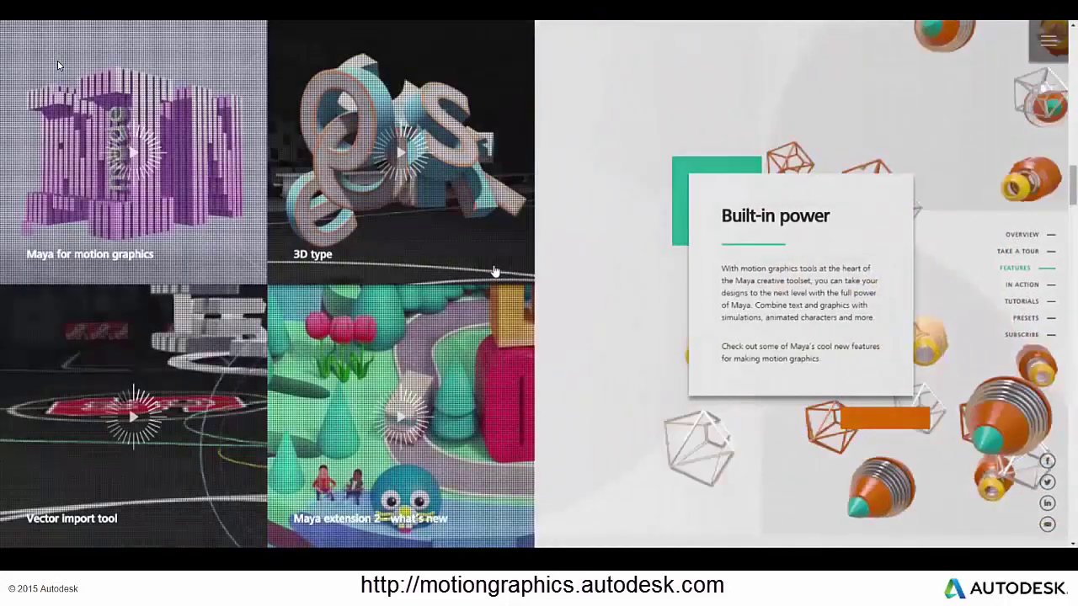
pyautogui.click(1015, 301)
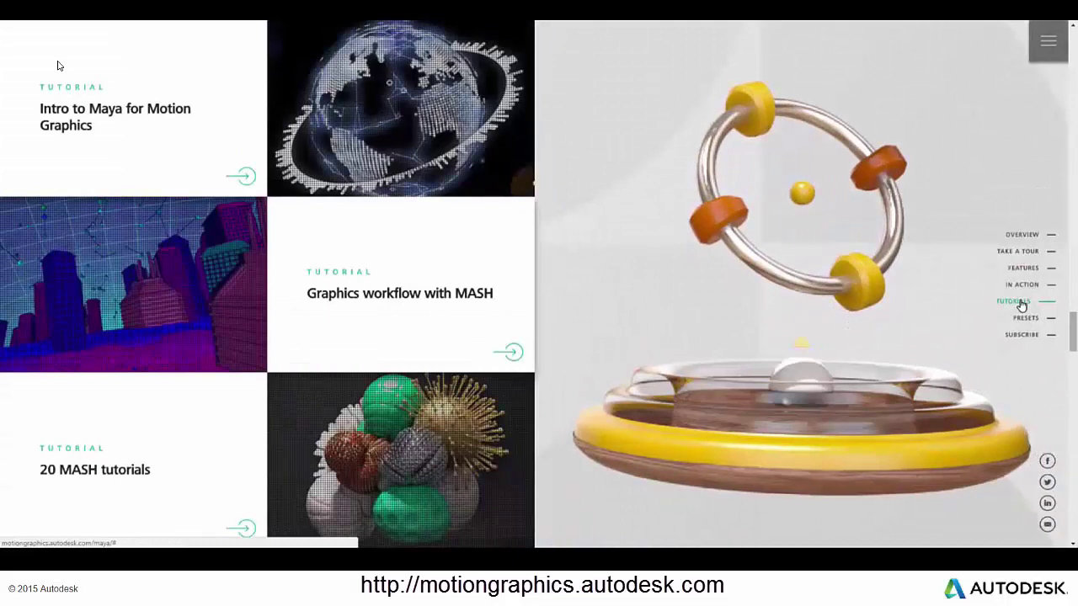
pyautogui.click(77, 478)
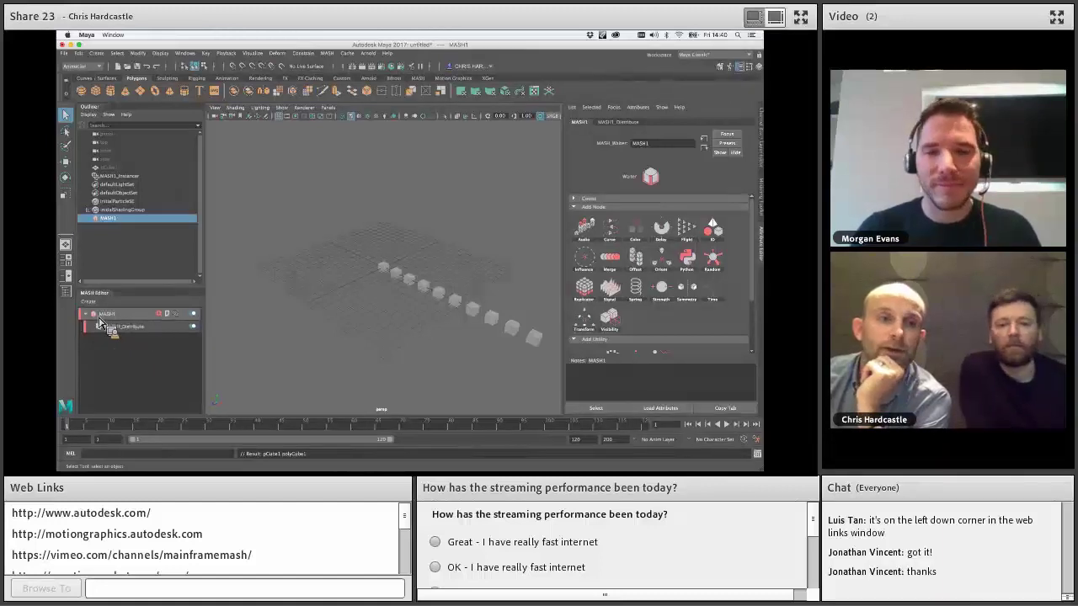
pyautogui.moveTo(99, 323); pyautogui.dragTo(102, 101, button='middle')
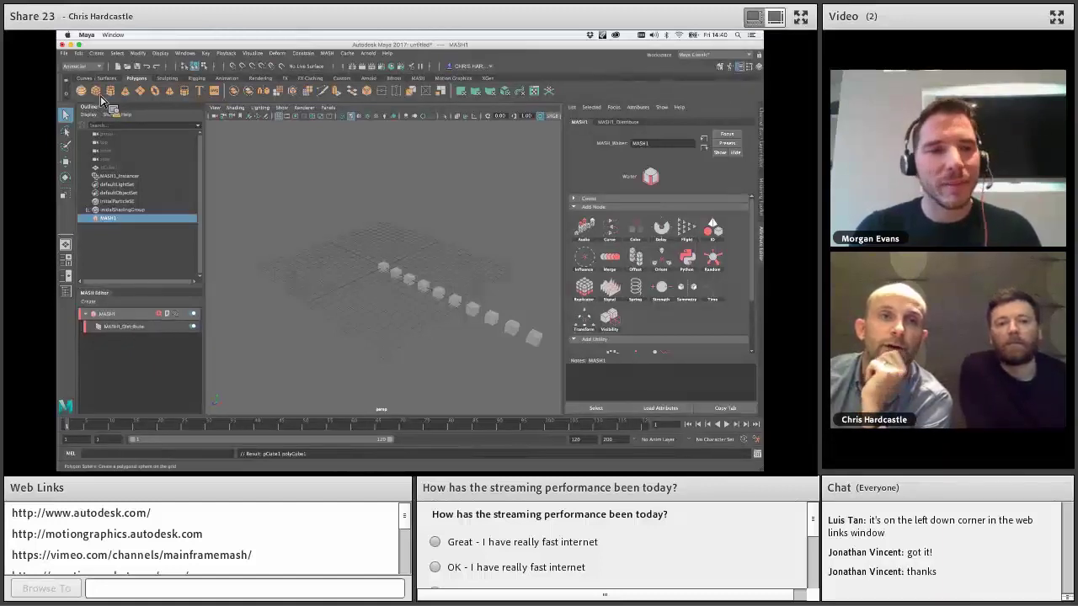
# - Create a polygon sphere and build a second MASH network from it
pyautogui.click(101, 97)
pyautogui.click(327, 53)
pyautogui.click(341, 63)
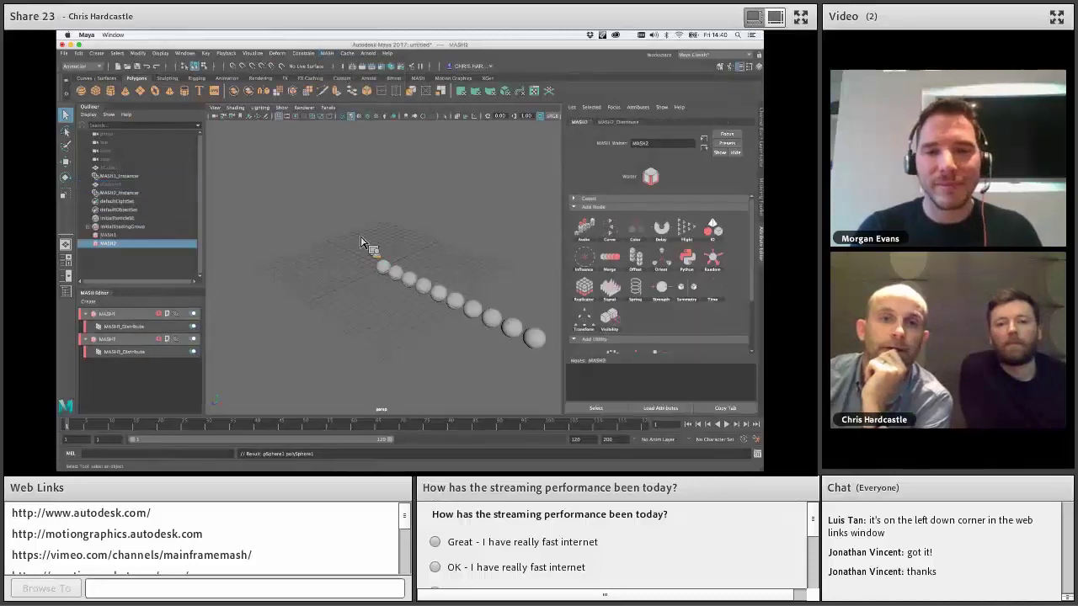
pyautogui.click(131, 340)
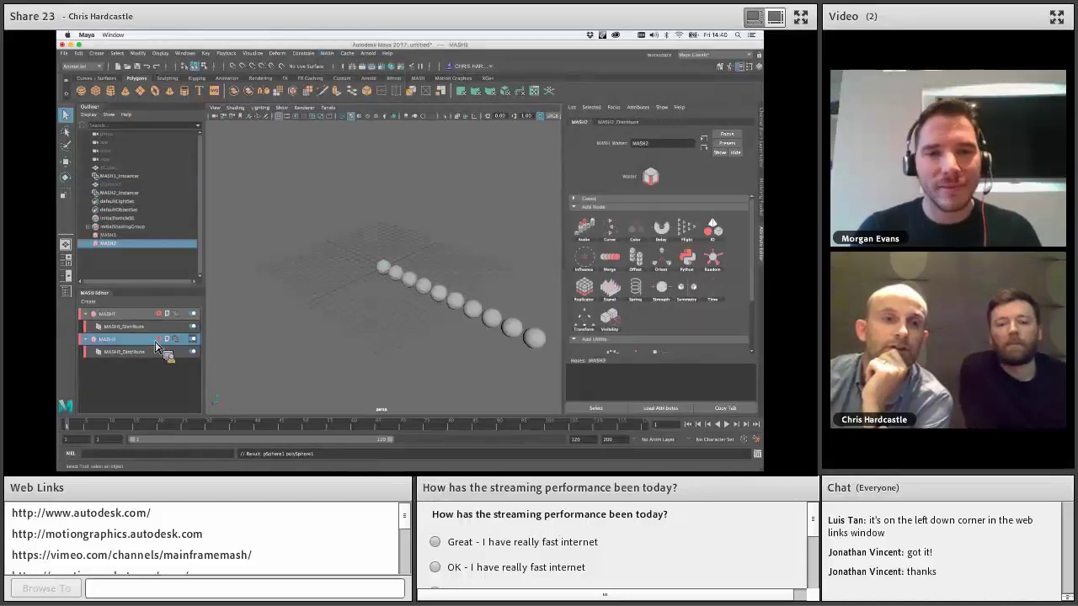
# - Toggle the MASH1 and MASH2 networks off and back on in the MASH Editor
pyautogui.click(193, 338)
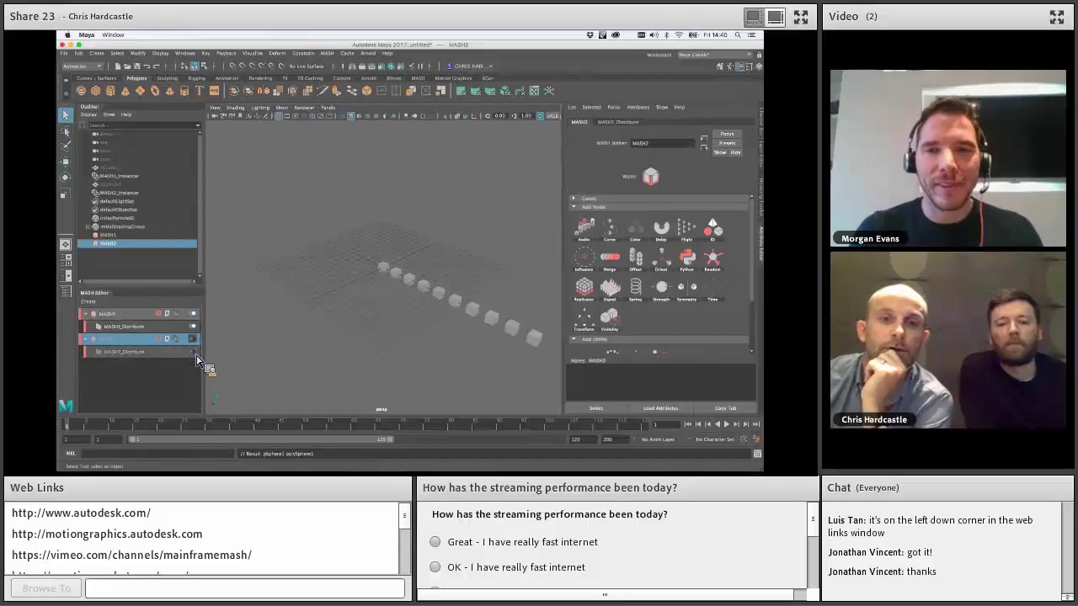
pyautogui.click(193, 313)
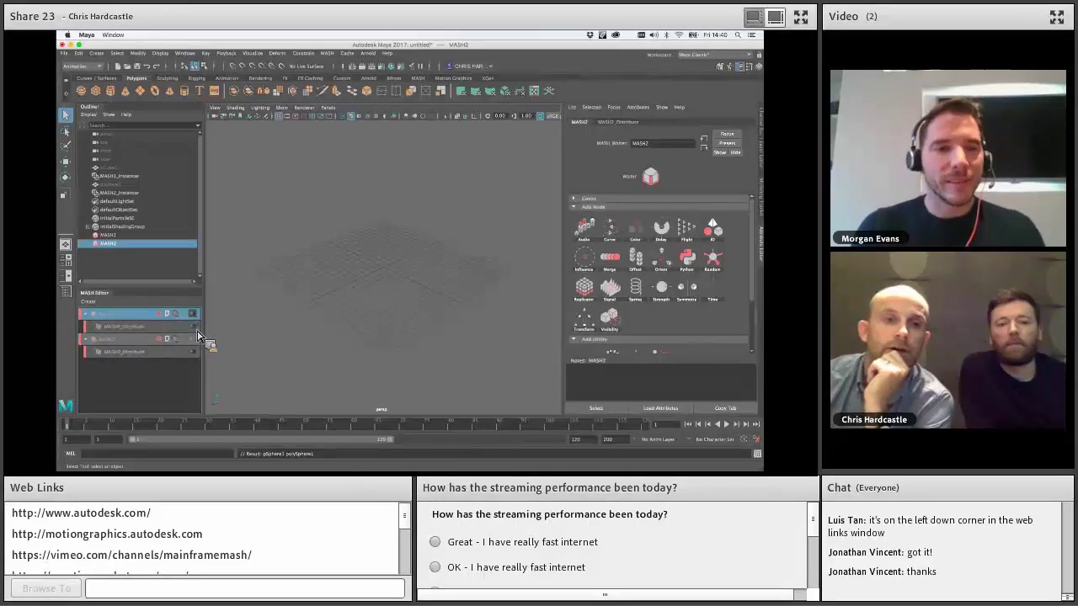
pyautogui.click(193, 338)
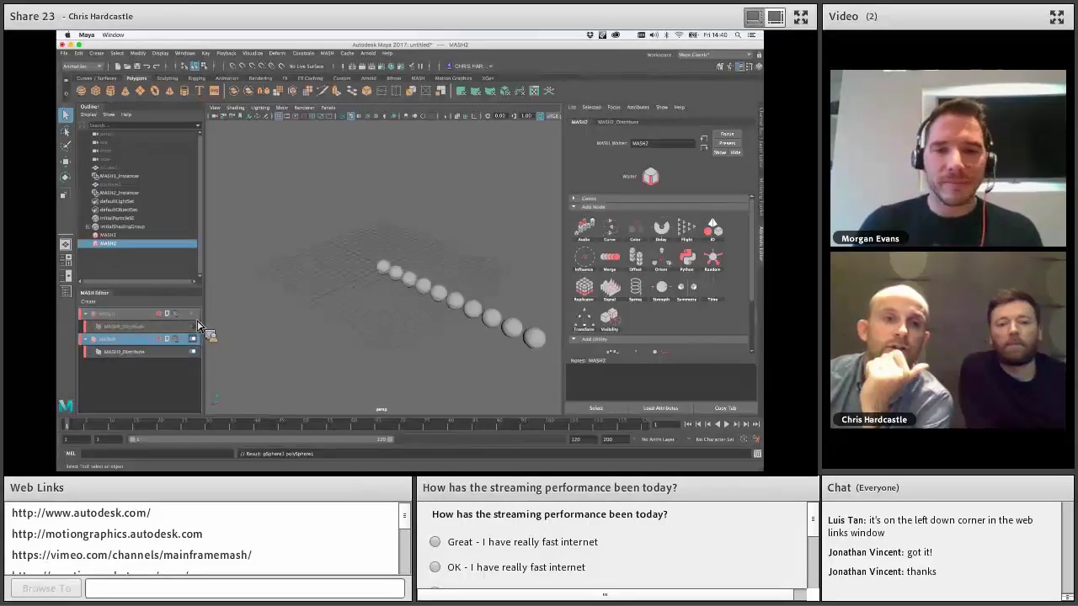
pyautogui.click(192, 313)
pyautogui.click(193, 339)
pyautogui.click(194, 340)
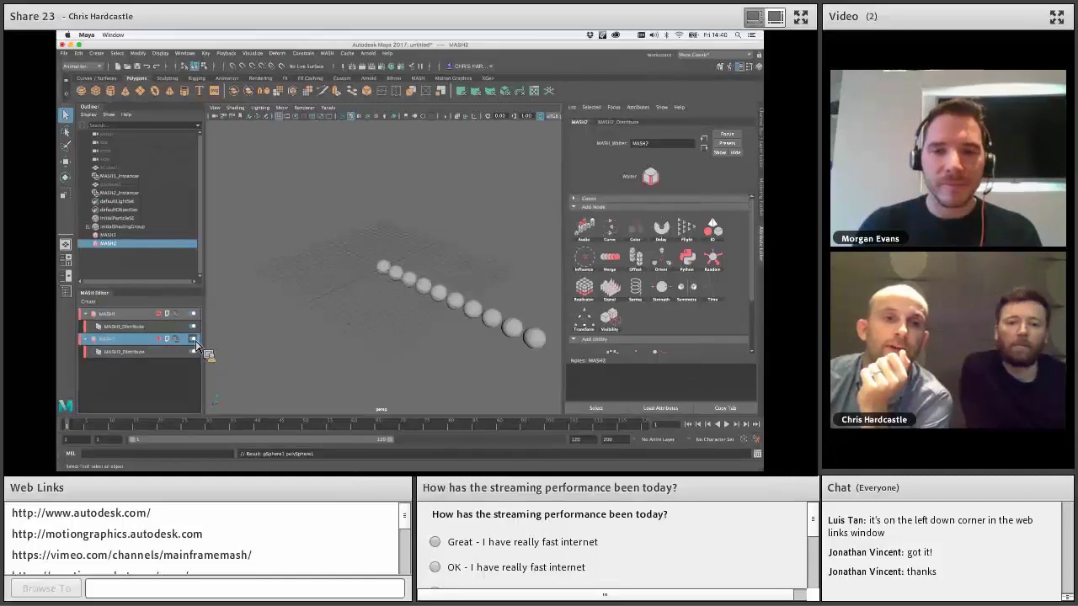
pyautogui.click(196, 352)
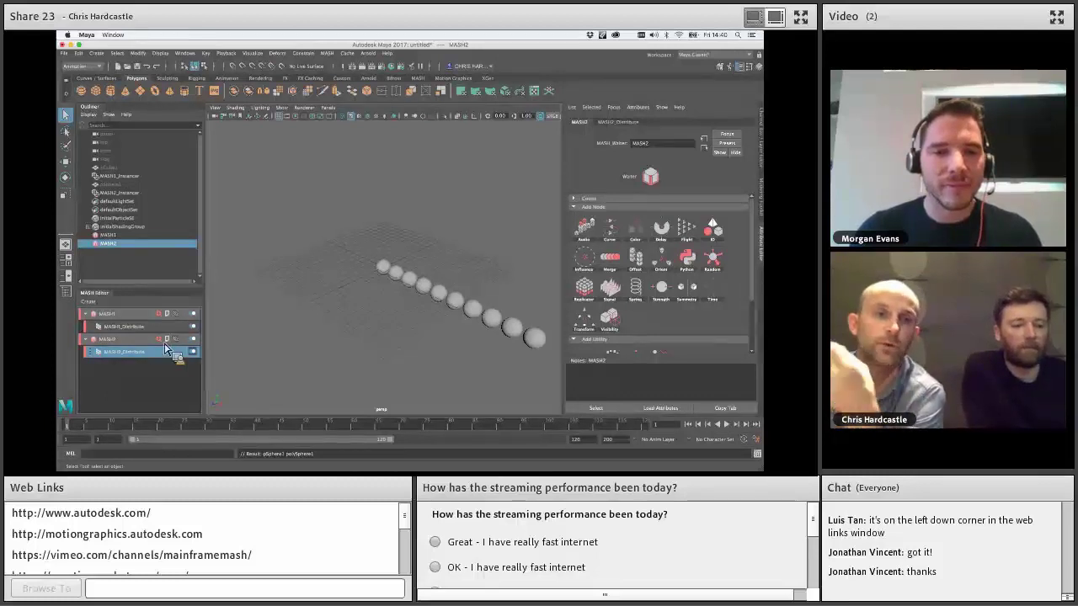
# - Switch the MASH1 network's geometry type from Instancer to Repro mesh
pyautogui.click(162, 340)
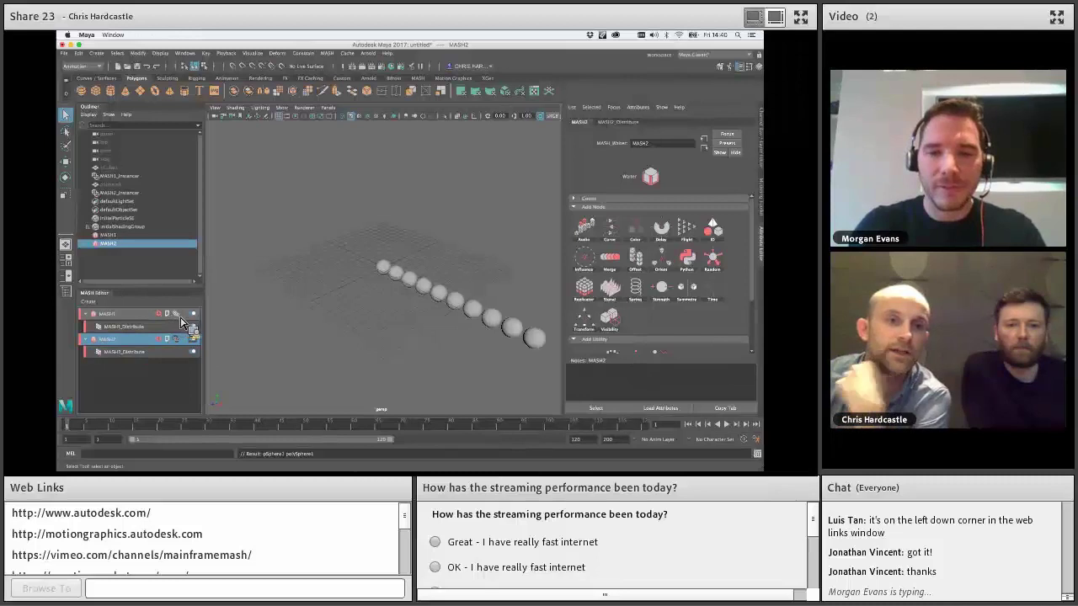
pyautogui.click(177, 314)
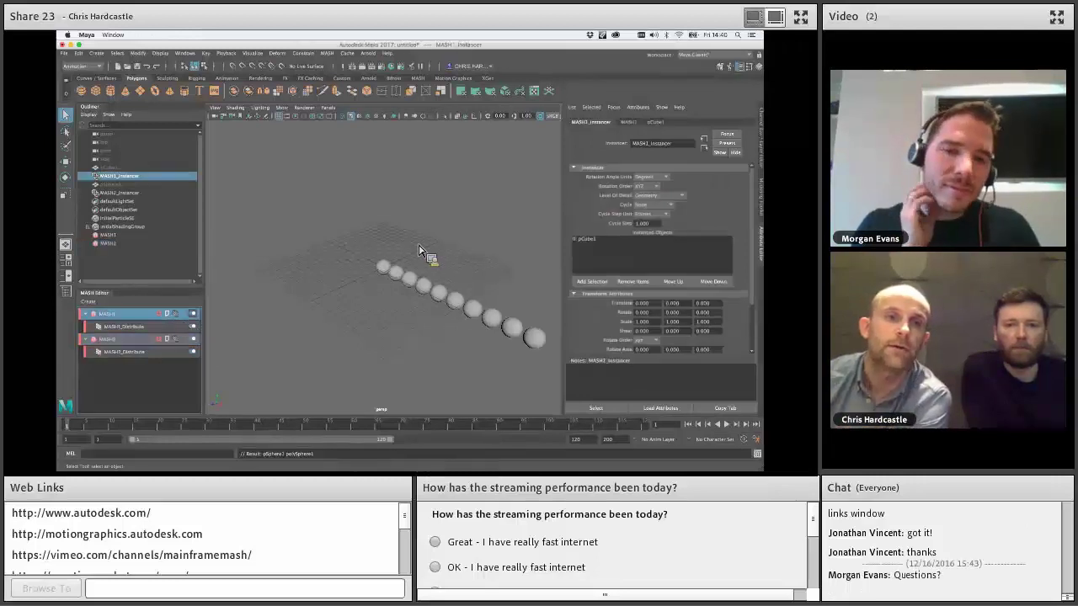
pyautogui.click(173, 317)
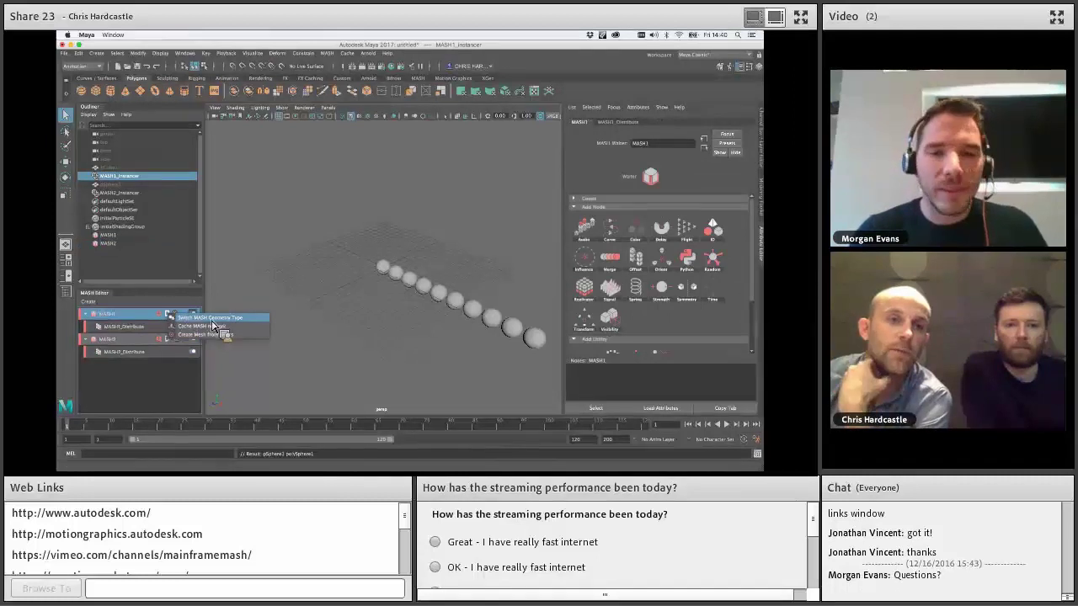
pyautogui.click(175, 319)
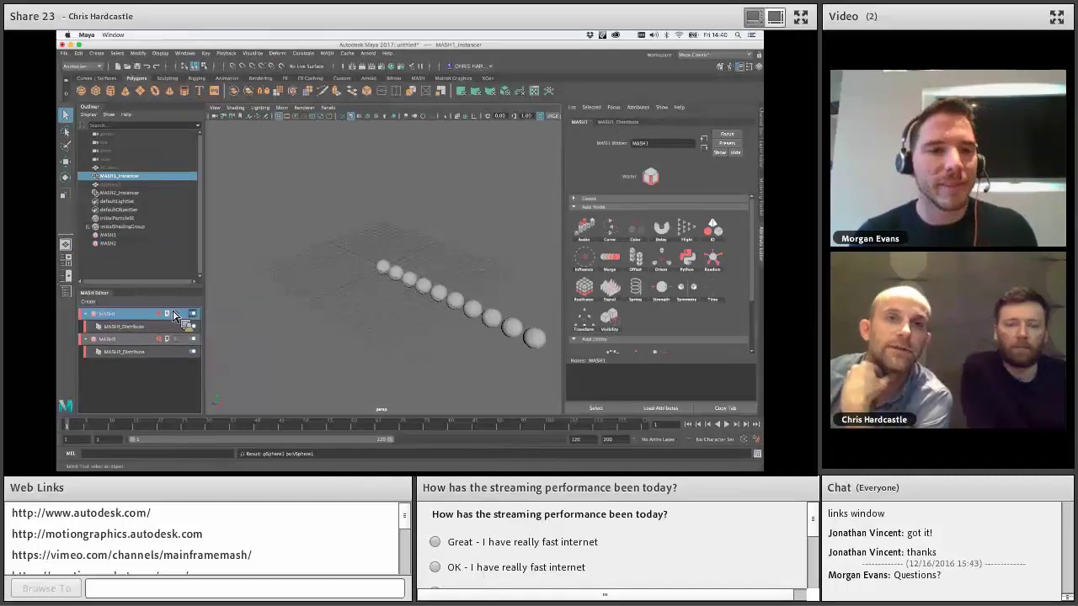
pyautogui.click(327, 53)
pyautogui.moveTo(354, 86)
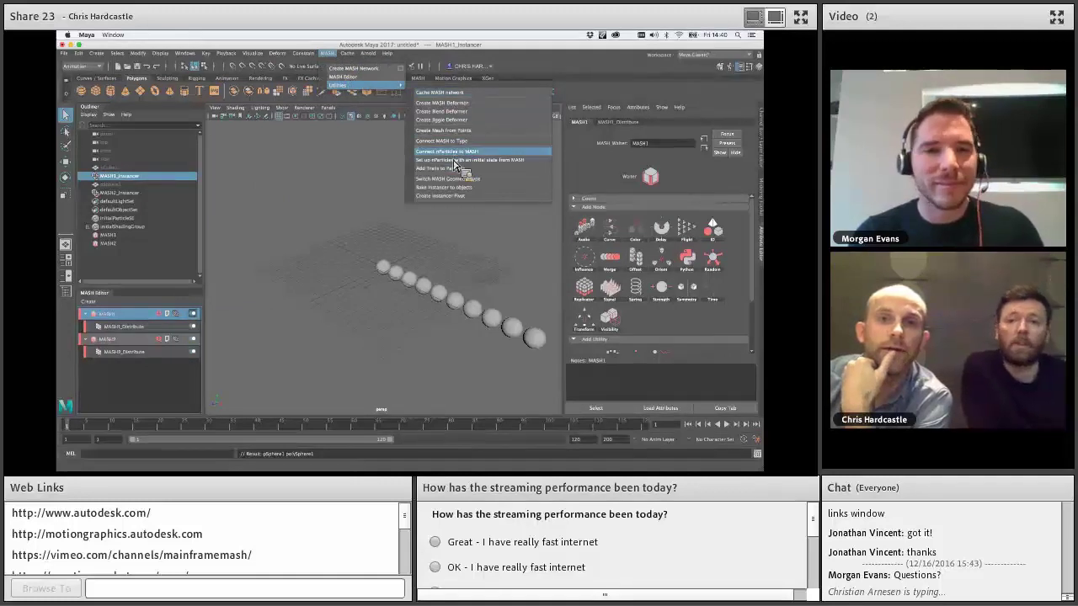
pyautogui.click(456, 182)
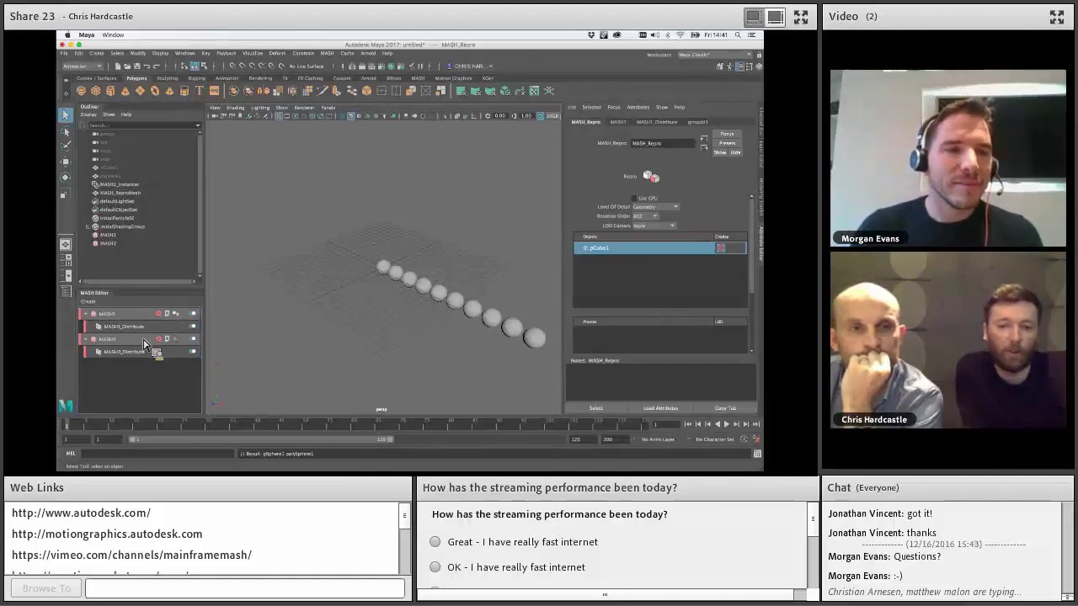
# - Set the MASH2 network's label colour to Green and rename the MASH1 network as ADSK
pyautogui.moveTo(144, 343); pyautogui.dragTo(158, 379)
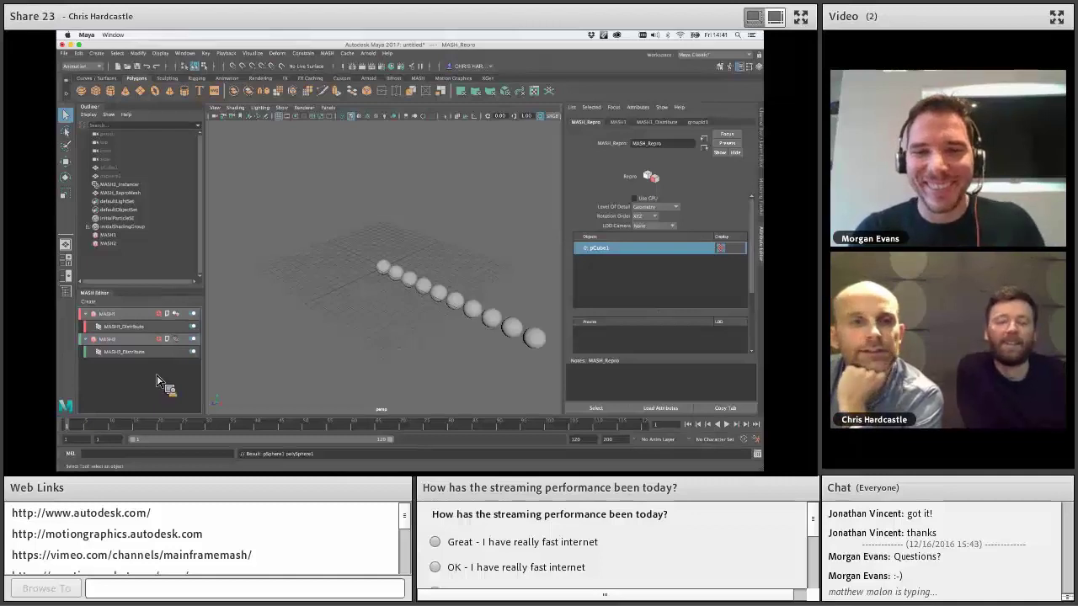
pyautogui.moveTo(157, 381); pyautogui.dragTo(142, 293)
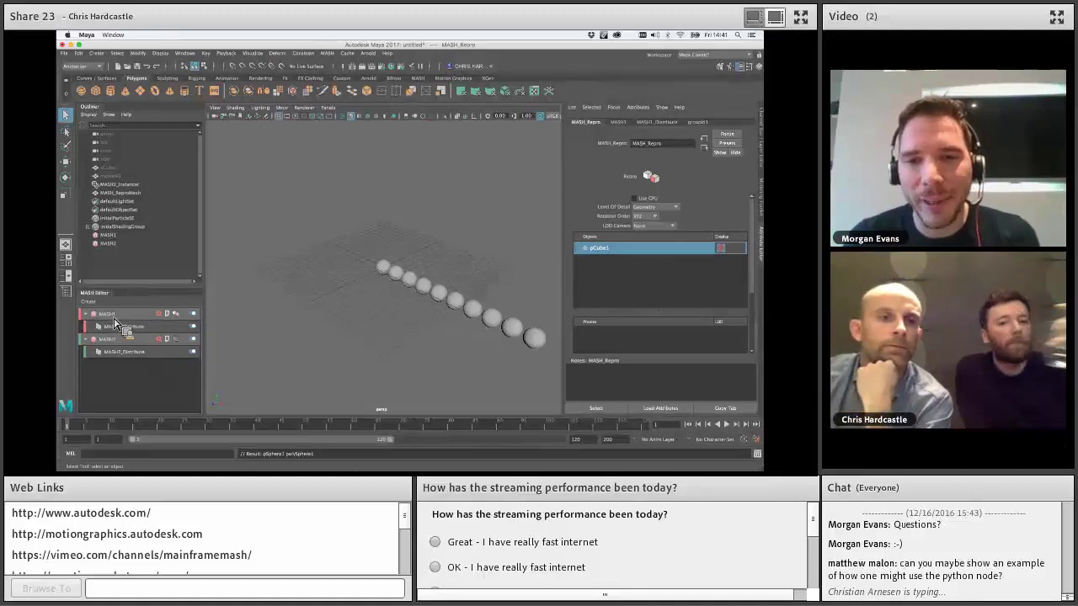
pyautogui.click(114, 318)
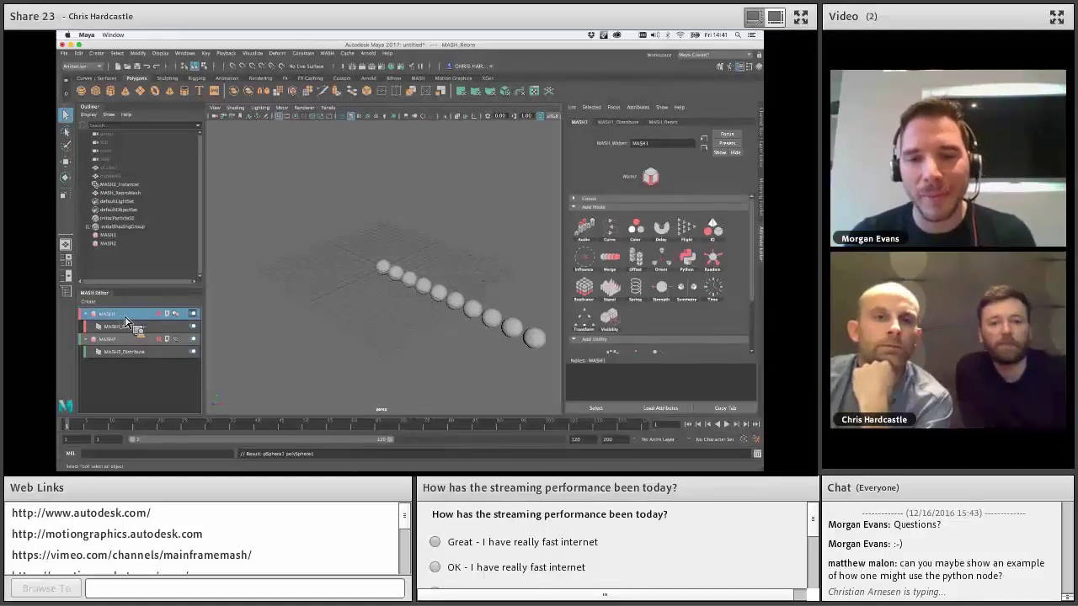
pyautogui.doubleClick(120, 317)
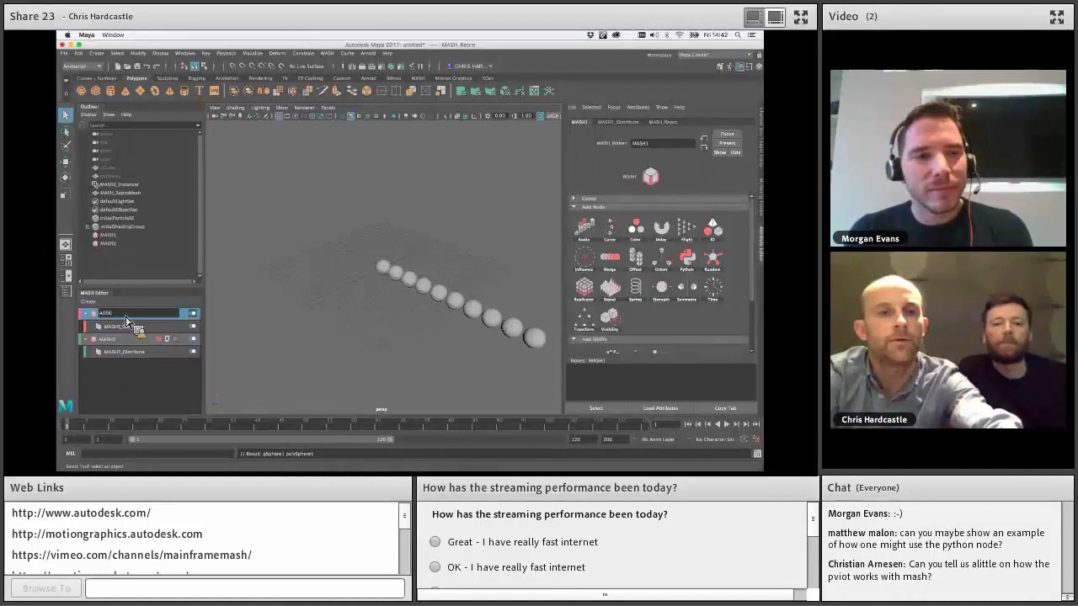
pyautogui.write('ADSK')
pyautogui.press('Return')
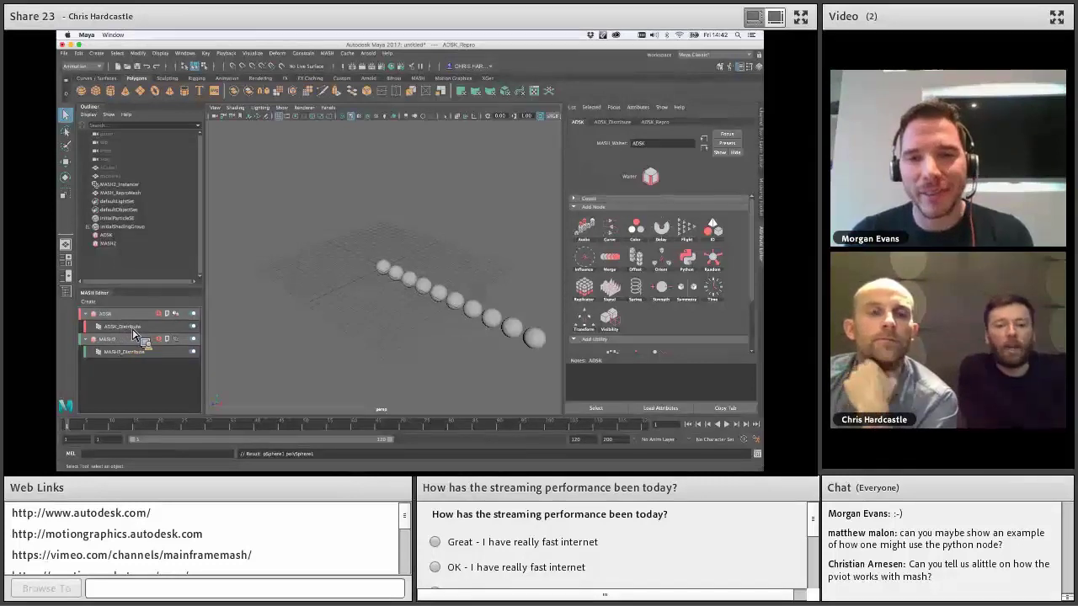
pyautogui.rightClick(135, 334)
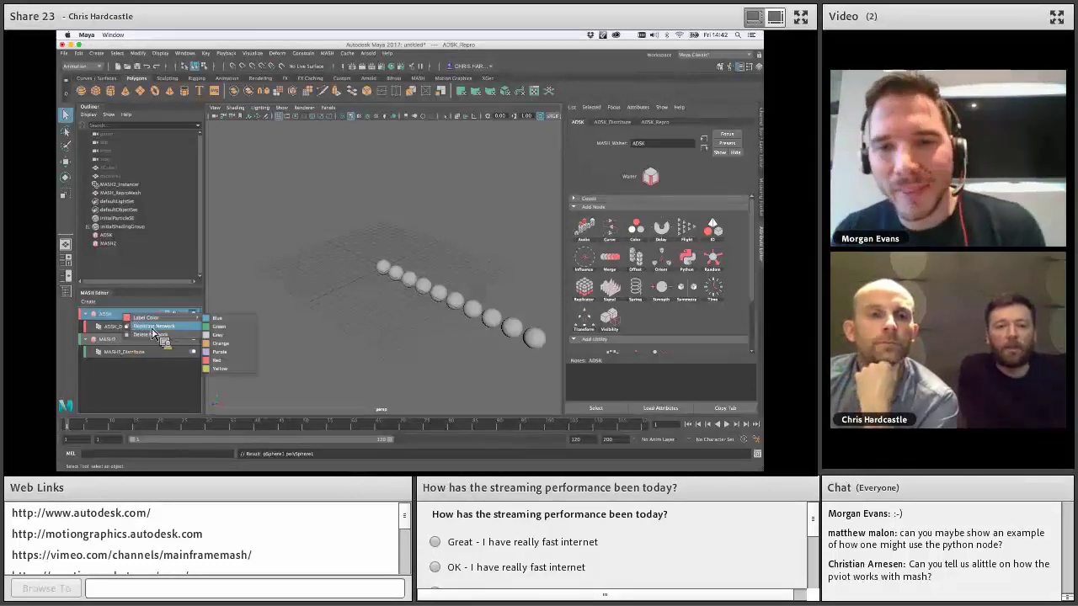
pyautogui.click(153, 373)
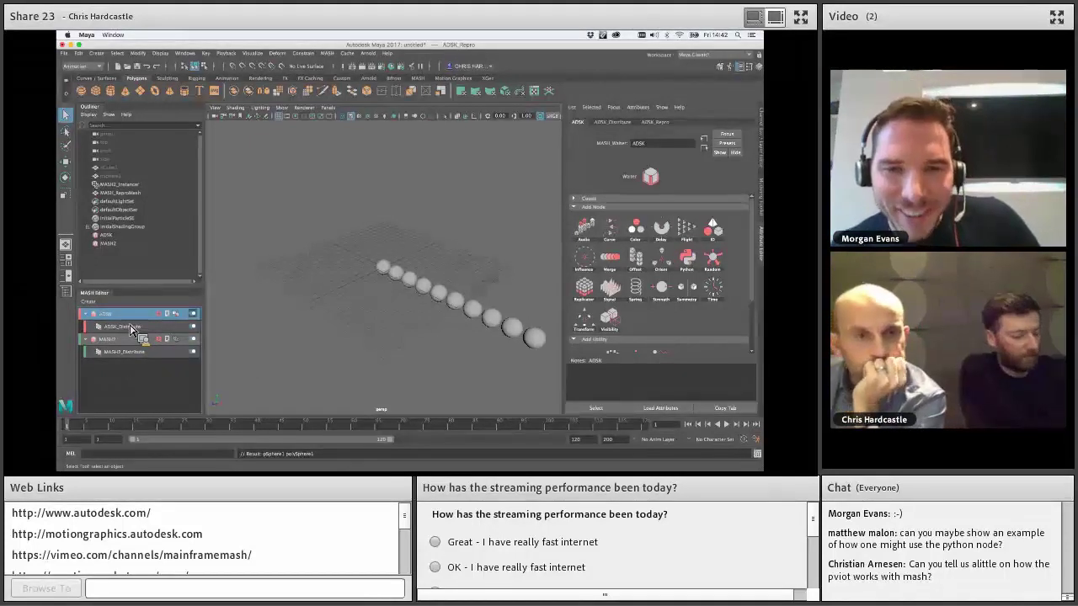
pyautogui.click(726, 460)
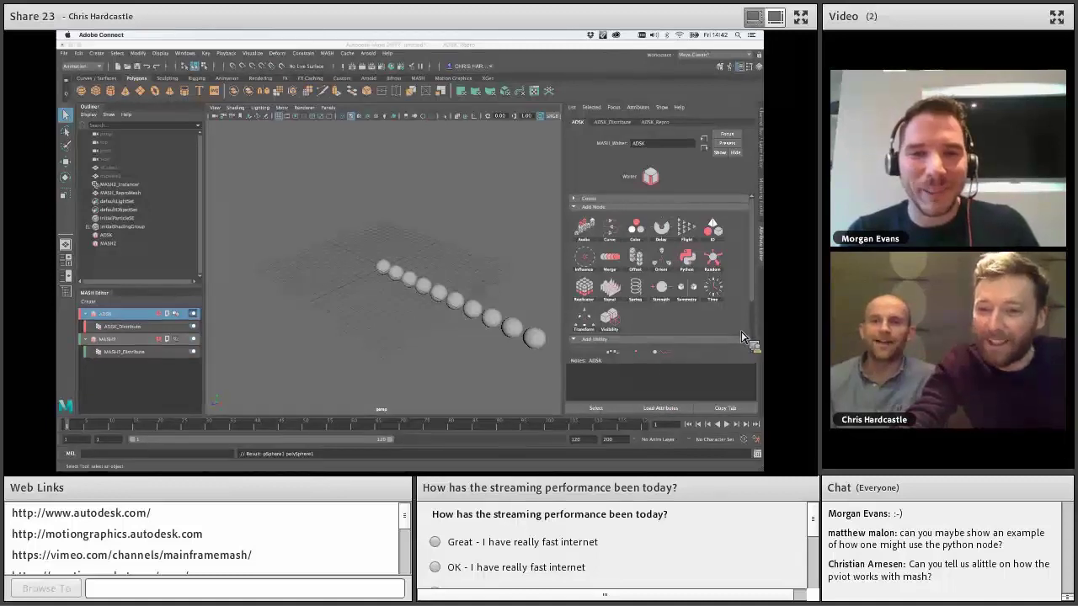
# - Add a Python node to the ADSK network and disable the MASH2 network
pyautogui.click(697, 266)
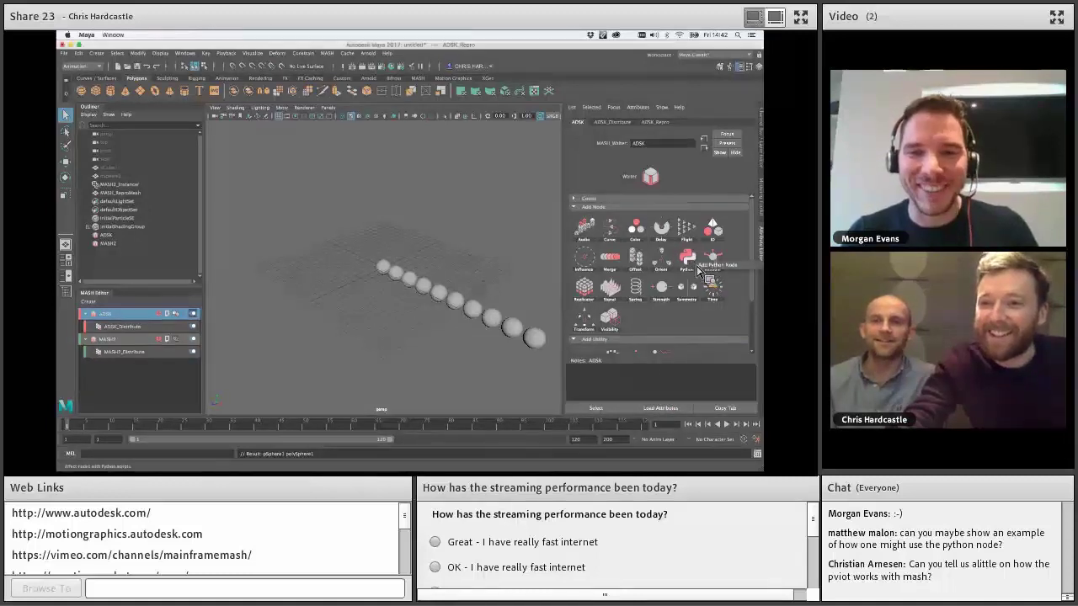
pyautogui.moveTo(699, 270); pyautogui.dragTo(477, 261)
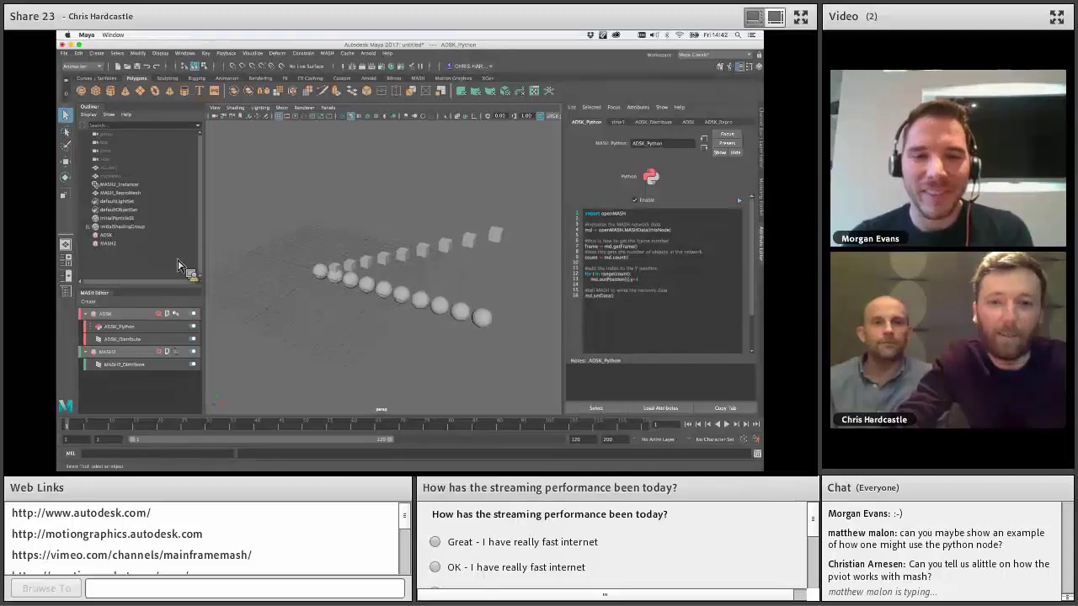
pyautogui.click(194, 354)
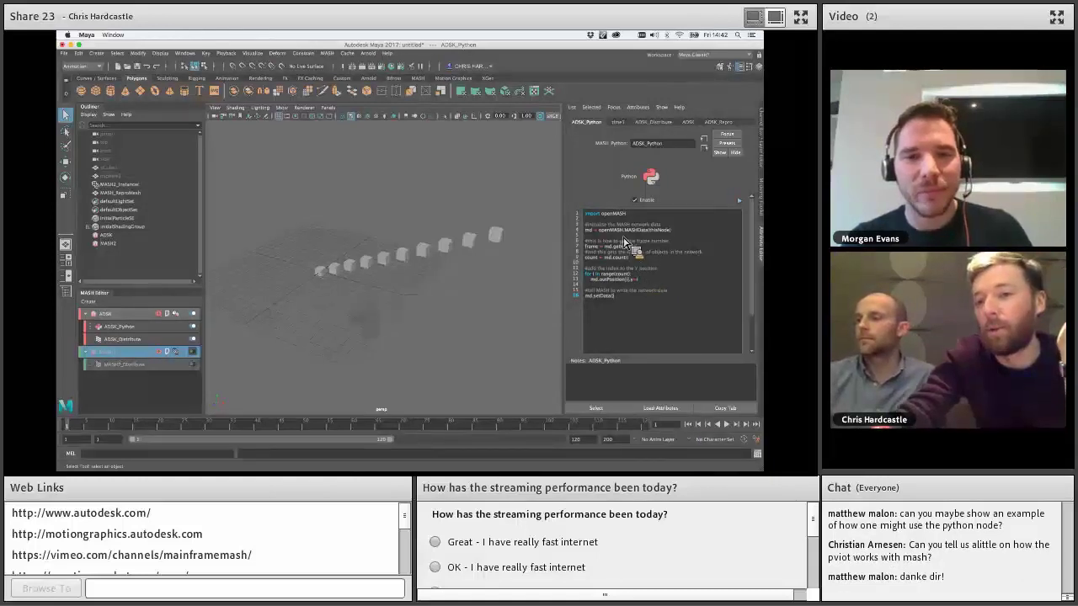
# - Add the line "import maya.cmds as cmds" below the openMASH import in the Python node's script
pyautogui.write('port m')
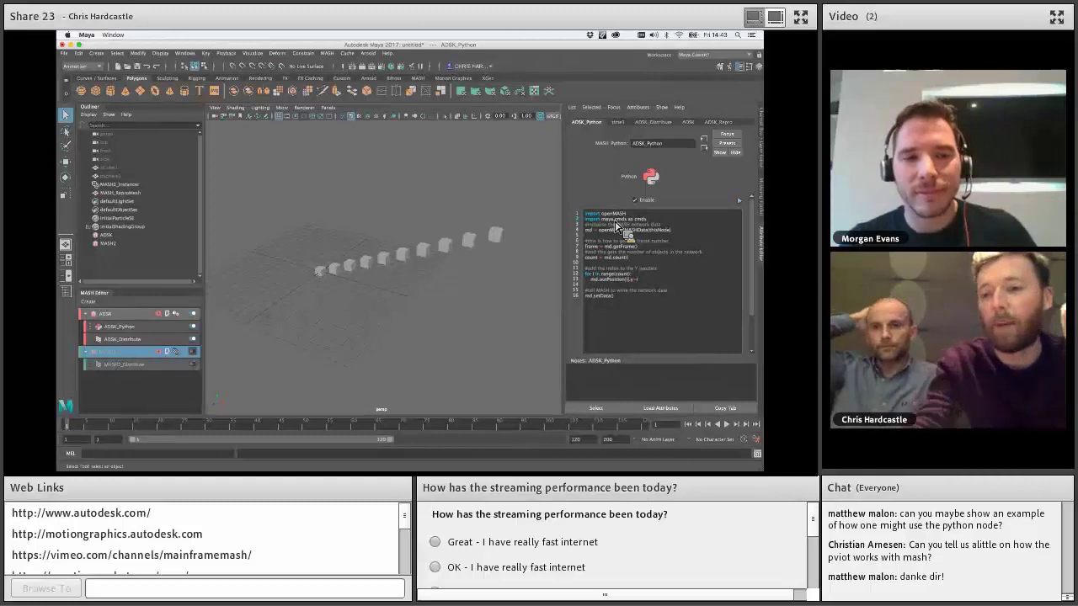
pyautogui.write('aya.cmds as cmds')
pyautogui.press('Return')
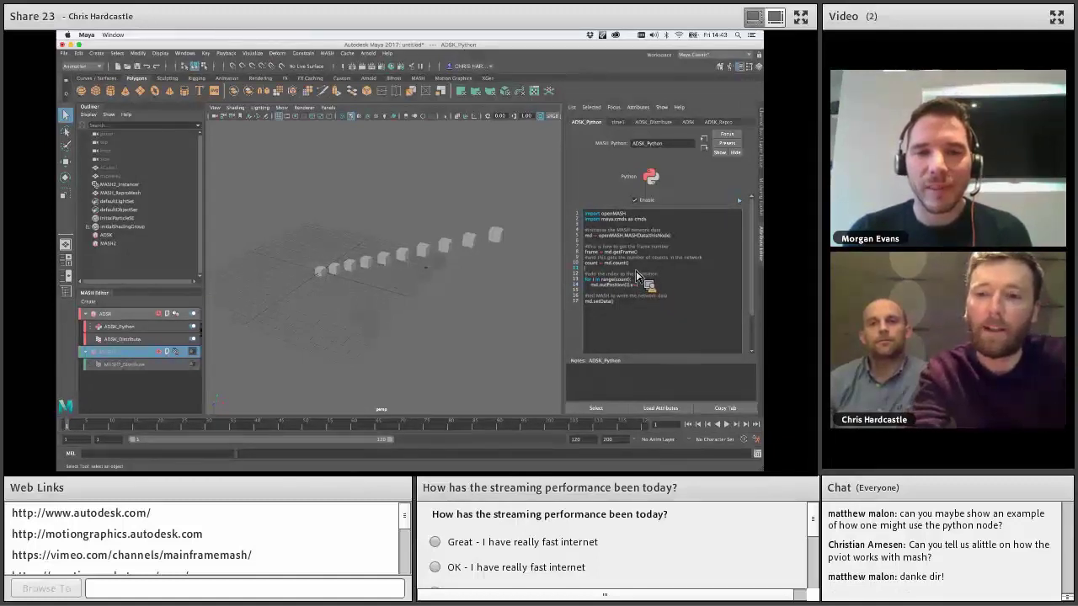
# - Try adding "time = cmds.currentTime()" below the count line of the Python script and execute the script
pyautogui.write('cmds.currentTime(')
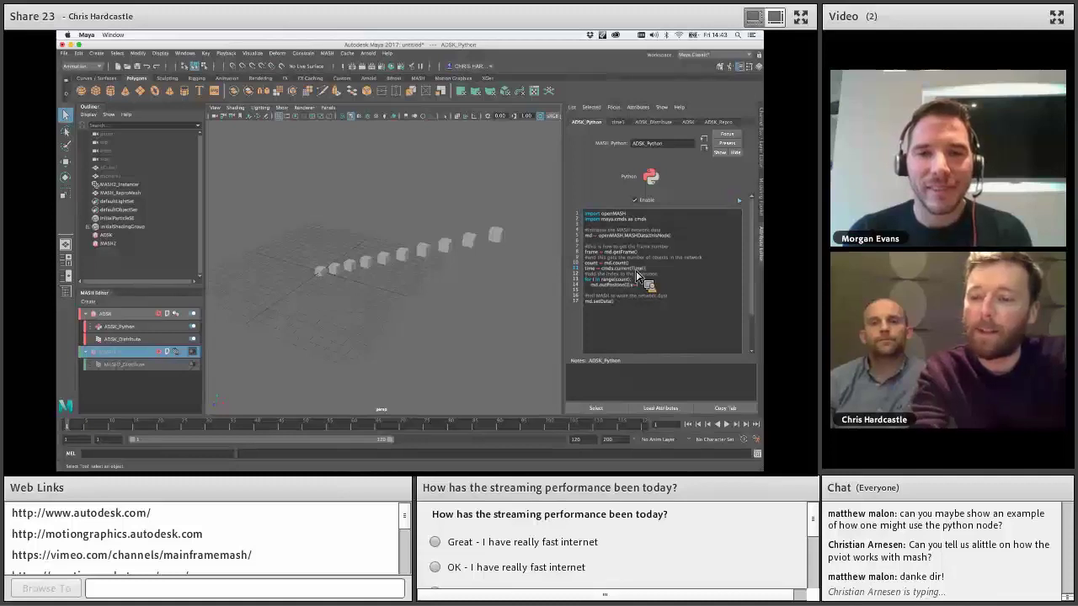
pyautogui.press('Return')
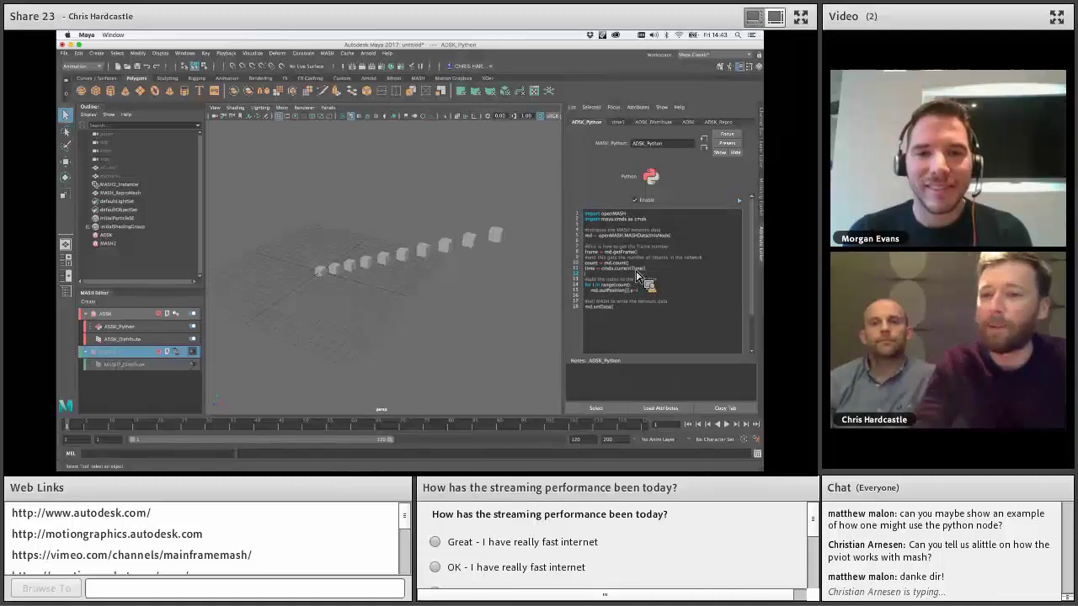
pyautogui.click(741, 202)
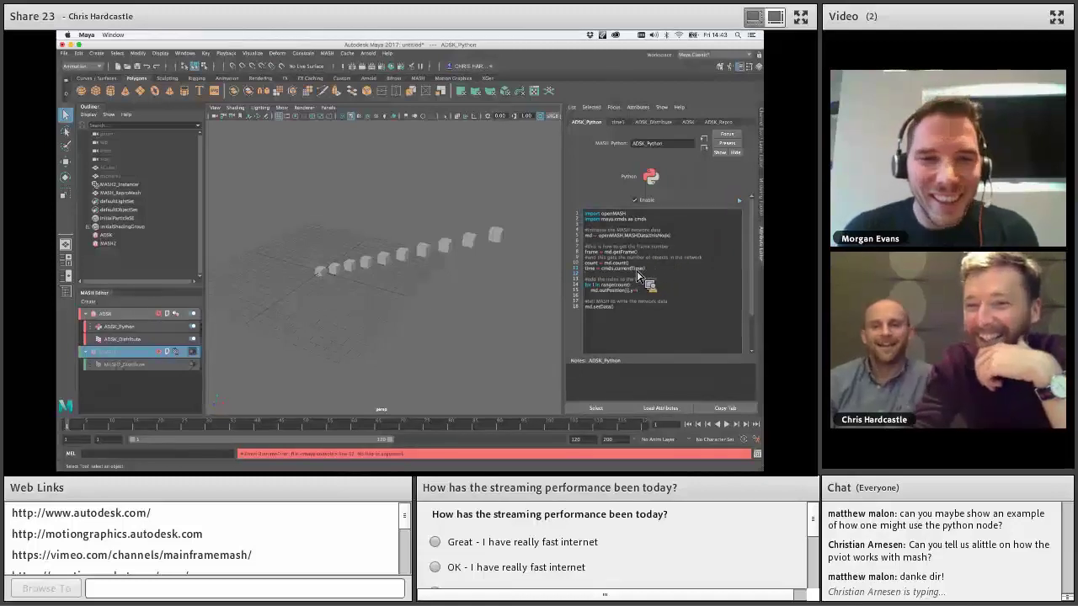
# - Replace the cmds.currentTime() call in the script's time line with md.frame()
pyautogui.tripleClick(647, 270)
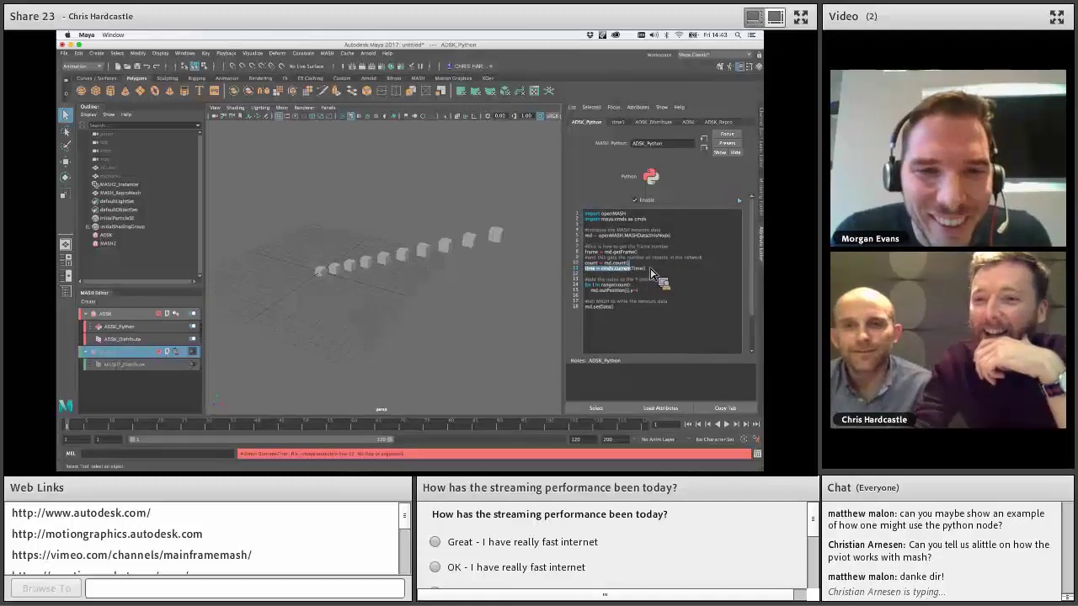
pyautogui.moveTo(649, 270); pyautogui.dragTo(603, 270)
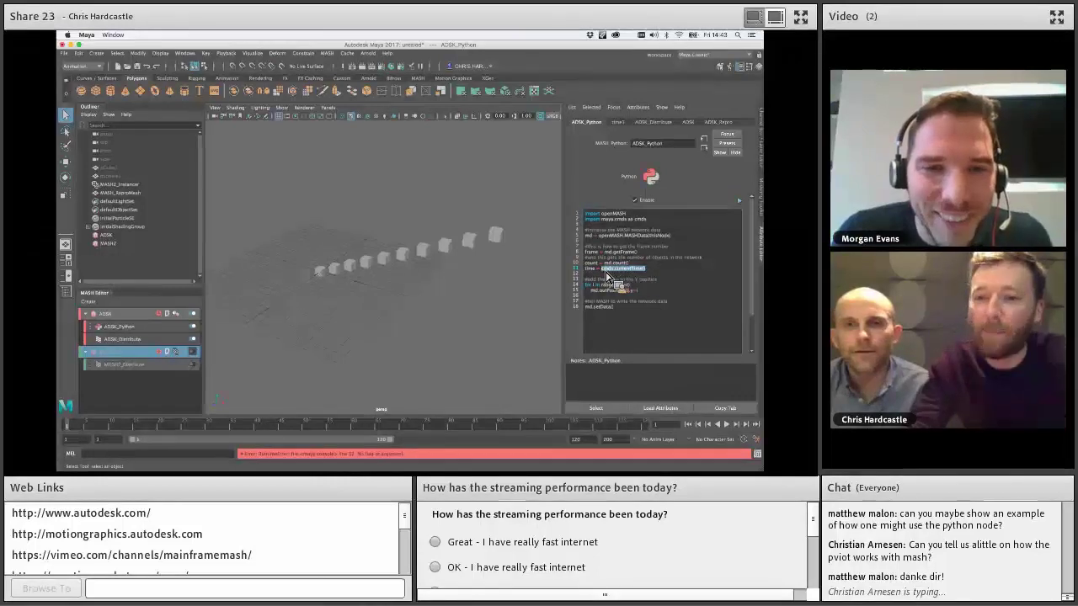
pyautogui.press('BackSpace')
pyautogui.write('md.f')
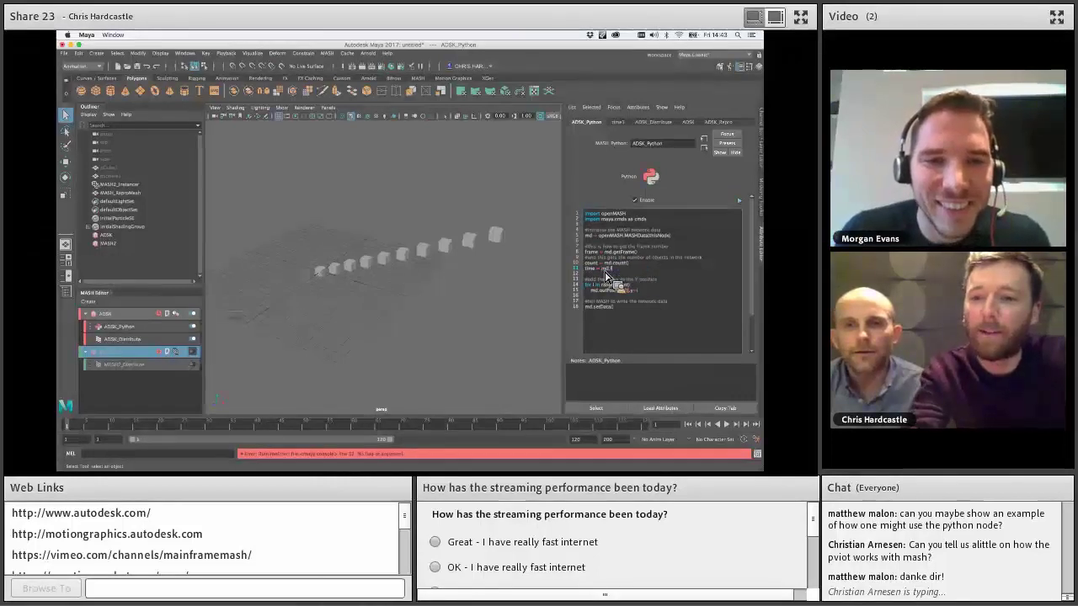
pyautogui.write('rame()')
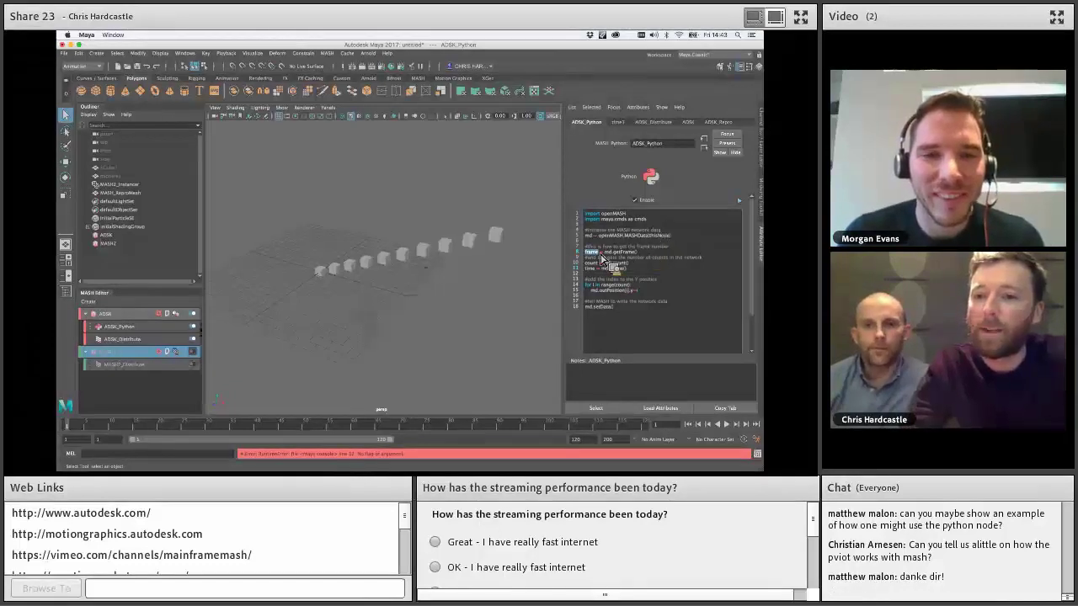
# - Delete the time assignment line from the Python node's script
pyautogui.click(627, 268)
pyautogui.press('BackSpace')
pyautogui.press('BackSpace')
pyautogui.press('BackSpace')
pyautogui.press('BackSpace')
pyautogui.press('BackSpace')
pyautogui.press('BackSpace')
pyautogui.press('BackSpace')
pyautogui.press('BackSpace')
pyautogui.press('BackSpace')
pyautogui.press('BackSpace')
pyautogui.press('BackSpace')
pyautogui.press('BackSpace')
pyautogui.press('BackSpace')
pyautogui.press('BackSpace')
pyautogui.press('BackSpace')
pyautogui.press('BackSpace')
pyautogui.press('BackSpace')
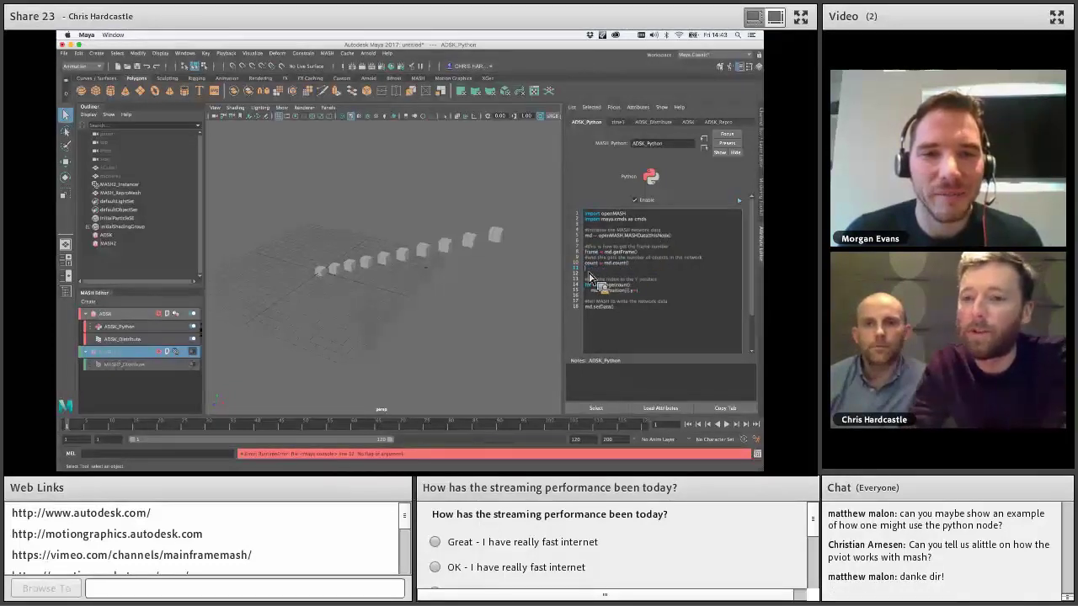
# - Assign frame to the X outRotation line in the Python script's loop and execute the script
pyautogui.moveTo(590, 276); pyautogui.dragTo(646, 296)
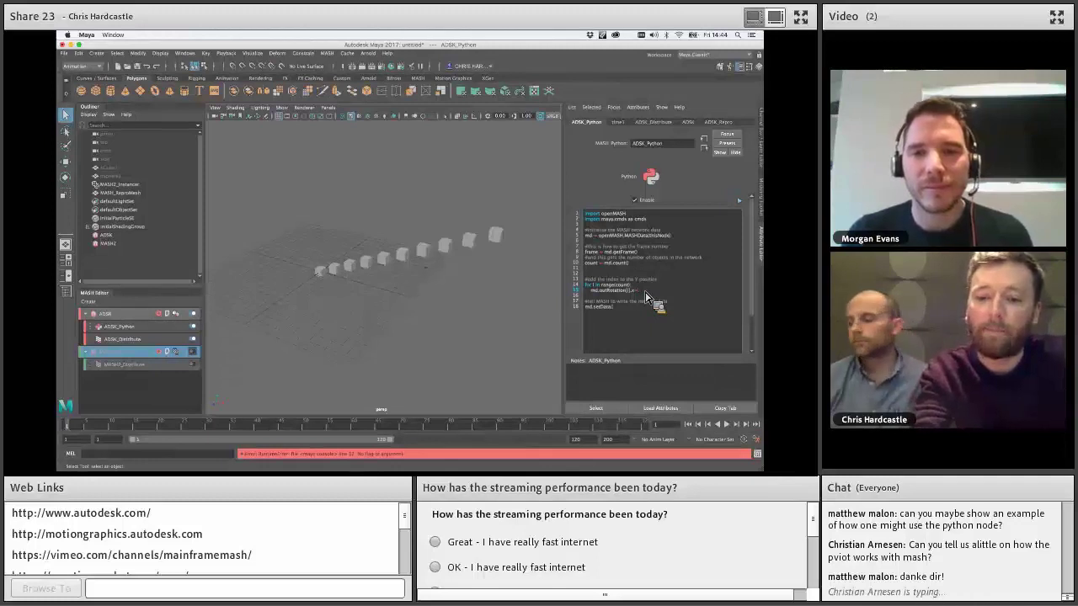
pyautogui.write('frame')
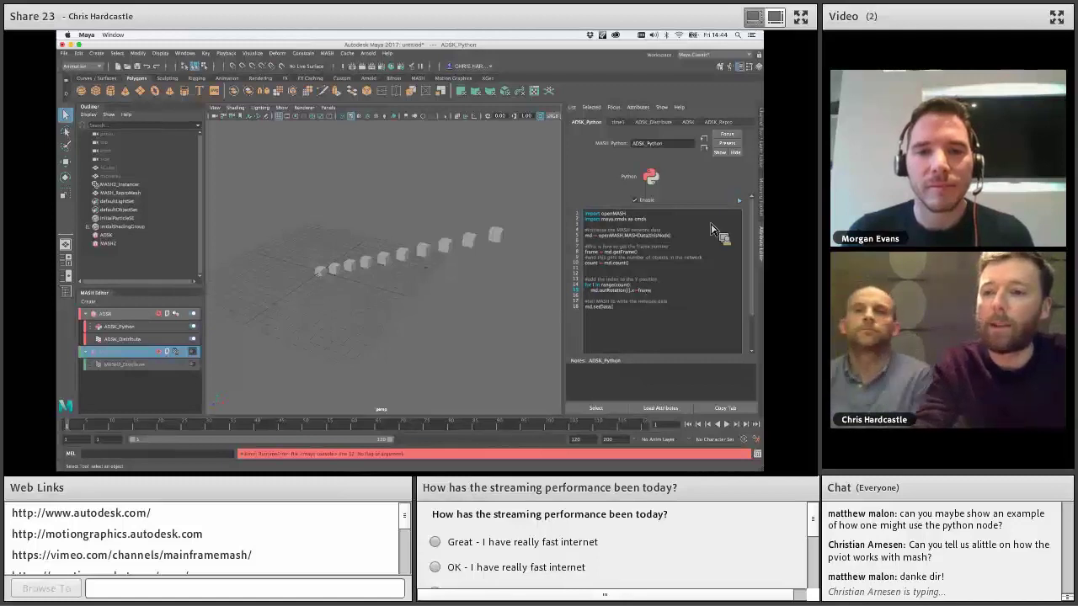
pyautogui.click(743, 207)
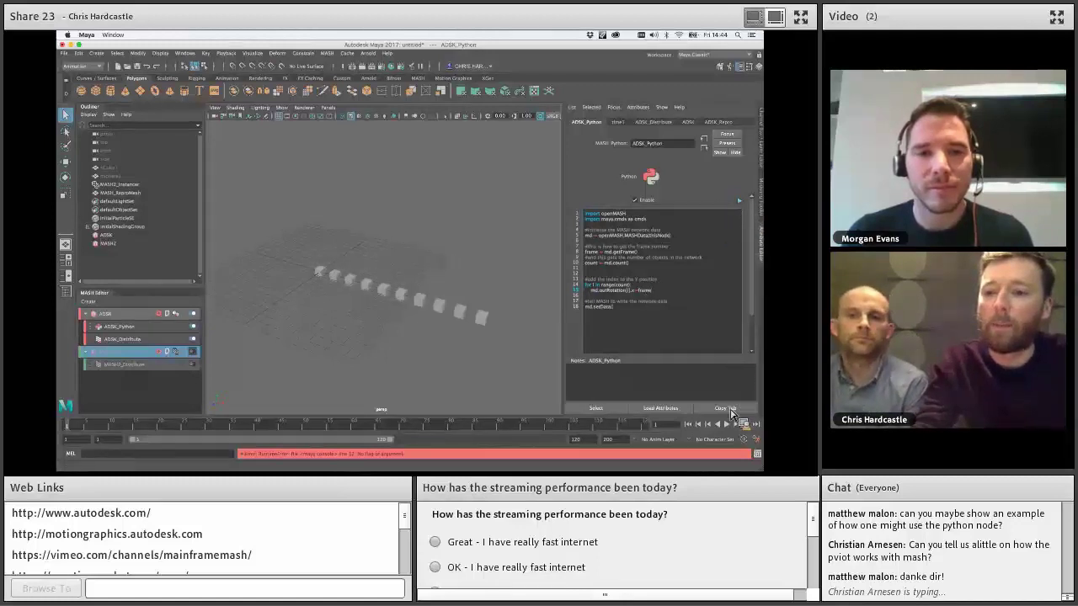
# - Preview the cubes' rotation on the timeline, first as scripted and again with frame multiplied by 5 in the outRotation line
pyautogui.click(730, 426)
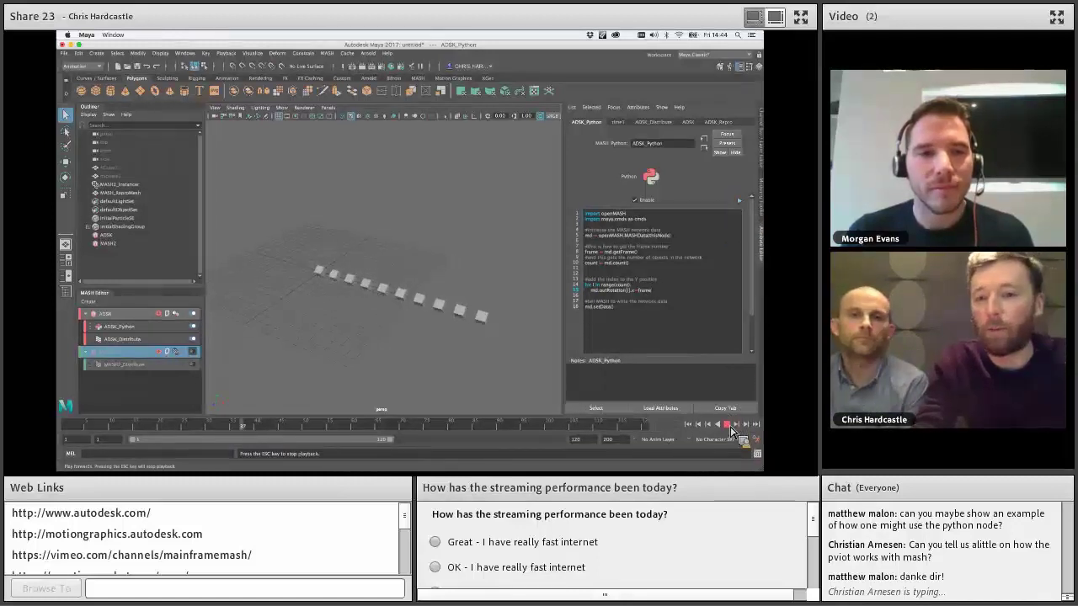
pyautogui.click(729, 426)
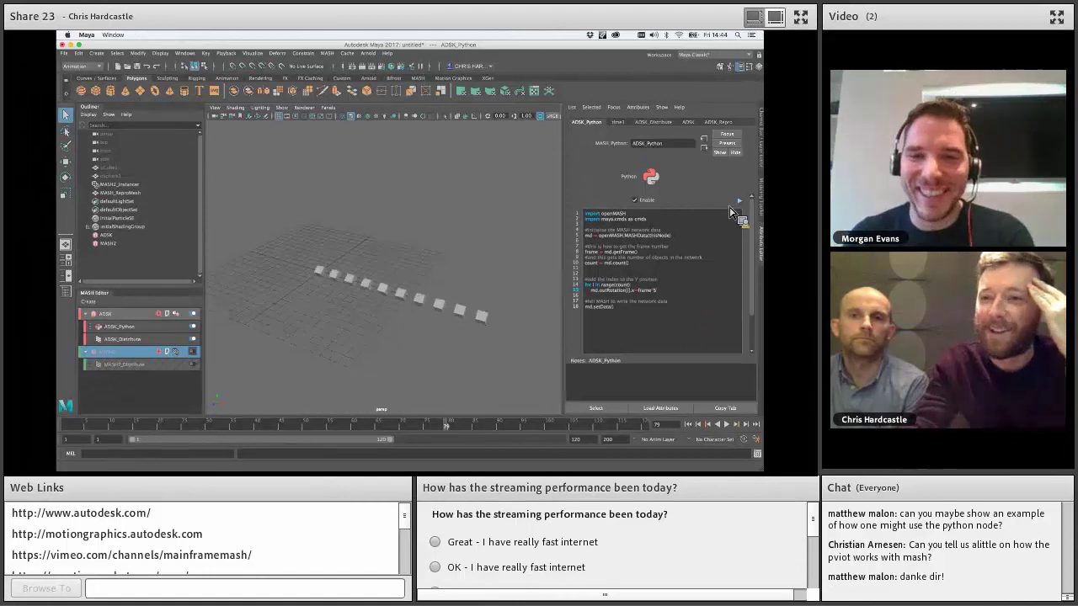
pyautogui.click(727, 424)
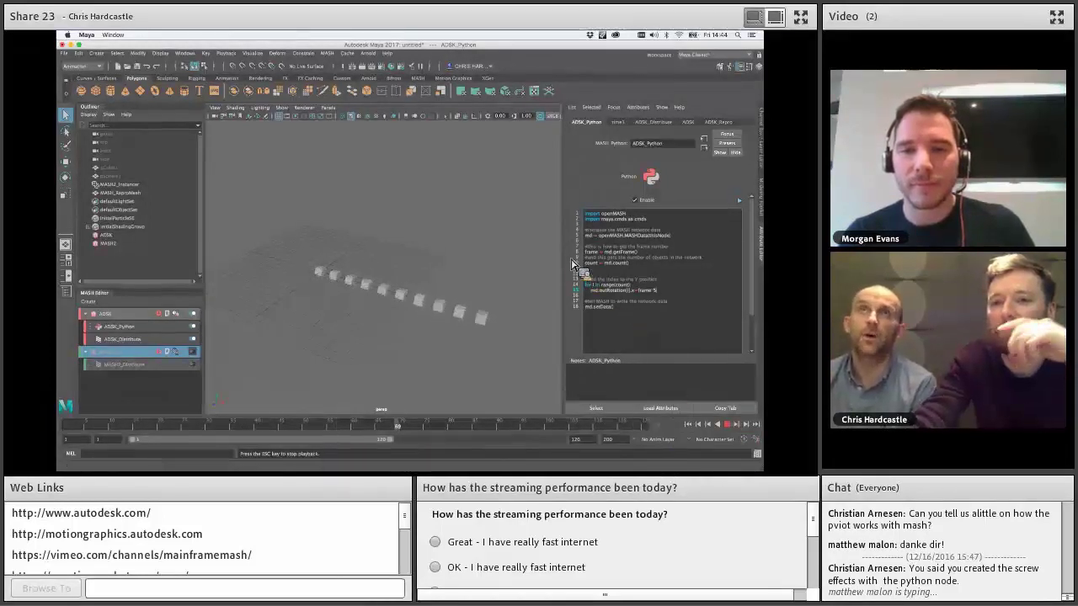
pyautogui.press('Escape')
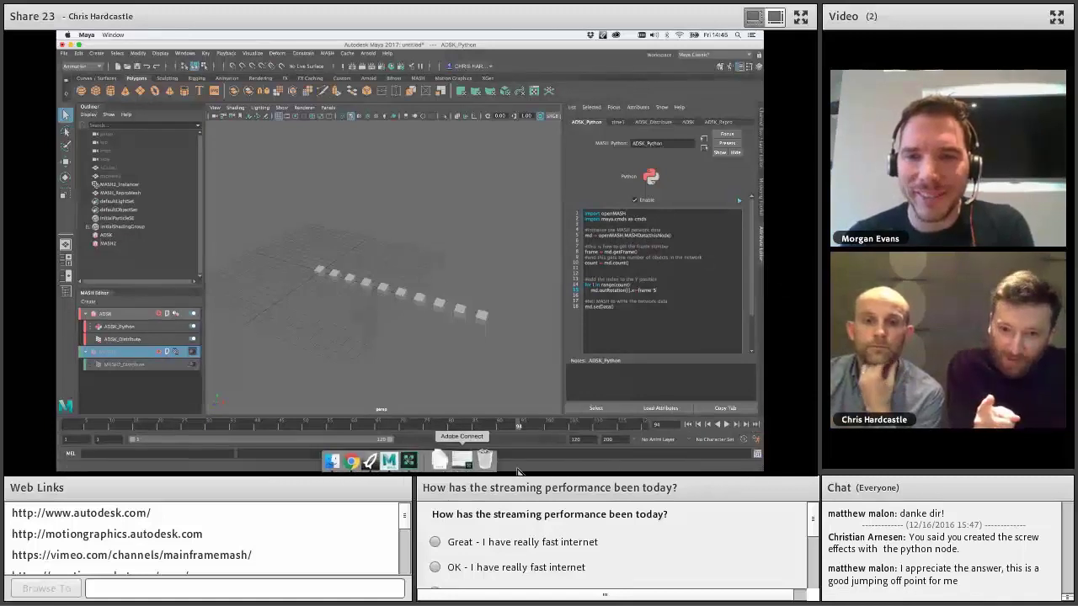
# - Switch to Chrome and open the Mainframe (North) Collections page on Vimeo
pyautogui.click(416, 460)
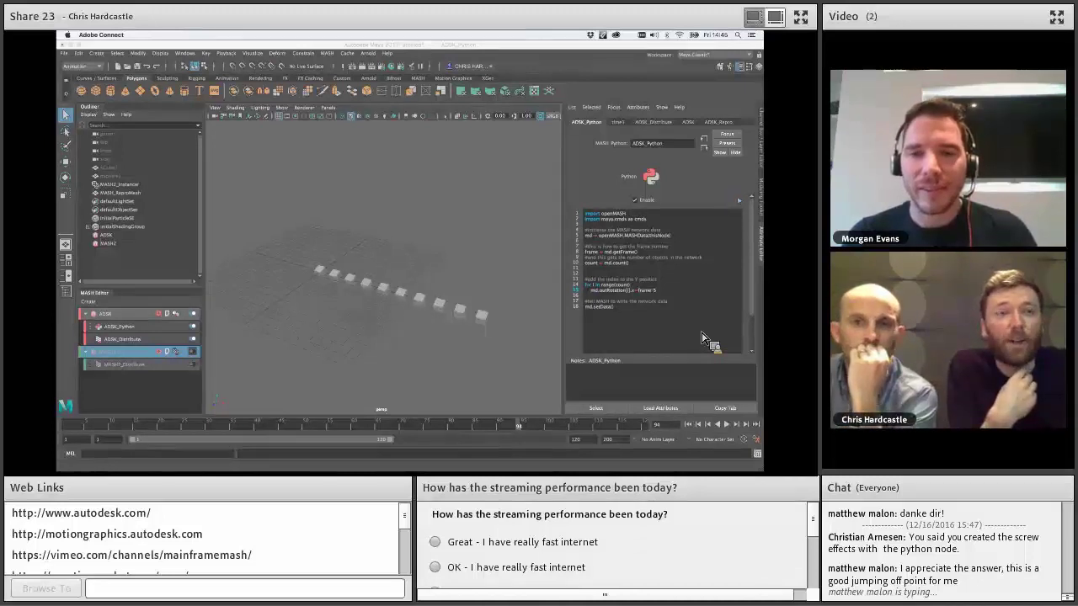
pyautogui.press('super+Tab')
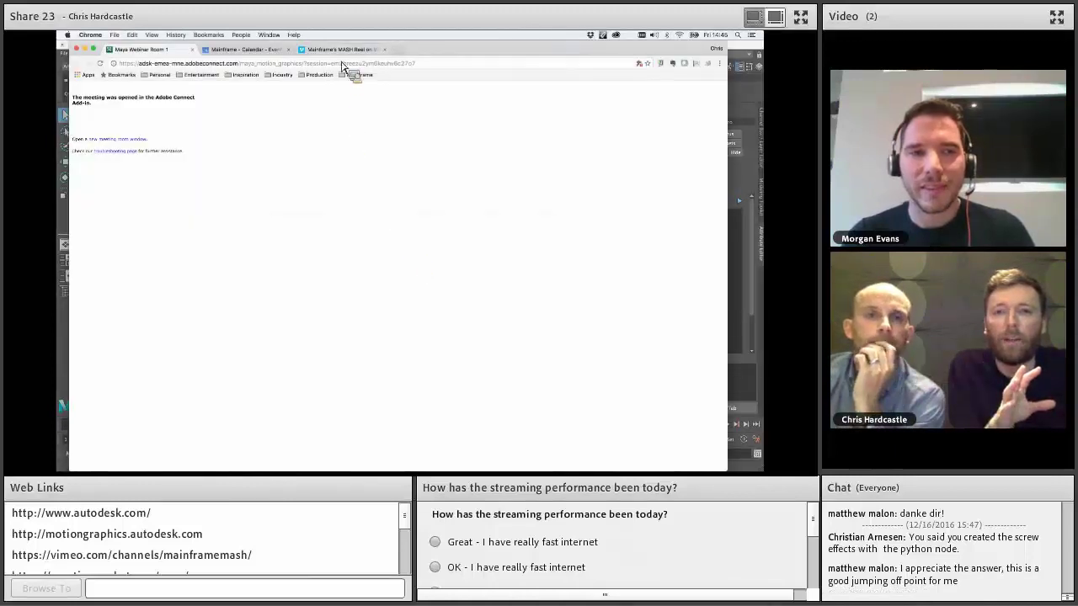
pyautogui.click(337, 49)
pyautogui.moveTo(657, 96)
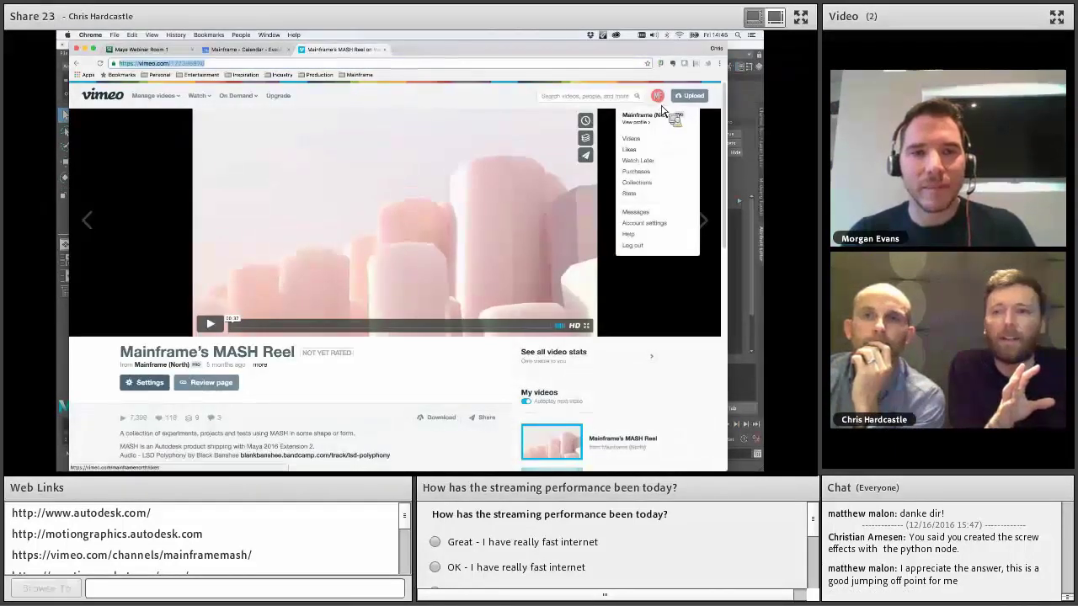
pyautogui.click(650, 183)
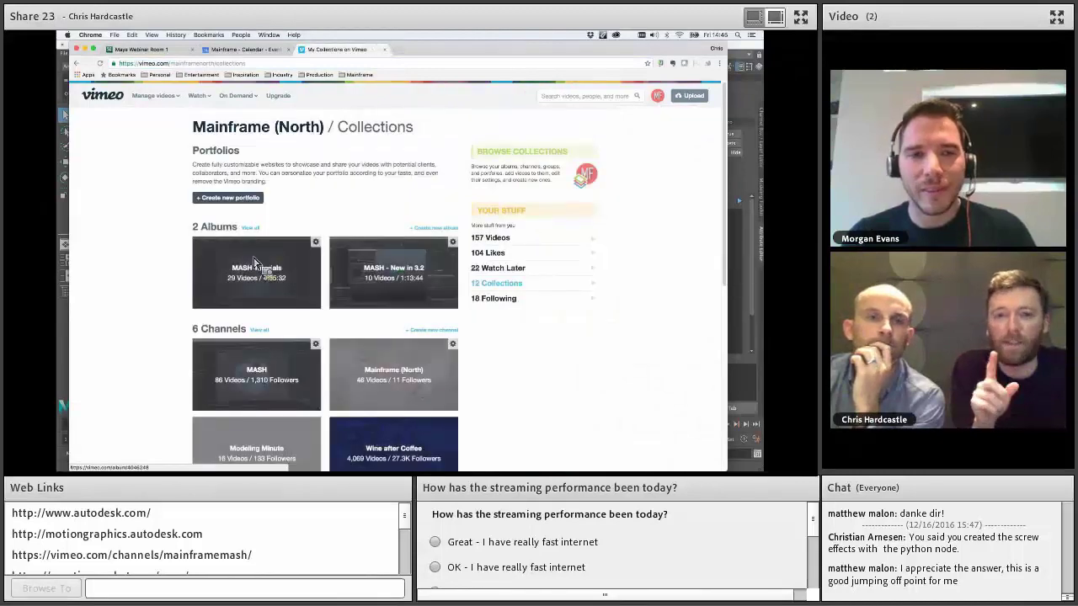
# - Open the video "MASH - Python Node Examples" from the MASH Tutorials album
pyautogui.click(258, 274)
pyautogui.scroll(-4, 278, 299)
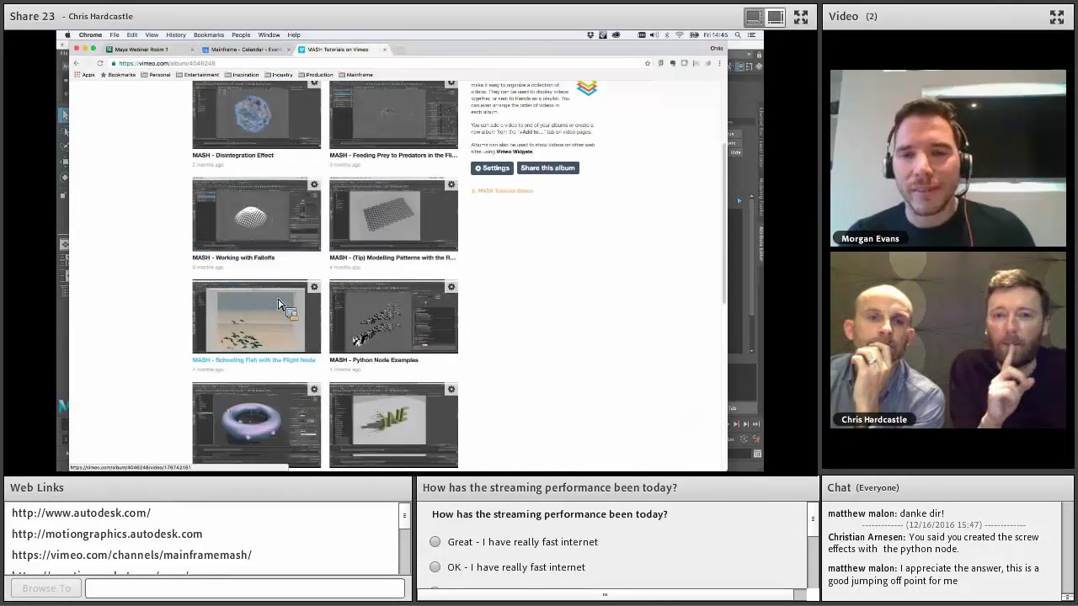
pyautogui.scroll(-2, 280, 305)
pyautogui.click(387, 268)
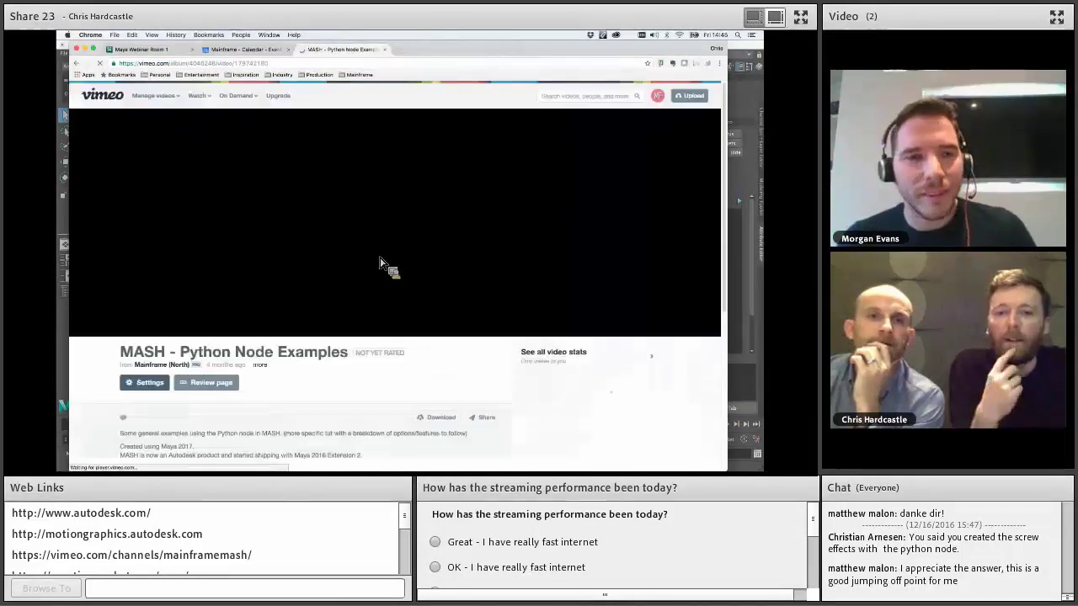
# - Copy the web address of the Python Node Examples video and switch back to Maya
pyautogui.click(280, 65)
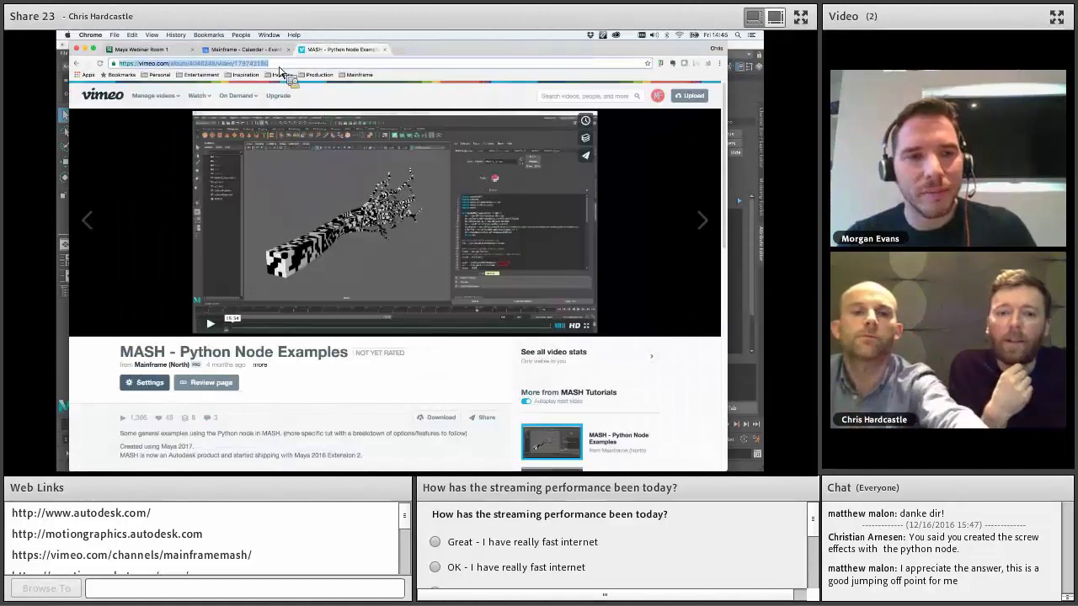
pyautogui.moveTo(280, 70); pyautogui.dragTo(411, 267)
pyautogui.press('super+Tab')
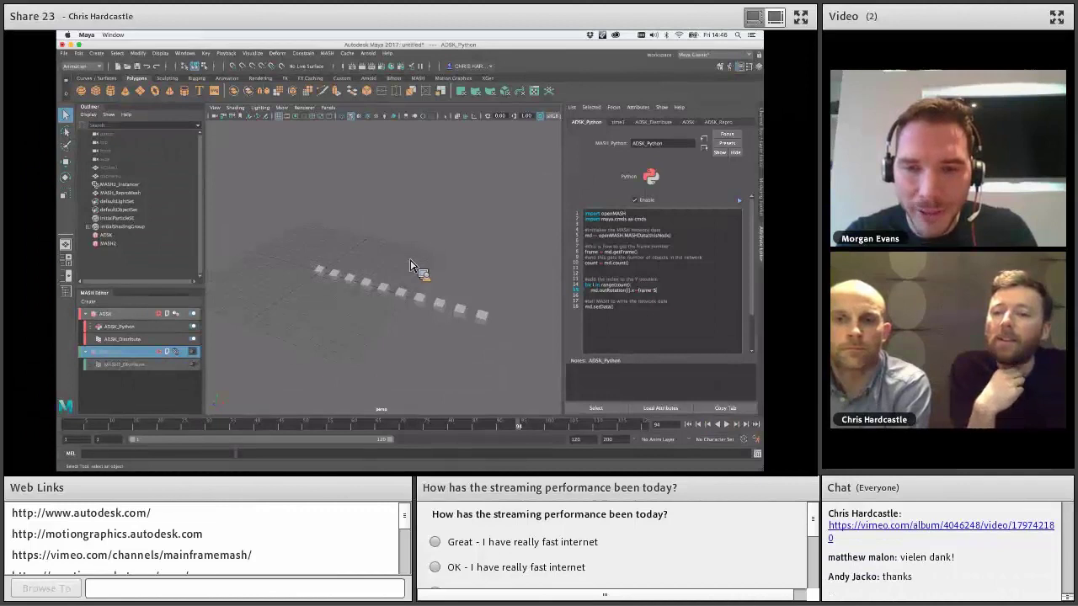
# - Start a new empty scene without saving the current one
pyautogui.moveTo(410, 266); pyautogui.dragTo(410, 267)
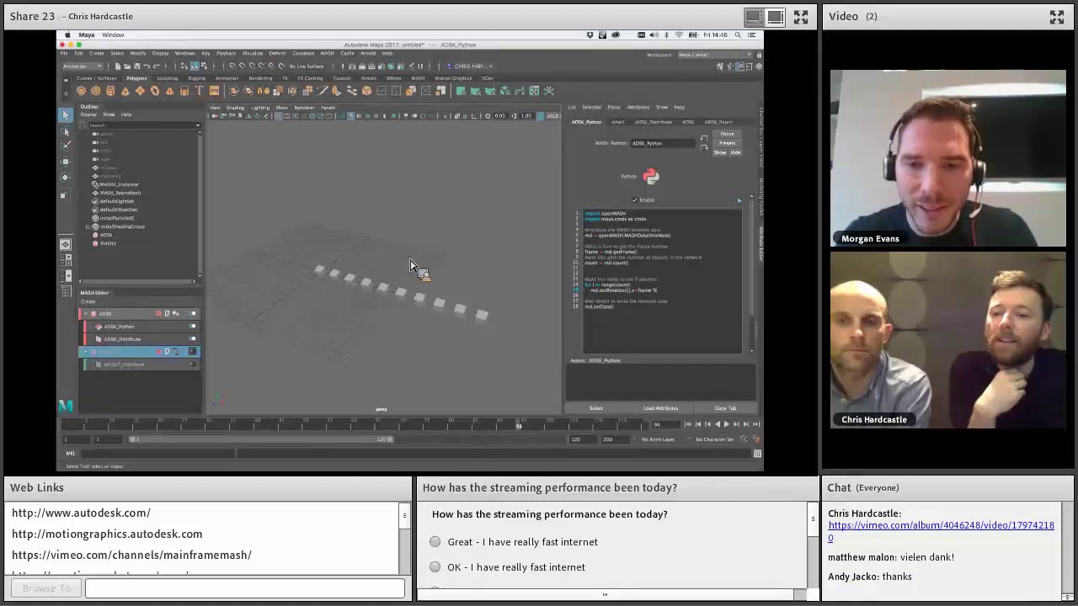
pyautogui.moveTo(410, 266); pyautogui.dragTo(653, 364)
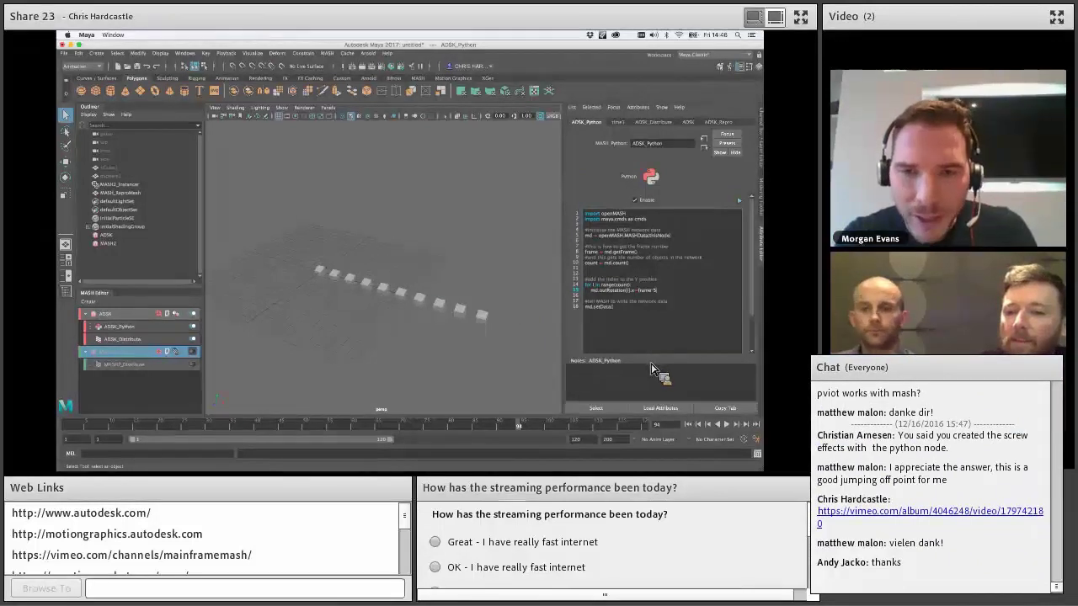
pyautogui.moveTo(648, 374); pyautogui.dragTo(444, 255)
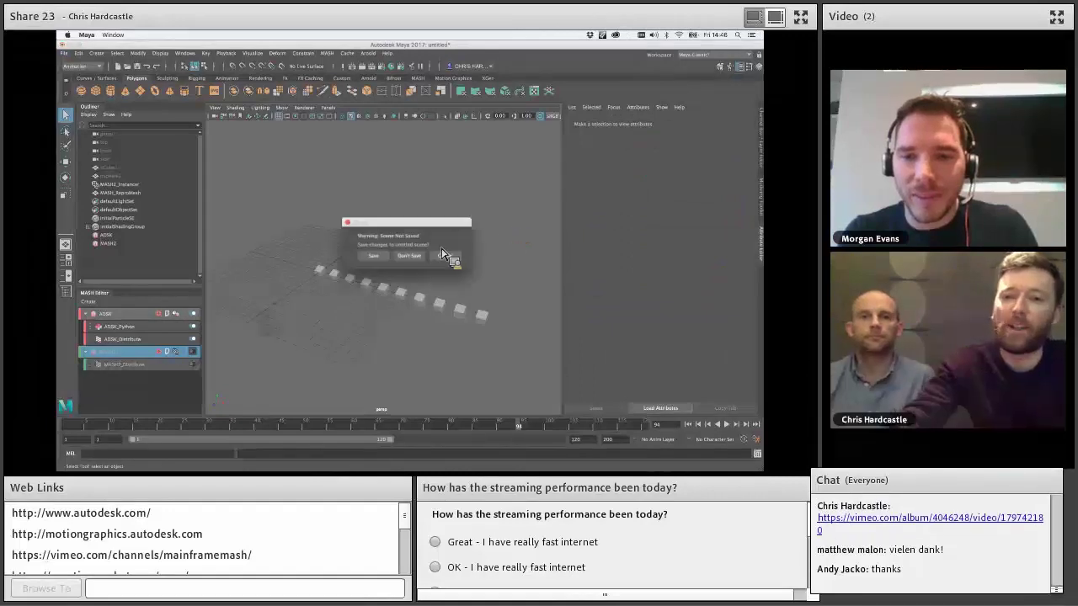
pyautogui.click(444, 255)
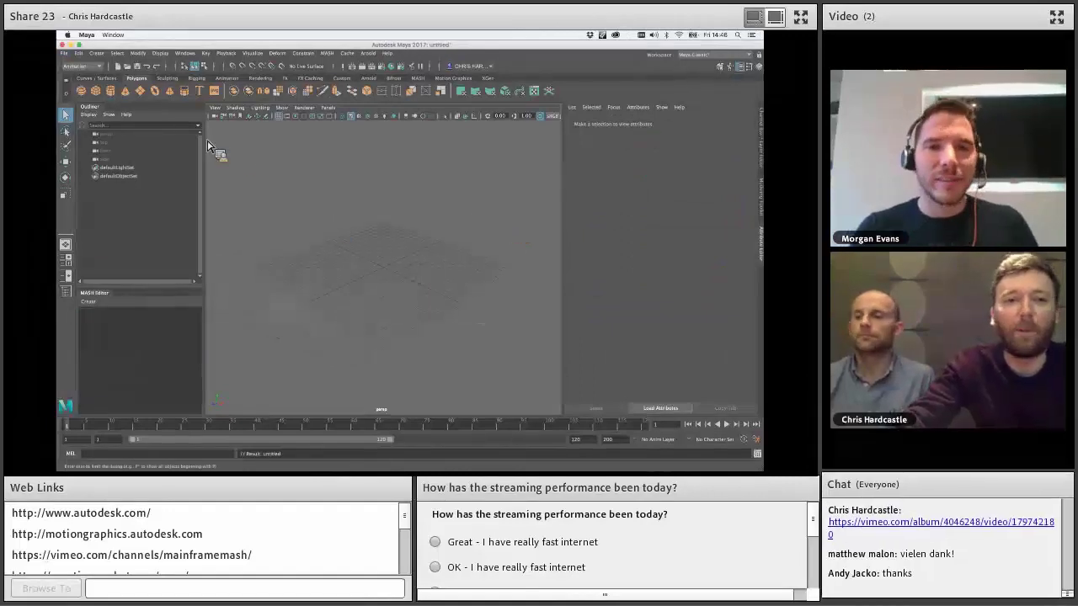
# - Create a polygon cube scaled uniformly to about 2.77 and build a MASH network from it
pyautogui.click(98, 94)
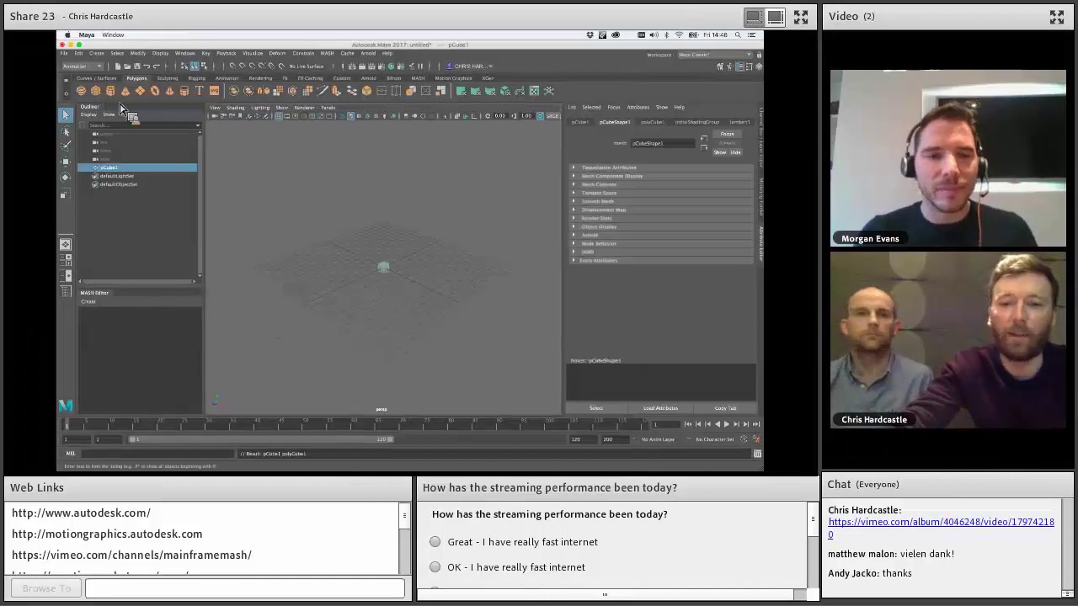
pyautogui.press('r')
pyautogui.moveTo(381, 267); pyautogui.dragTo(402, 282)
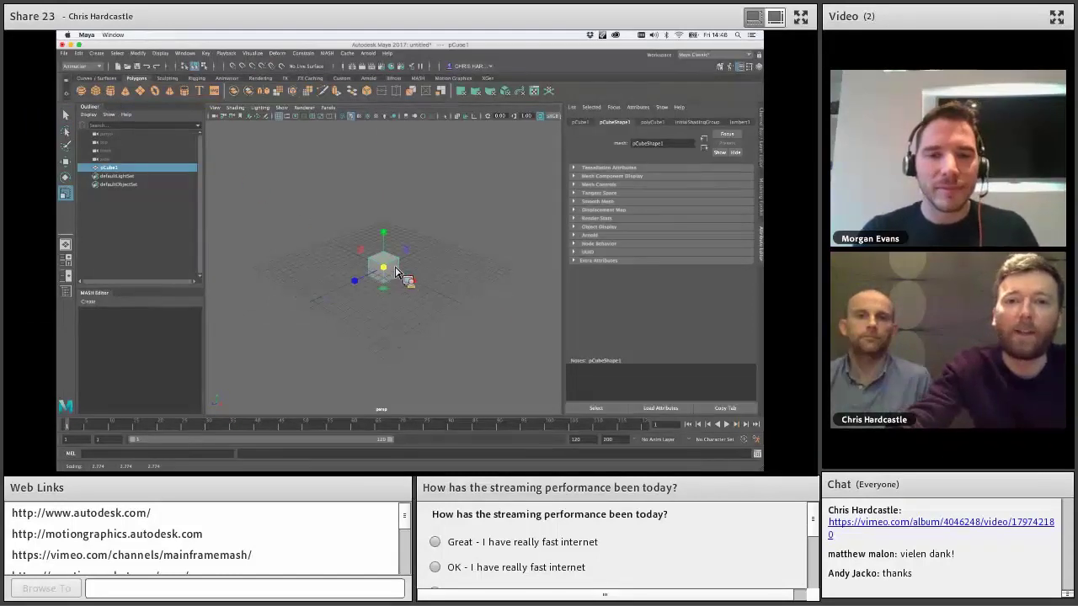
pyautogui.click(336, 75)
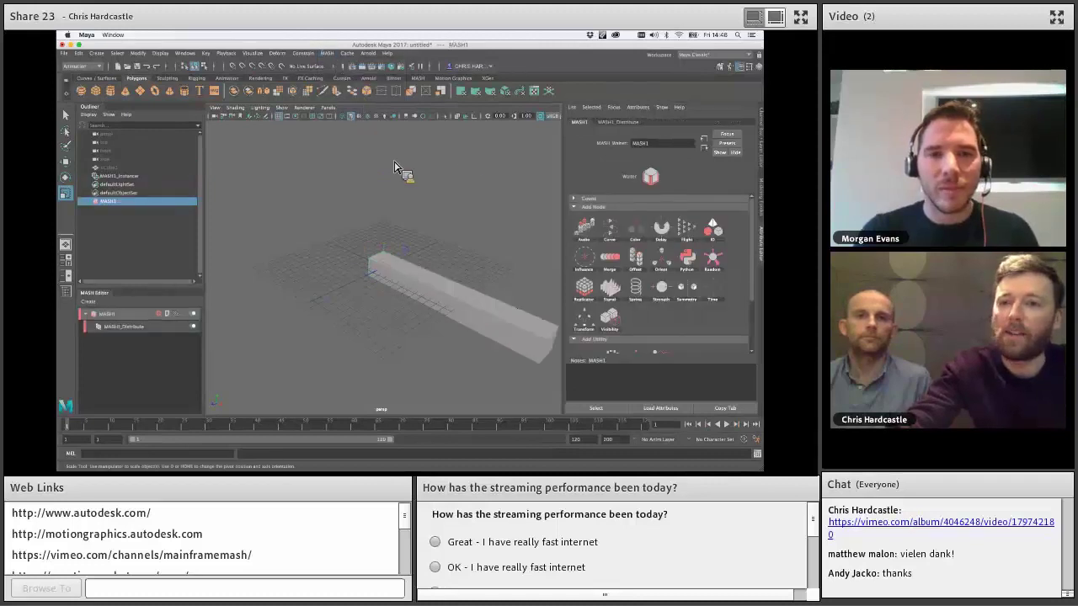
# - Set the Distribute node's linear Distance X to about 40.8 and Scale Y to about 8.5
pyautogui.click(617, 121)
pyautogui.moveTo(671, 235); pyautogui.dragTo(718, 239)
pyautogui.keyDown('alt'); pyautogui.moveTo(552, 268); pyautogui.dragTo(398, 207, button='middle'); pyautogui.keyUp('alt')
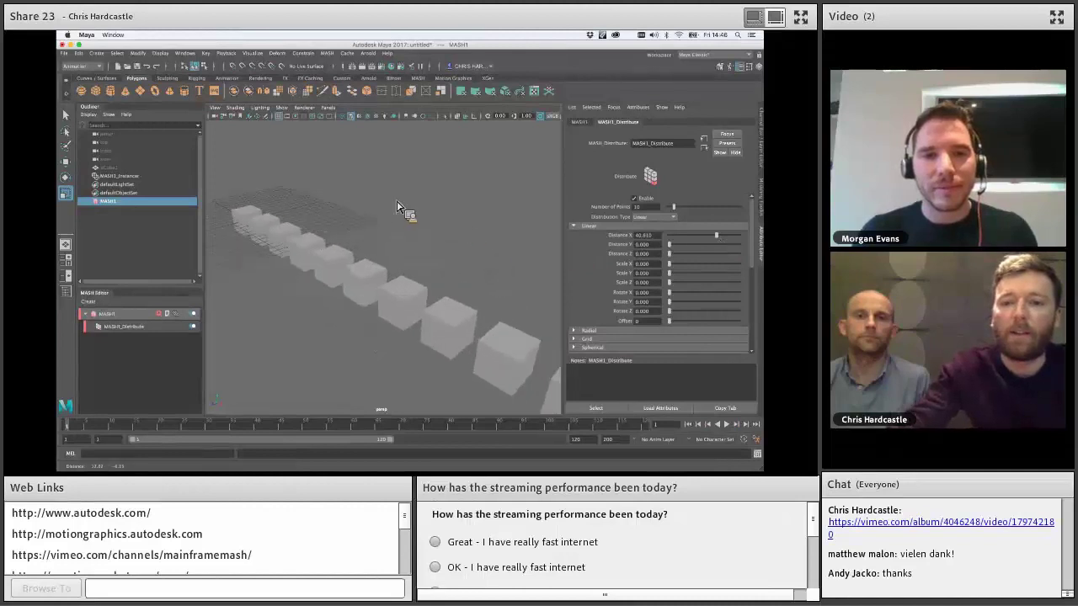
pyautogui.scroll(-3, 398, 208)
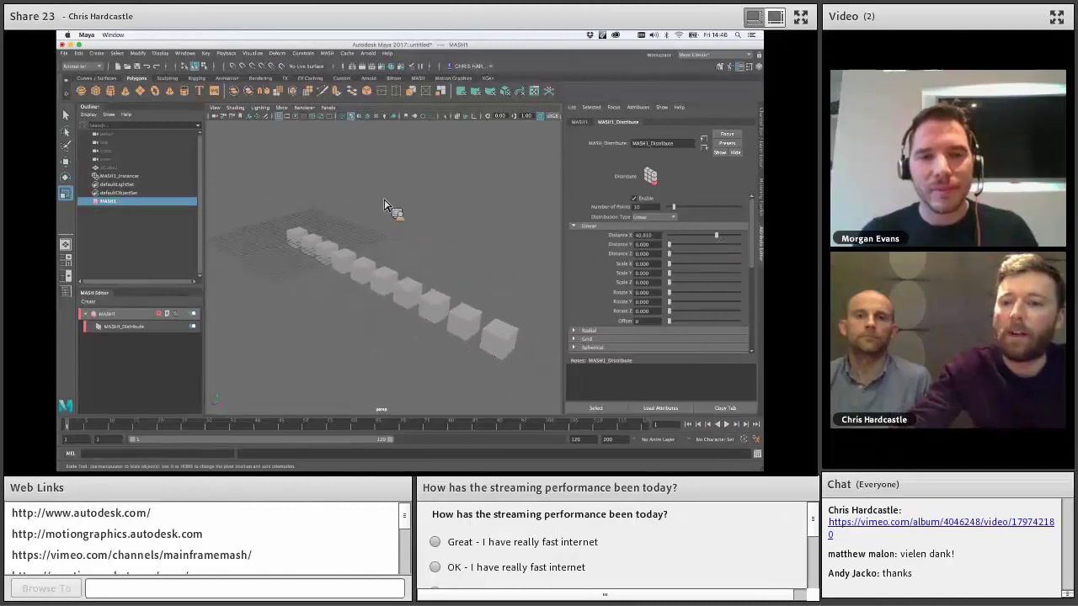
pyautogui.moveTo(670, 273); pyautogui.dragTo(728, 280)
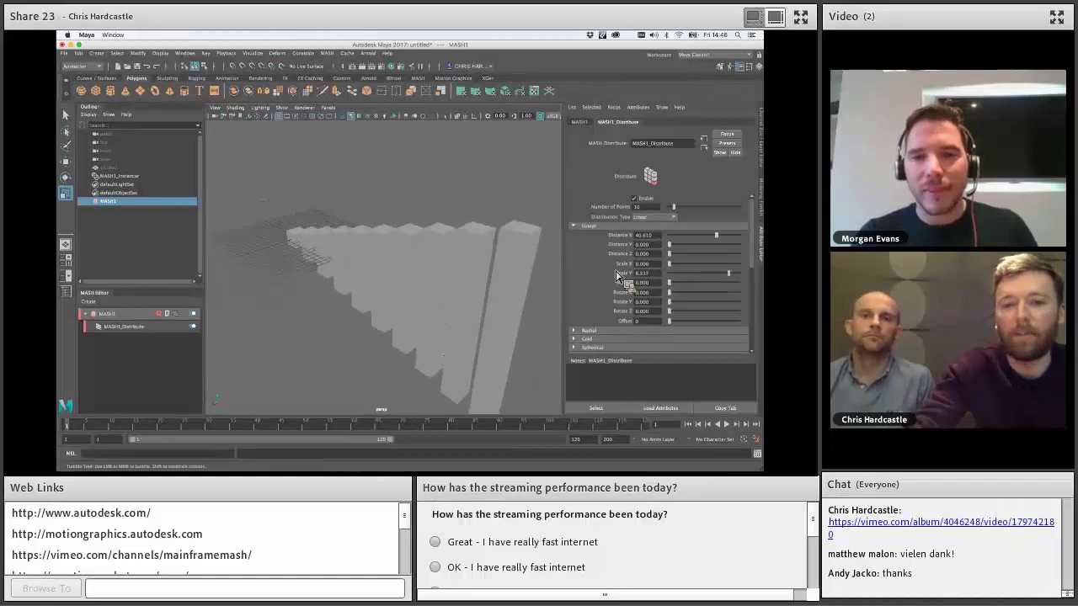
pyautogui.keyDown('alt'); pyautogui.moveTo(558, 277); pyautogui.dragTo(497, 262); pyautogui.keyUp('alt')
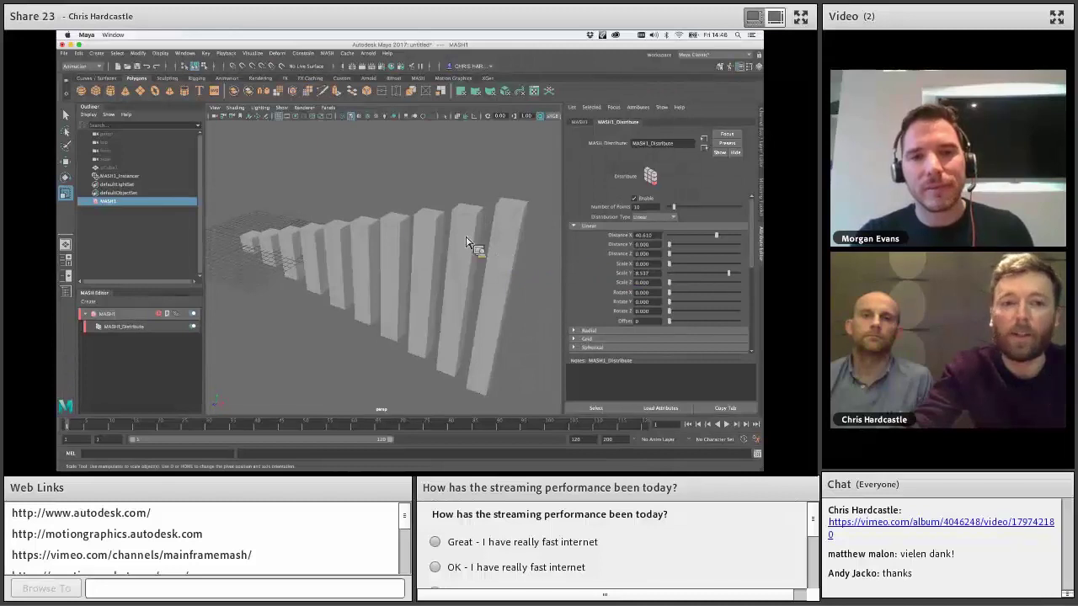
# - Unhide the original cube pCube1 and isolate it in the perspective view
pyautogui.click(182, 169)
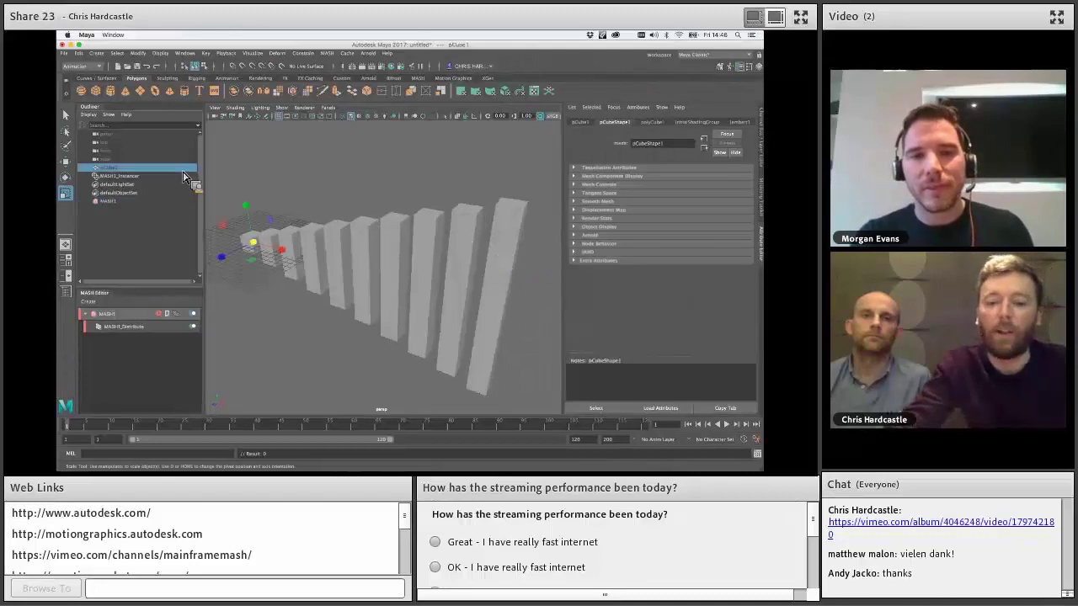
pyautogui.moveTo(187, 176); pyautogui.dragTo(464, 115)
pyautogui.click(444, 115)
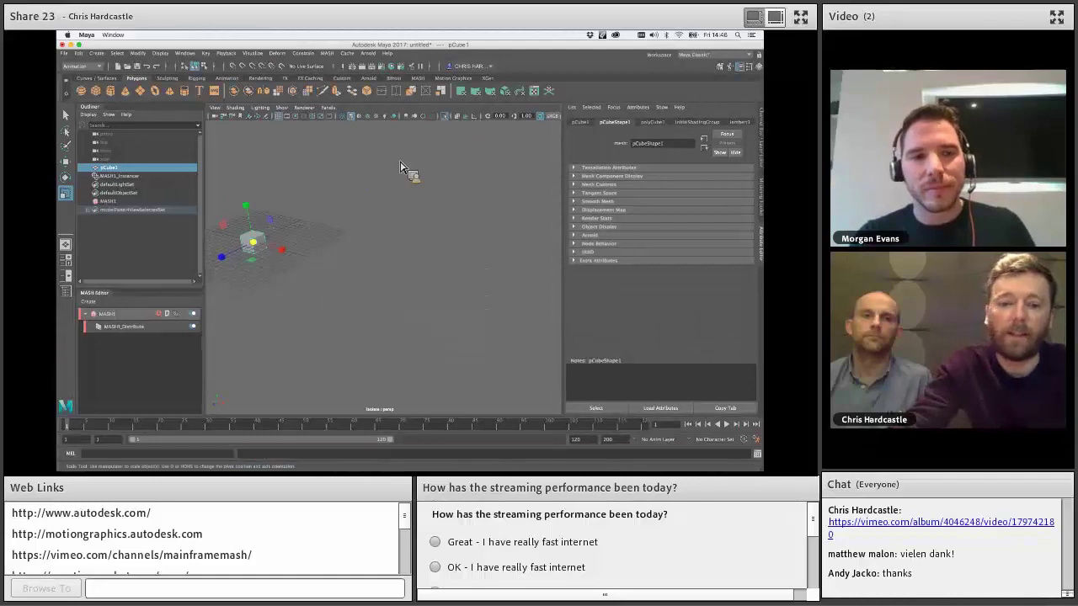
pyautogui.moveTo(318, 205); pyautogui.dragTo(455, 215, button='middle')
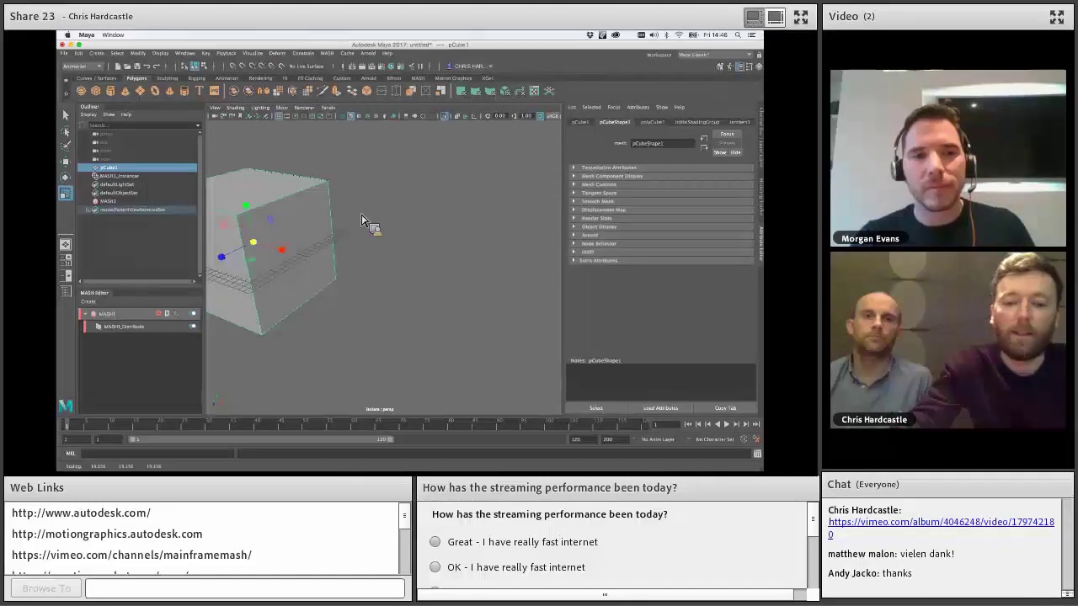
pyautogui.scroll(-5, 363, 221)
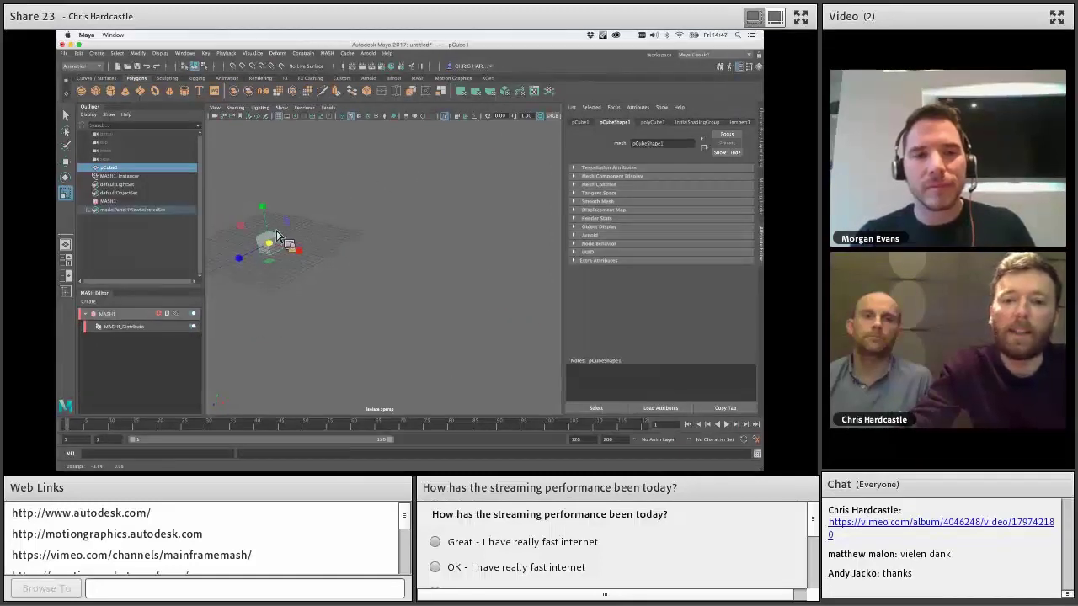
pyautogui.keyDown('alt'); pyautogui.moveTo(272, 241); pyautogui.dragTo(365, 242, button='middle'); pyautogui.keyUp('alt')
pyautogui.scroll(5, 379, 252)
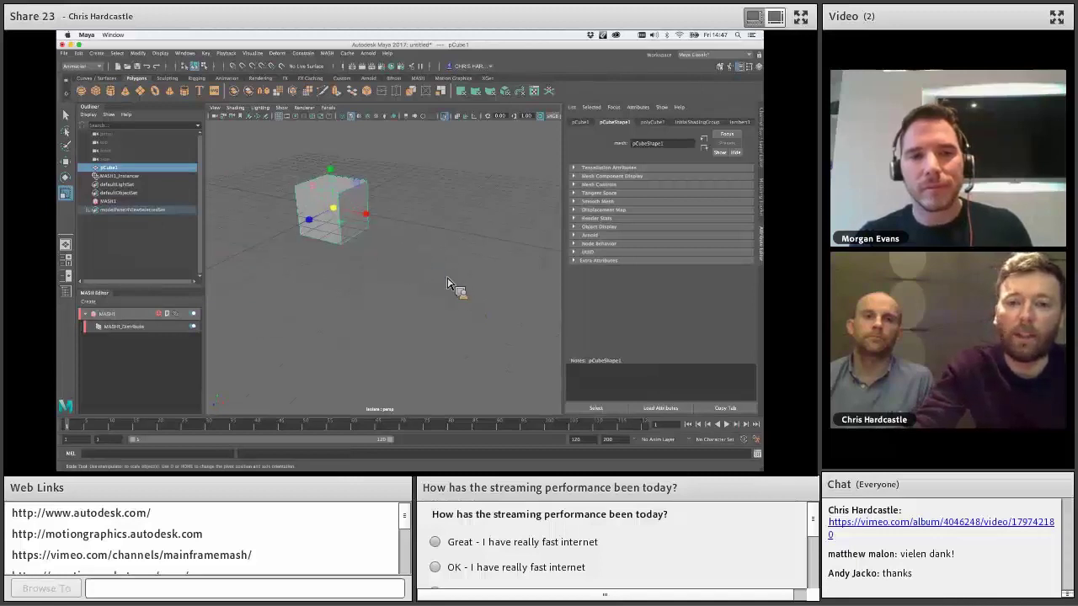
pyautogui.keyDown('alt'); pyautogui.moveTo(457, 294); pyautogui.dragTo(417, 255, button='middle'); pyautogui.keyUp('alt')
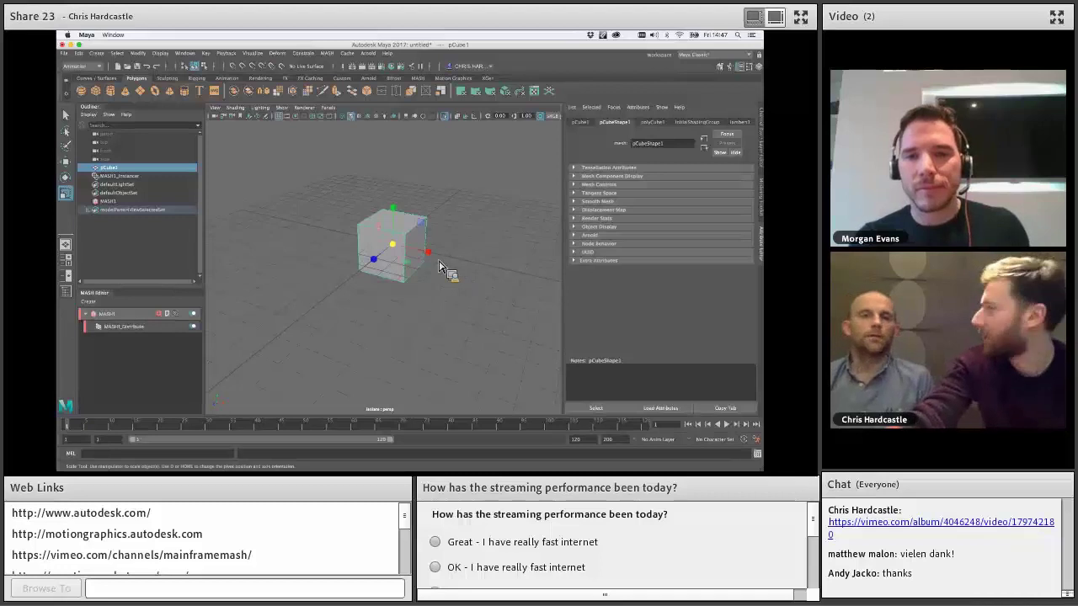
# - Move pCube1's pivot about 1.4 units straight down to the cube's base
pyautogui.press('d')
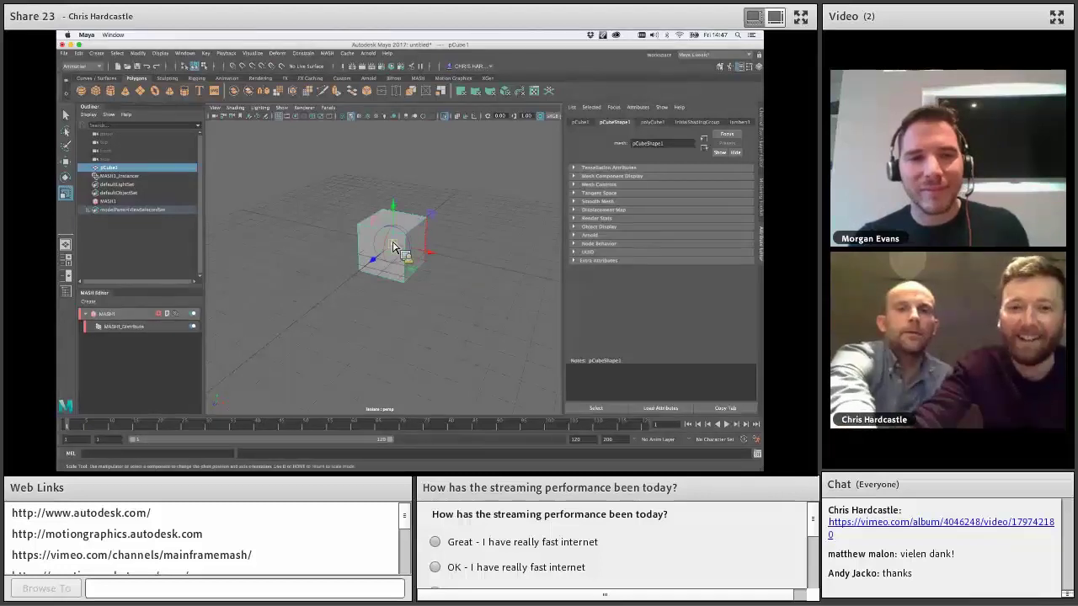
pyautogui.press('d')
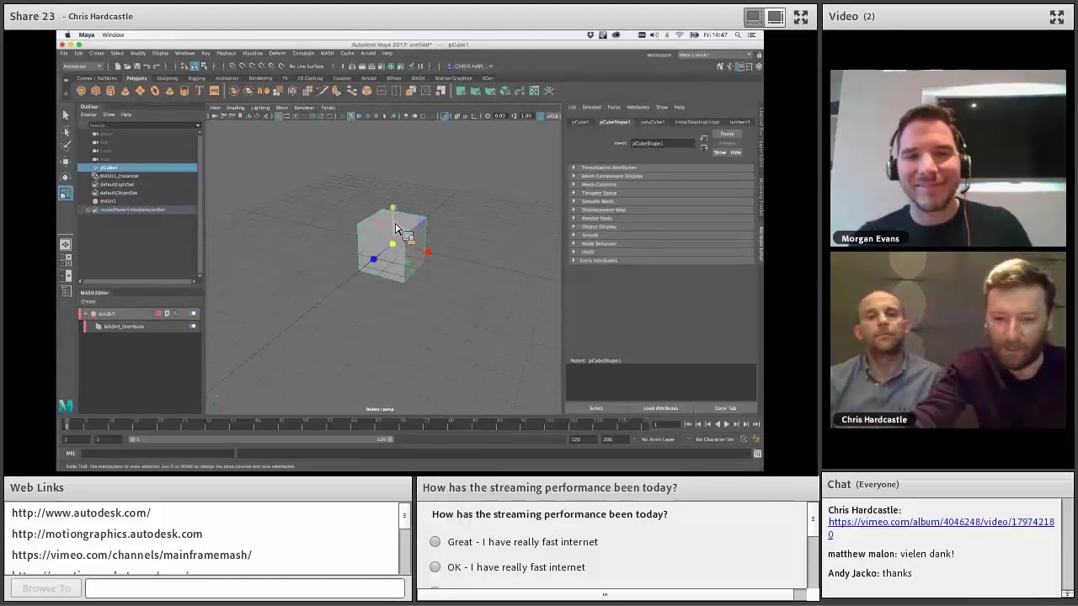
pyautogui.press('d')
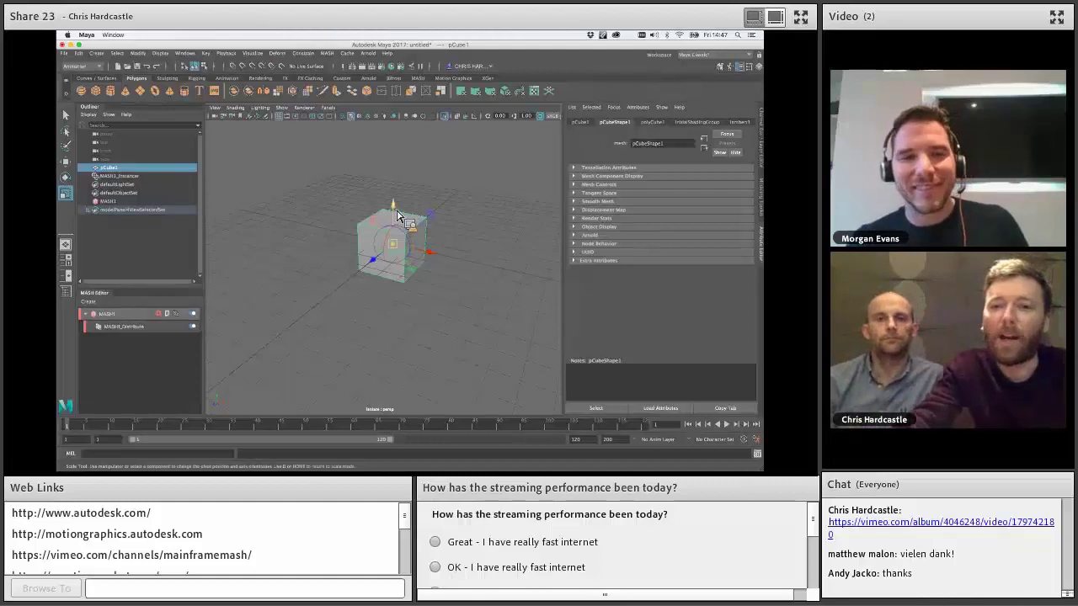
pyautogui.moveTo(400, 218); pyautogui.dragTo(400, 239)
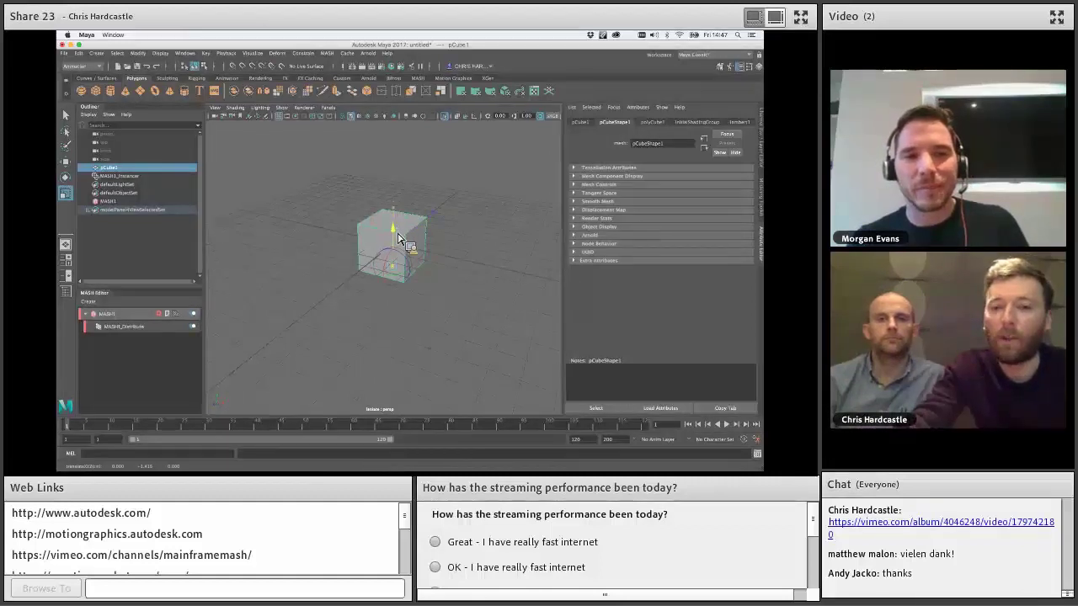
pyautogui.press('d')
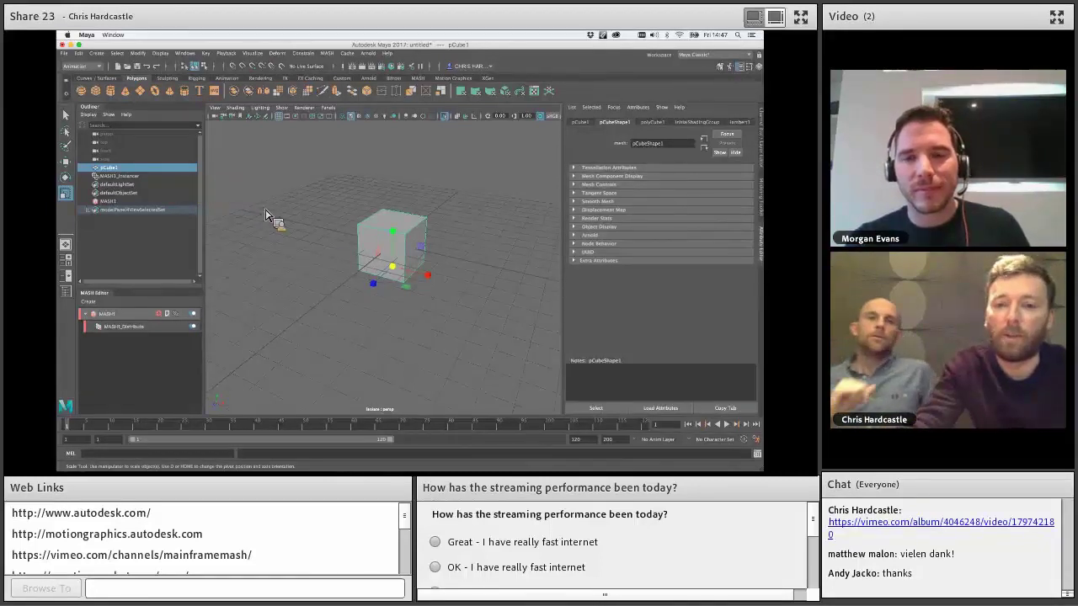
pyautogui.keyDown('alt'); pyautogui.moveTo(277, 221); pyautogui.dragTo(325, 243); pyautogui.keyUp('alt')
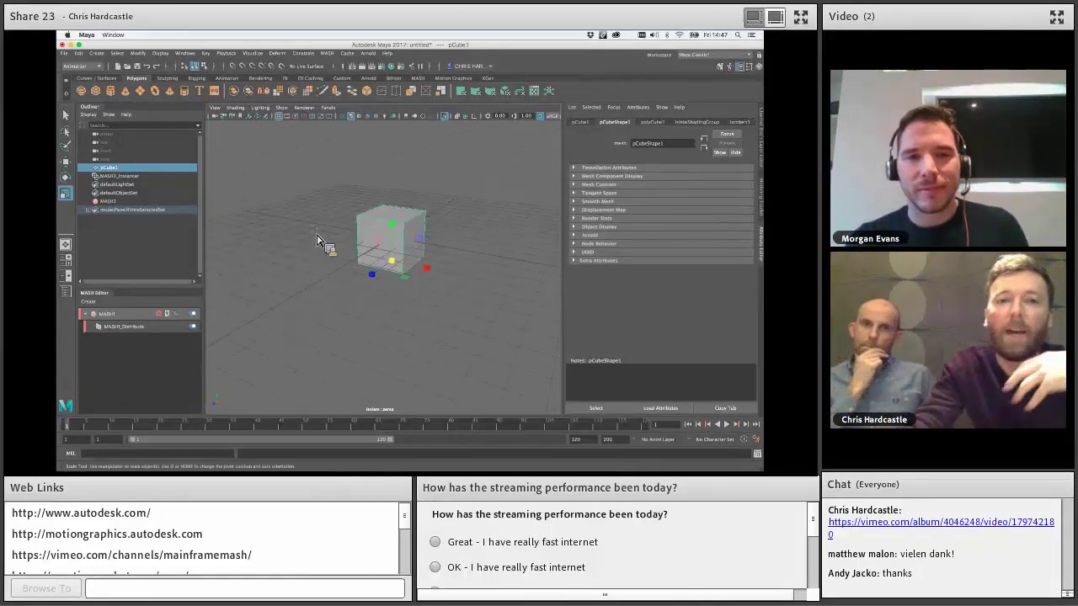
# - Bake pCube1's pivot and set the cube's Translate Y to 0 so its base rests on the grid
pyautogui.click(138, 54)
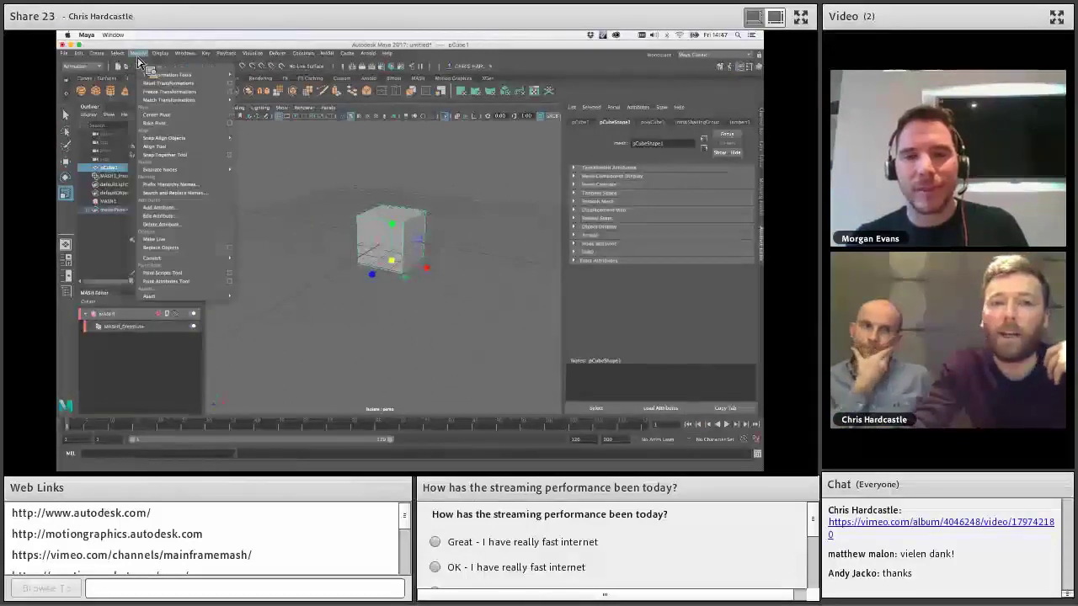
pyautogui.click(155, 146)
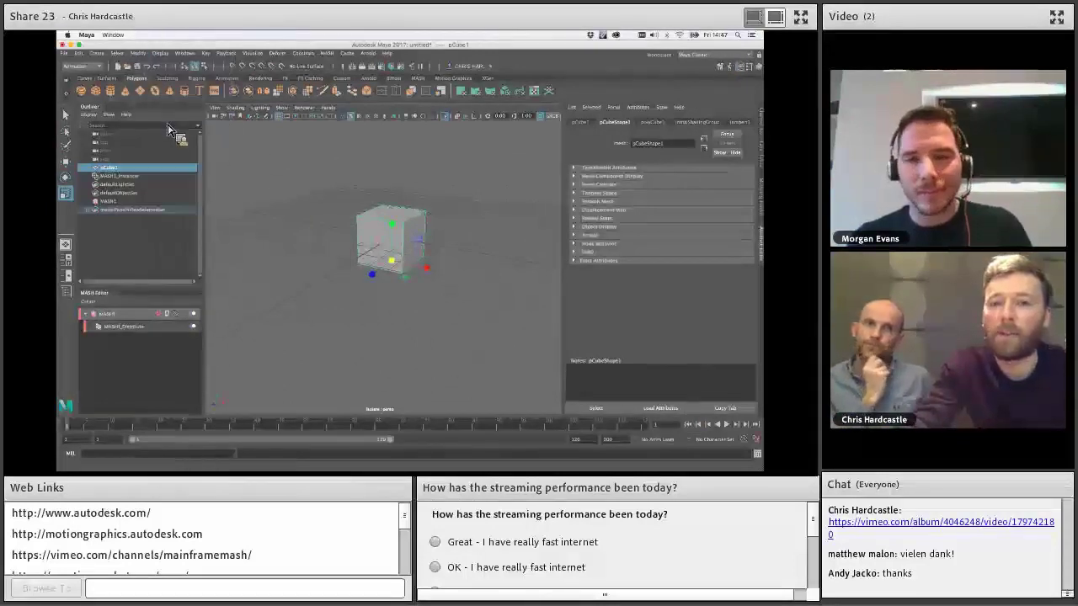
pyautogui.click(578, 123)
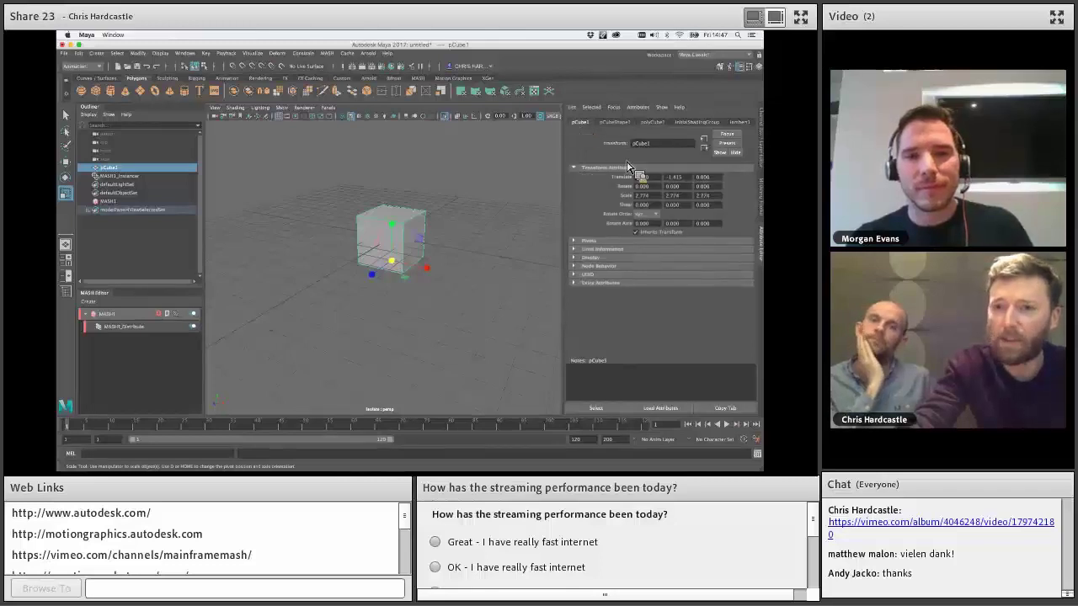
pyautogui.click(664, 177)
pyautogui.write('0')
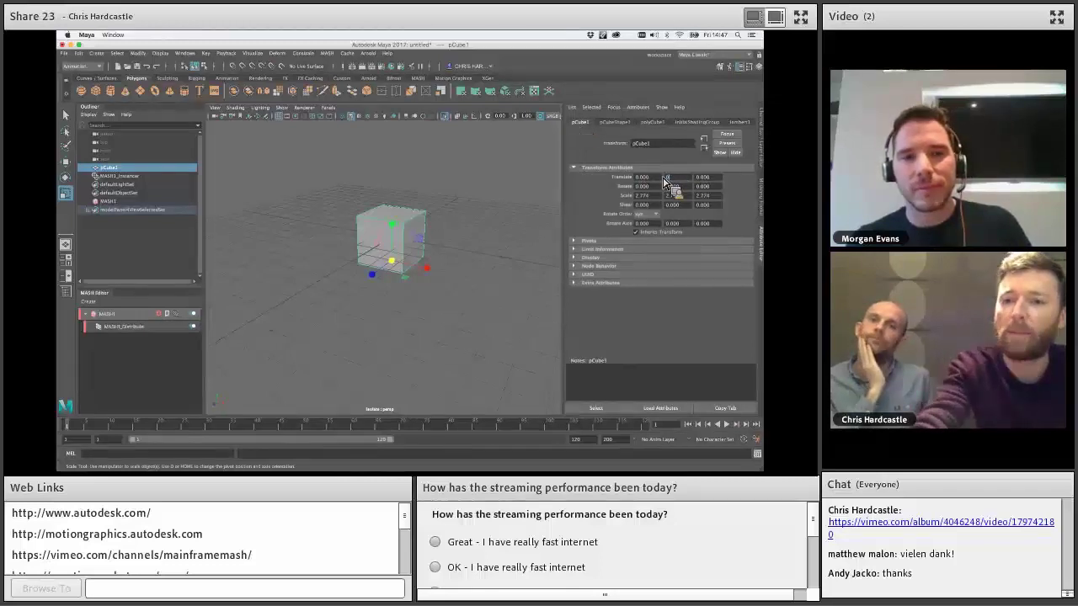
pyautogui.press('Return')
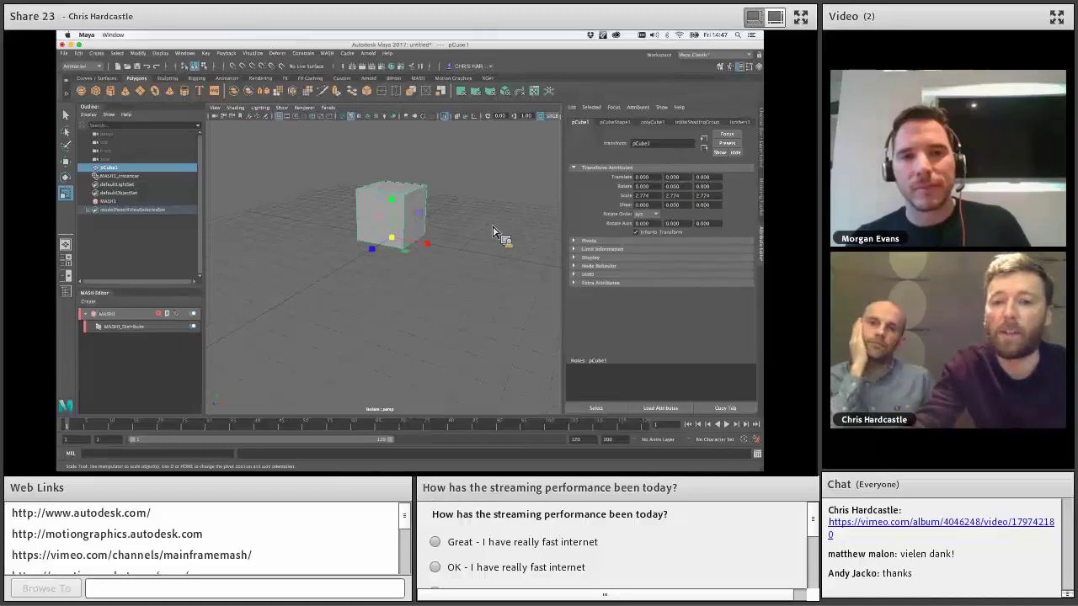
pyautogui.keyDown('alt'); pyautogui.moveTo(498, 233); pyautogui.dragTo(491, 228); pyautogui.keyUp('alt')
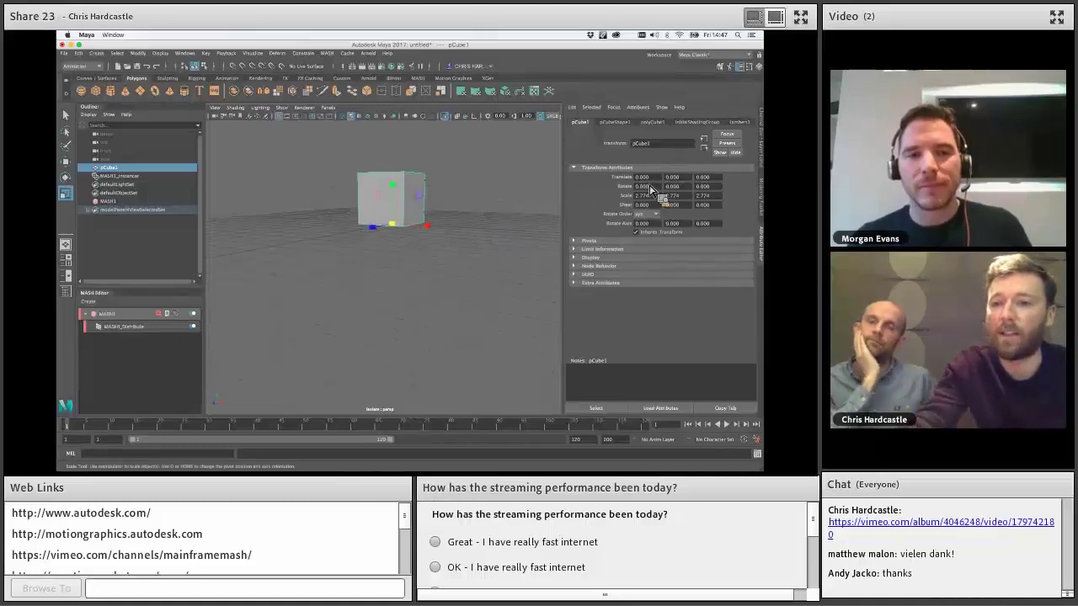
pyautogui.keyDown('alt'); pyautogui.moveTo(562, 190); pyautogui.dragTo(537, 203); pyautogui.keyUp('alt')
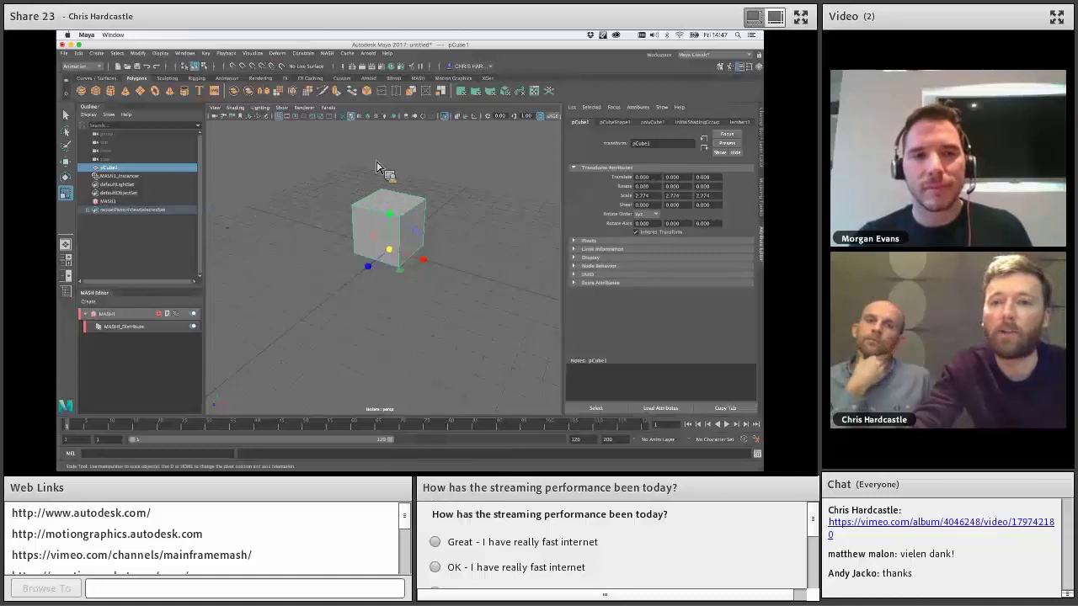
# - End the isolation of pCube1 and set the MASH1 Distribute node's linear Scale Y to about 5.1
pyautogui.click(438, 116)
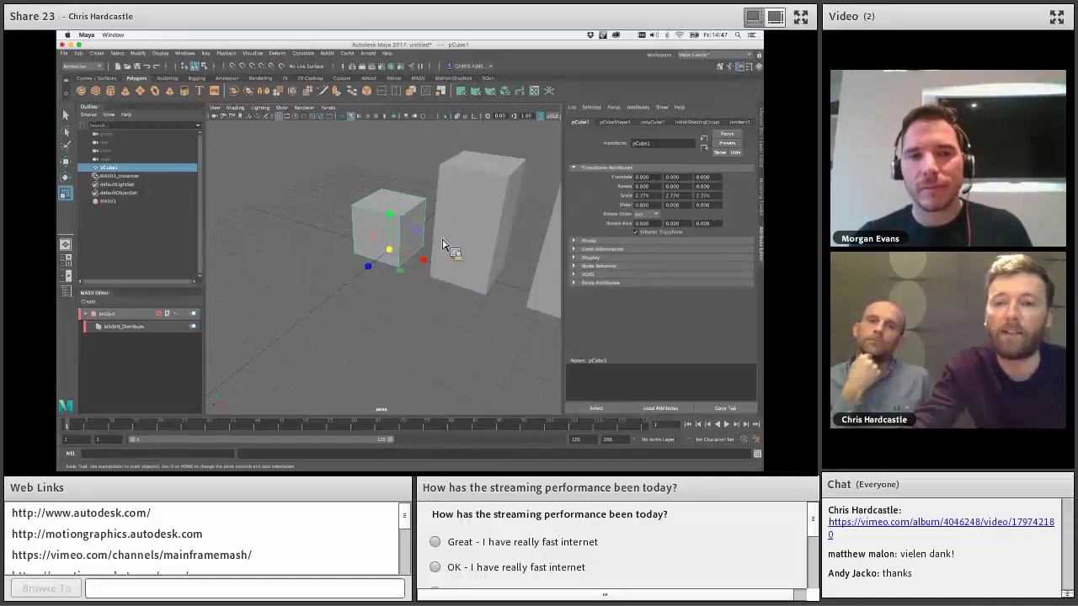
pyautogui.scroll(-3, 354, 209)
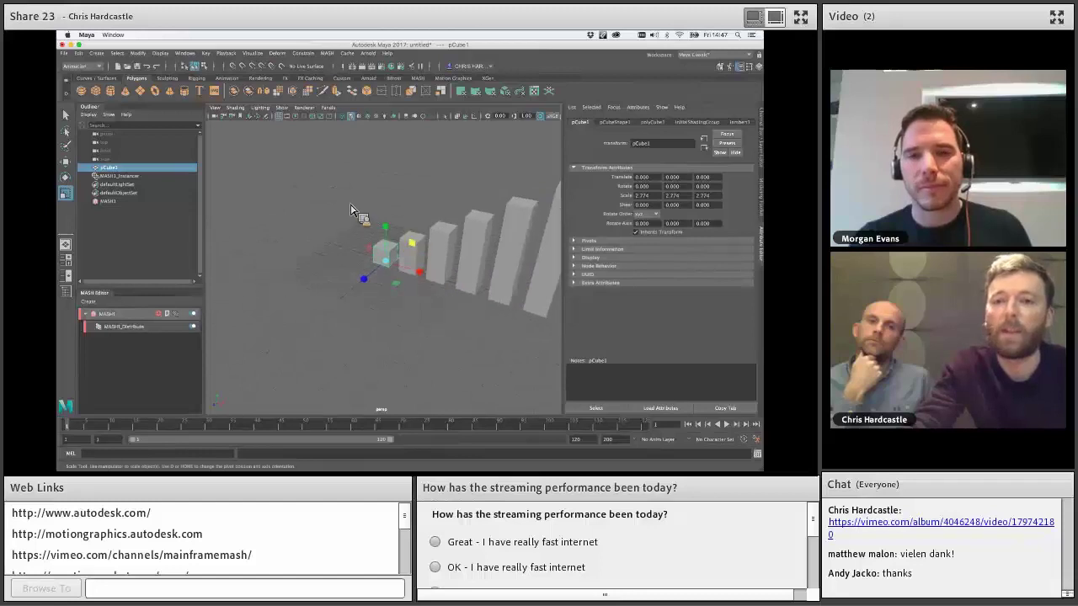
pyautogui.keyDown('alt'); pyautogui.moveTo(352, 211); pyautogui.dragTo(306, 241); pyautogui.keyUp('alt')
pyautogui.scroll(-3, 301, 271)
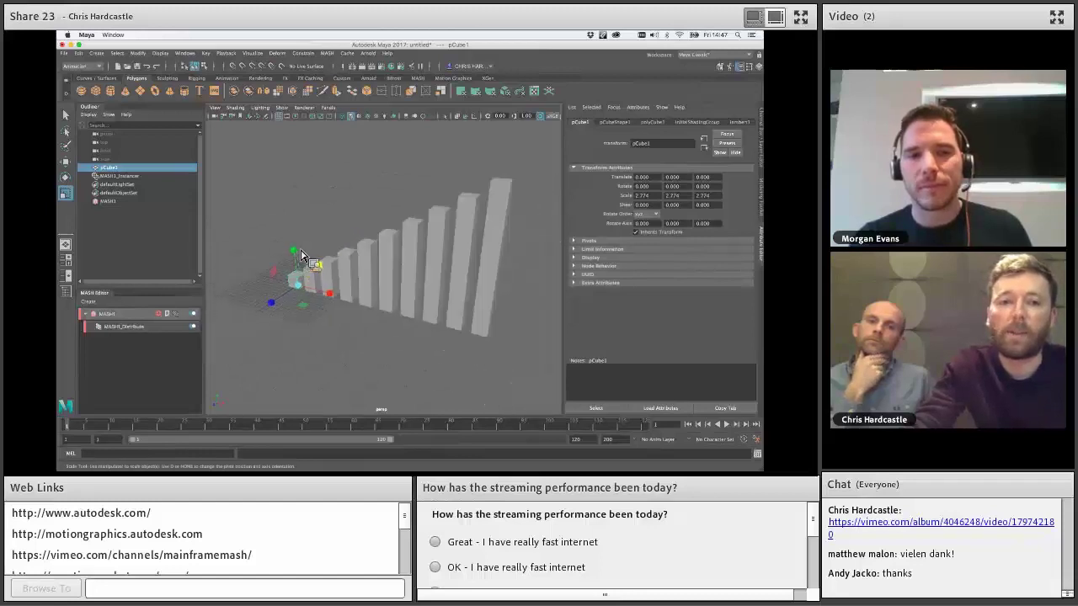
pyautogui.click(164, 202)
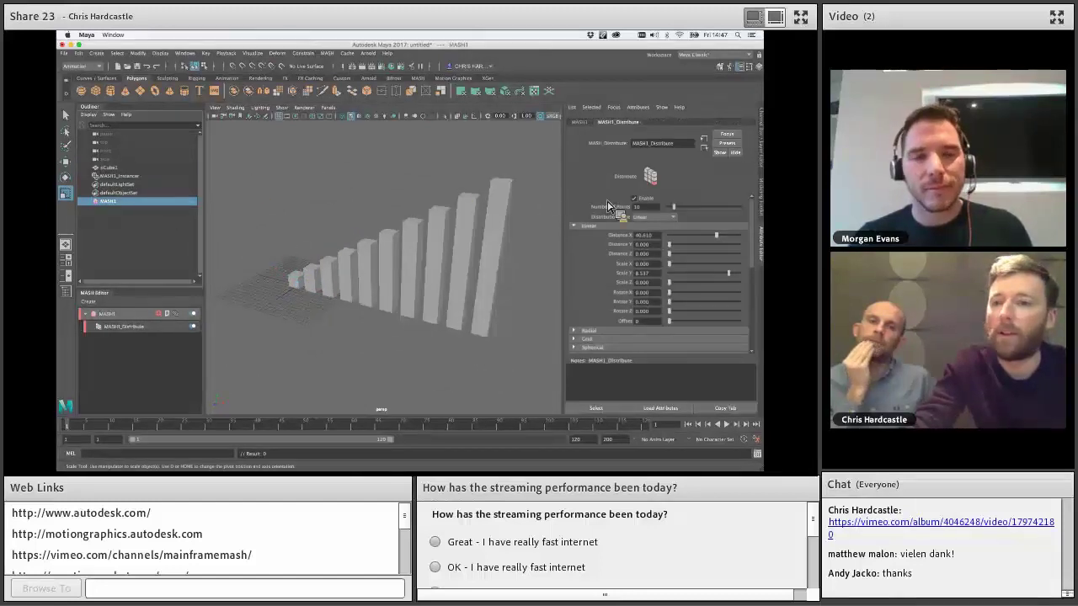
pyautogui.moveTo(728, 273); pyautogui.dragTo(683, 275)
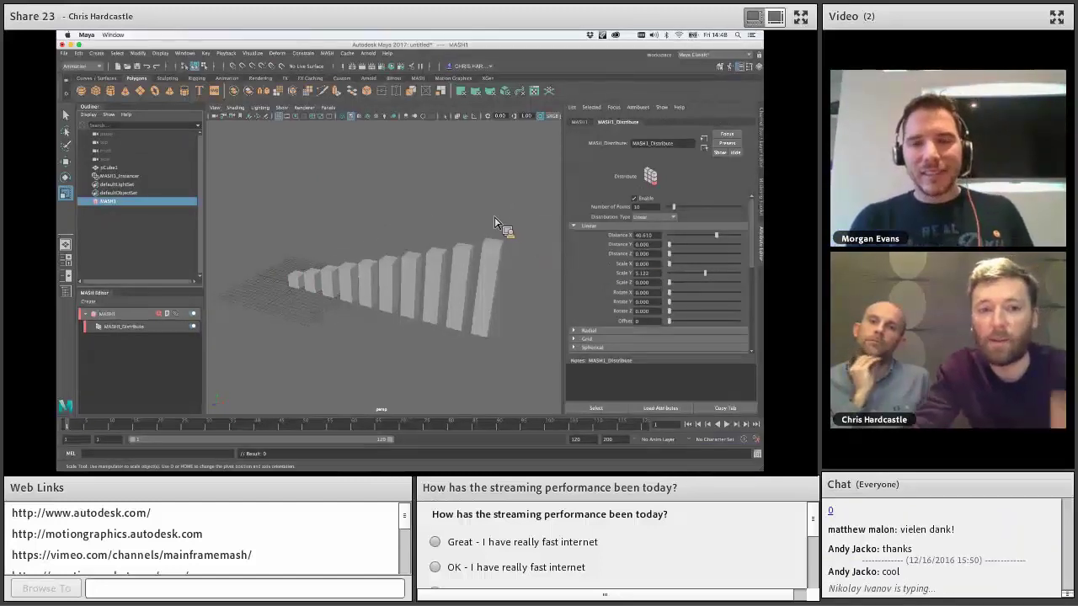
# - Group pCube1 on its own and rename the group meshGrp
pyautogui.click(163, 169)
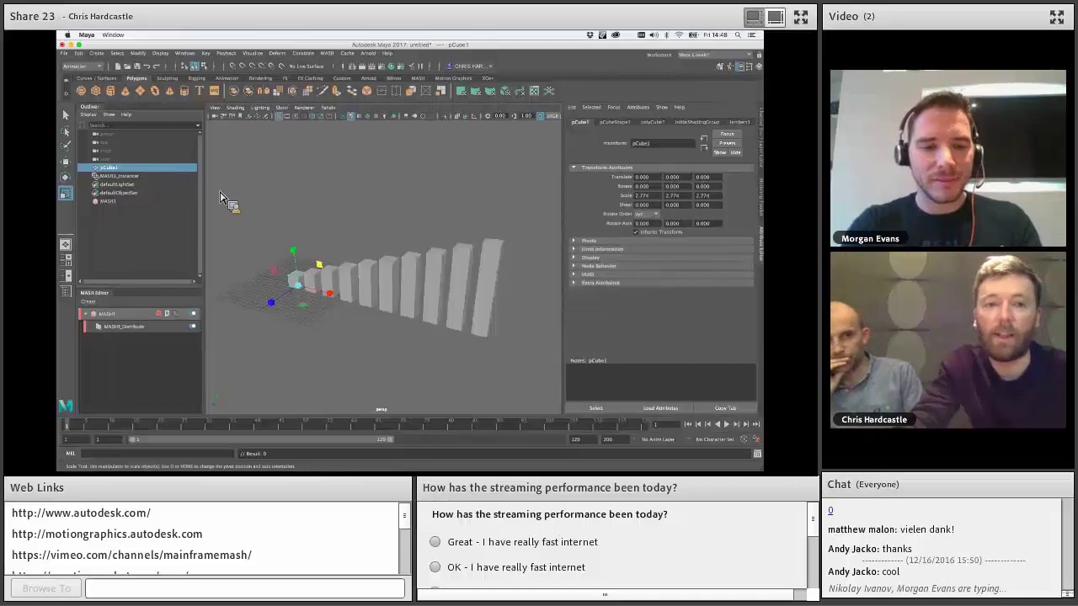
pyautogui.hotkey('ctrl', 'g')
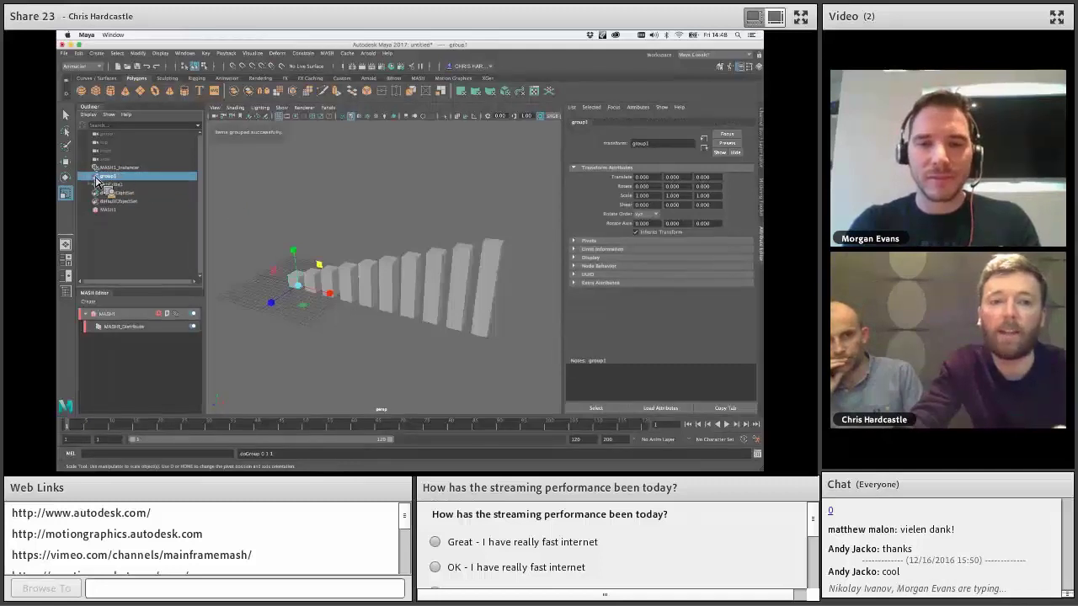
pyautogui.moveTo(90, 181); pyautogui.dragTo(116, 183)
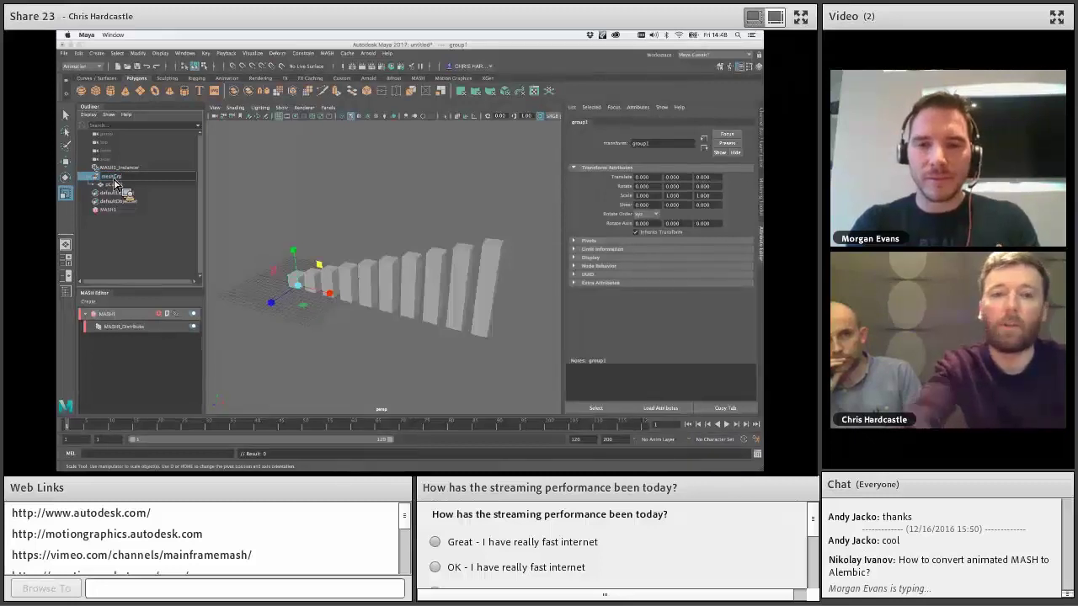
pyautogui.write('meshGrp')
pyautogui.press('Return')
# - Move pCube1 up and away from the origin in the YZ plane, independently of meshGrp
pyautogui.click(116, 183)
pyautogui.press('w')
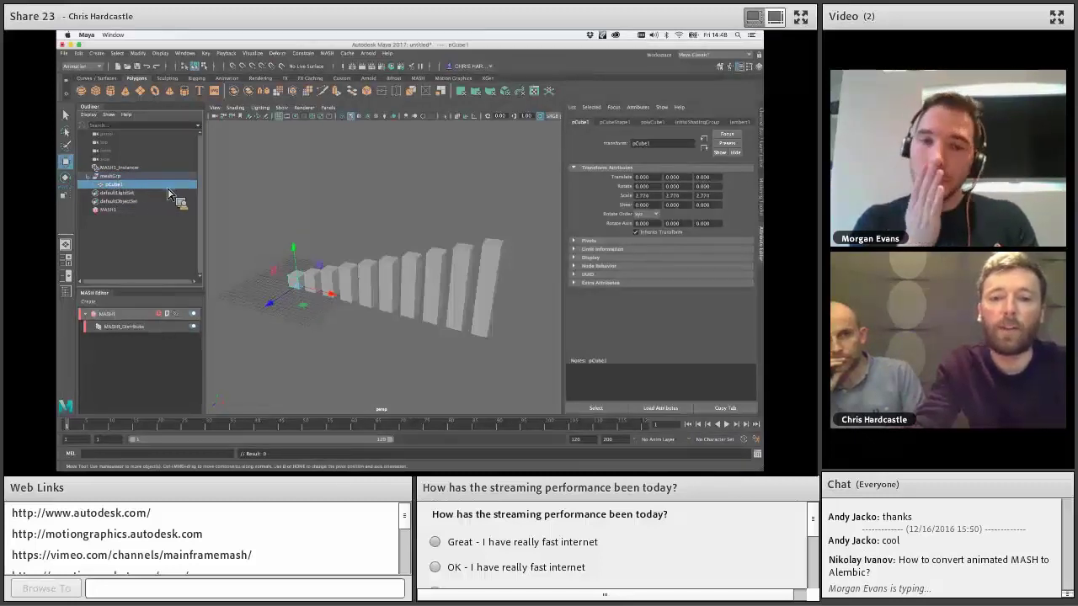
pyautogui.moveTo(278, 271); pyautogui.dragTo(238, 243)
# - Add meshGrp to MASH1_Instancer's instanced objects and remove pCube1 from them
pyautogui.click(118, 167)
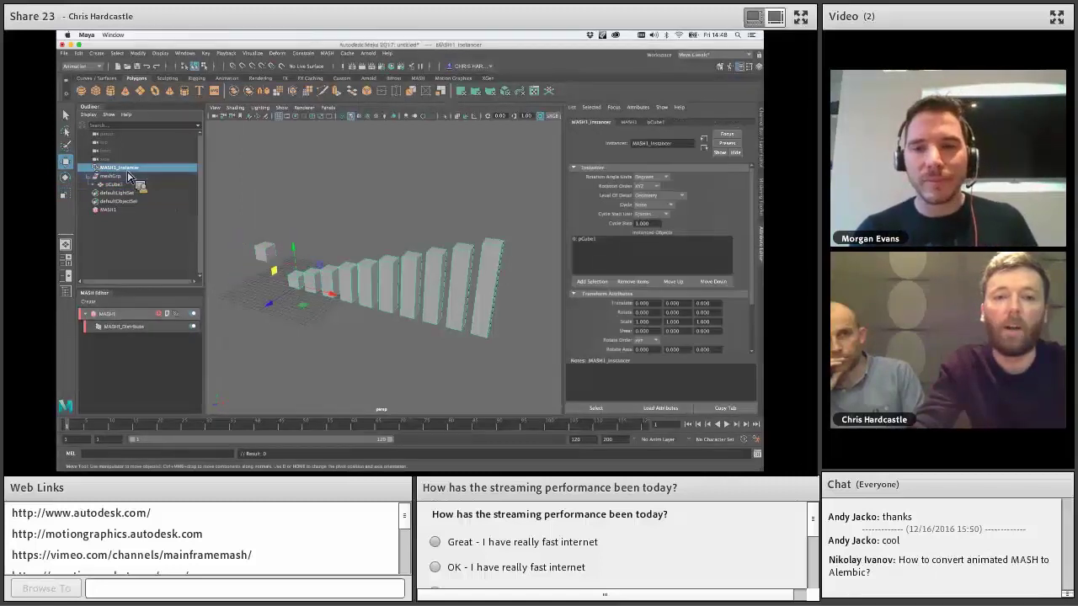
pyautogui.click(155, 176)
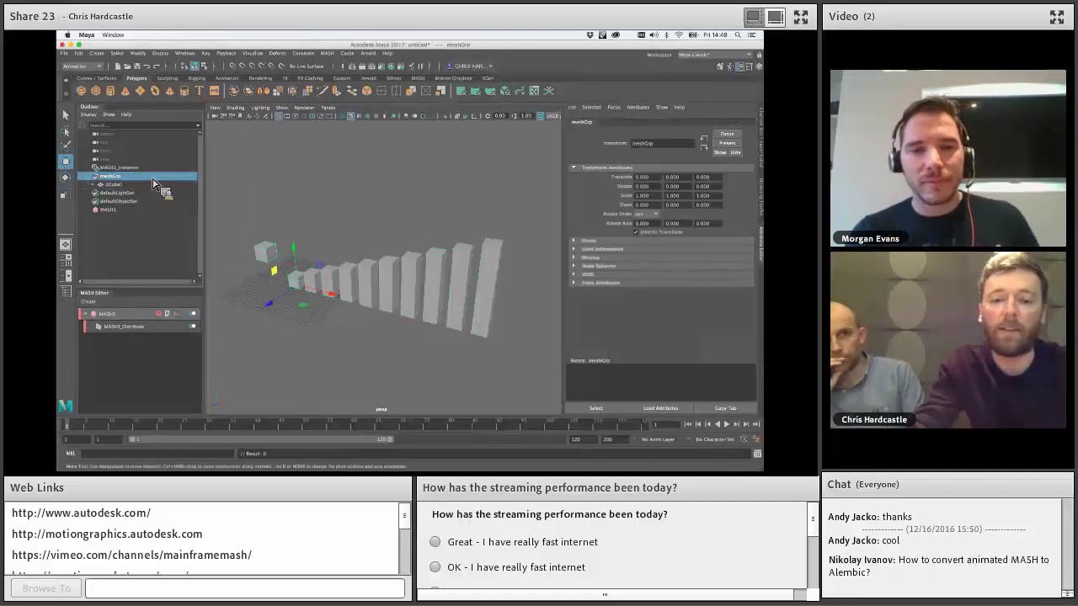
pyautogui.click(156, 168)
pyautogui.moveTo(151, 176); pyautogui.dragTo(591, 286, button='middle')
pyautogui.click(590, 240)
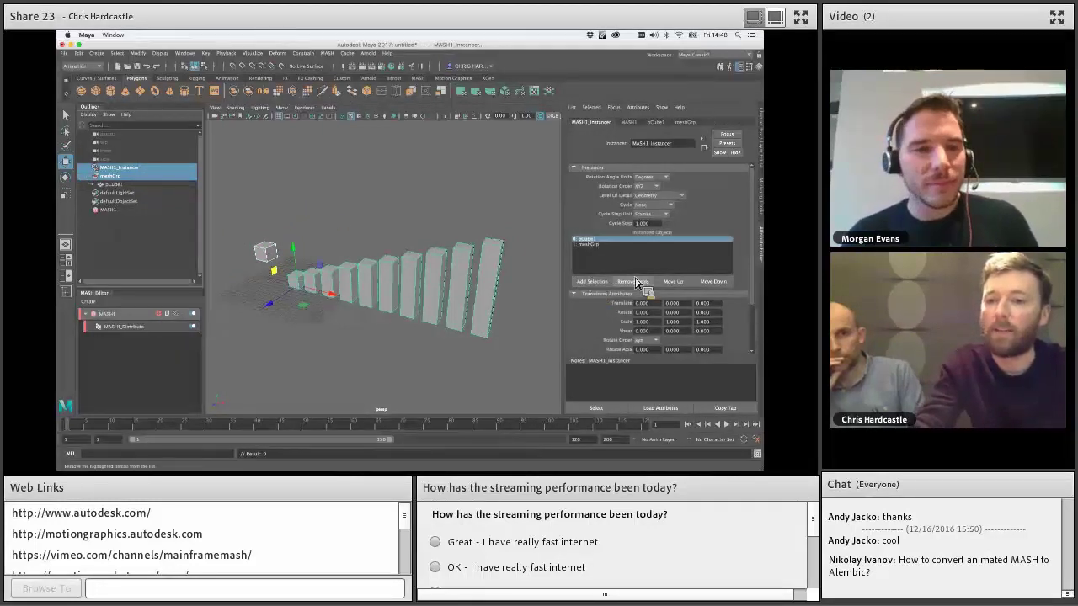
pyautogui.click(636, 283)
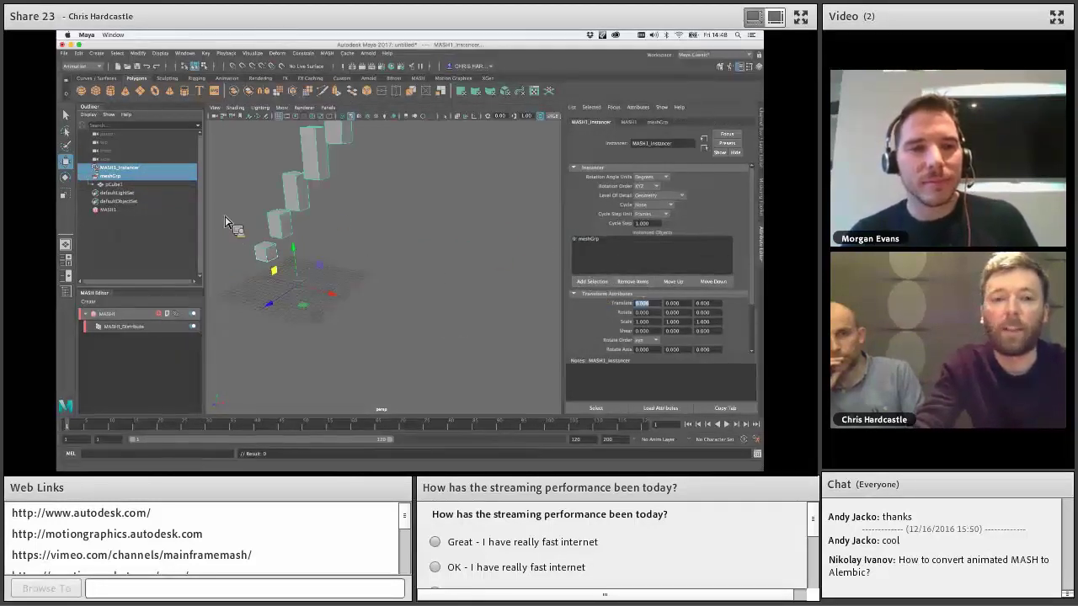
# - Try repositioning pCube1 inside meshGrp to offset the instances, and undo the move
pyautogui.click(155, 184)
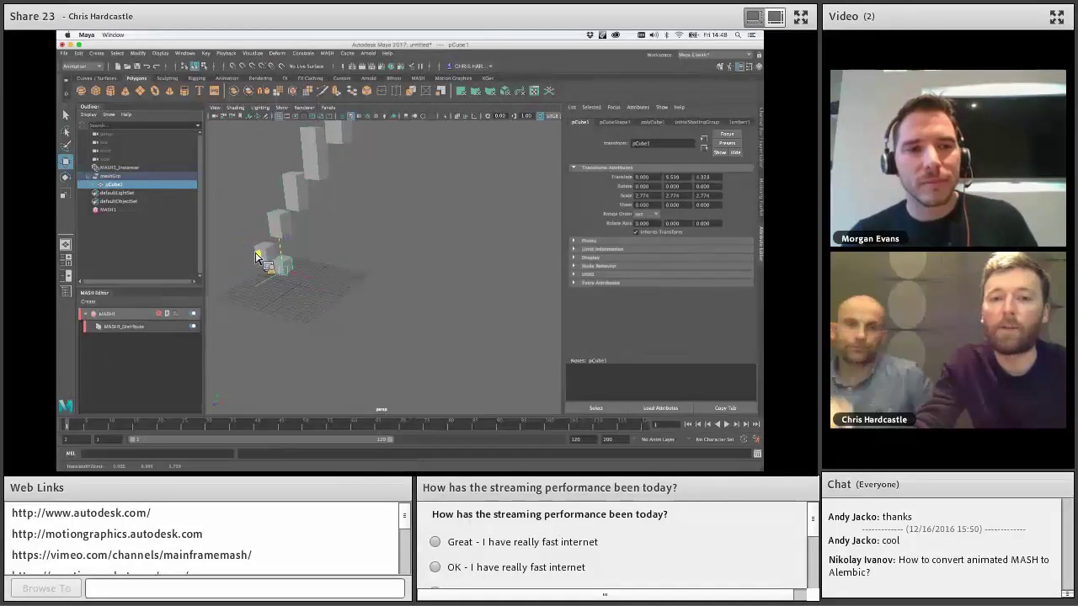
pyautogui.moveTo(263, 259); pyautogui.dragTo(239, 255)
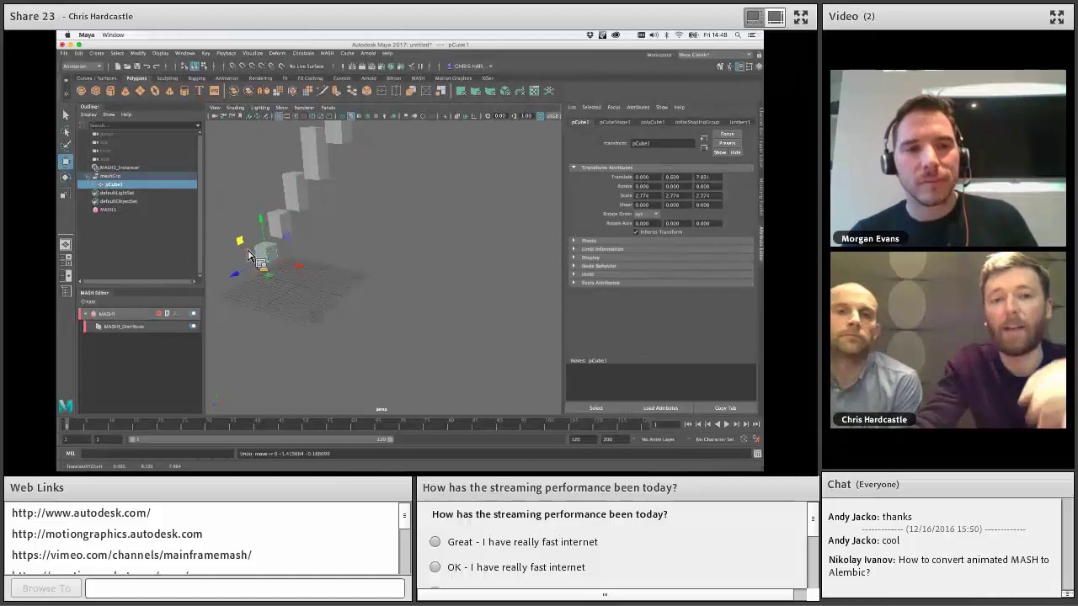
pyautogui.press('z')
# - Select meshGrp and bring up the MASH1 network's geometry type and caching options in the MASH Editor
pyautogui.click(144, 176)
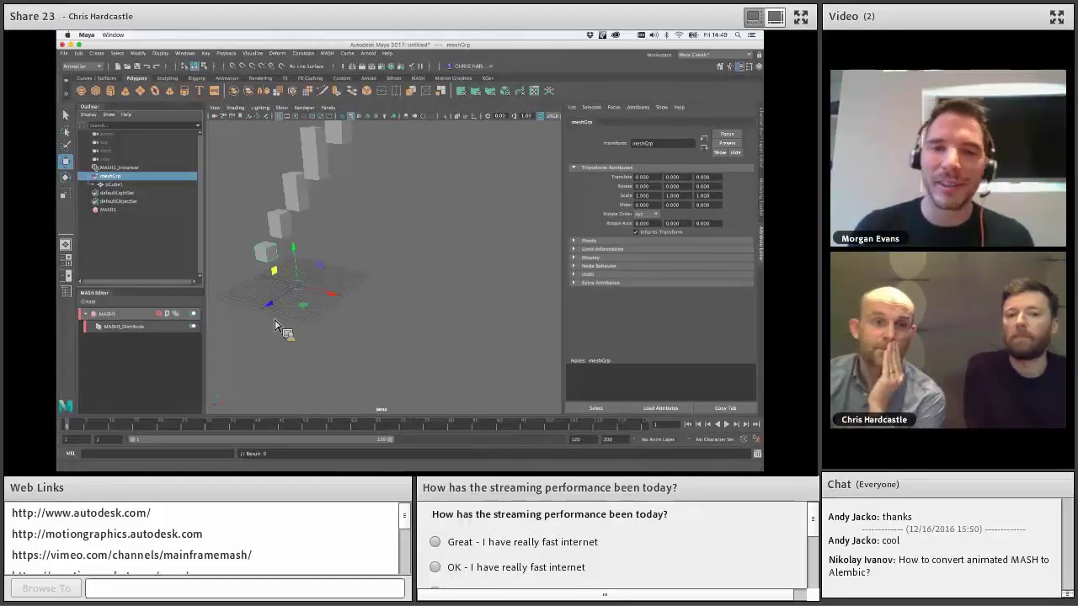
pyautogui.rightClick(169, 318)
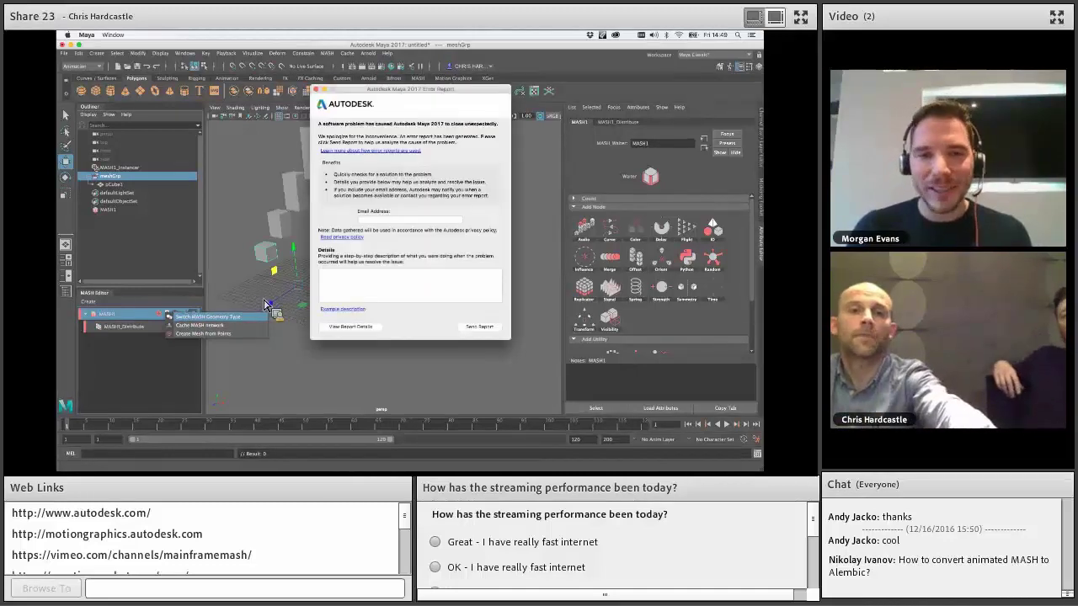
# - Close the Autodesk error report and relaunch Maya
pyautogui.click(319, 91)
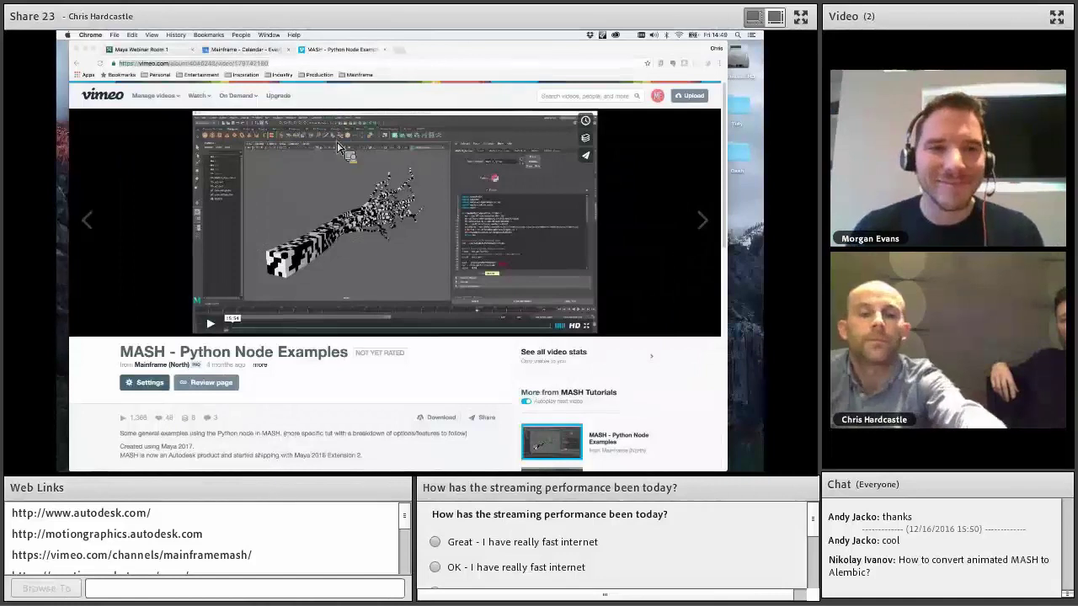
pyautogui.press('super+space')
pyautogui.write('m')
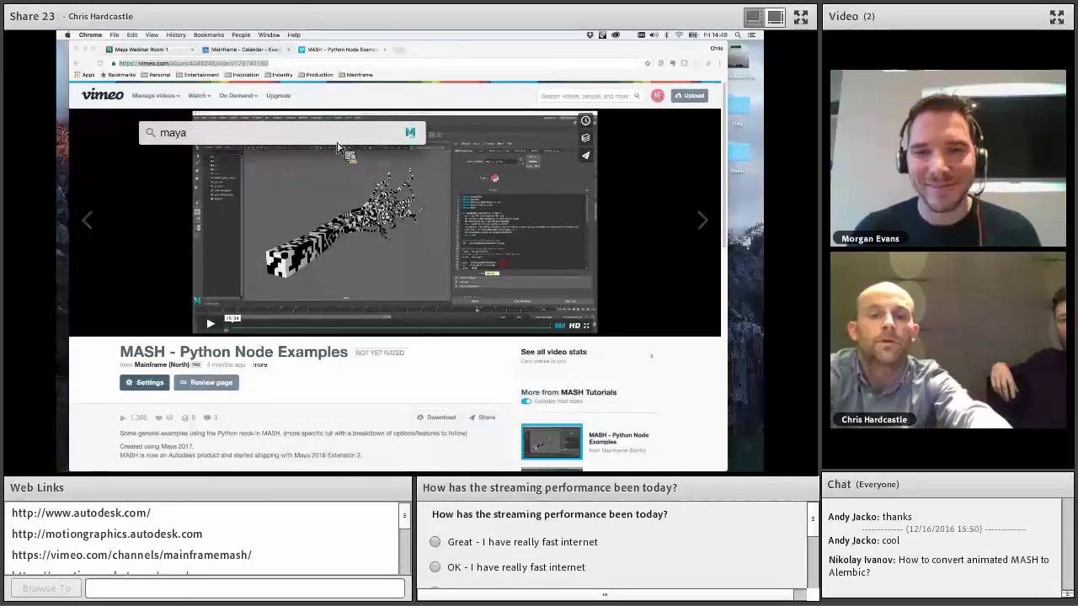
pyautogui.press('Return')
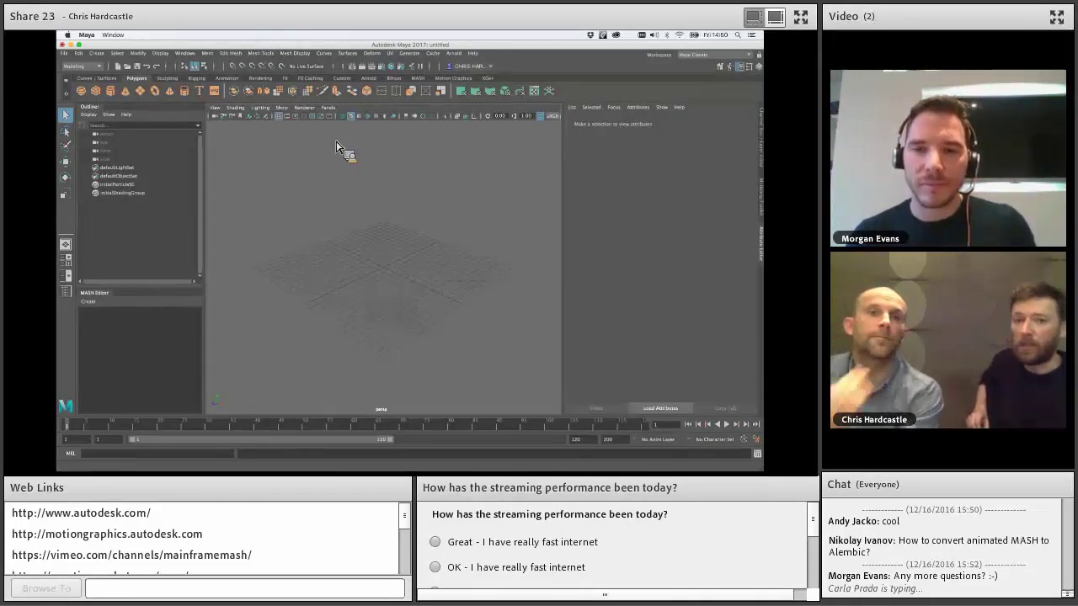
# - Create a polygon cube in the empty scene and switch to the Animation menu set
pyautogui.click(95, 90)
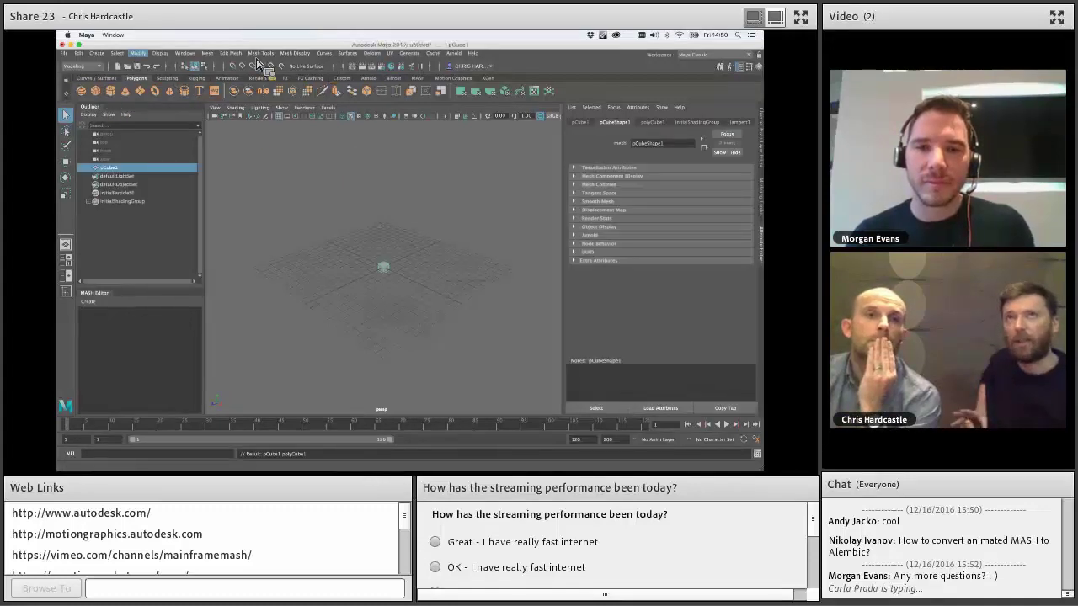
pyautogui.click(82, 66)
pyautogui.click(75, 92)
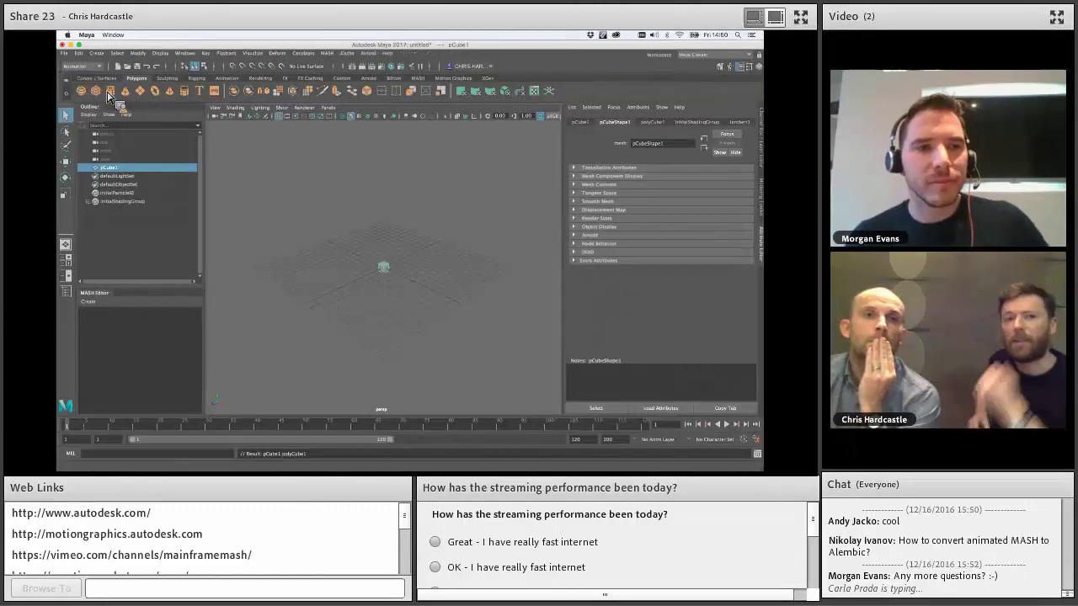
# - Create a MASH network from pCube1 with the Instancer geometry type and the linear distribution
pyautogui.click(326, 53)
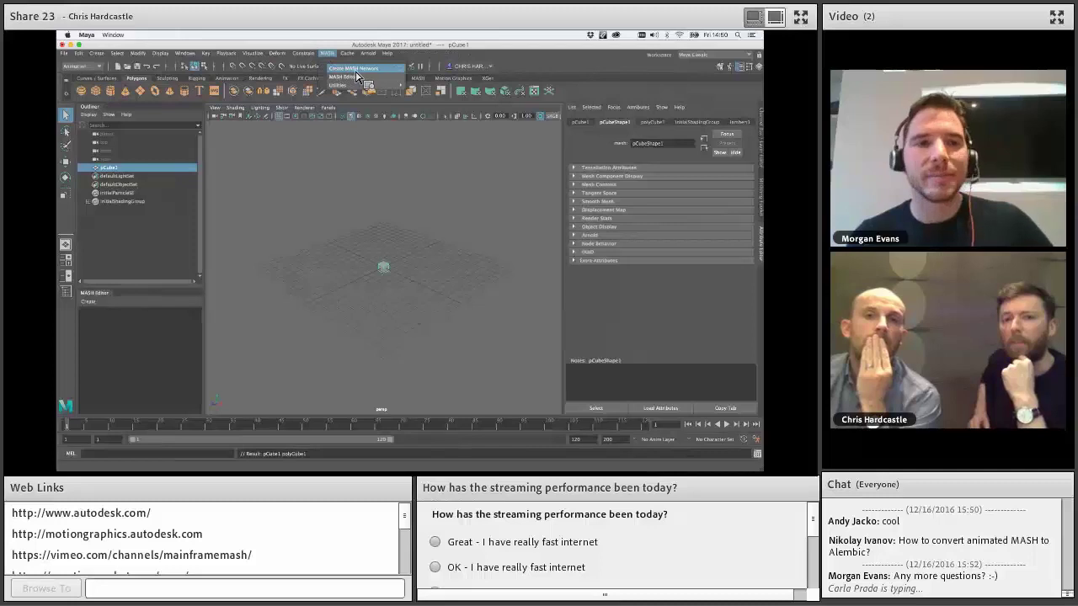
pyautogui.click(400, 68)
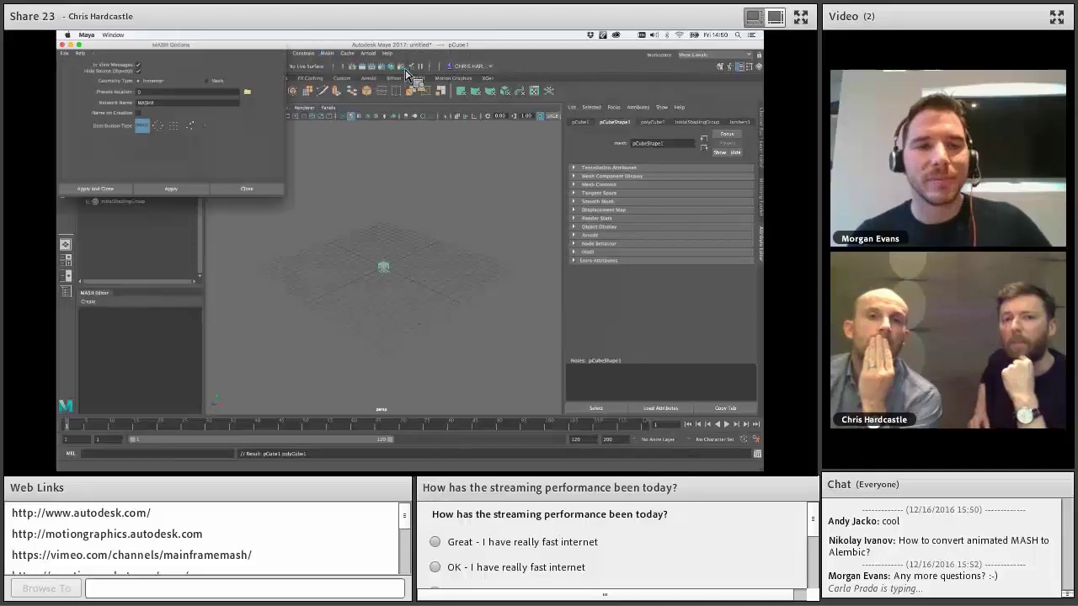
pyautogui.click(126, 190)
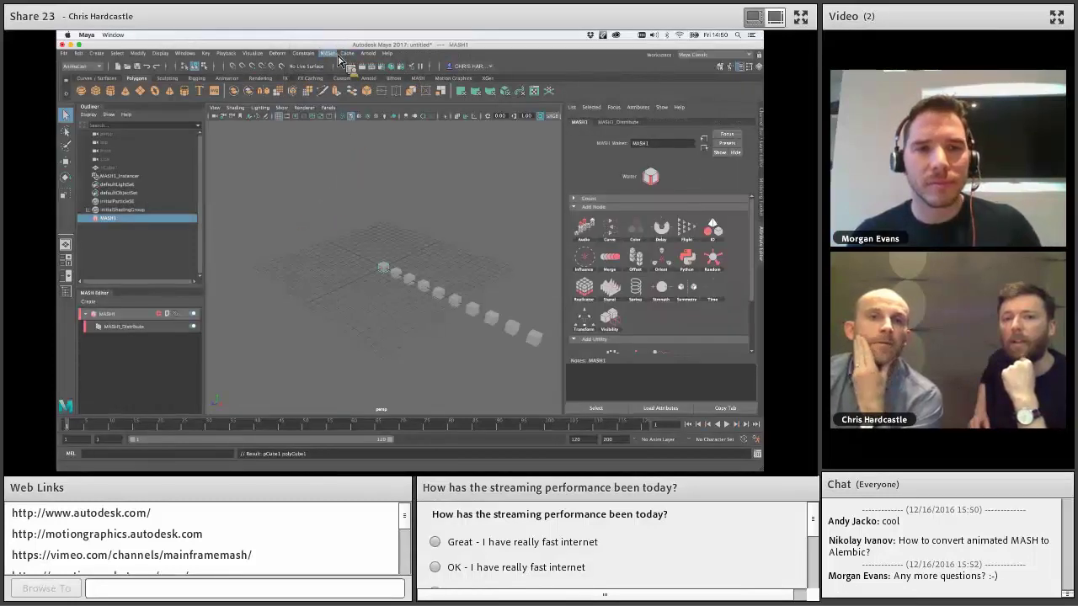
# - Select MASH1_Instancer and bake its animation to objects with Translate and Rotate channels using the Bake Instancer Tool
pyautogui.click(117, 219)
pyautogui.click(327, 53)
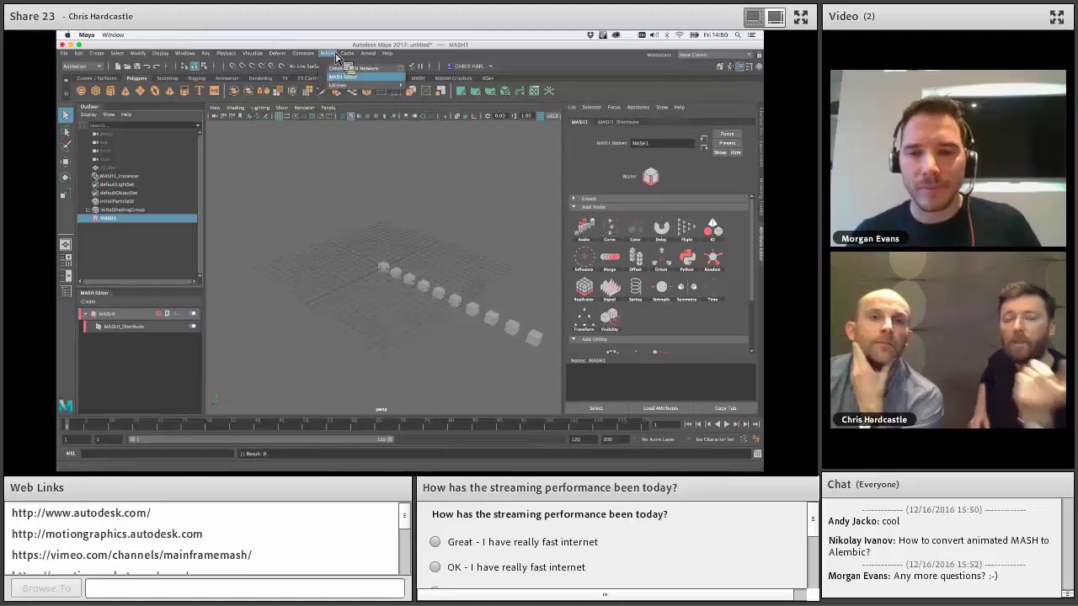
pyautogui.click(371, 78)
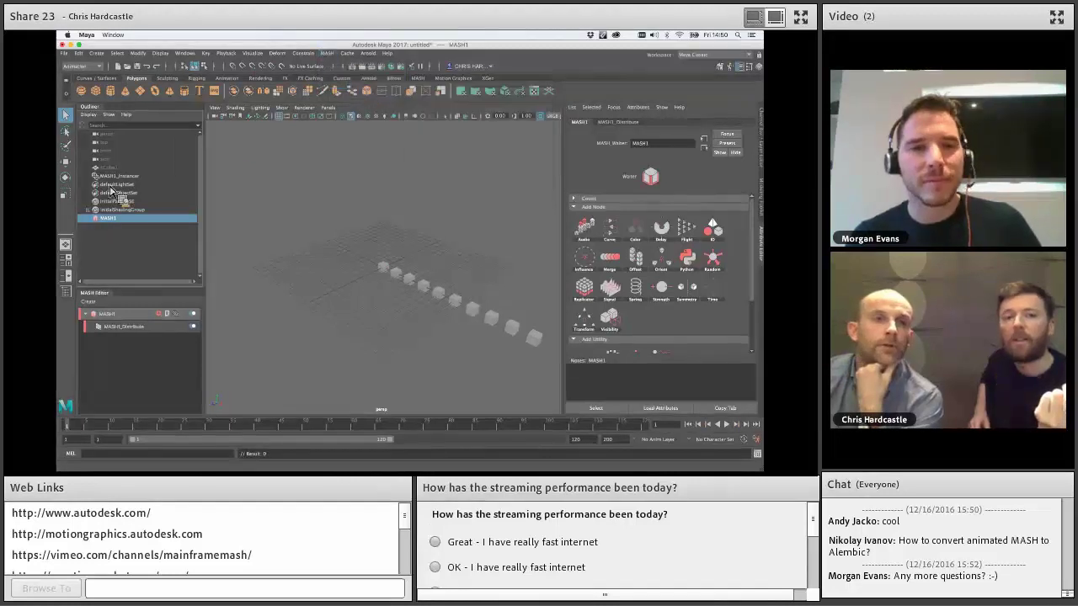
pyautogui.moveTo(377, 85)
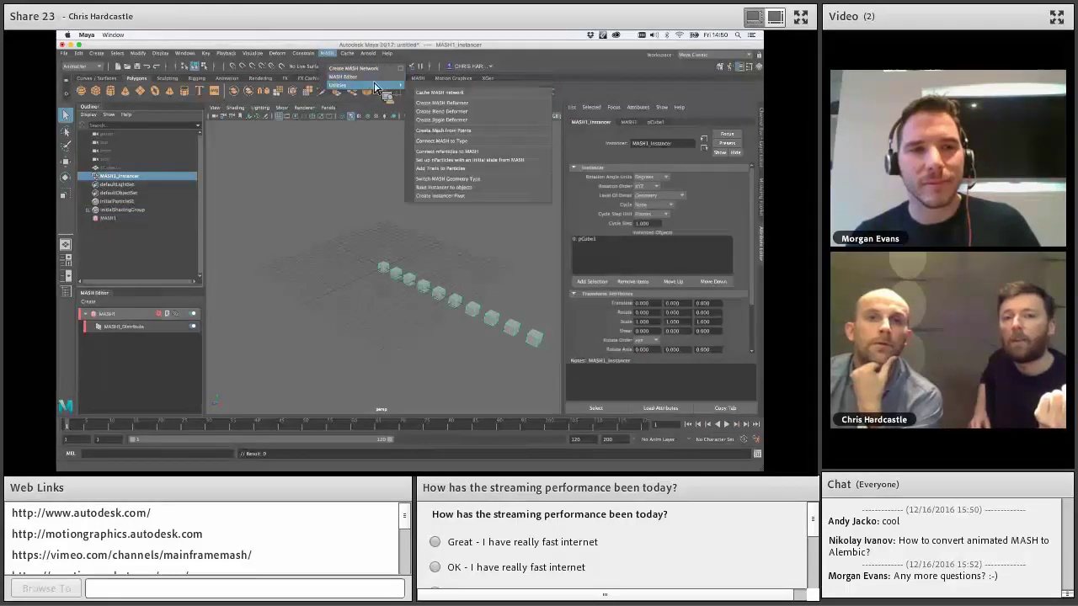
pyautogui.click(468, 187)
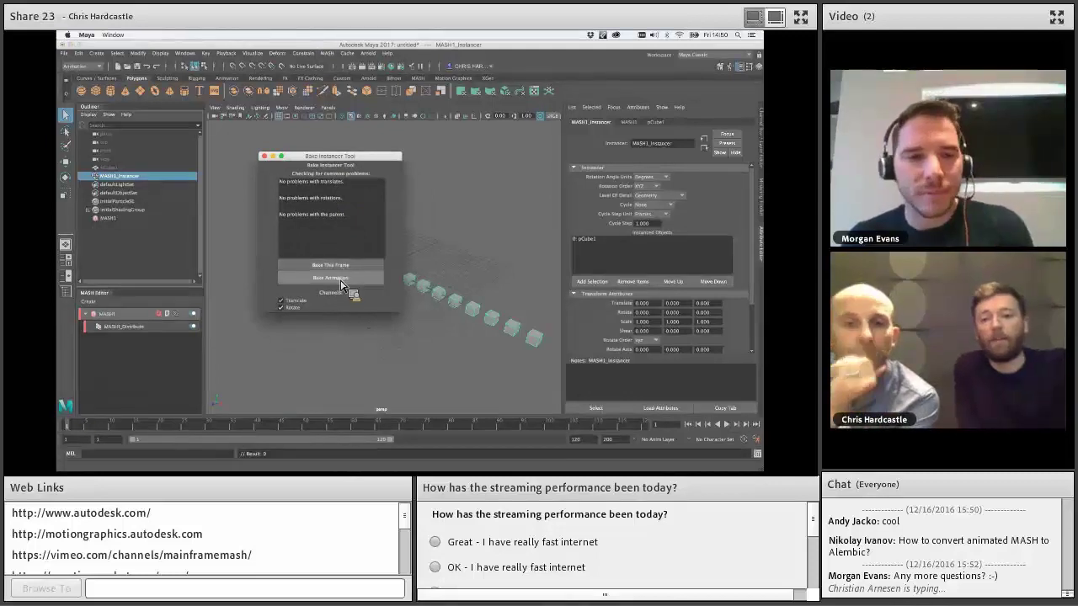
pyautogui.click(341, 284)
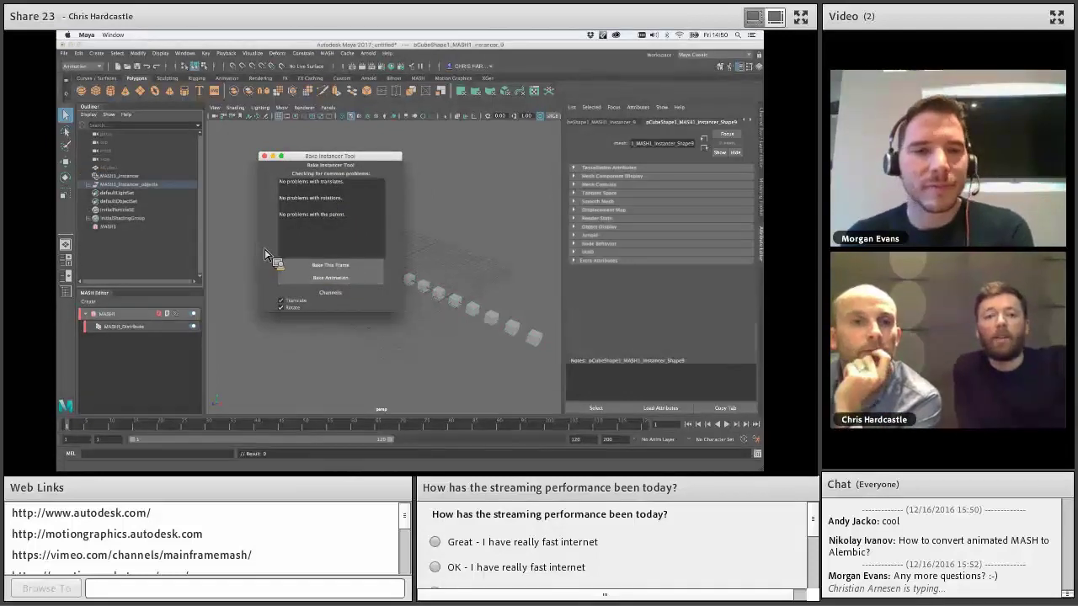
# - Unhide all ten baked cubes in the MASH1_Instancer_objects group and disable the MASH1 network
pyautogui.click(90, 185)
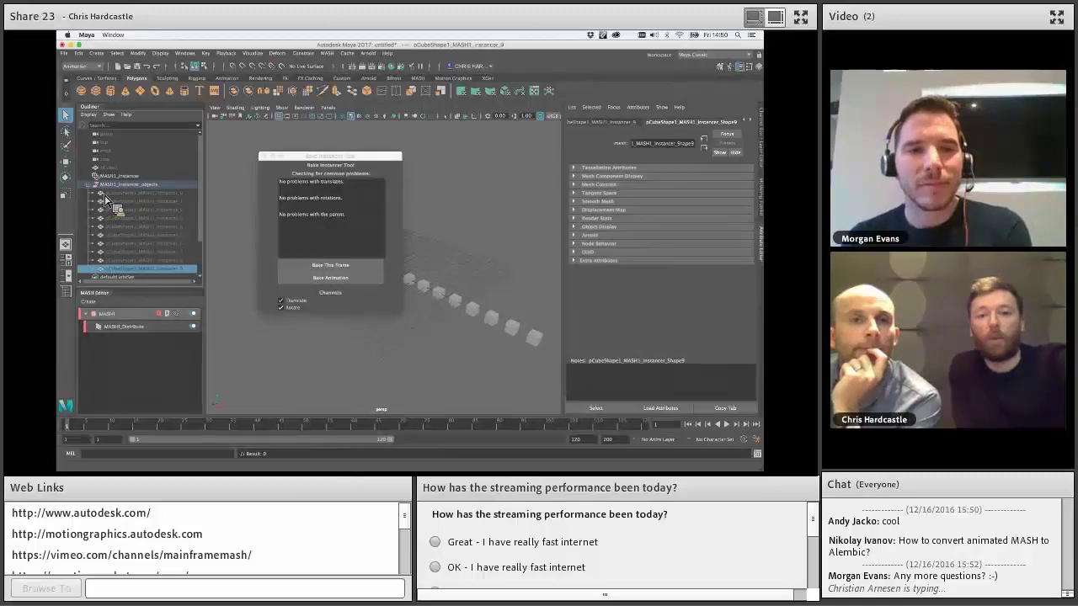
pyautogui.moveTo(330, 156); pyautogui.dragTo(440, 134)
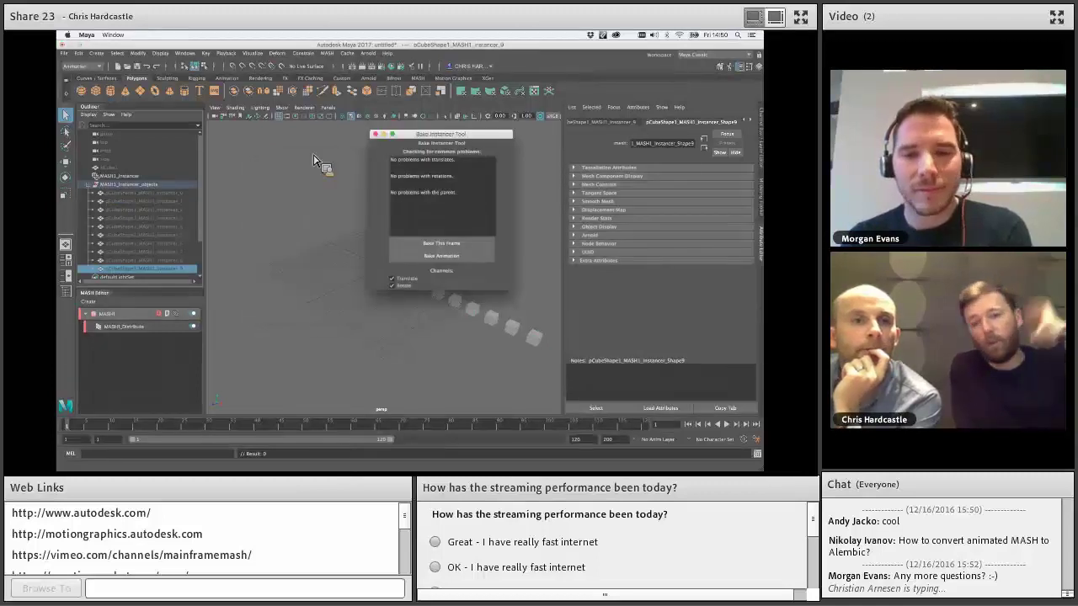
pyautogui.click(132, 200)
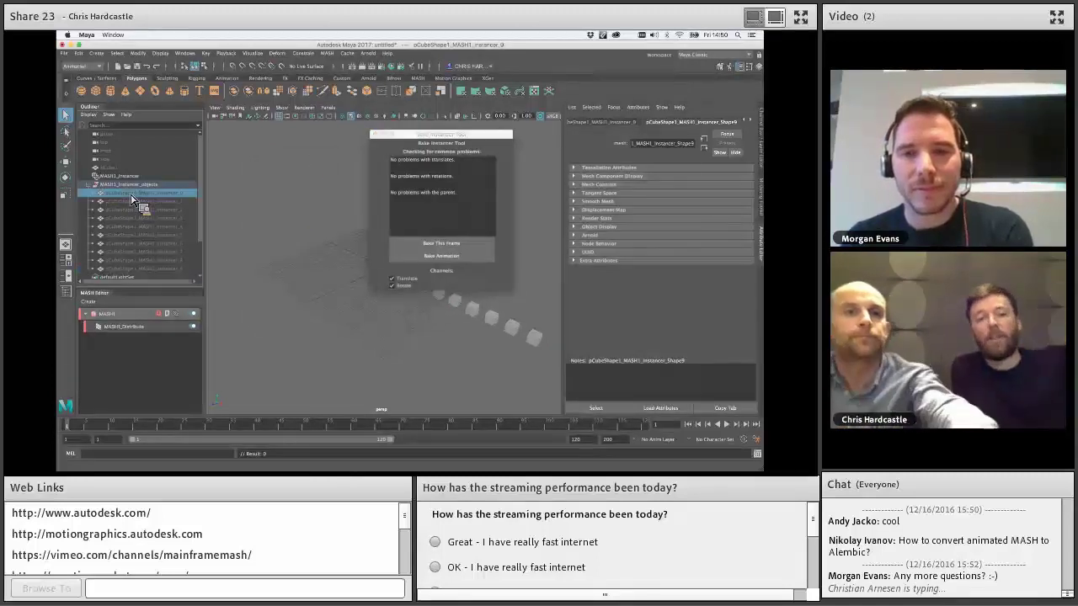
pyautogui.keyDown('shift'); pyautogui.click(143, 272); pyautogui.keyUp('shift')
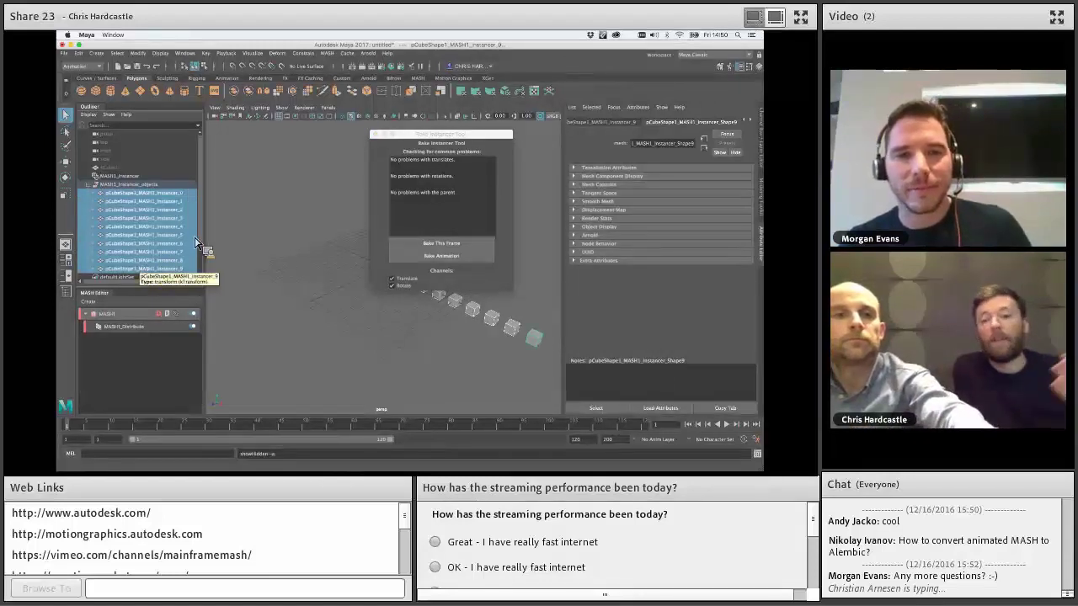
pyautogui.hotkey('shift', 'h')
pyautogui.scroll(-2, 202, 257)
pyautogui.click(195, 314)
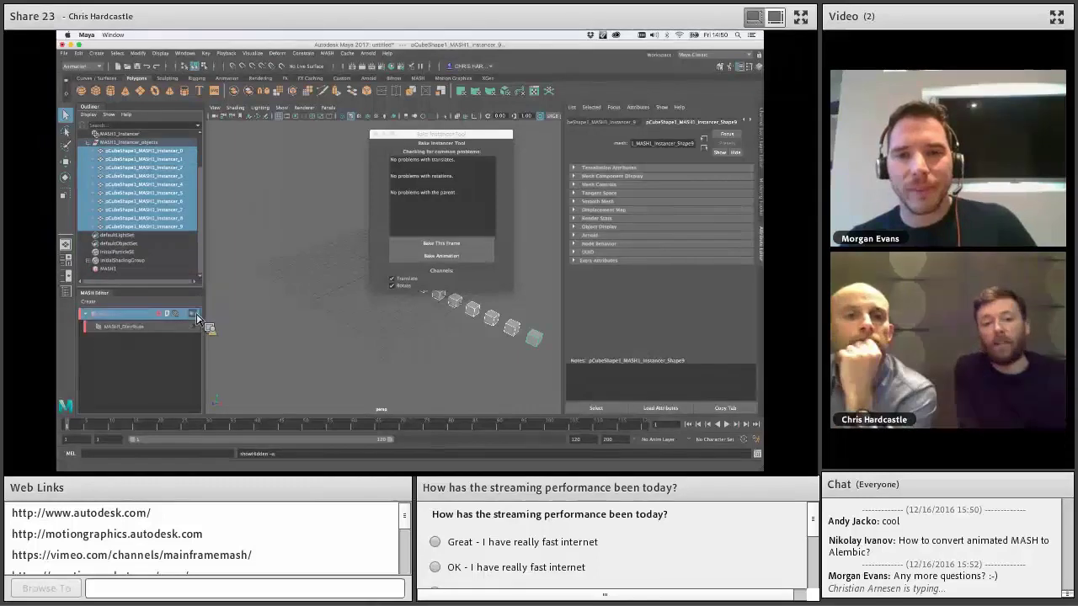
# - Select the baked cubes one after another along the row to check that each is a separate object
pyautogui.click(145, 151)
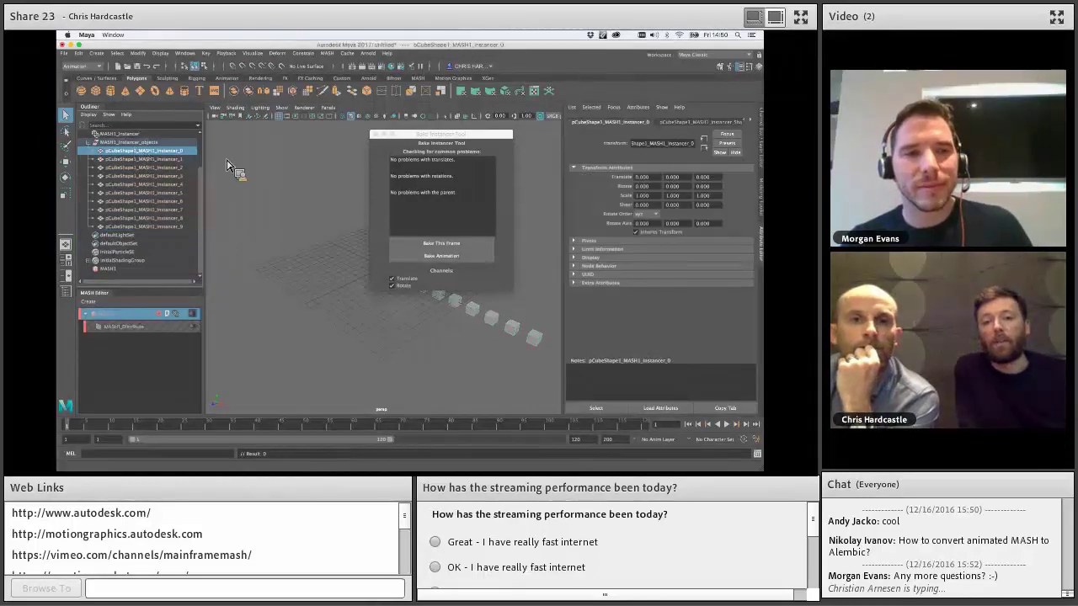
pyautogui.moveTo(441, 134); pyautogui.dragTo(622, 179)
pyautogui.click(398, 285)
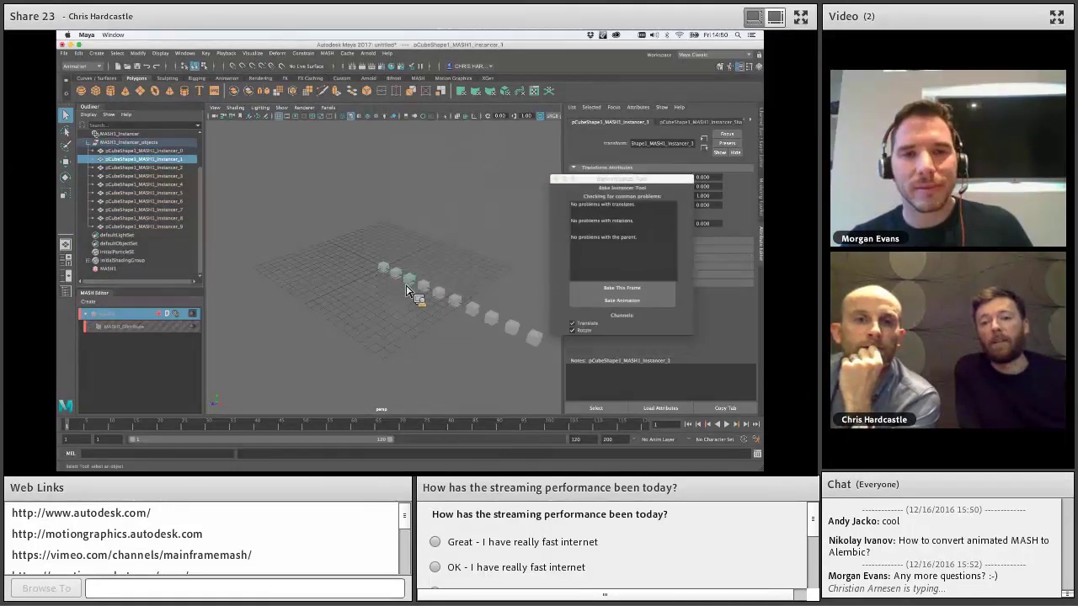
pyautogui.click(411, 287)
pyautogui.click(426, 295)
pyautogui.click(440, 300)
pyautogui.click(455, 302)
pyautogui.click(472, 309)
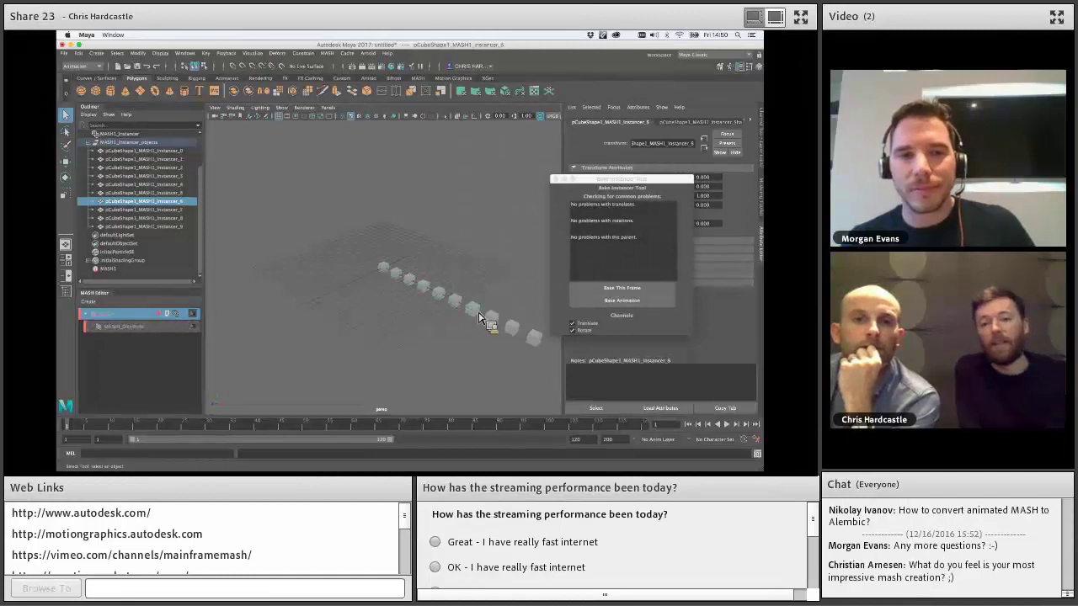
pyautogui.click(491, 318)
pyautogui.click(512, 327)
pyautogui.click(543, 350)
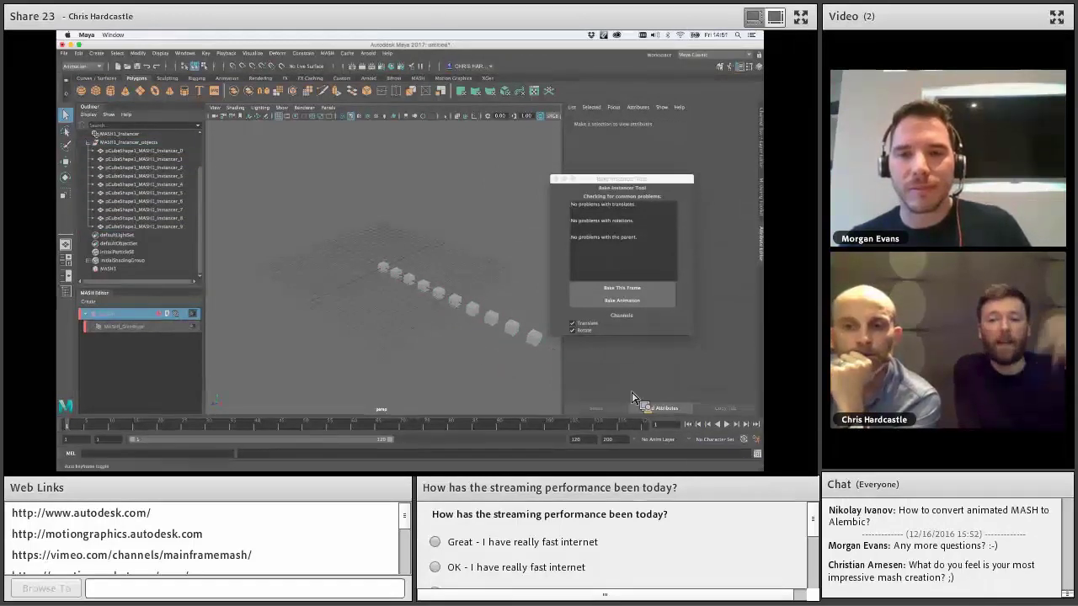
# - Close the Bake Instancer Tool and switch to Adobe Connect
pyautogui.moveTo(732, 474)
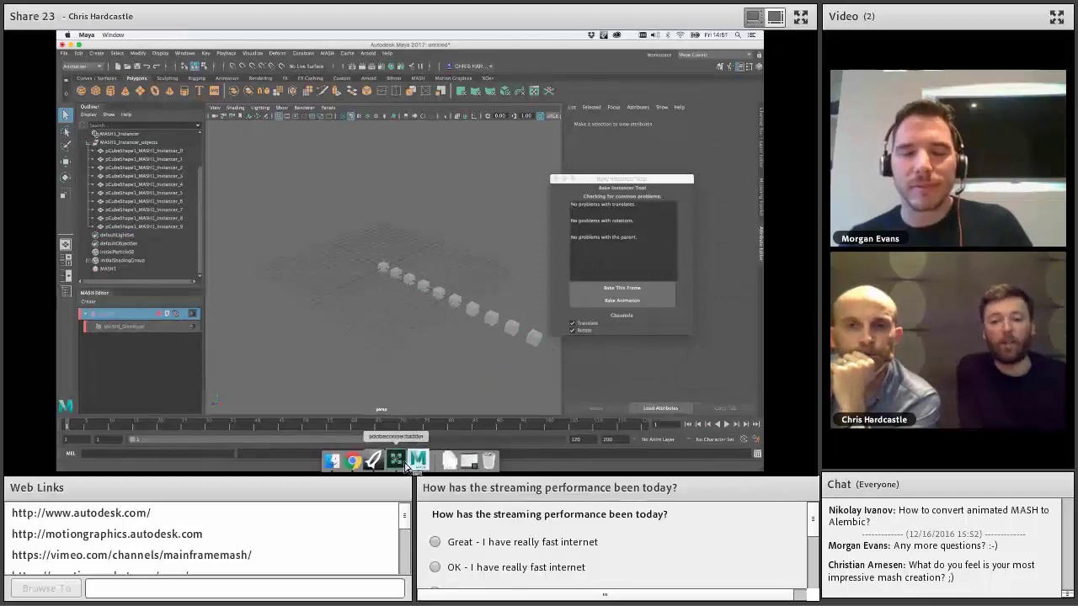
pyautogui.click(554, 178)
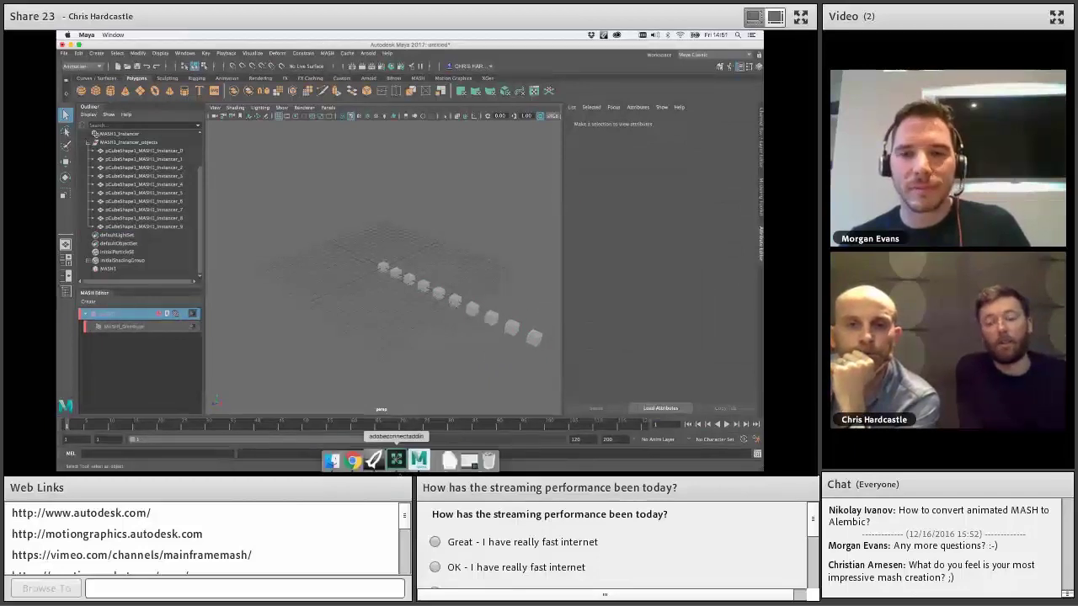
pyautogui.click(401, 463)
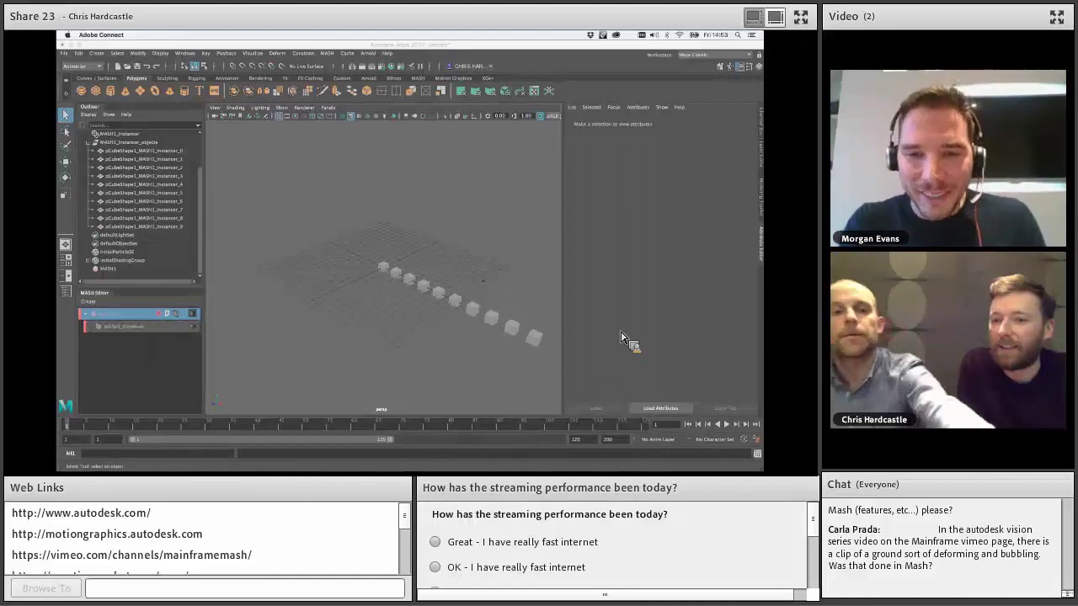
# - Switch to Chrome and open the Vimeo account's Collections page
pyautogui.press('super+Tab')
pyautogui.press('super+Tab')
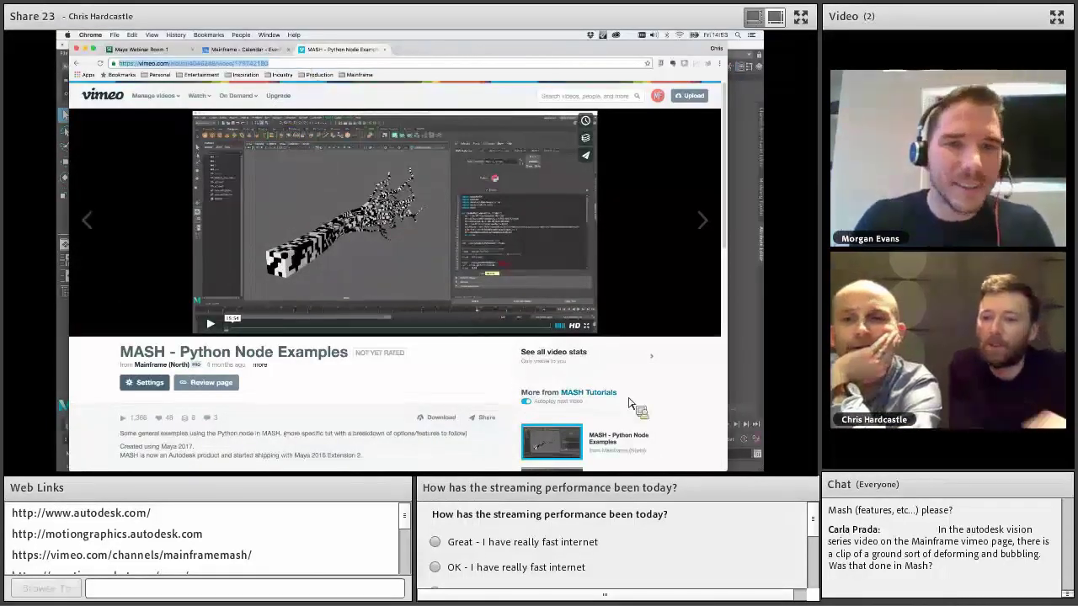
pyautogui.scroll(-10, 577, 418)
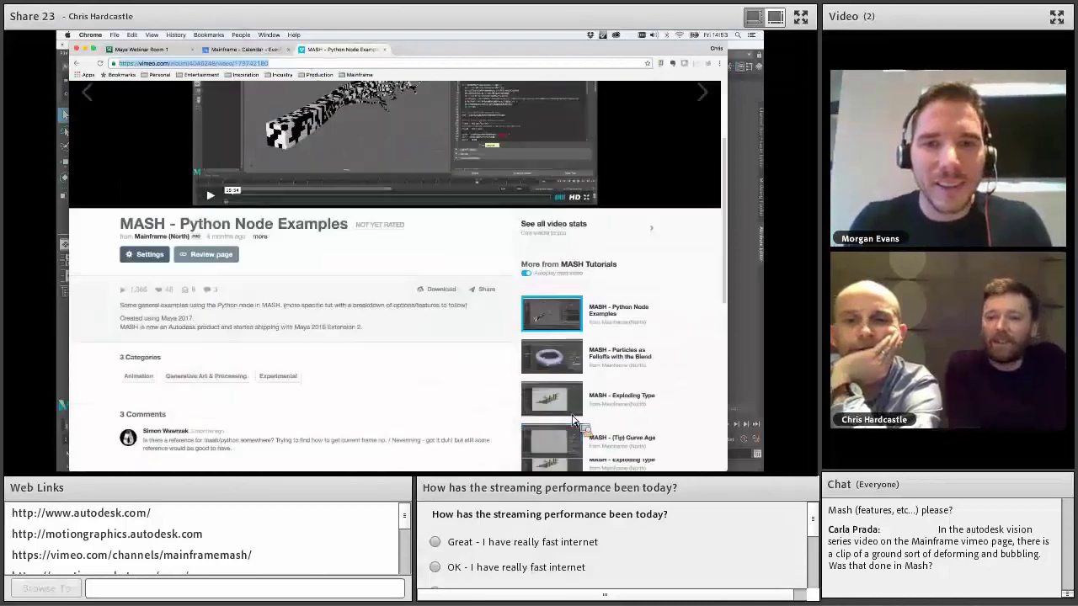
pyautogui.scroll(-3, 576, 419)
pyautogui.scroll(15, 581, 430)
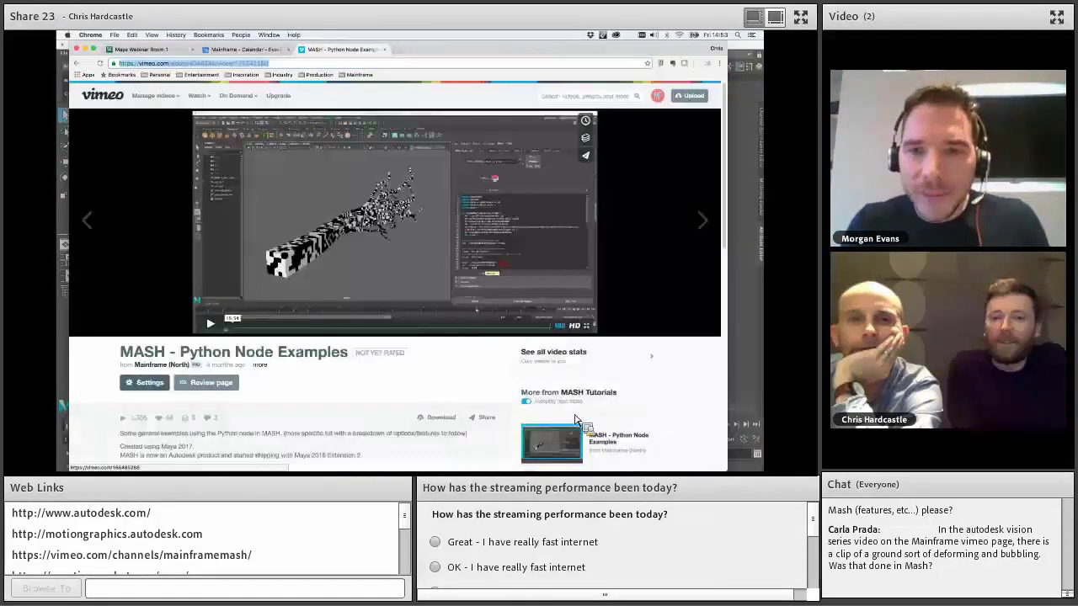
pyautogui.moveTo(657, 99)
pyautogui.click(654, 191)
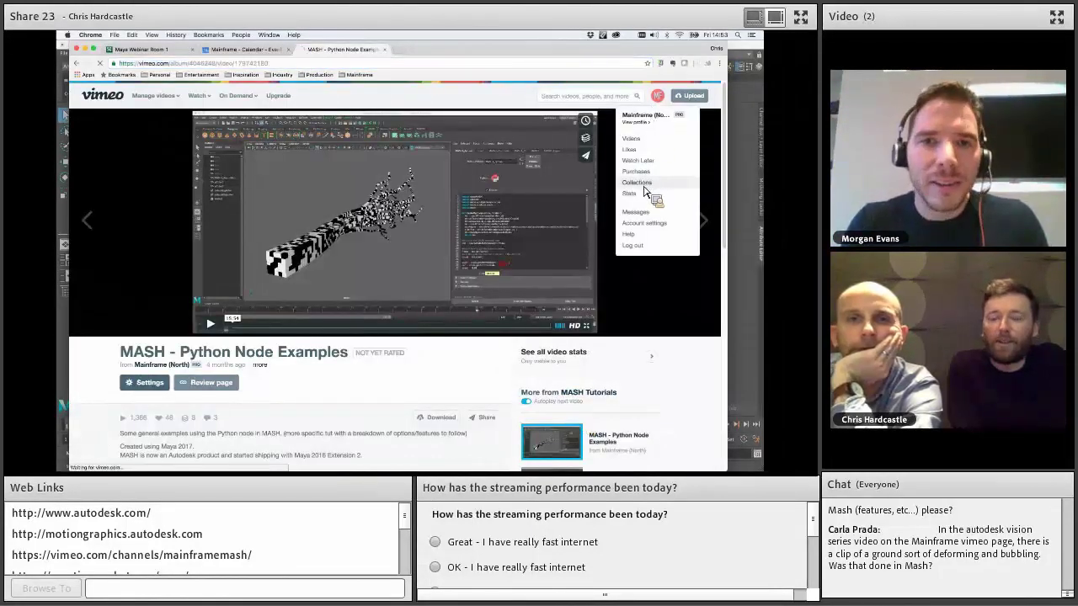
# - Open the MASH channel from the Vimeo collections
pyautogui.scroll(-3, 347, 347)
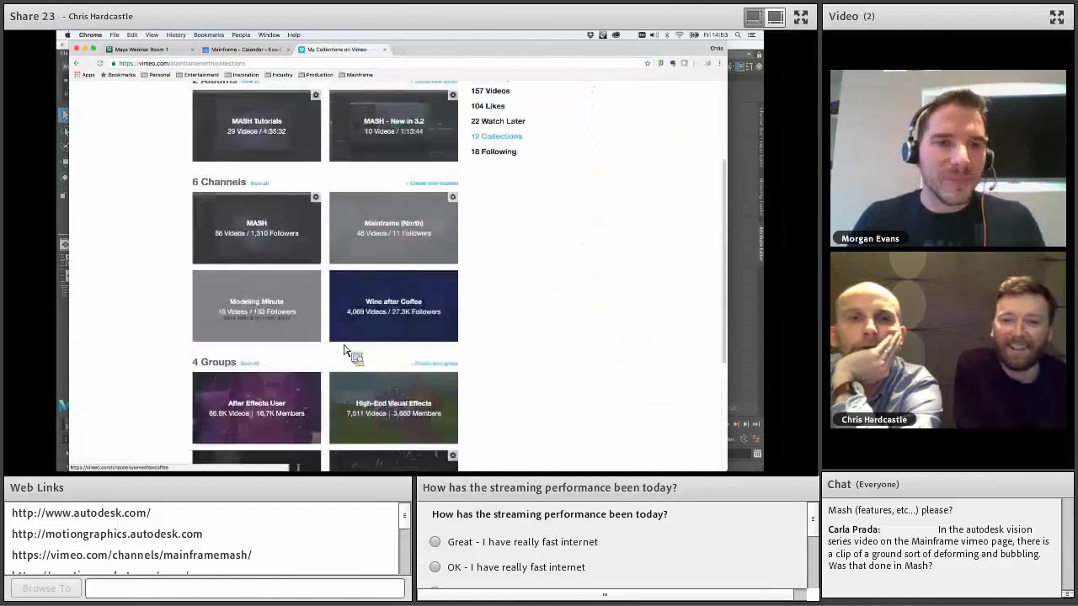
pyautogui.scroll(3, 354, 353)
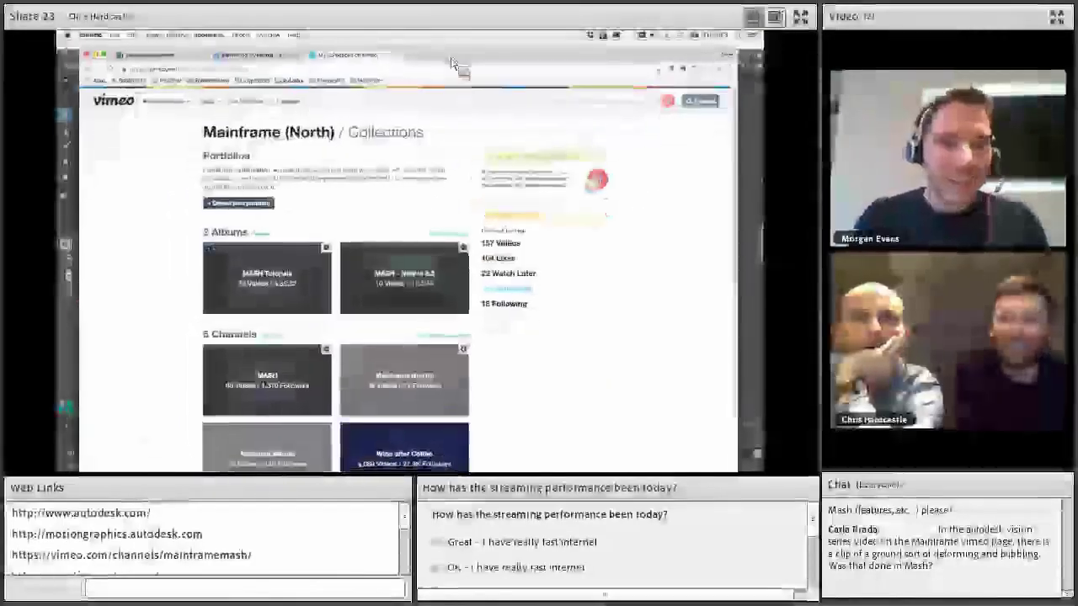
pyautogui.click(278, 383)
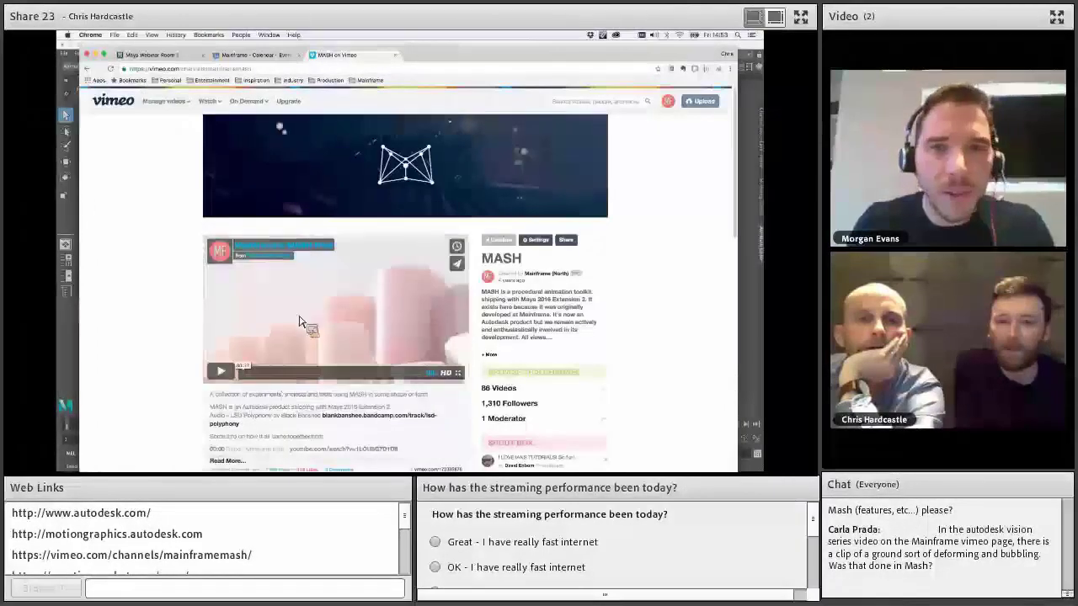
# - Watch Mainframe's MASH Reel in full screen, then leave full screen and pause the video
pyautogui.click(457, 374)
pyautogui.click(216, 462)
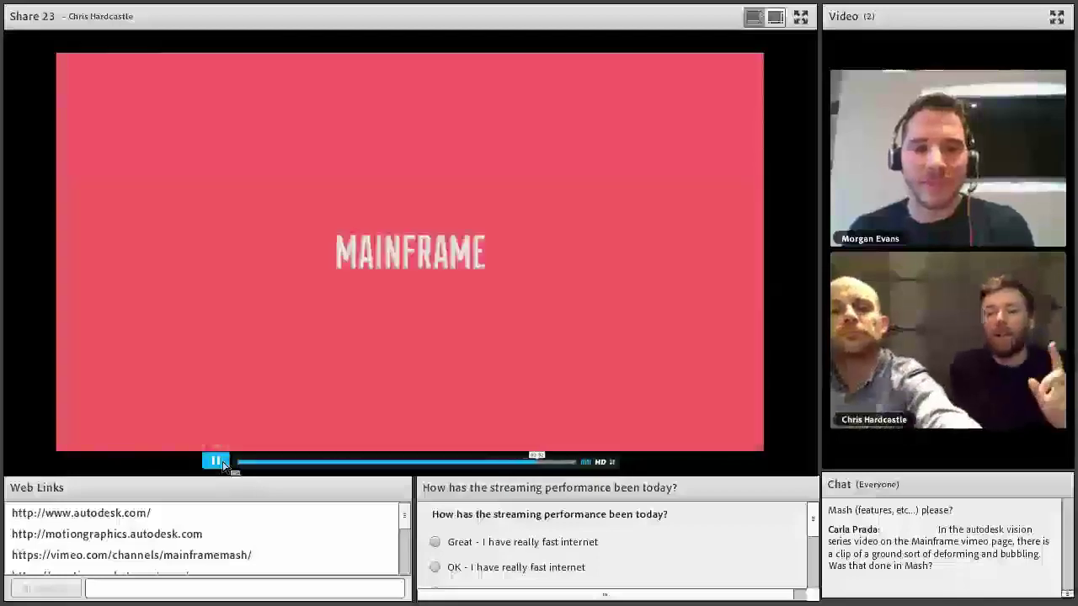
pyautogui.press('Escape')
pyautogui.click(223, 373)
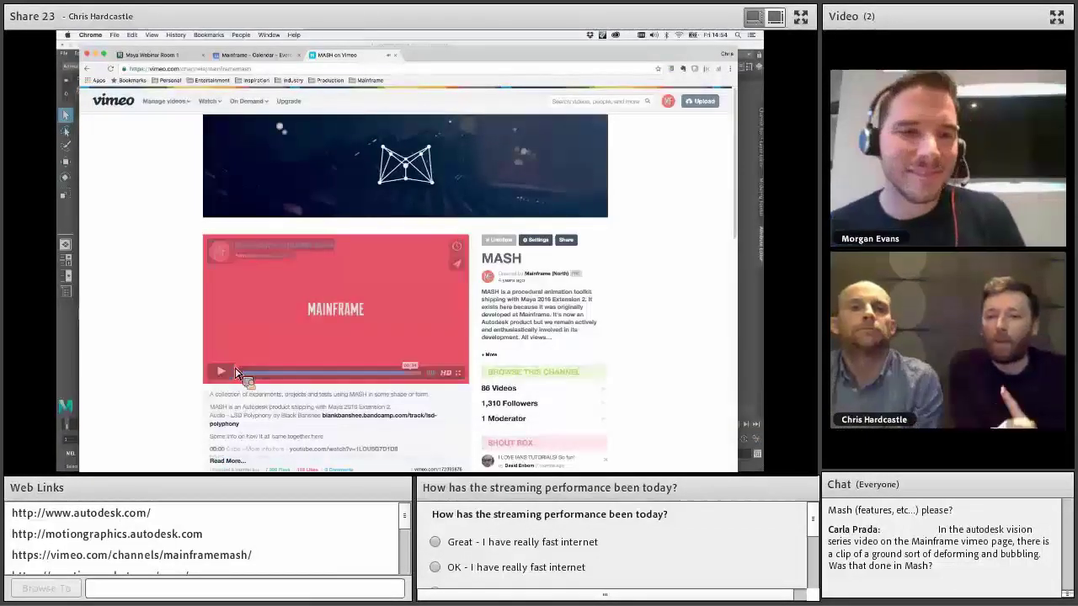
# - Reposition the browser window and scrub the MASH Reel back to the clip of the deforming, bubbling ground
pyautogui.moveTo(438, 58); pyautogui.dragTo(453, 82)
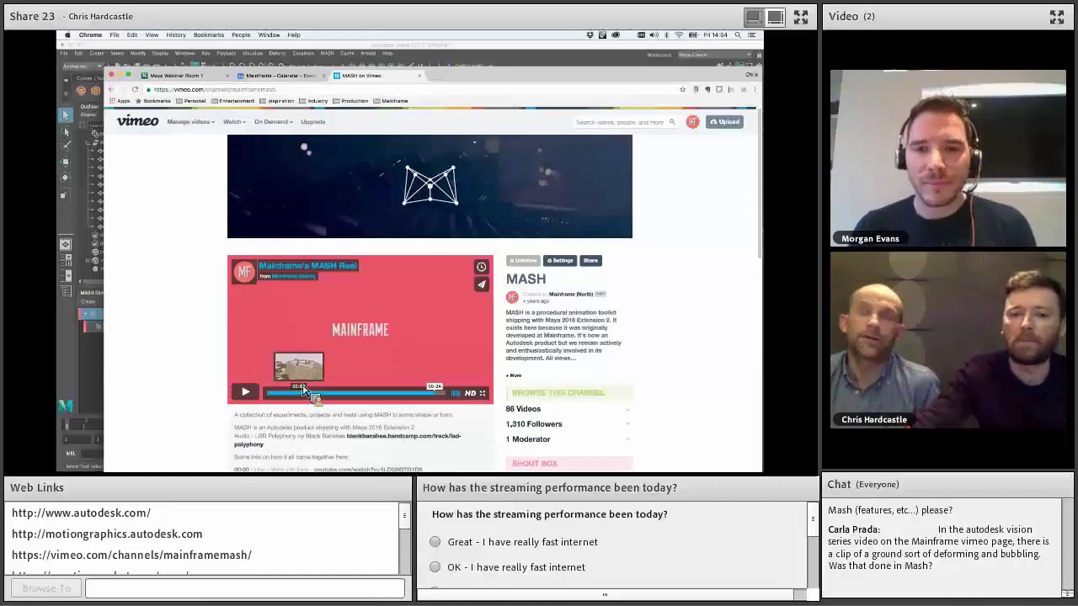
pyautogui.click(394, 394)
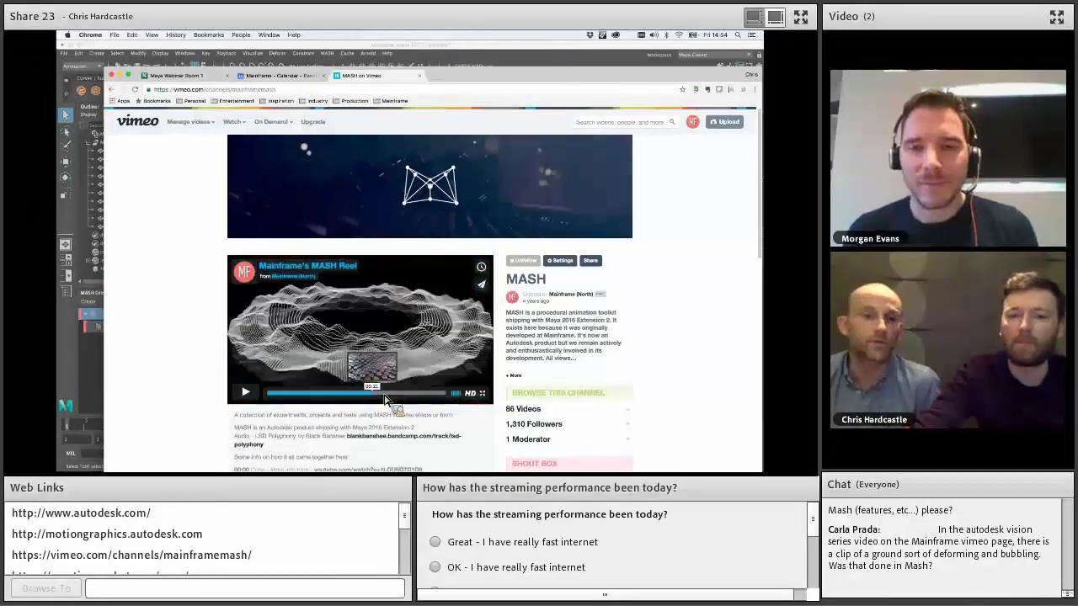
pyautogui.click(336, 393)
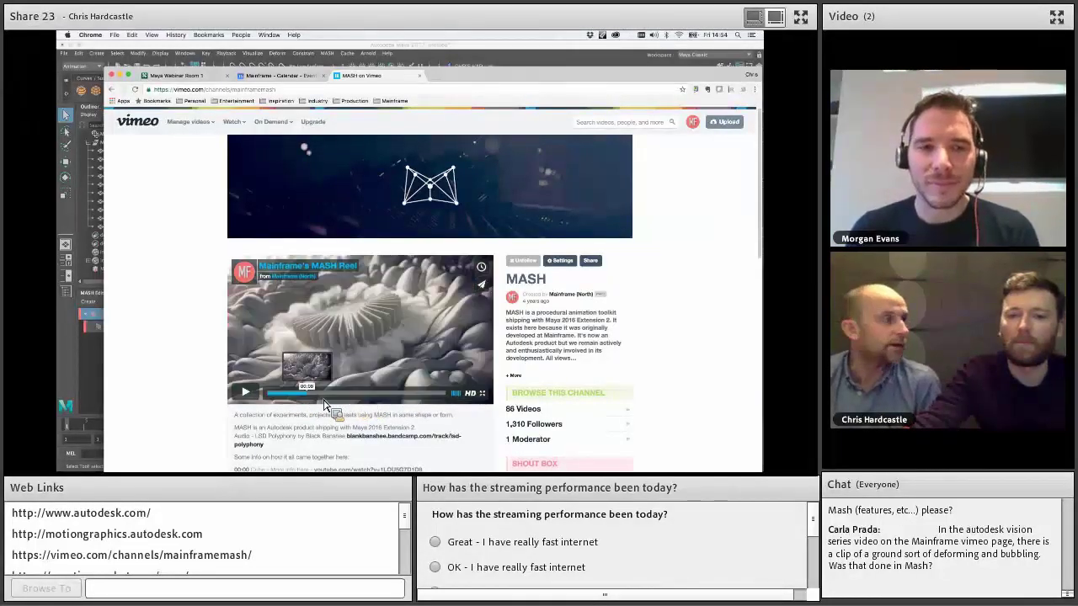
pyautogui.click(311, 393)
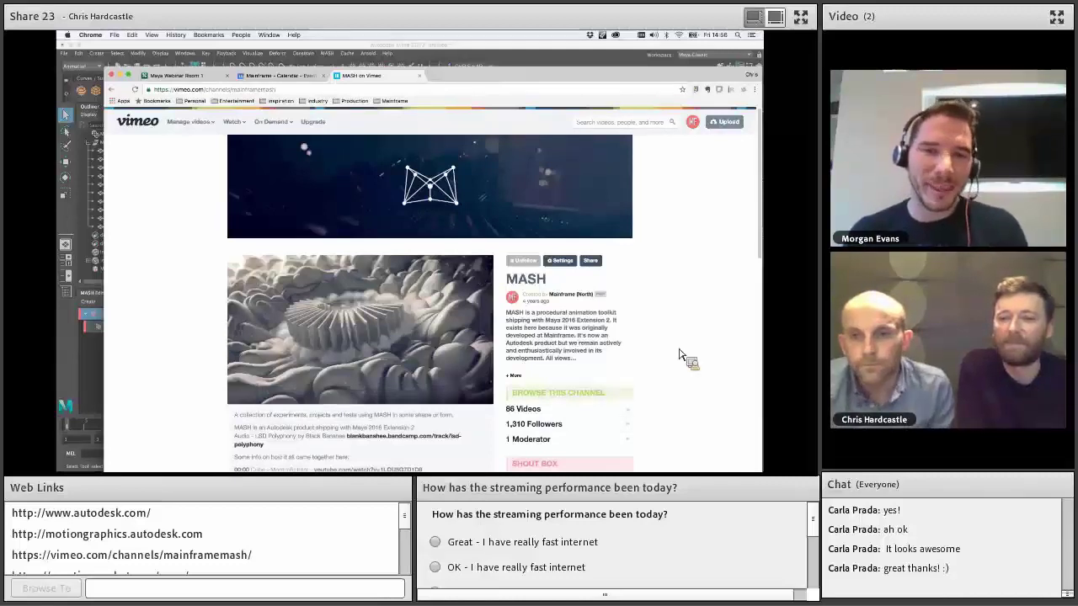
# - Switch back to Maya and the scene with the row of baked cubes
pyautogui.click(755, 426)
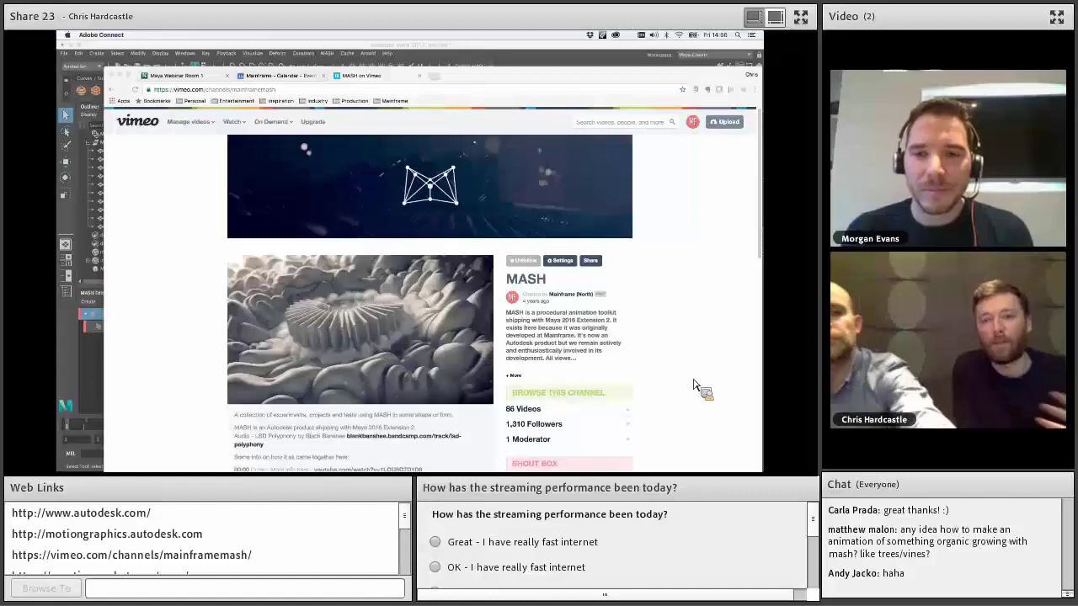
pyautogui.press('super+Tab')
pyautogui.press('super+Tab')
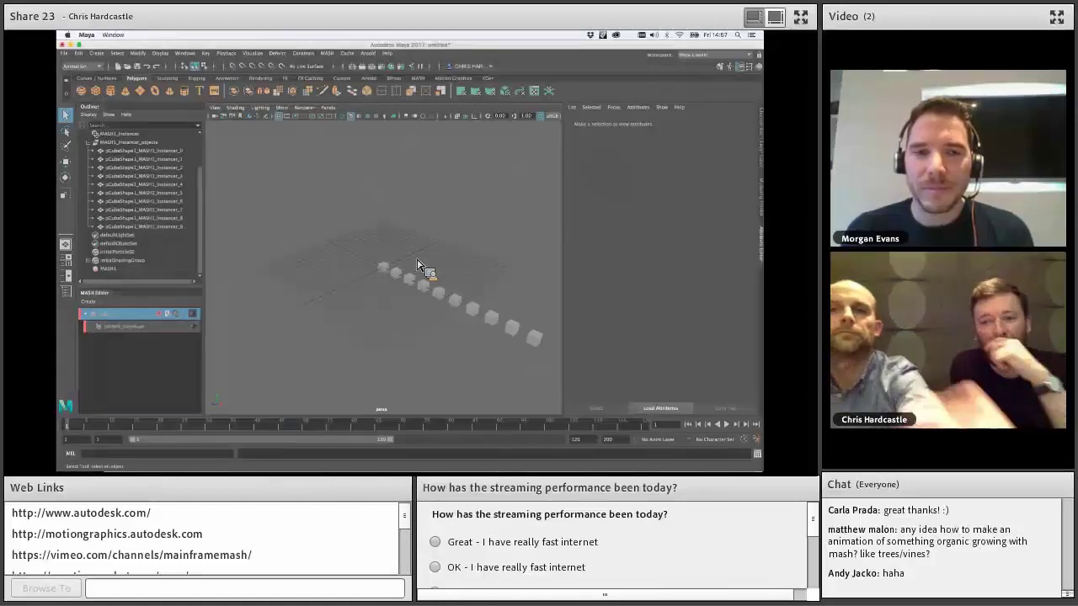
# - Review the nodes available for the MASH1 network and the distribution types offered by its Distribute node
pyautogui.click(133, 325)
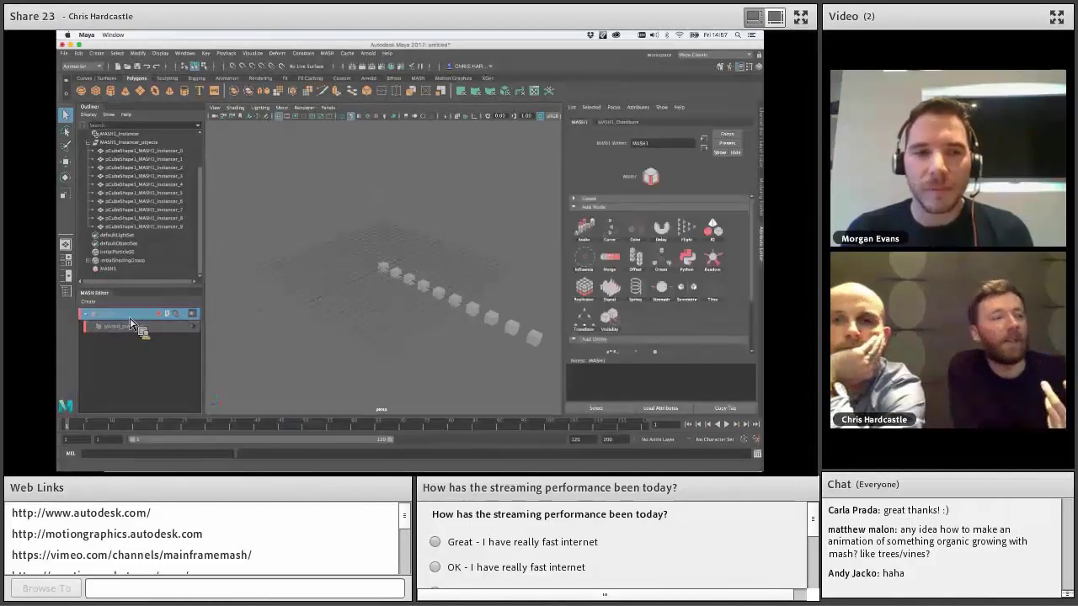
pyautogui.moveTo(131, 323); pyautogui.dragTo(689, 325)
pyautogui.scroll(2, 689, 325)
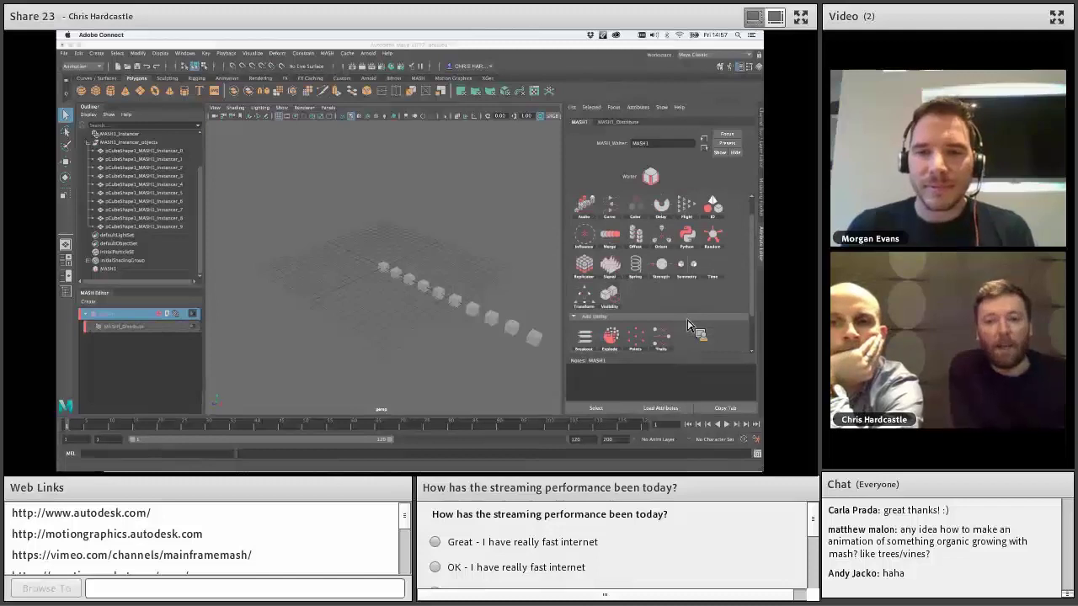
pyautogui.moveTo(688, 325); pyautogui.dragTo(665, 183)
pyautogui.scroll(1, 689, 325)
pyautogui.click(666, 218)
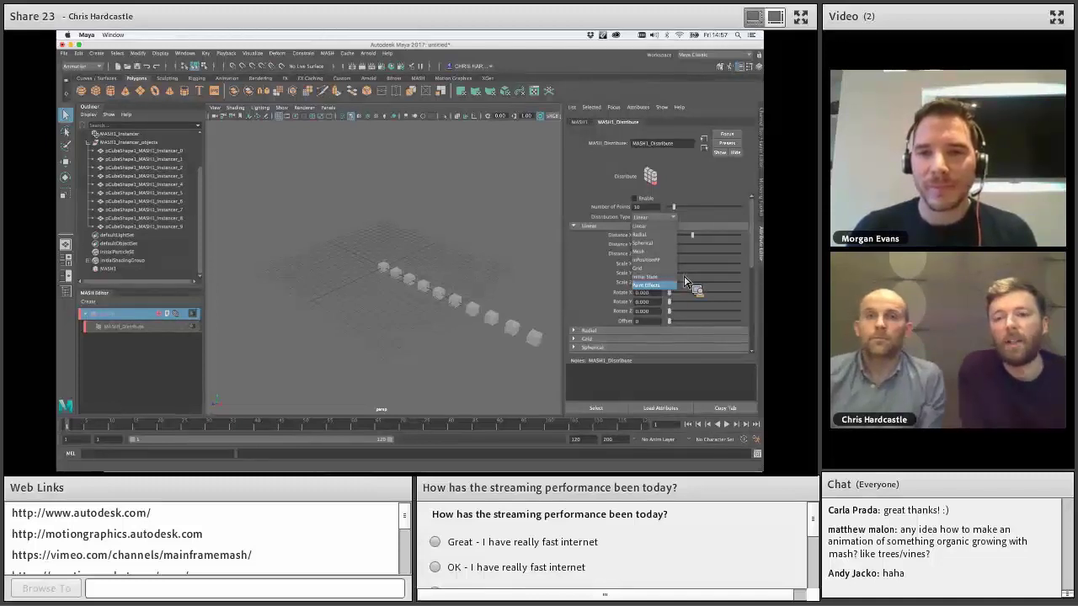
pyautogui.click(567, 95)
# - Add a Replicator node to the MASH1 network, set its Replicants to 8 and enable the network
pyautogui.click(579, 122)
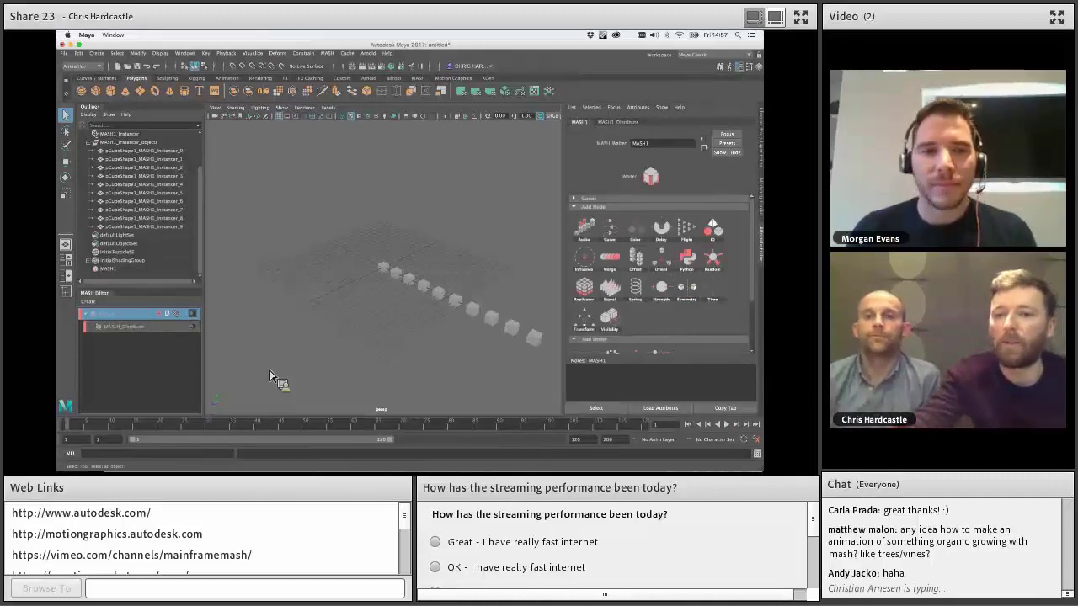
pyautogui.click(578, 292)
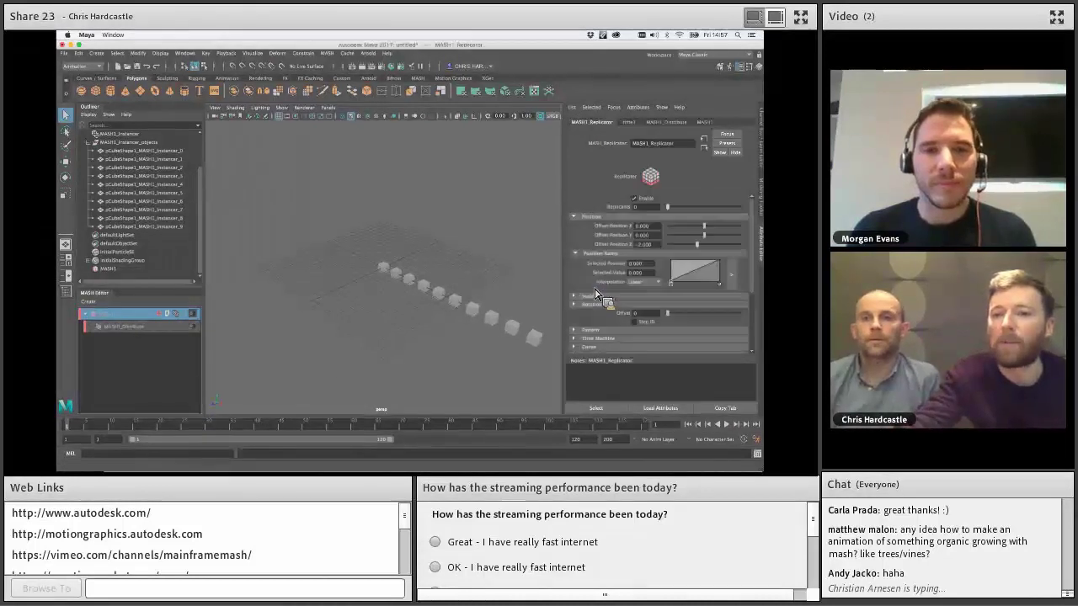
pyautogui.moveTo(679, 206); pyautogui.dragTo(677, 211)
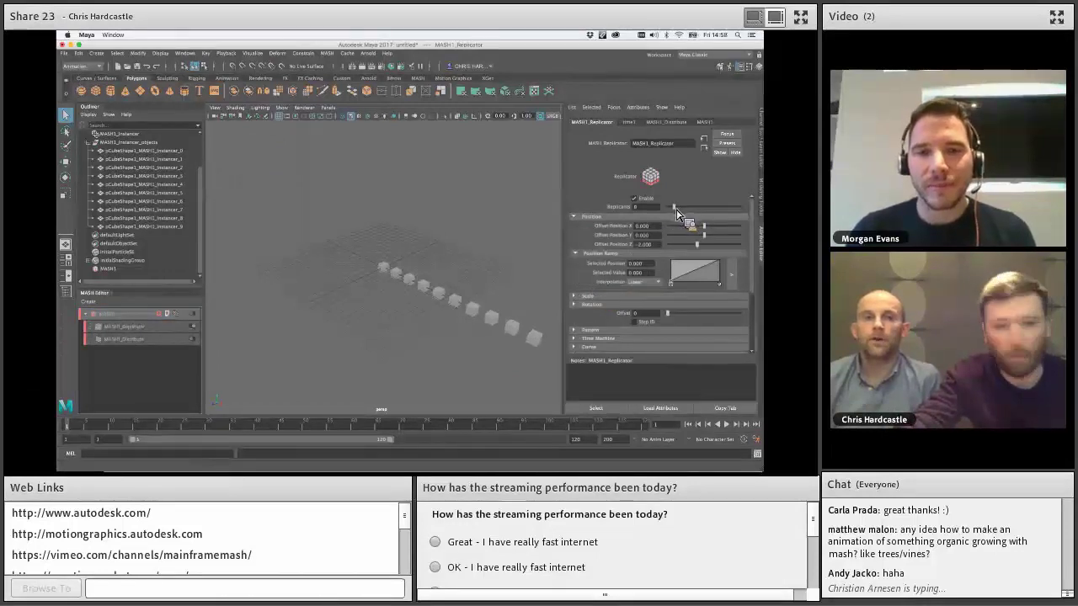
pyautogui.click(201, 315)
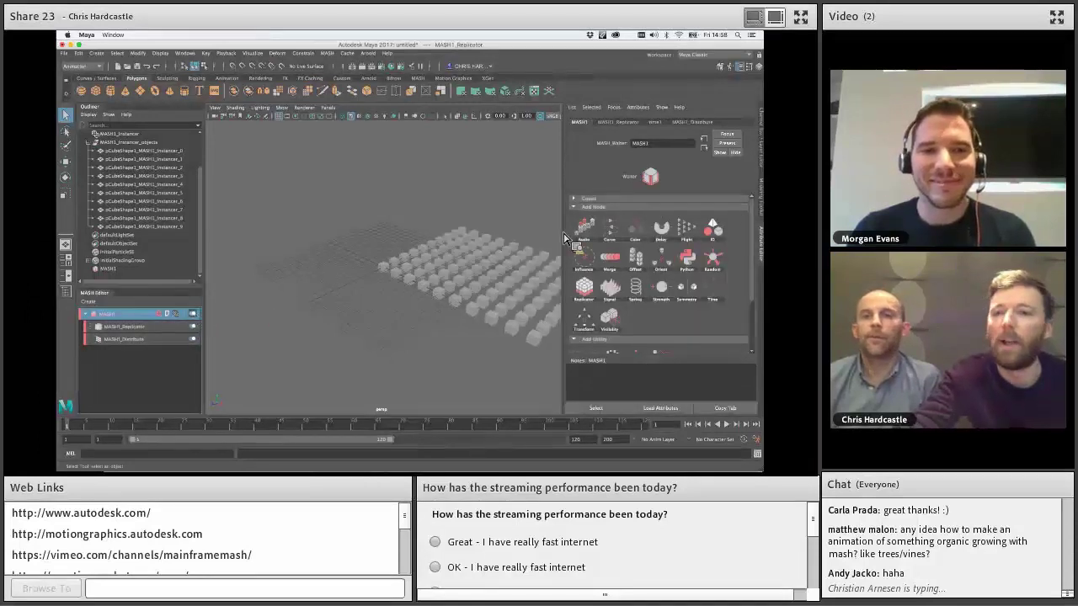
# - Set the Replicator's Replicants to 12 and its Offset Position Z to about -1.4
pyautogui.click(617, 123)
pyautogui.moveTo(673, 207); pyautogui.dragTo(708, 252)
pyautogui.moveTo(698, 244); pyautogui.dragTo(700, 244)
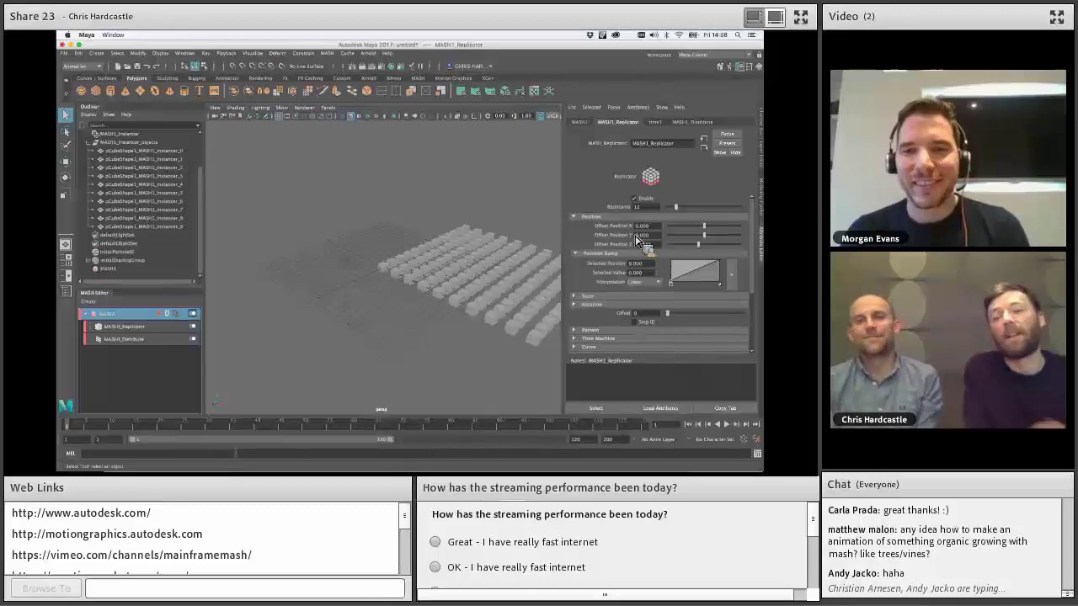
# - Look over the MASH utilities, including the options for connecting nParticles to MASH, without running any
pyautogui.click(328, 52)
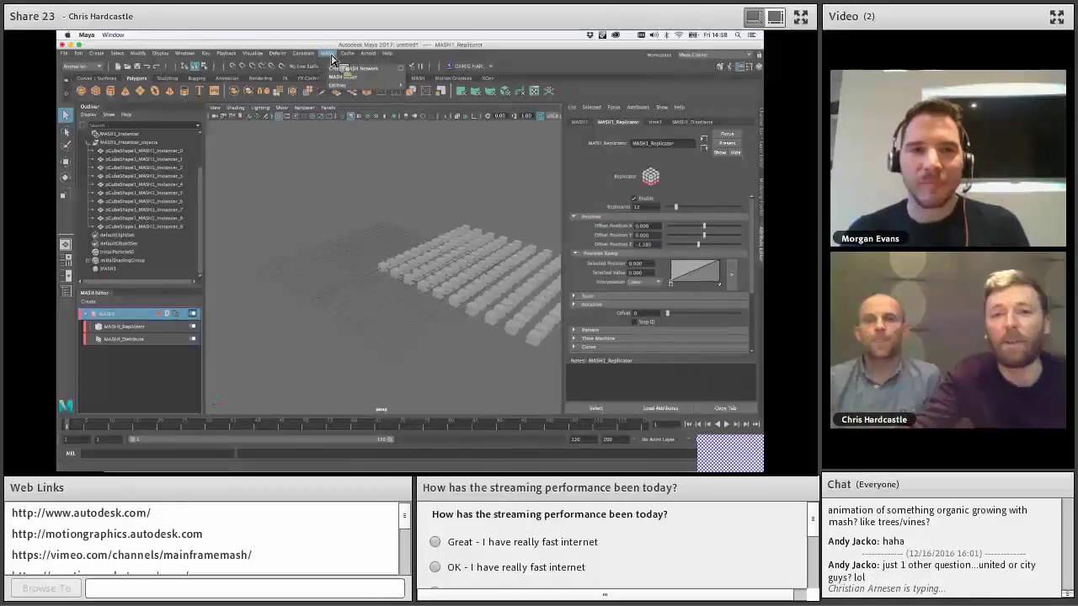
pyautogui.moveTo(341, 86)
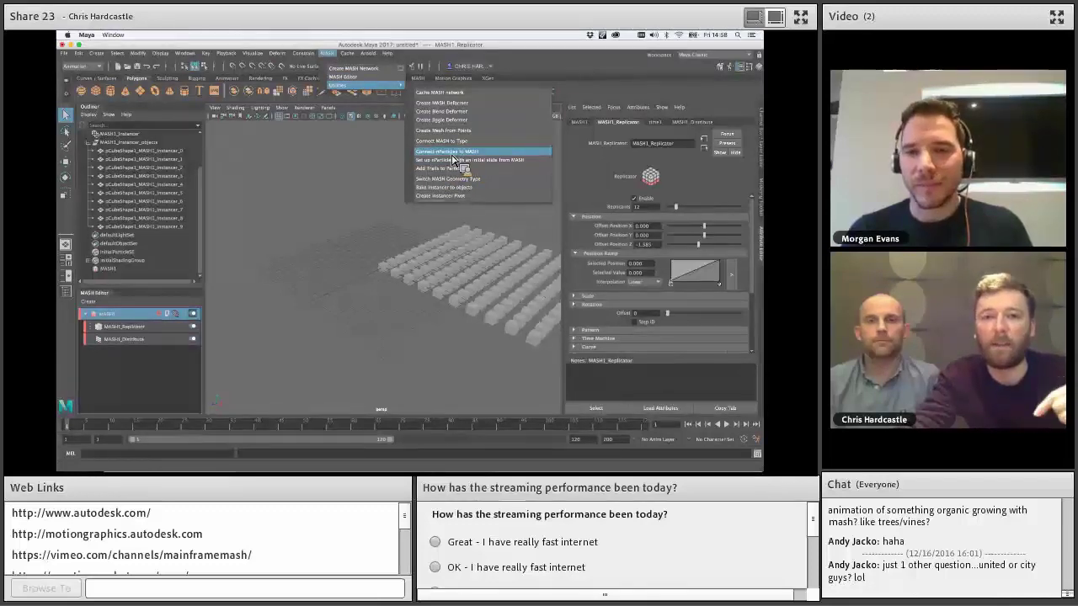
pyautogui.click(581, 101)
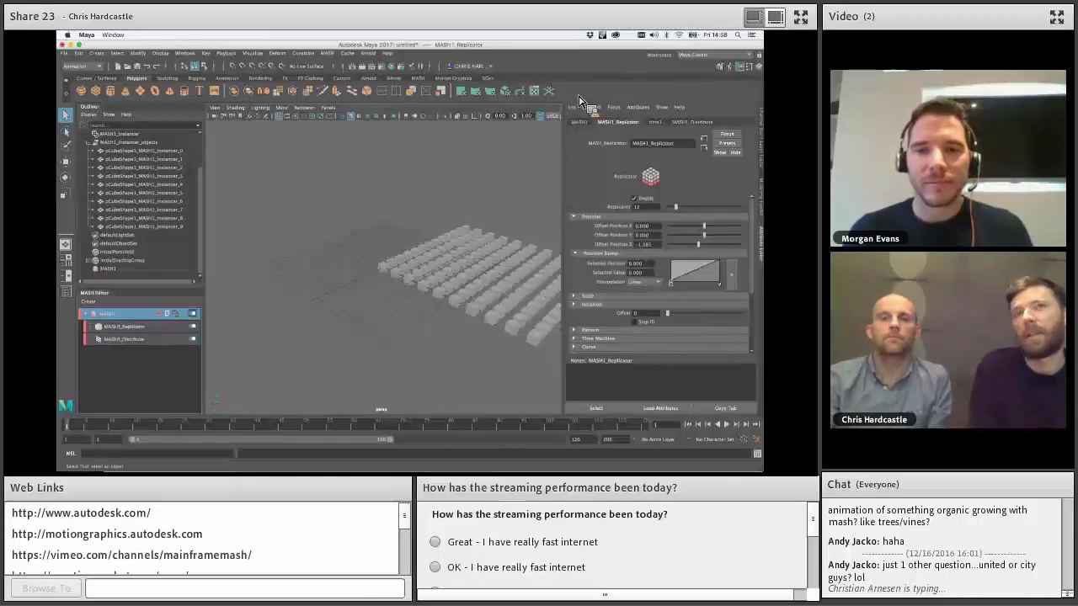
# - Switch to Chrome and seek Mainframe's MASH Reel to the clip of the blinking eyes
pyautogui.click(396, 461)
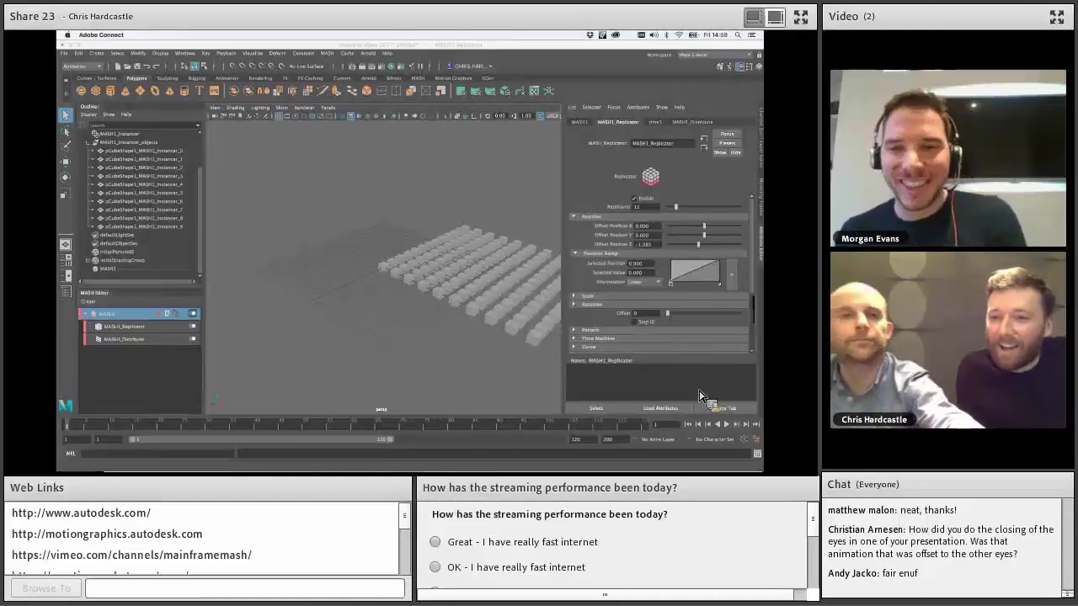
pyautogui.press('super+Tab')
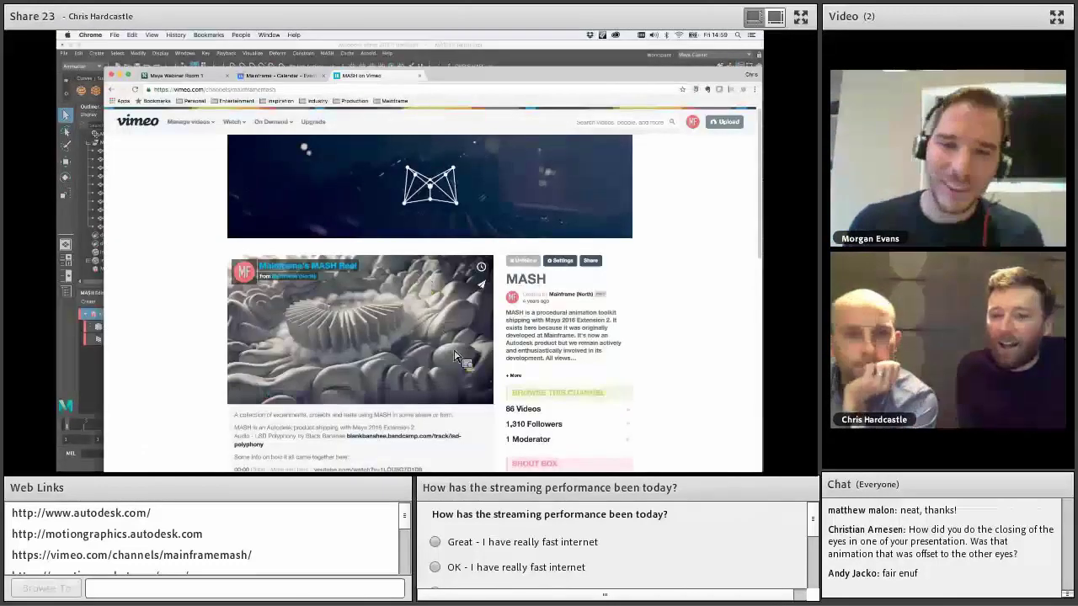
pyautogui.click(337, 393)
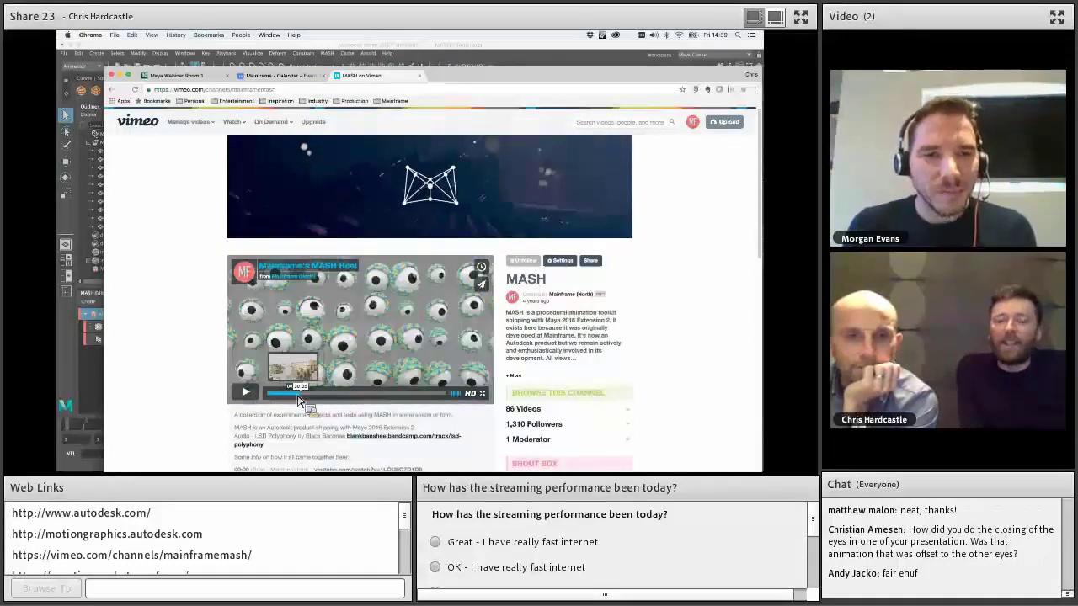
# - Expand the MASH Reel's description and open the linked video for the 00:06 Eyes entry
pyautogui.scroll(-4, 376, 419)
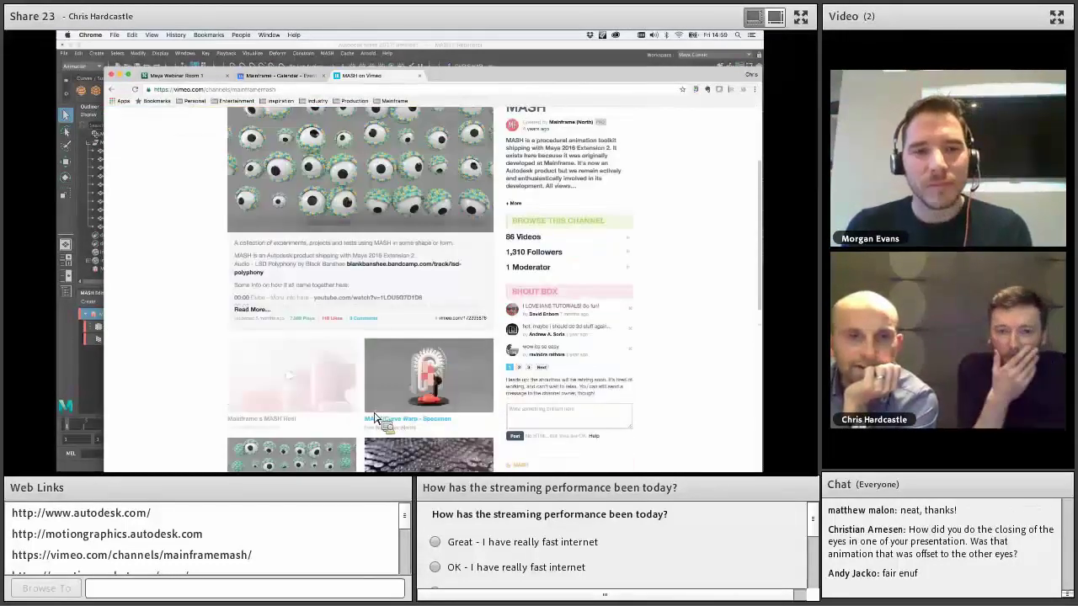
pyautogui.click(254, 310)
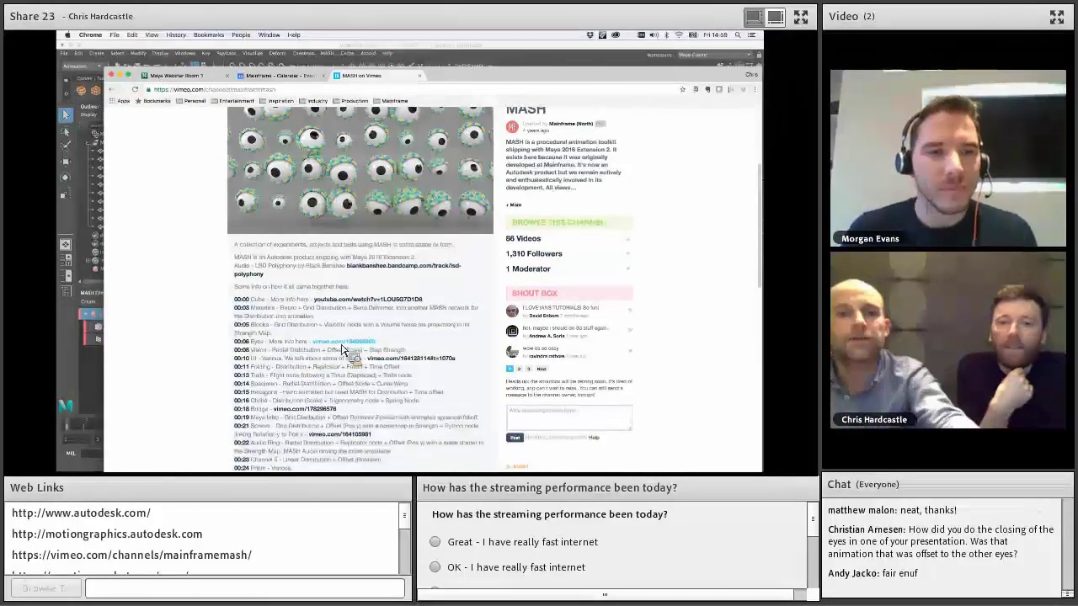
pyautogui.click(341, 344)
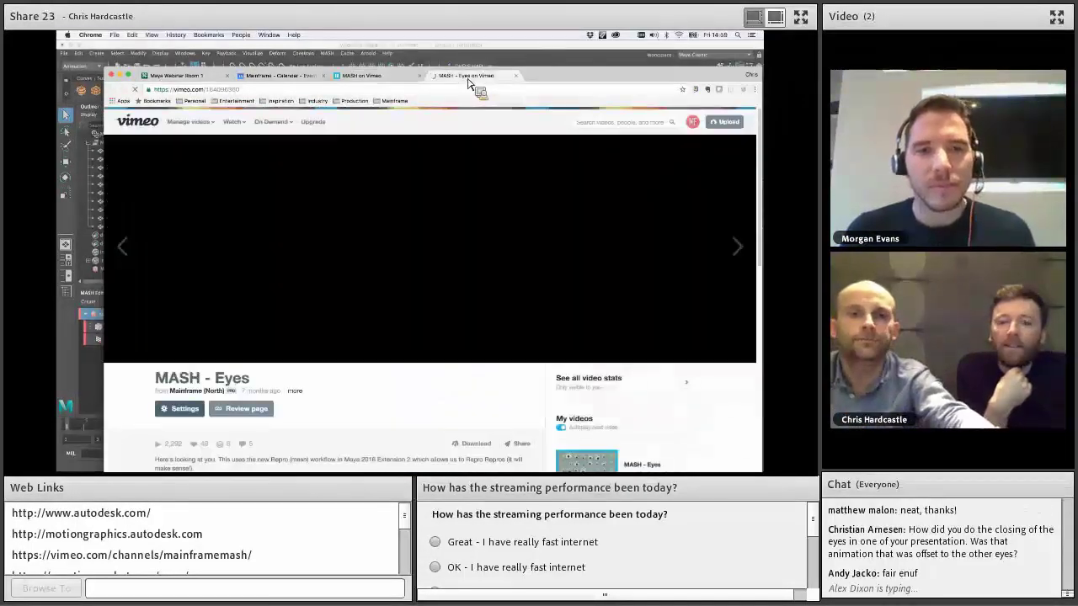
# - Expand the MASH - Eyes video description and read how the blinking eyes were built
pyautogui.scroll(-3, 312, 379)
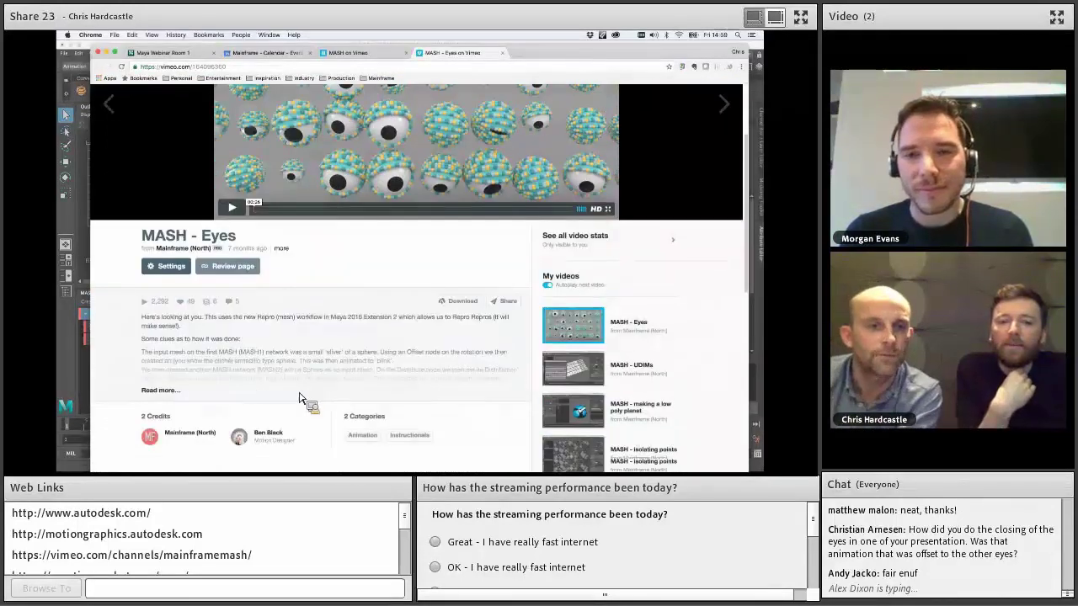
pyautogui.click(178, 393)
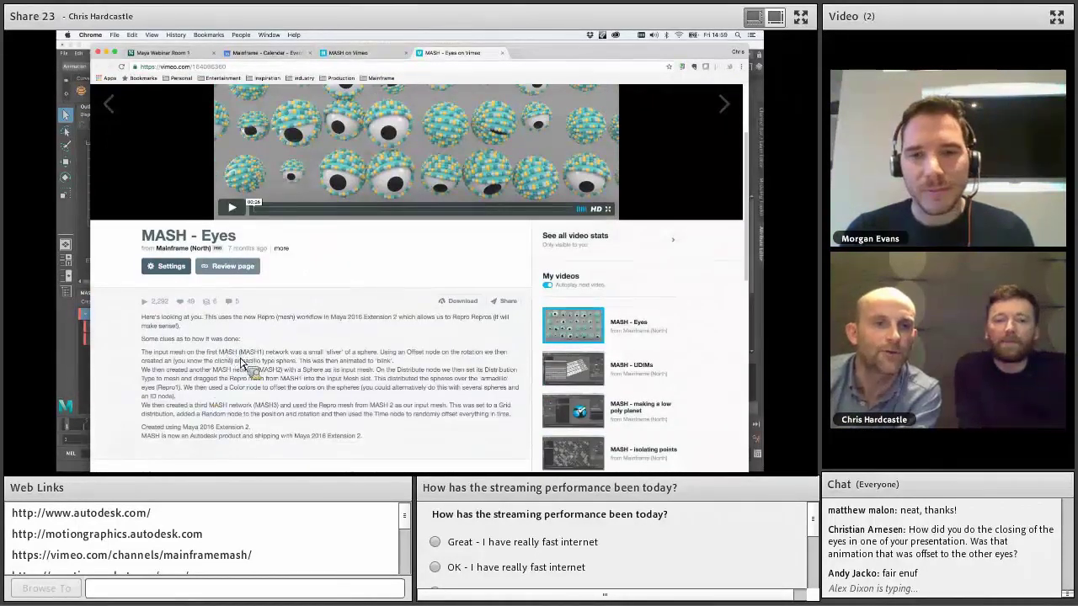
pyautogui.scroll(1, 437, 368)
pyautogui.scroll(2, 437, 368)
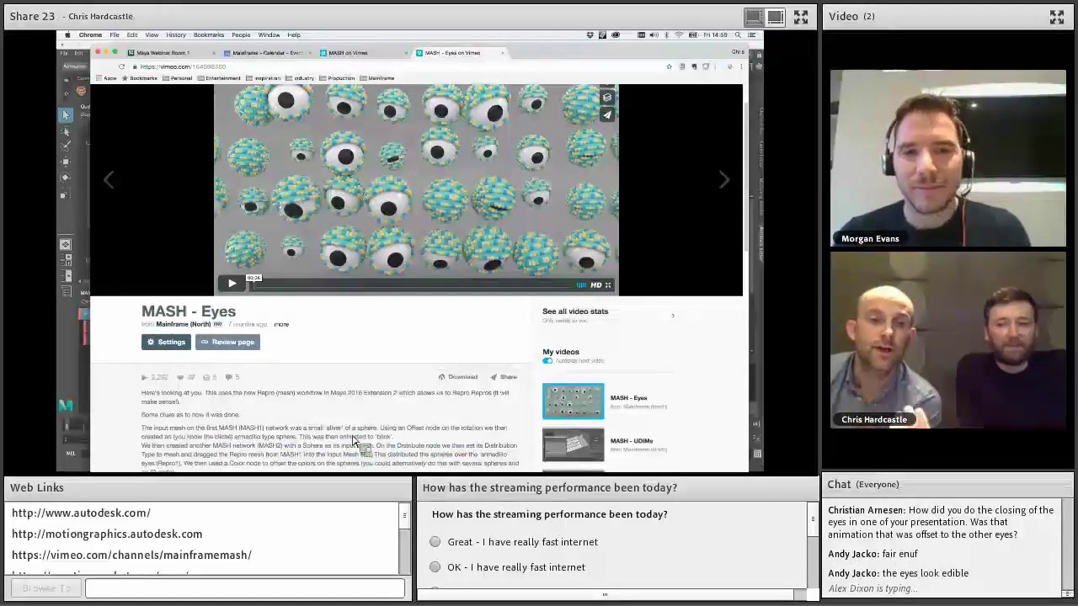
# - Return to the MASH channel page and scrub the MASH Reel to the clip of concentric rings around a sphere
pyautogui.hotkey('ctrl', 'shift', 'Tab')
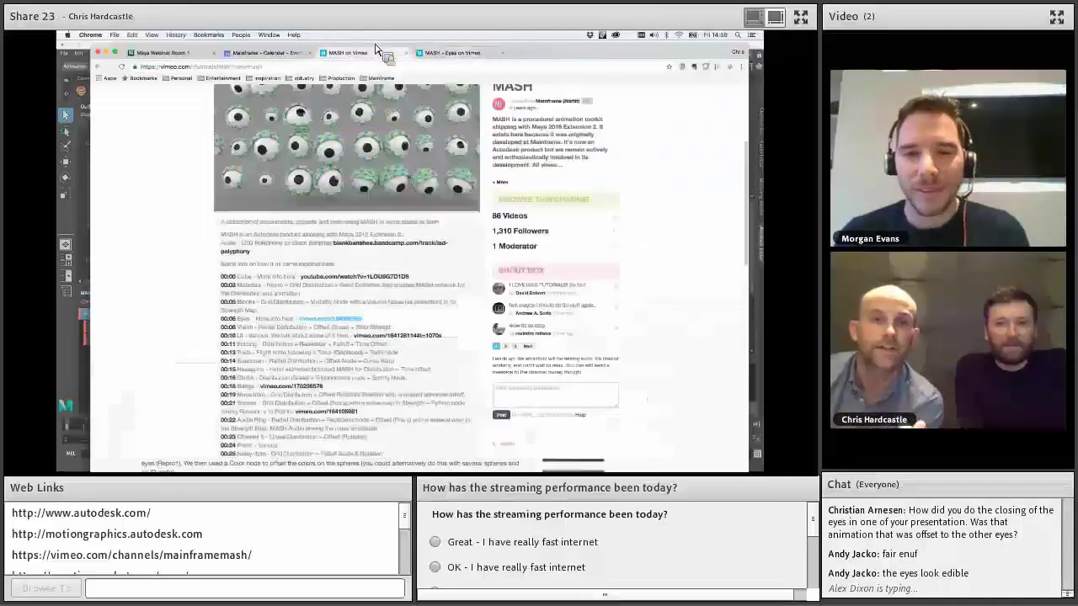
pyautogui.scroll(3, 346, 290)
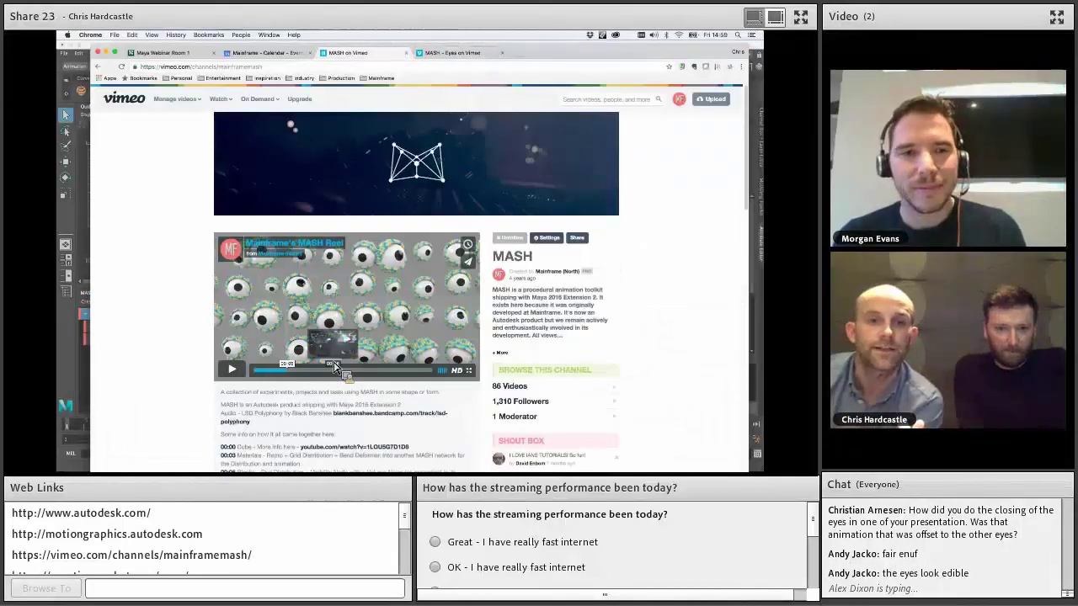
pyautogui.moveTo(345, 372)
pyautogui.mouseDown()
pyautogui.moveTo(397, 378)
pyautogui.moveTo(336, 386)
pyautogui.mouseUp()
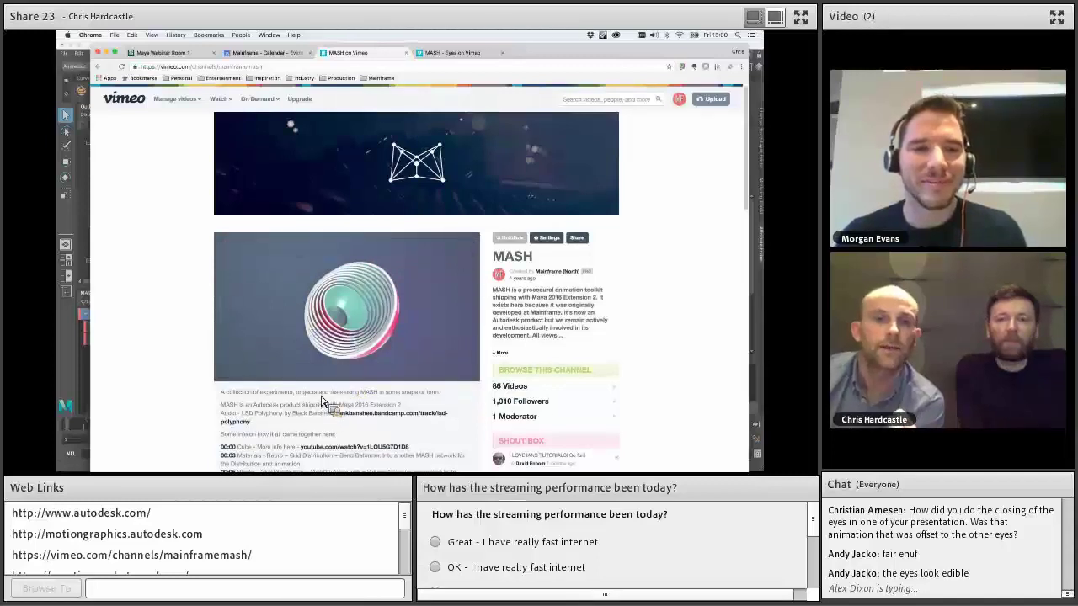
pyautogui.moveTo(362, 346)
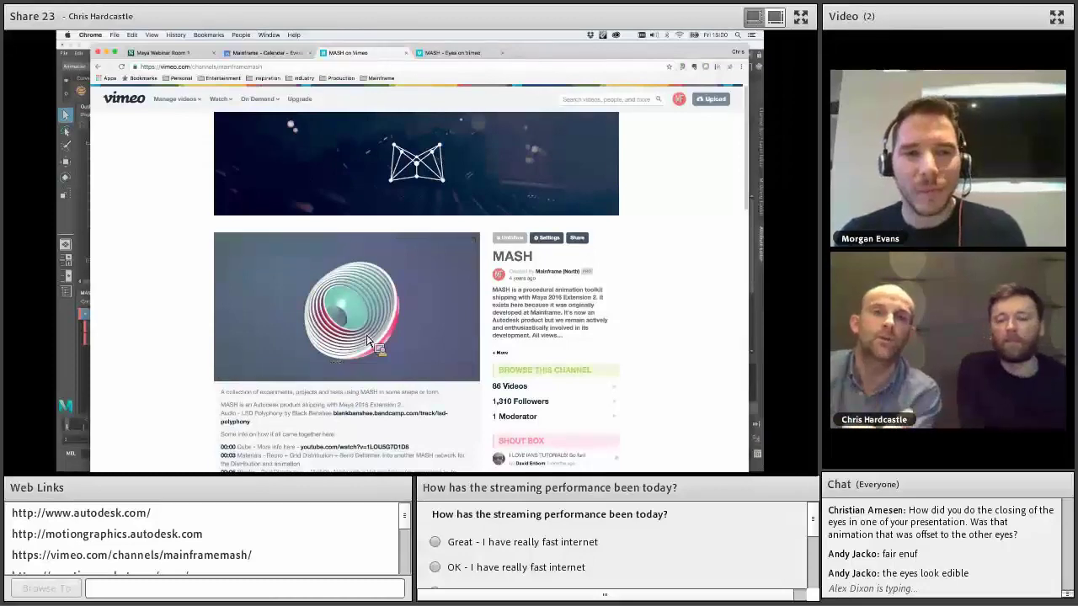
# - Go back to the MASH - Eyes page, read the steps in its description and play the video
pyautogui.click(459, 53)
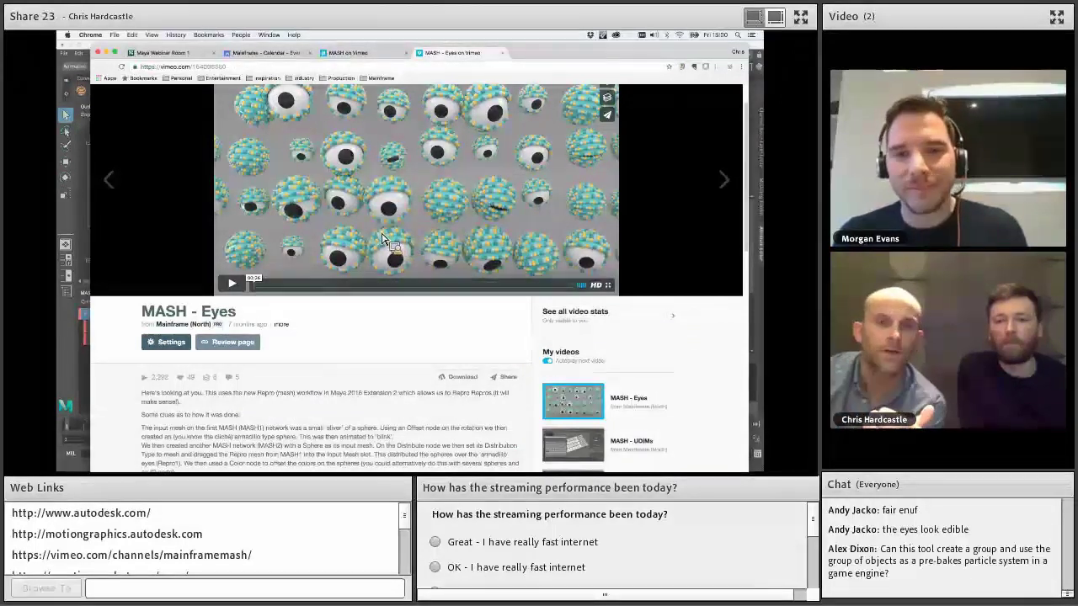
pyautogui.scroll(-1, 438, 415)
pyautogui.scroll(-1, 438, 414)
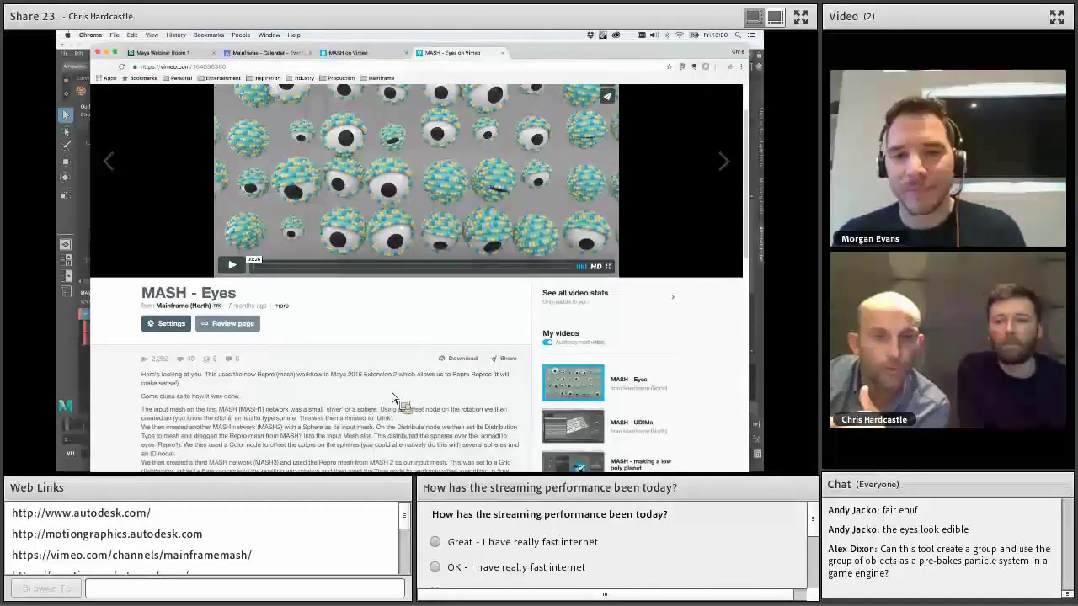
pyautogui.scroll(-2, 393, 397)
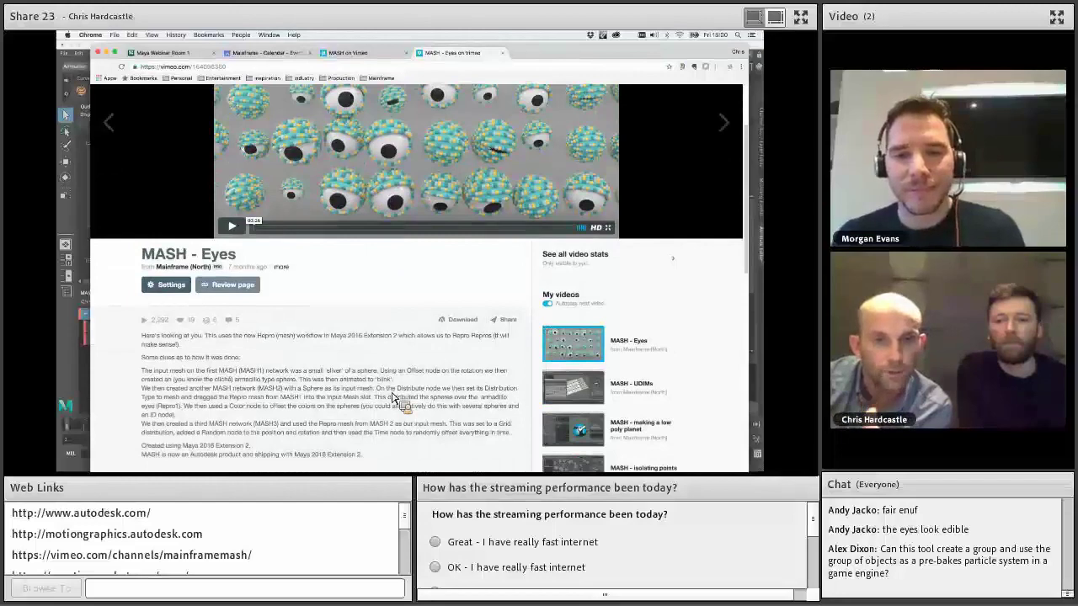
pyautogui.scroll(2, 393, 397)
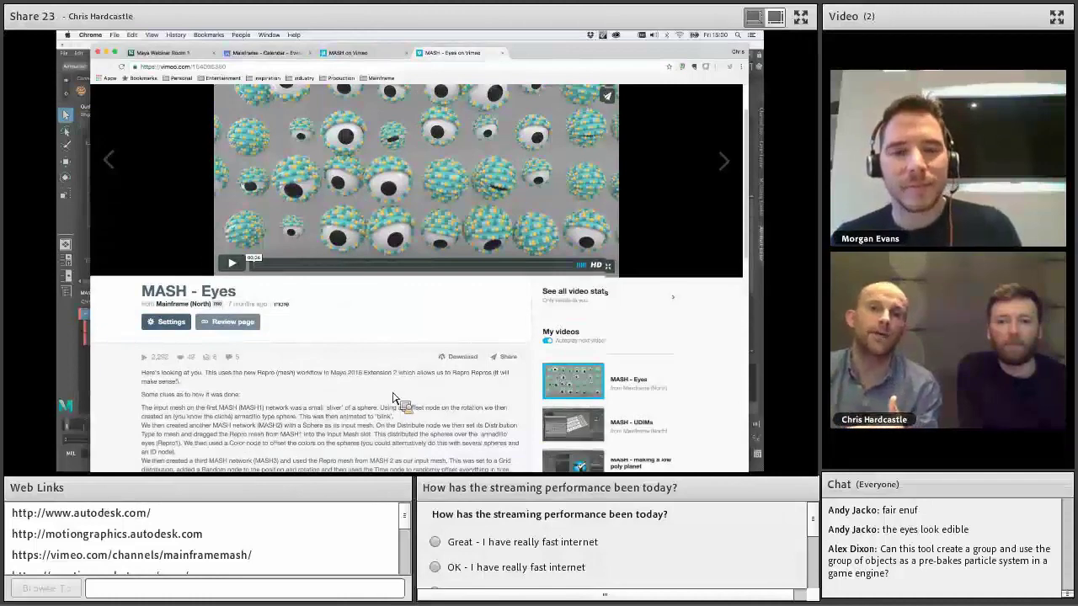
pyautogui.scroll(2, 394, 404)
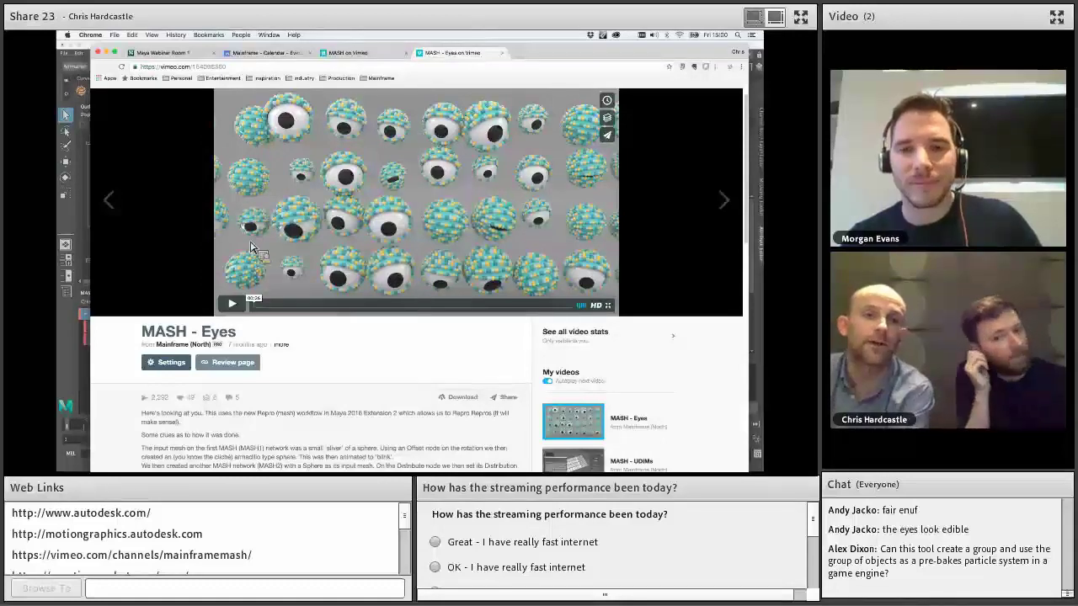
pyautogui.click(236, 306)
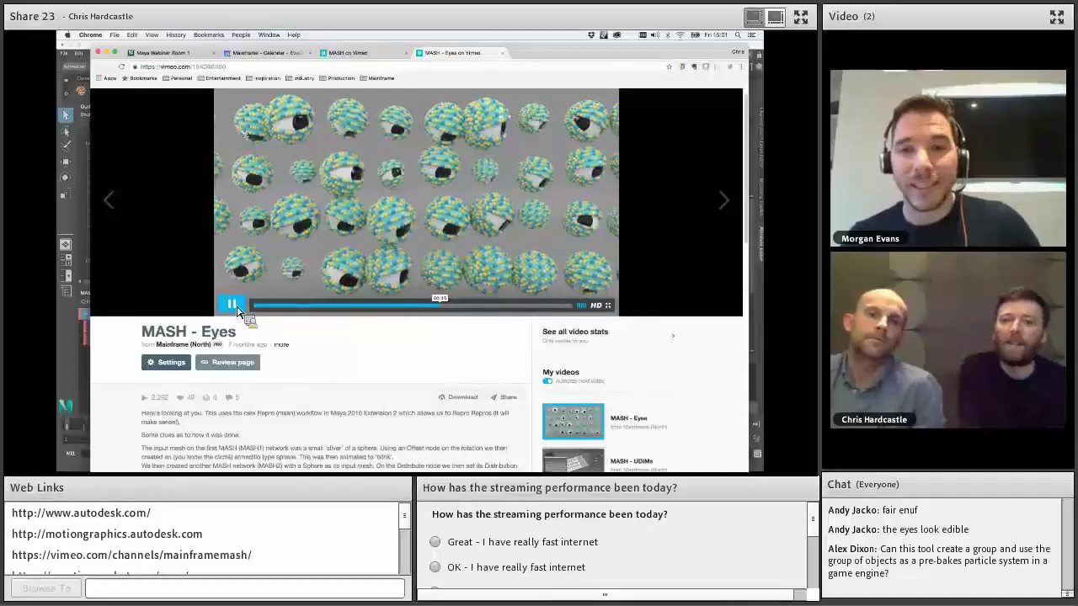
# - Share the MASH - Eyes page address in the webinar chat and pause the autoplaying MASH - UDIMs video
pyautogui.click(247, 66)
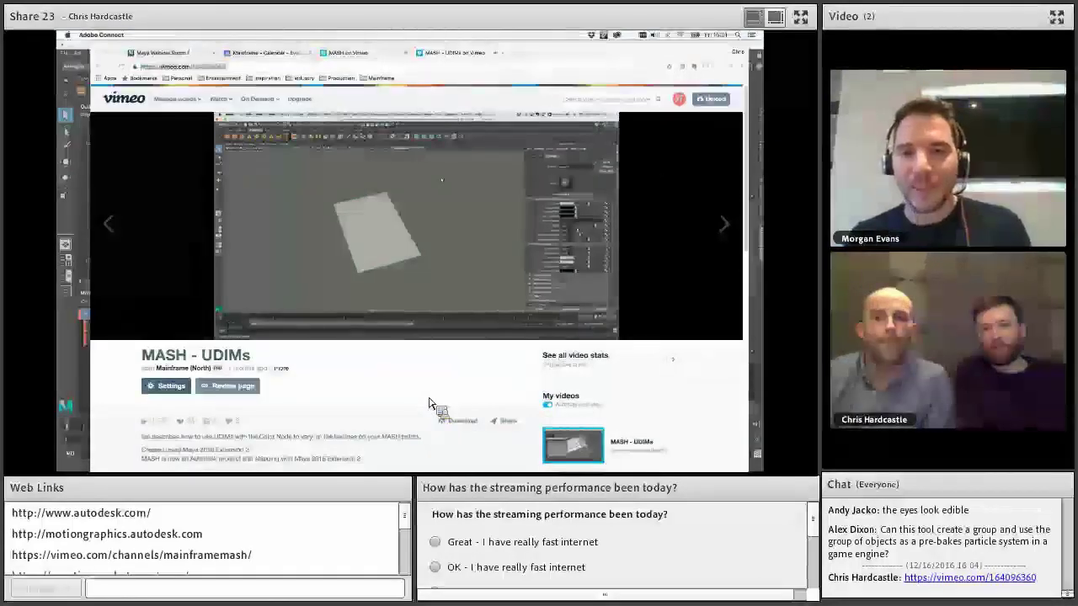
pyautogui.click(234, 331)
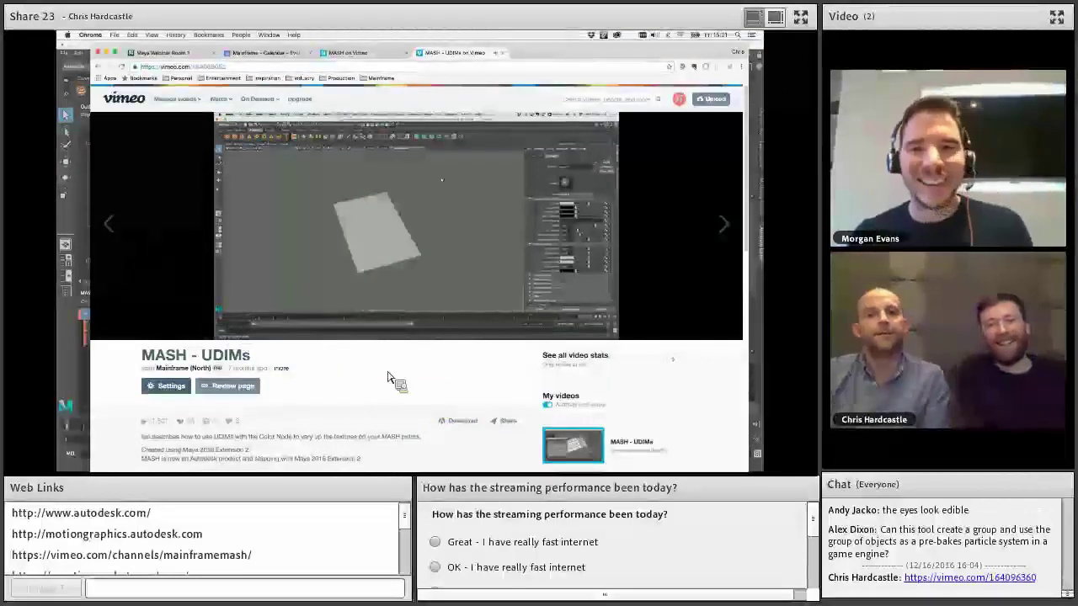